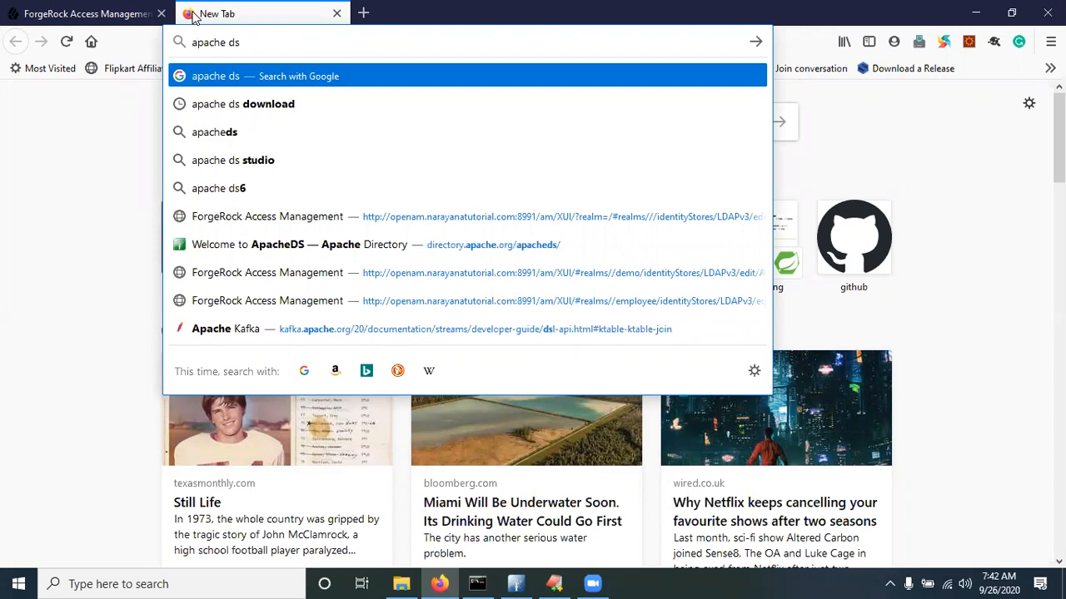
Search 'apache ds download', open the Apache Directory downloads page and pick the zip/tar.gz archive
key("Down")
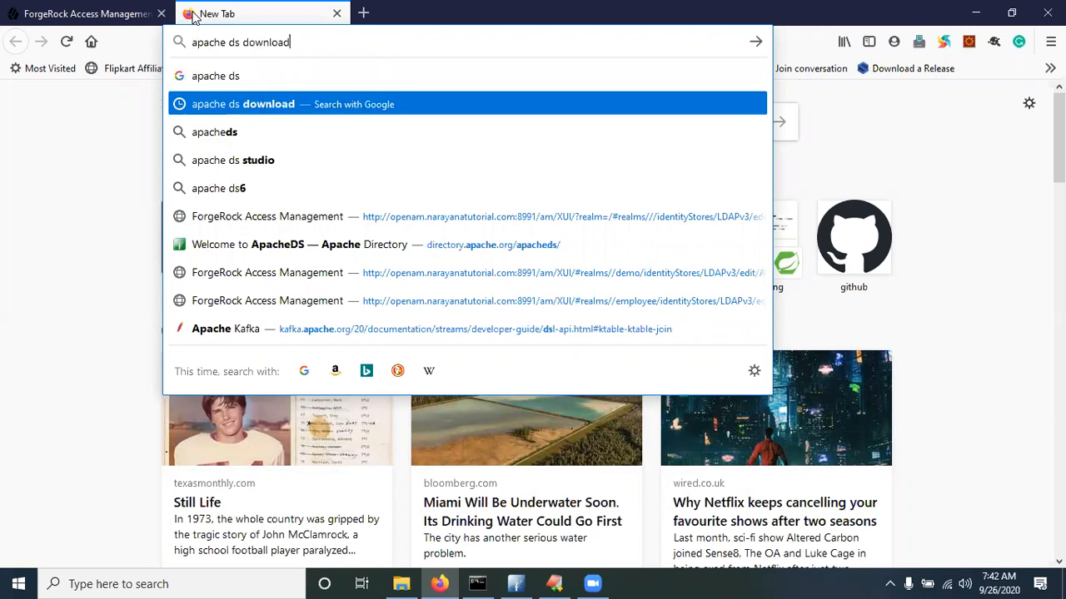
key("Return")
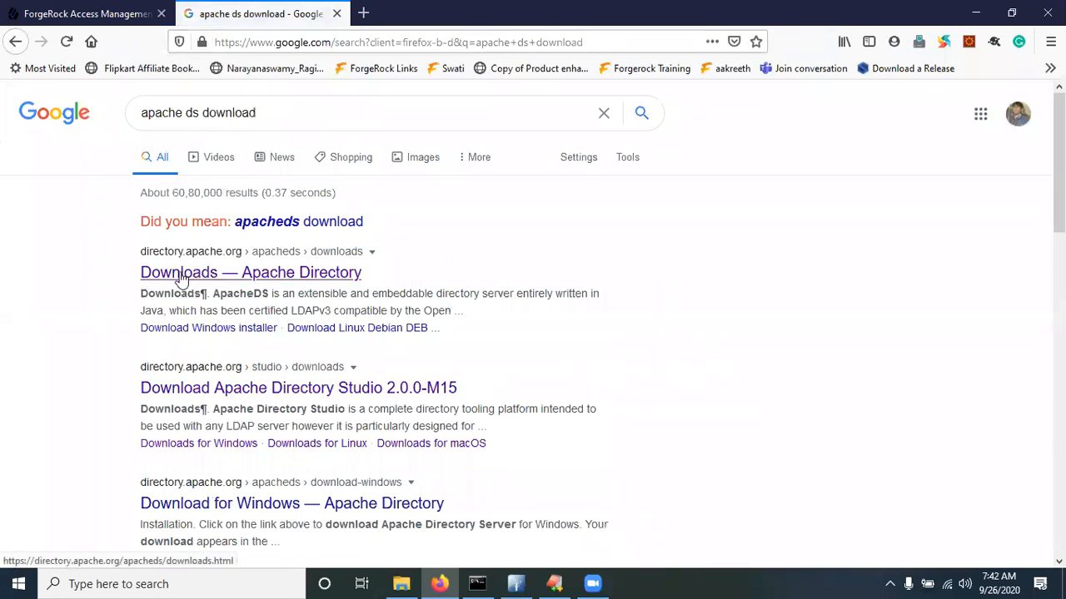
left_click(186, 278)
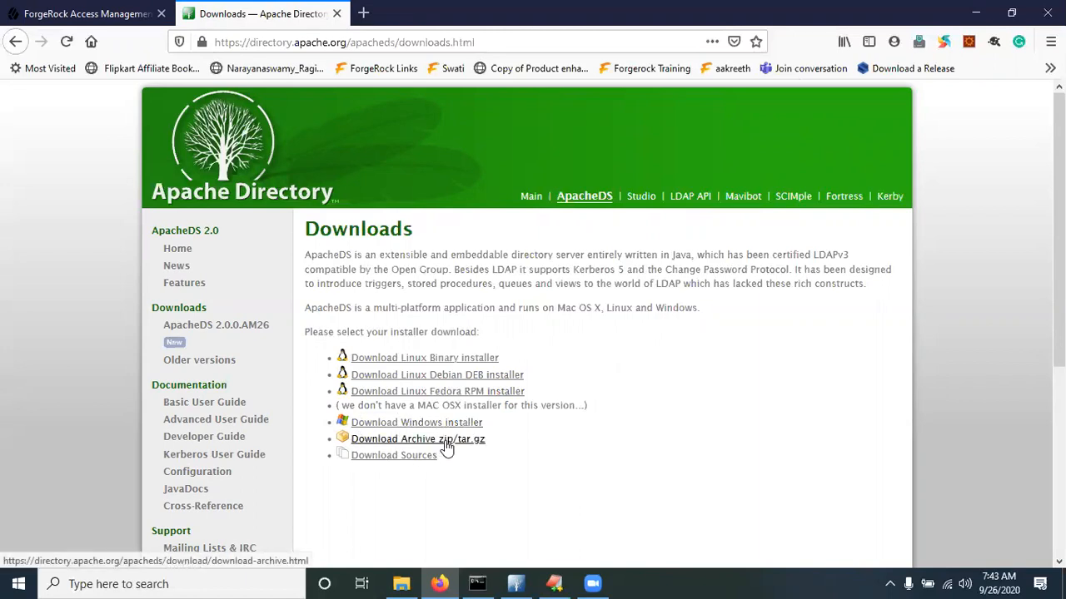
left_click(385, 441)
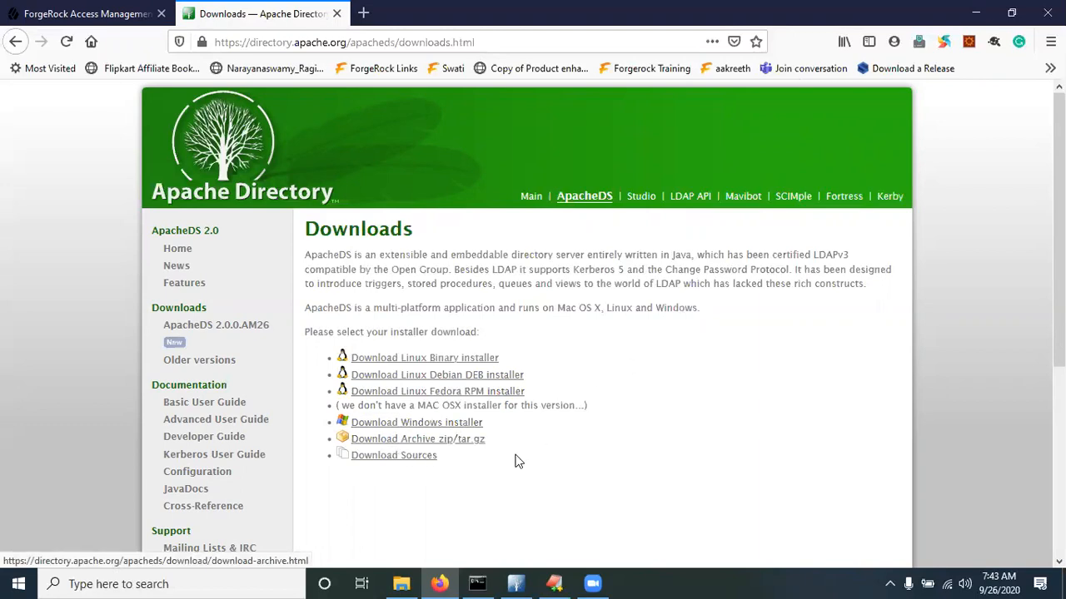
Navigate File Explorer to D:\forgerock\ApacheDS and open the extracted apacheds-2.0.0.AM25 folder
left_click(401, 582)
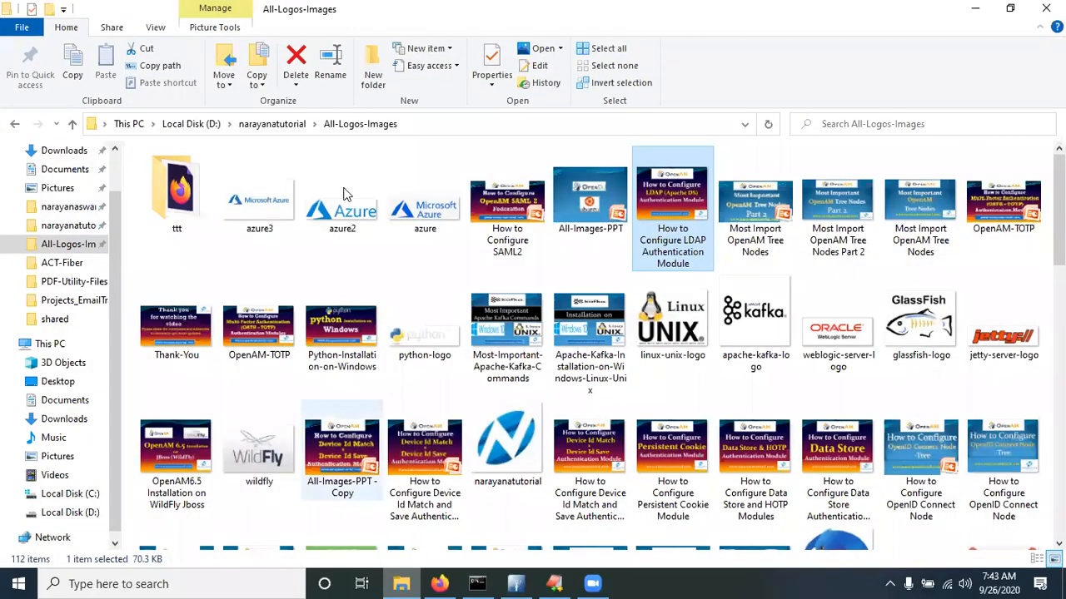
left_click(256, 125)
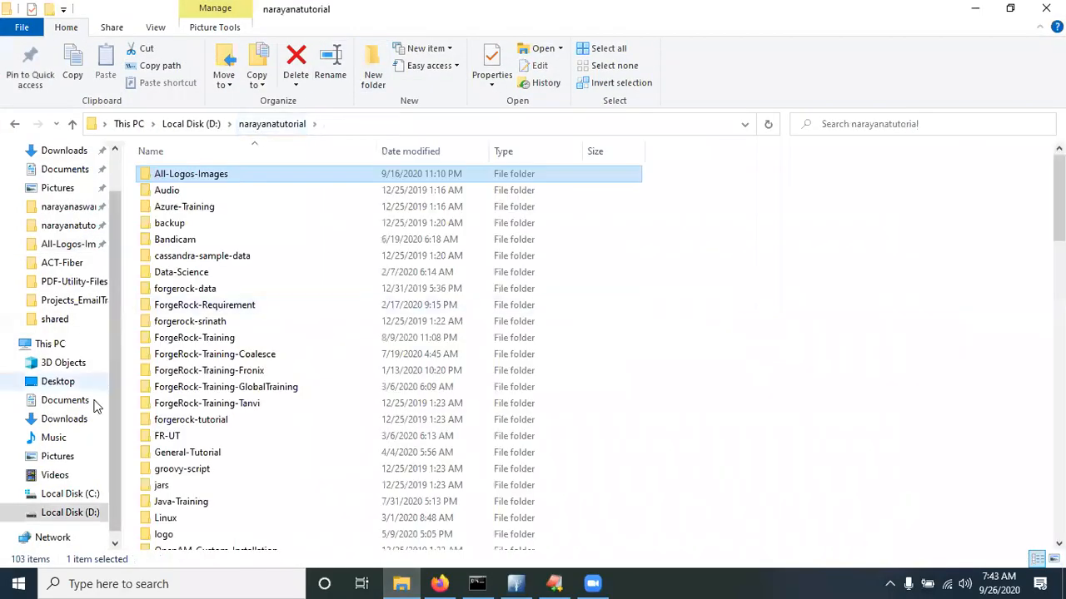
left_click(71, 512)
left_click(209, 323)
double_click(204, 338)
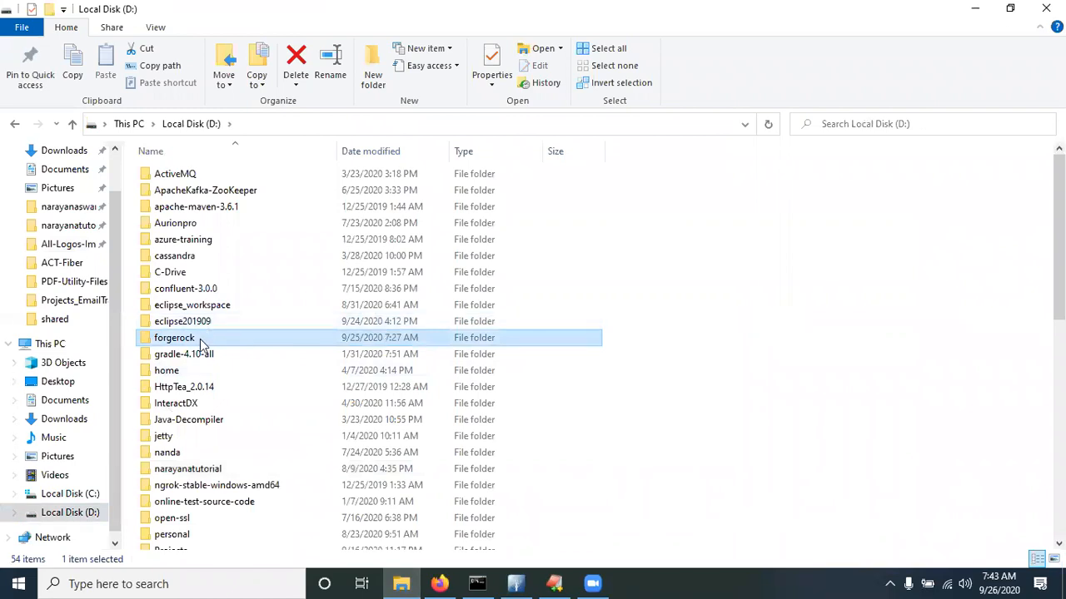
double_click(191, 176)
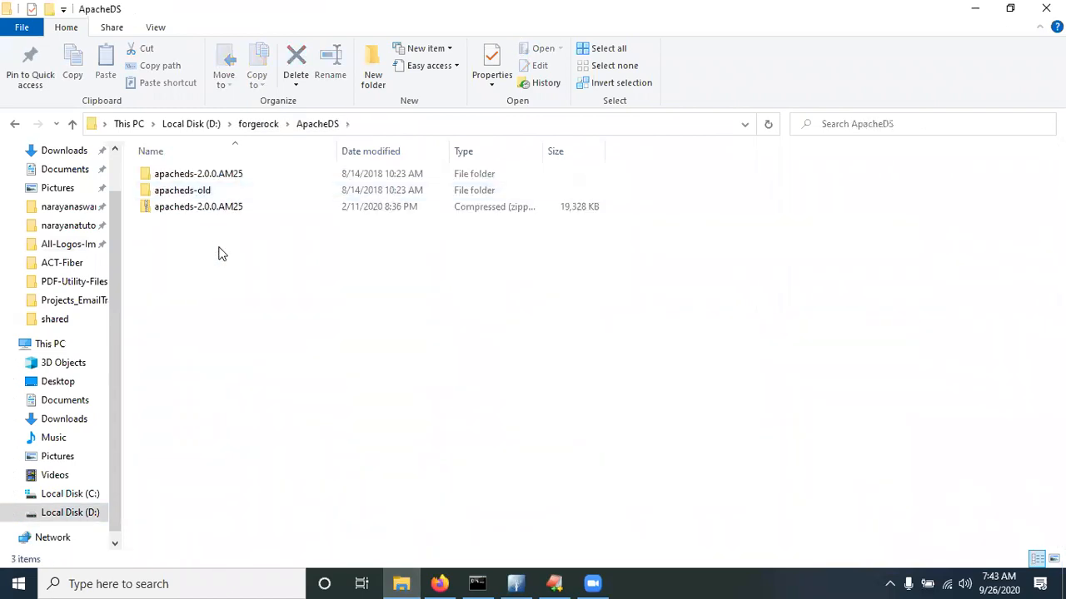
left_click(181, 209)
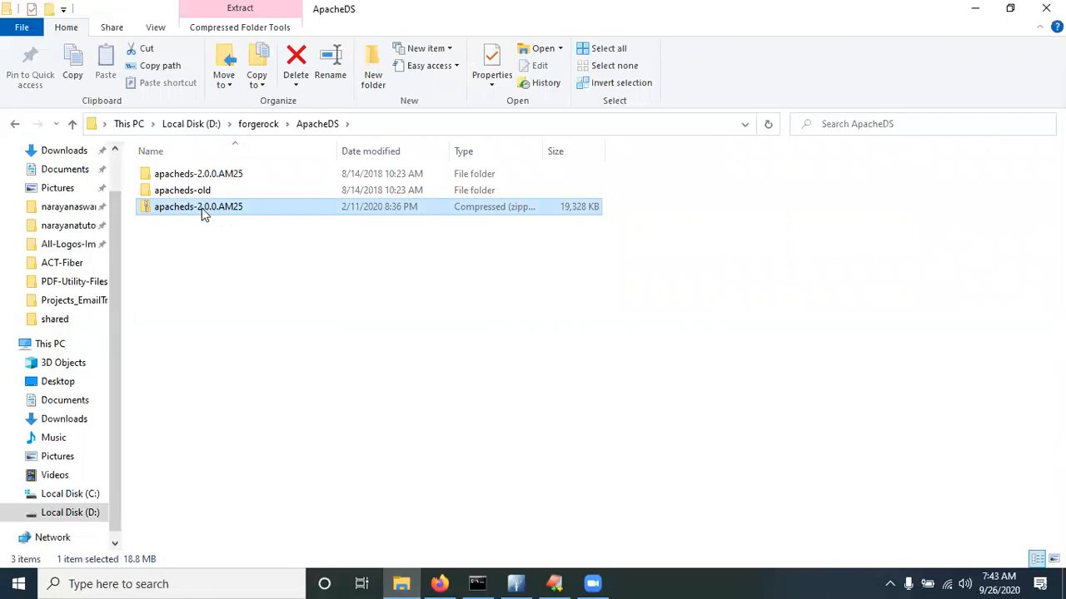
double_click(202, 178)
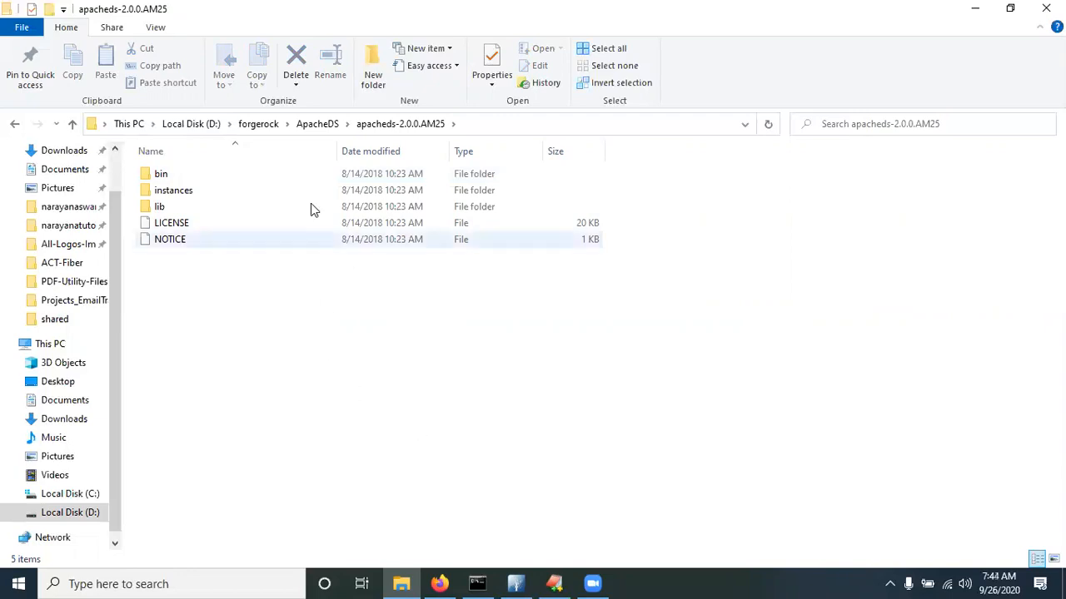
Return to the ApacheDS folder, reopen apacheds-2.0.0.AM25 and open its bin folder
left_click(317, 123)
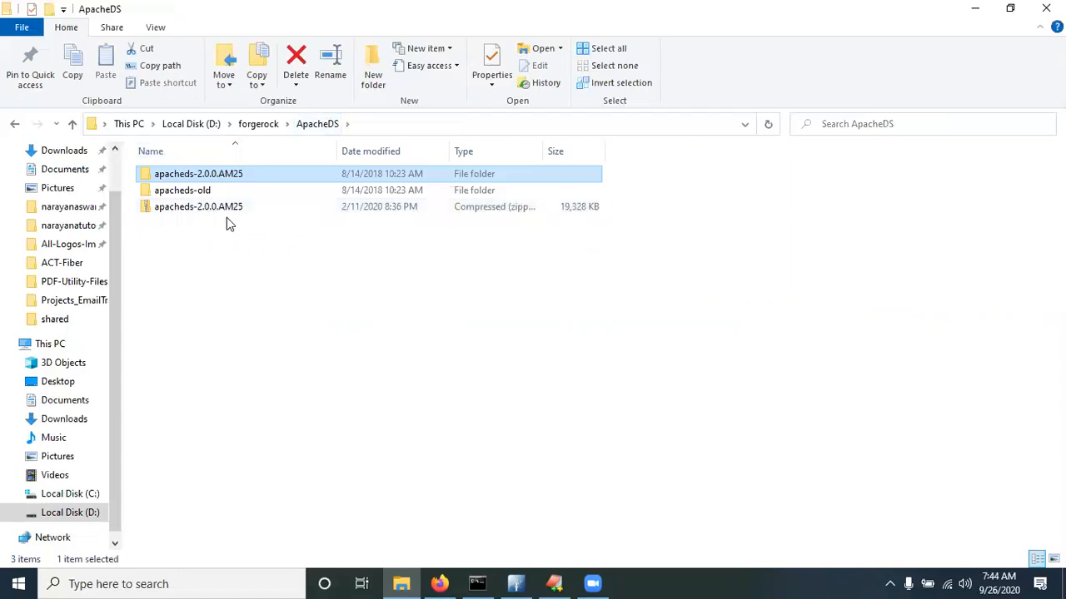
left_click(247, 286)
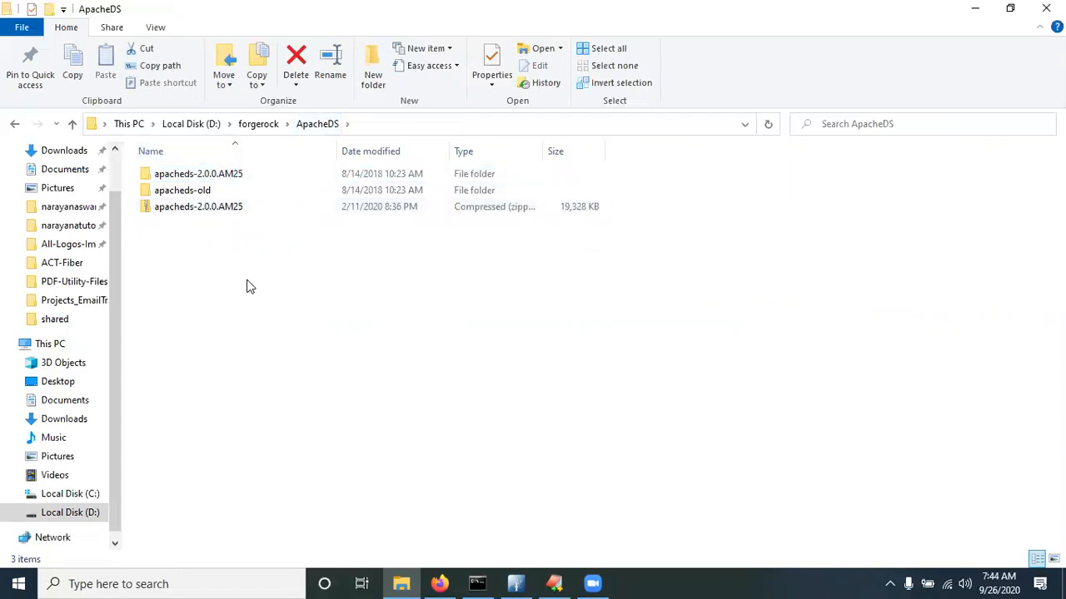
double_click(186, 174)
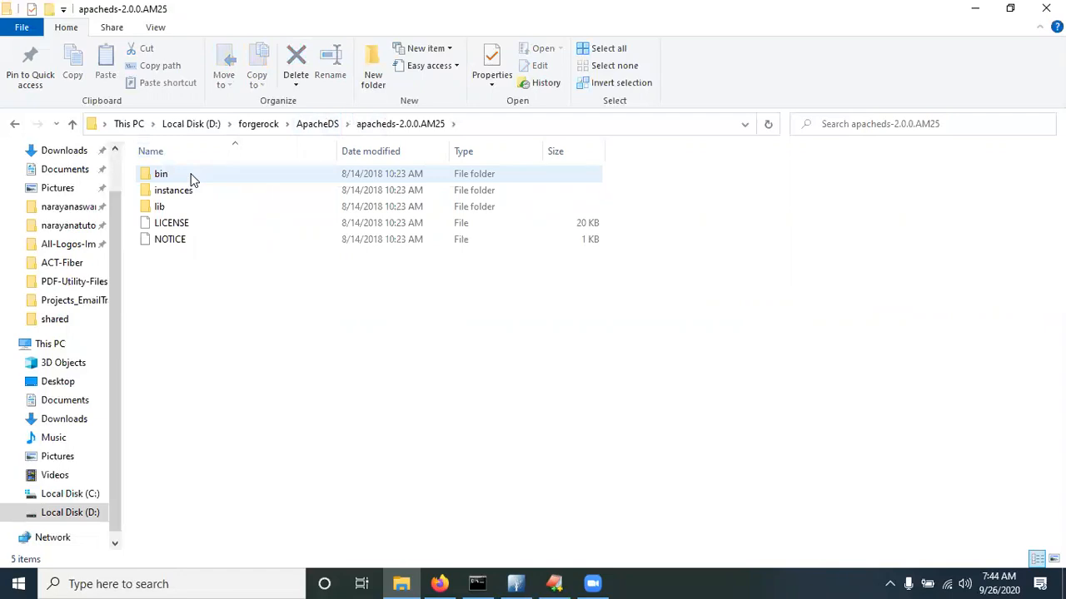
double_click(159, 175)
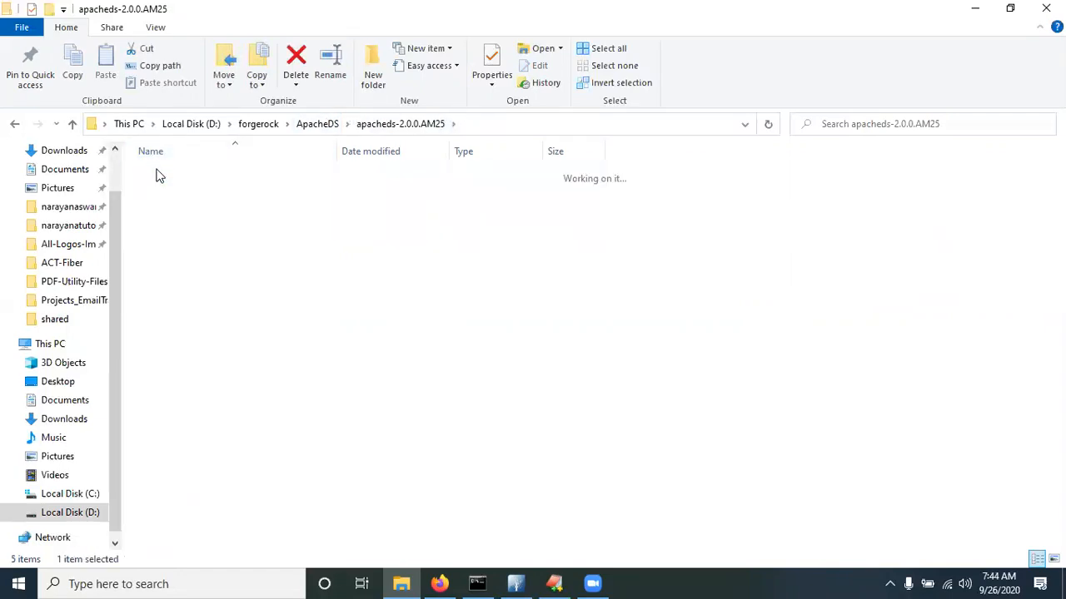
Open a Command Prompt in the bin folder and run apacheds.bat to start ApacheDS
left_click(516, 124)
type("cmd")
key("Return")
type("apa")
key("Tab")
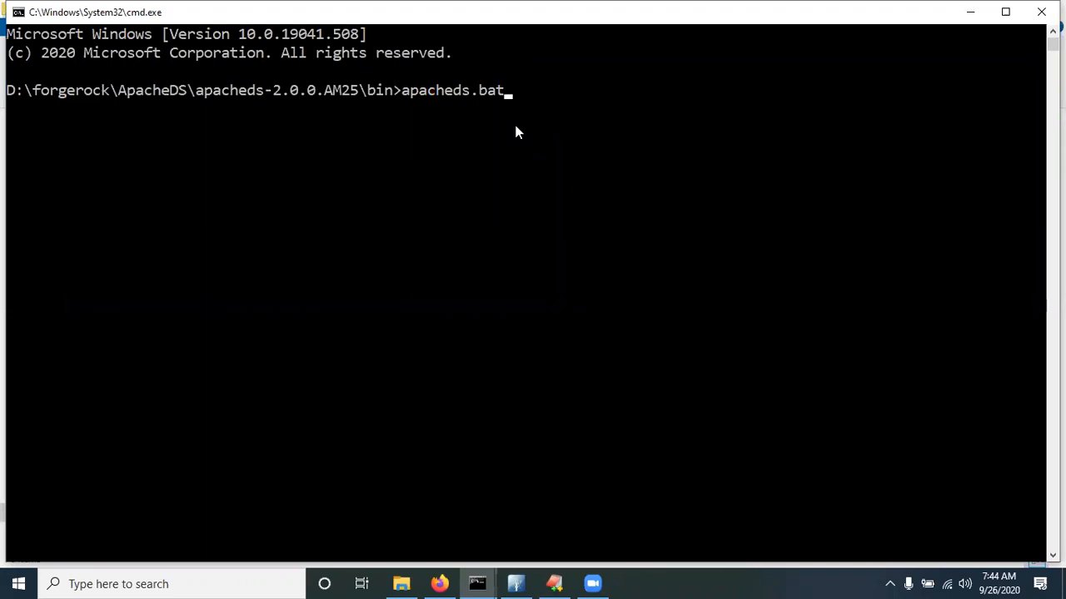
key("Return")
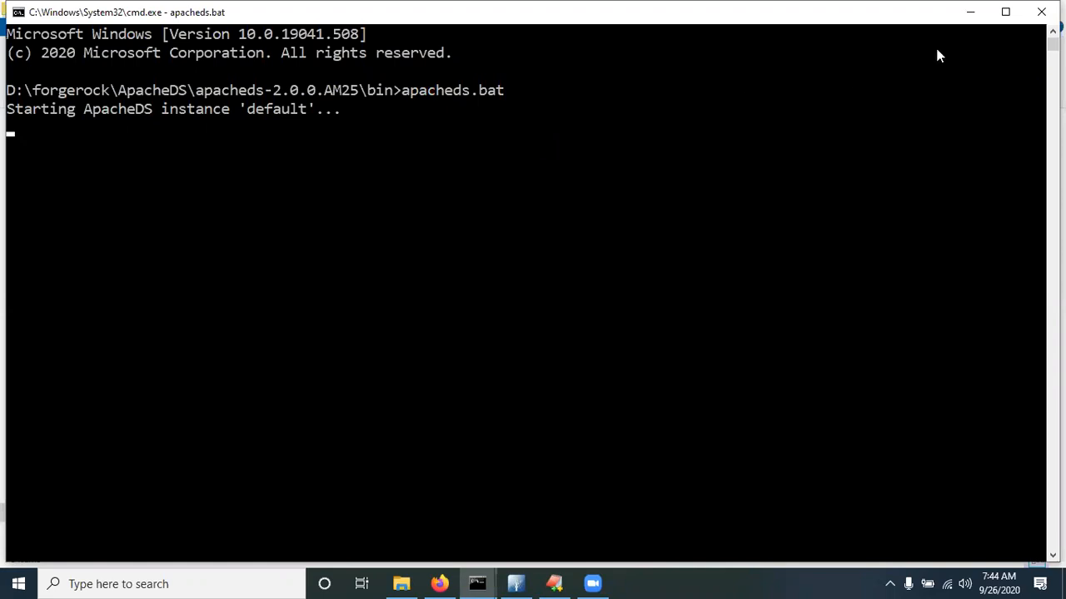
Maximize the ApacheDS console and switch back to the ForgeRock Access Management tab in Firefox
left_click(1004, 15)
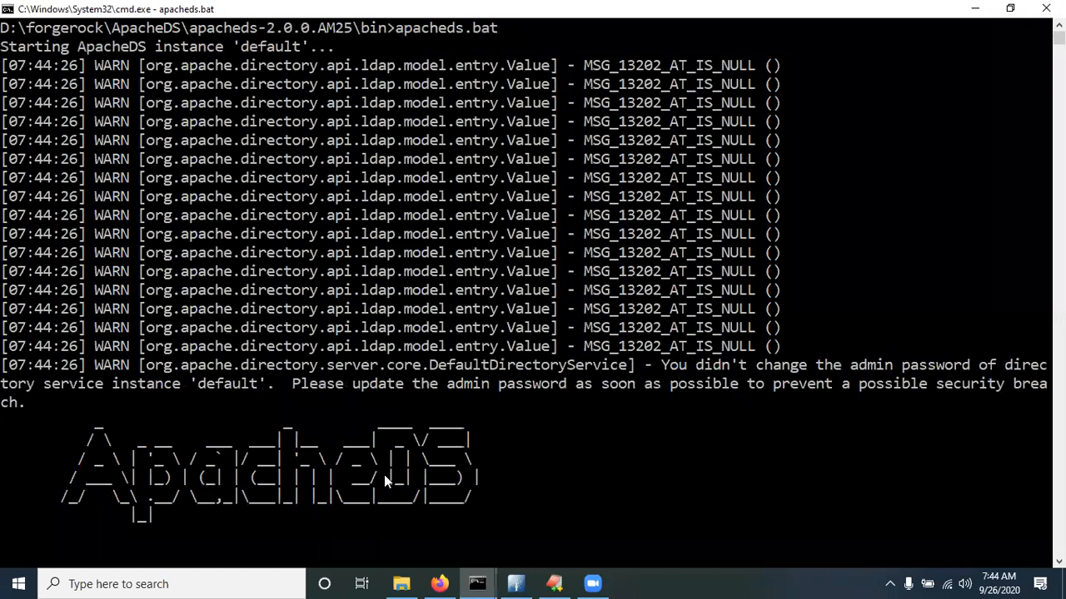
left_click(442, 582)
left_click(93, 17)
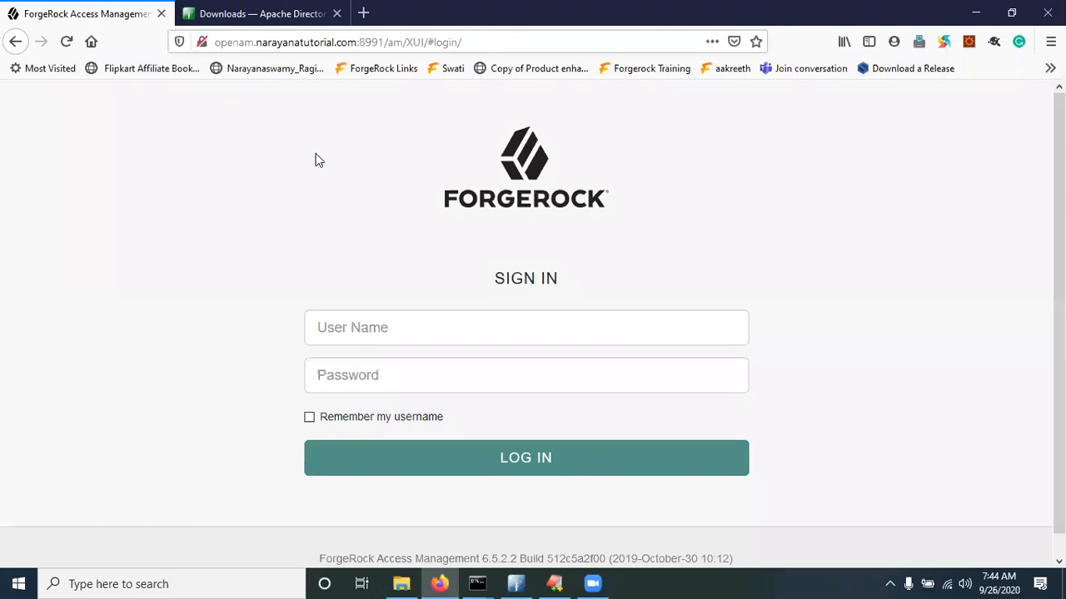
Reload the ForgeRock sign-in page and log in with the saved amadmin credentials
left_click(414, 41)
key("Return")
left_click(67, 43)
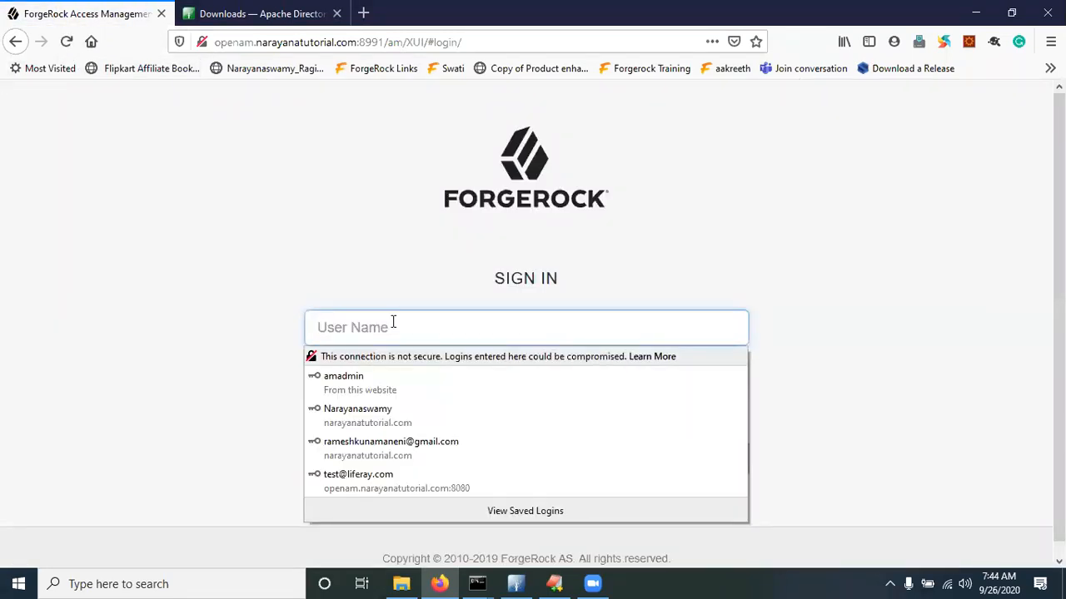
left_click(353, 379)
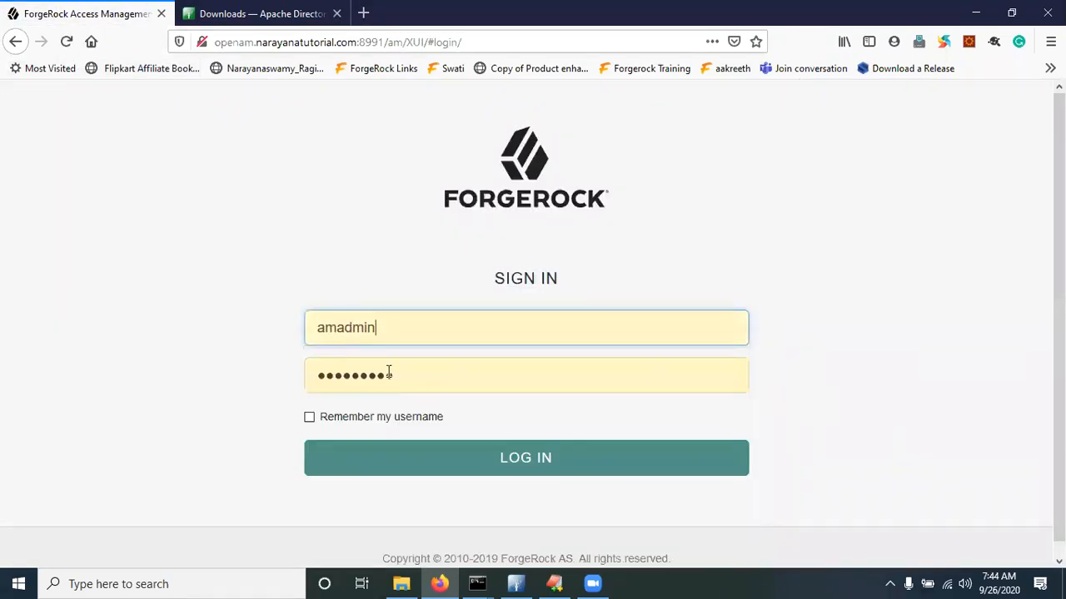
left_click(516, 458)
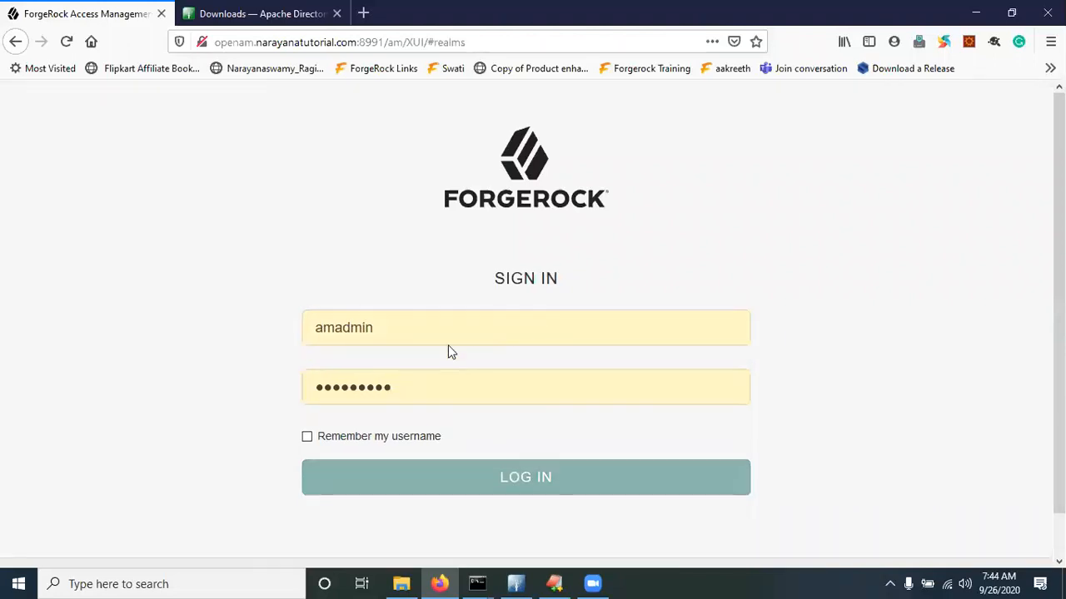
Open the demo realm and go to Authentication > Modules
scroll(420, 263, "down", 2)
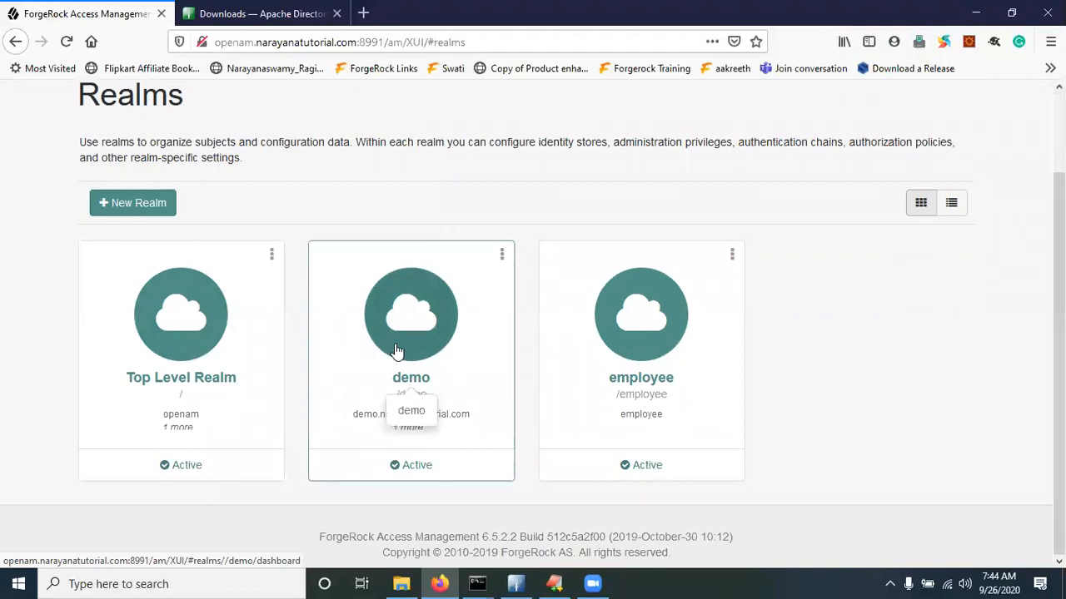
left_click(408, 319)
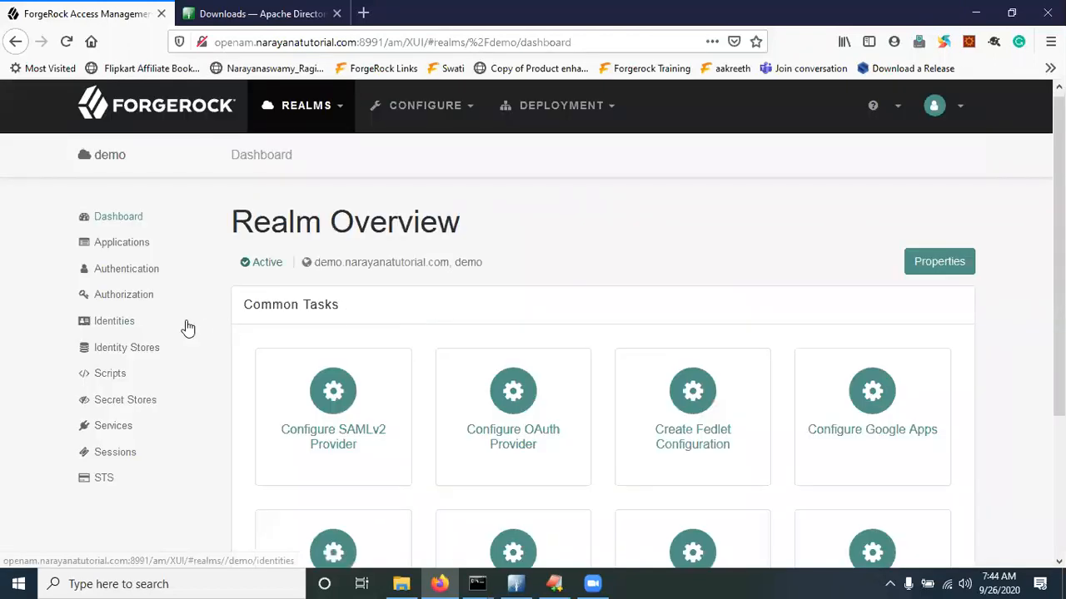
left_click(138, 274)
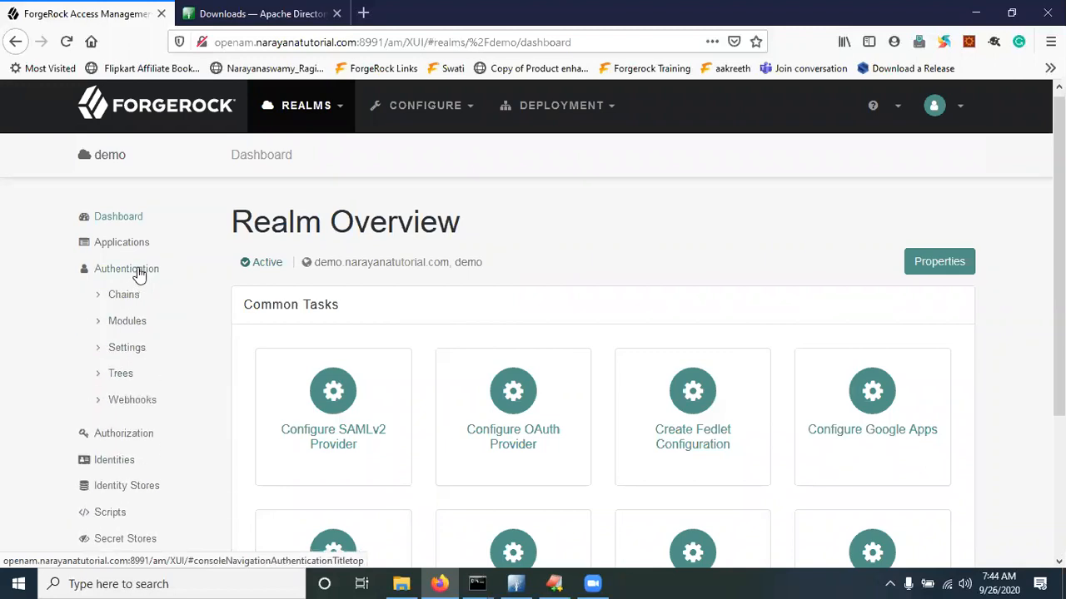
left_click(134, 329)
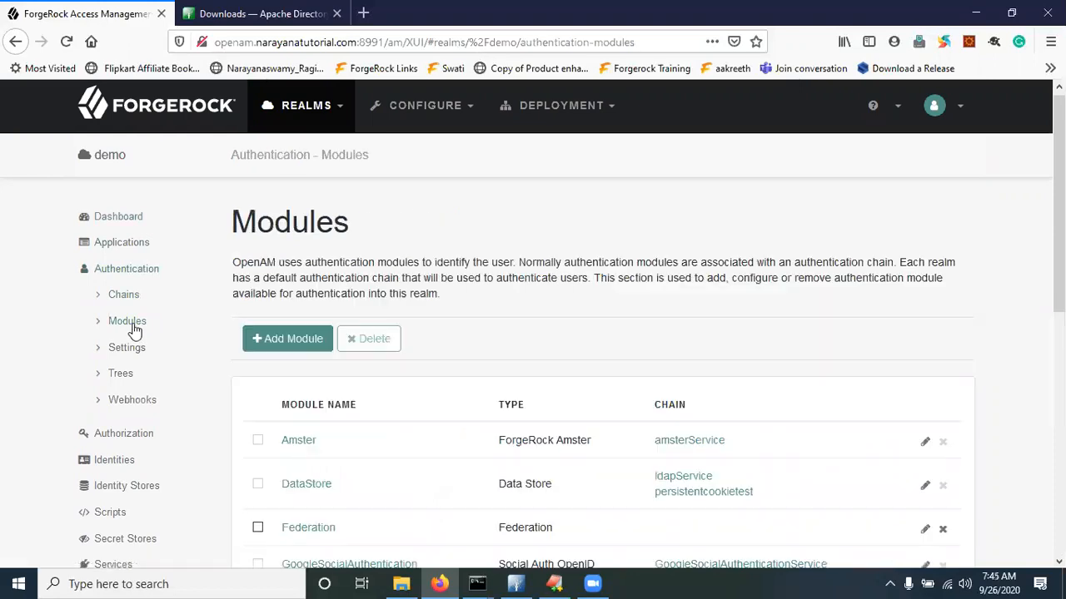
Add a module named ApacheDSAuthModuleTest with type LDAP and create it
left_click(291, 348)
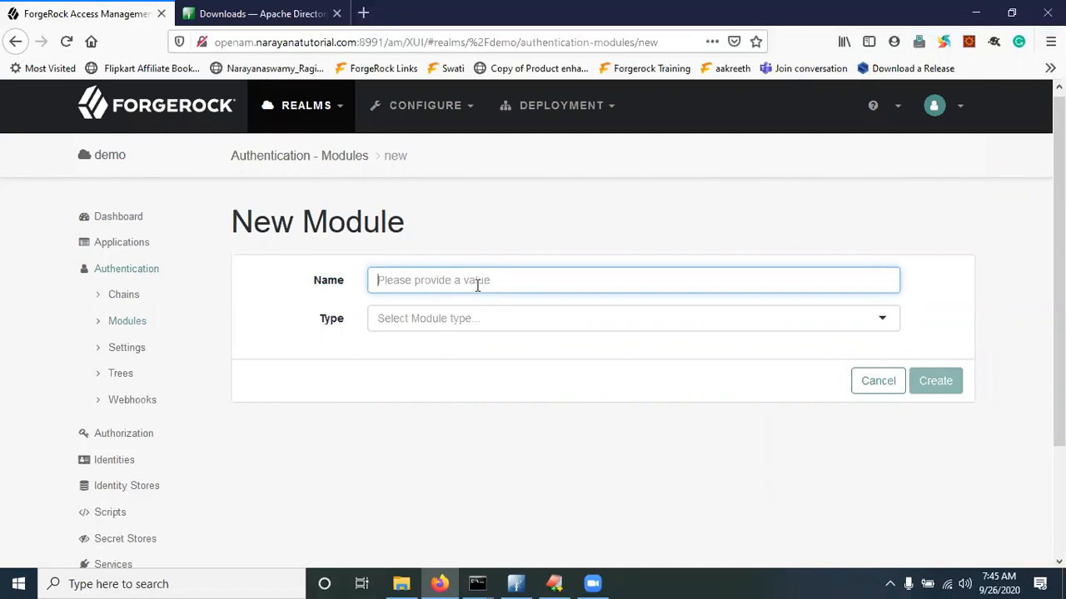
type("ApacheDSAuthModuleTest")
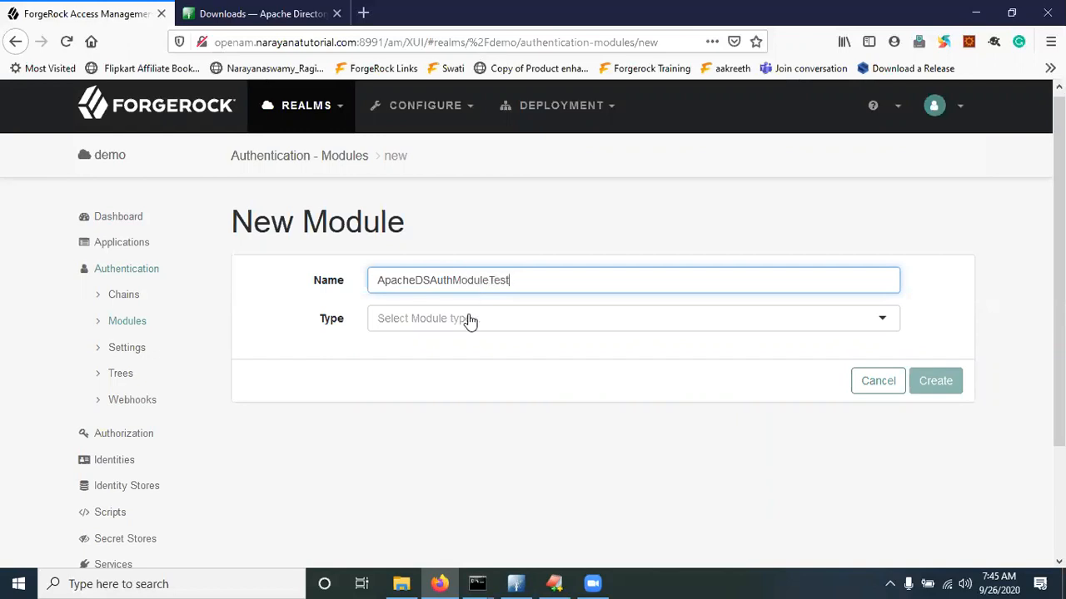
left_click(469, 318)
type("ld")
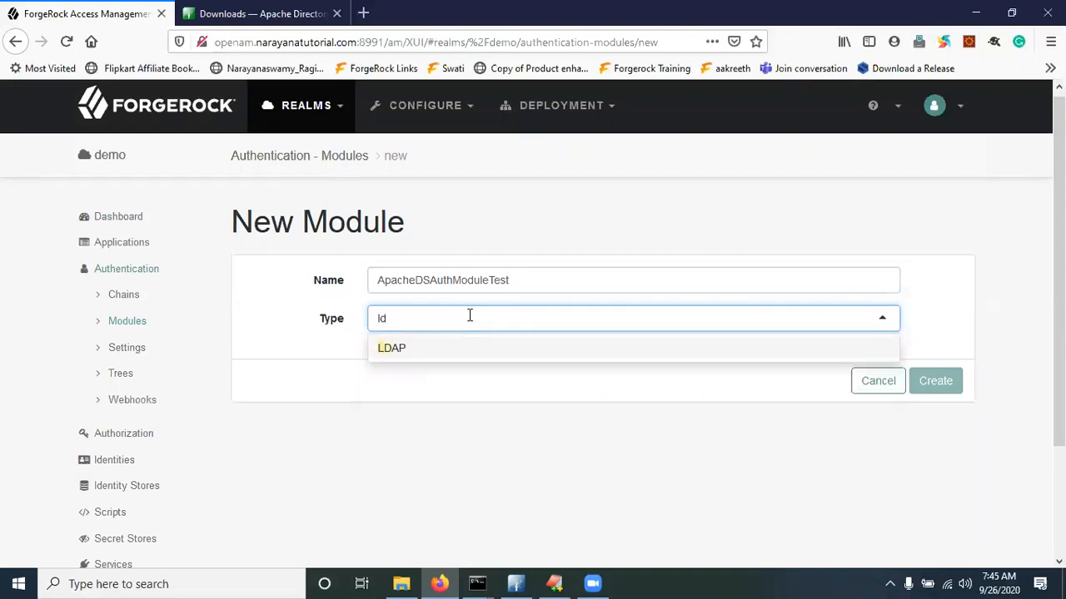
left_click(419, 358)
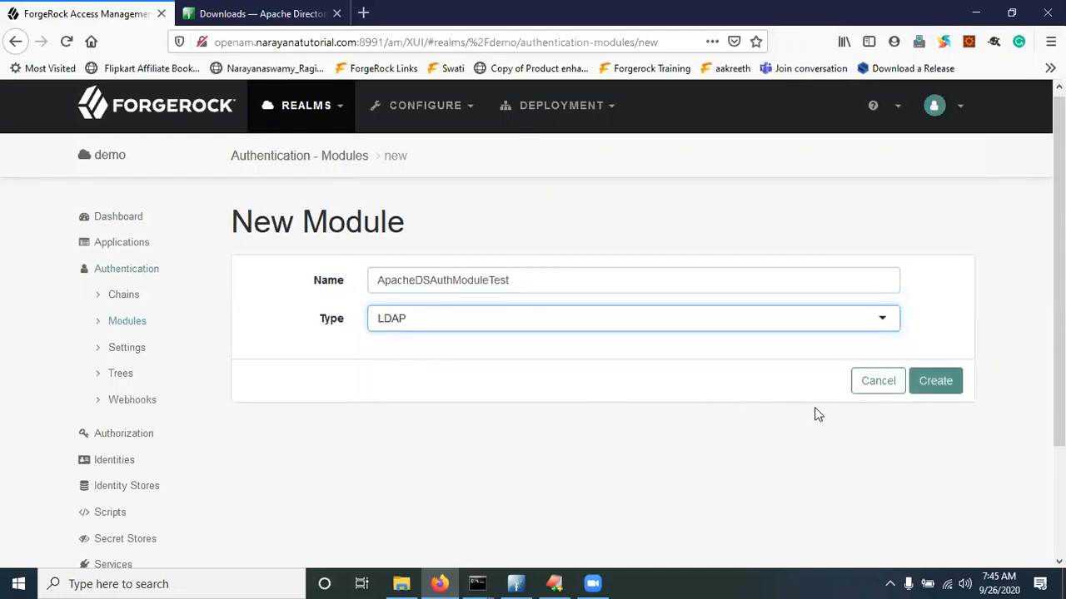
left_click(940, 385)
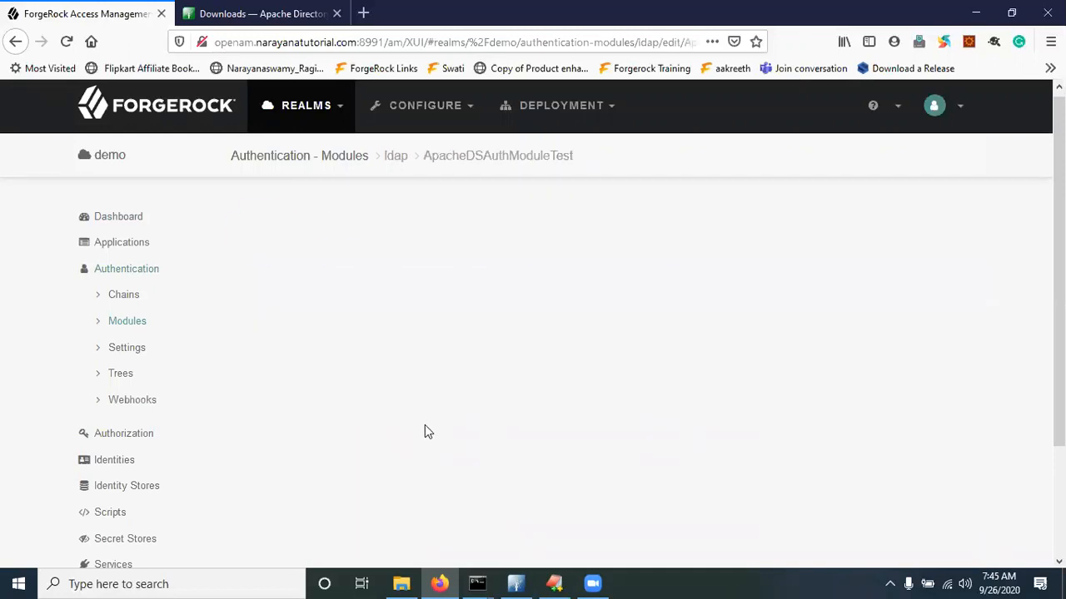
scroll(420, 419, "down", 2)
Scroll back up the LDAP module settings and switch to Apache Directory Studio
scroll(576, 281, "up", 2)
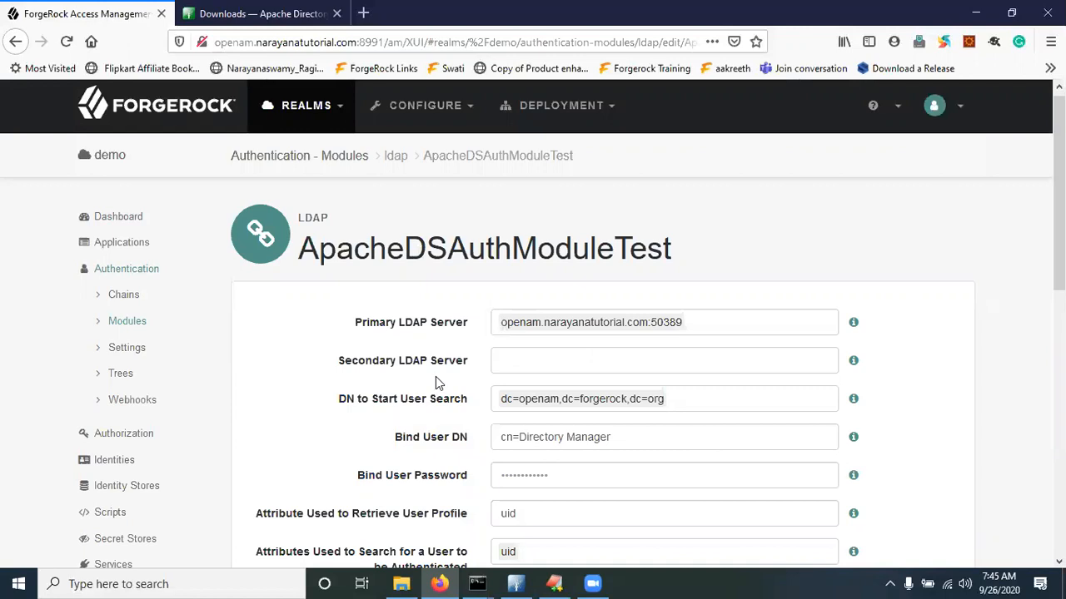
left_click(513, 583)
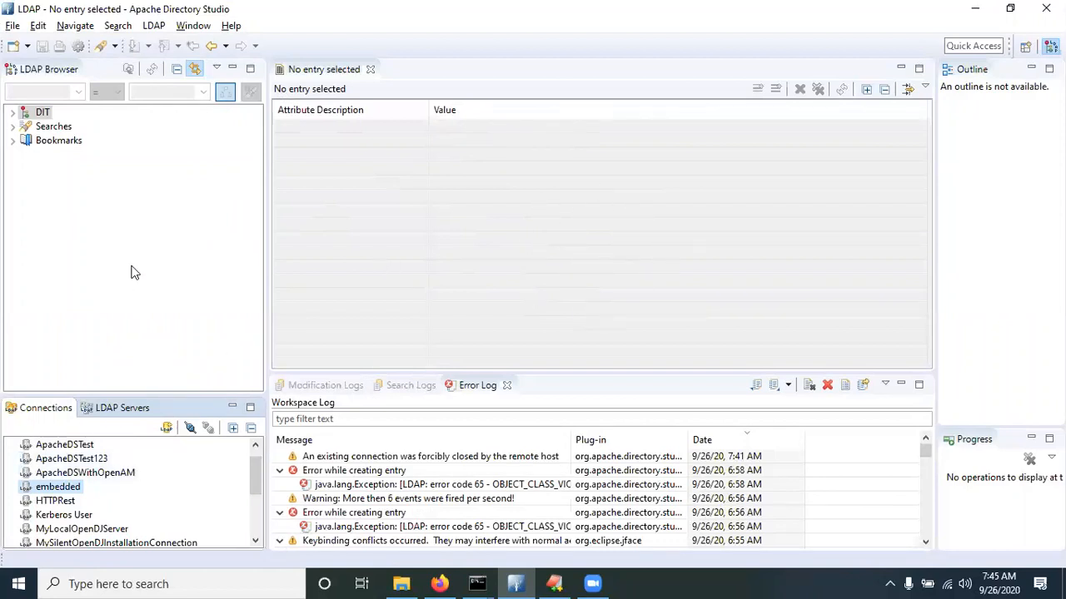
left_click(166, 428)
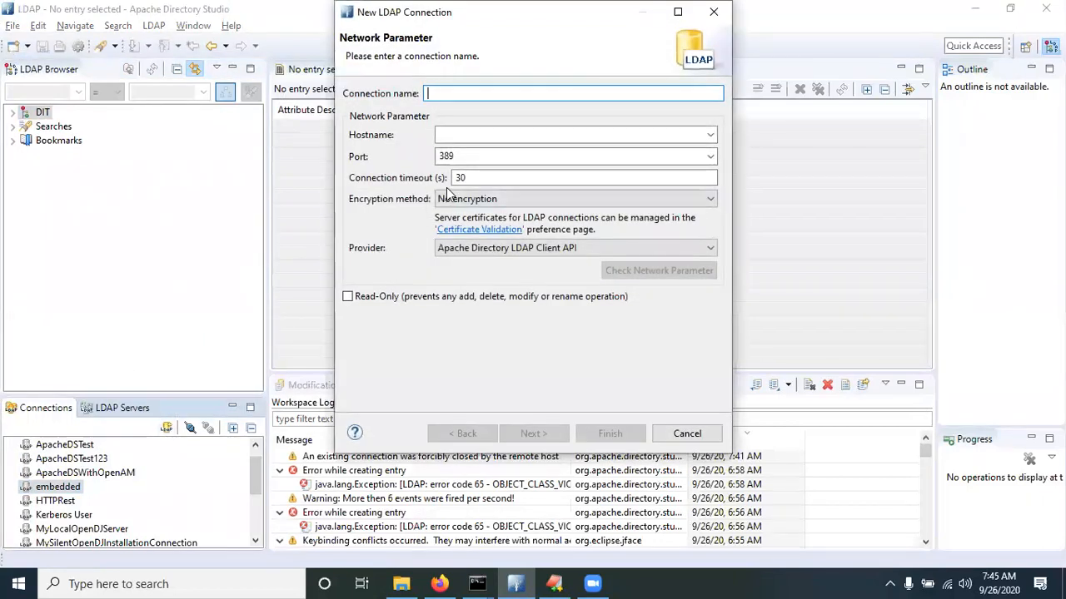
type("open")
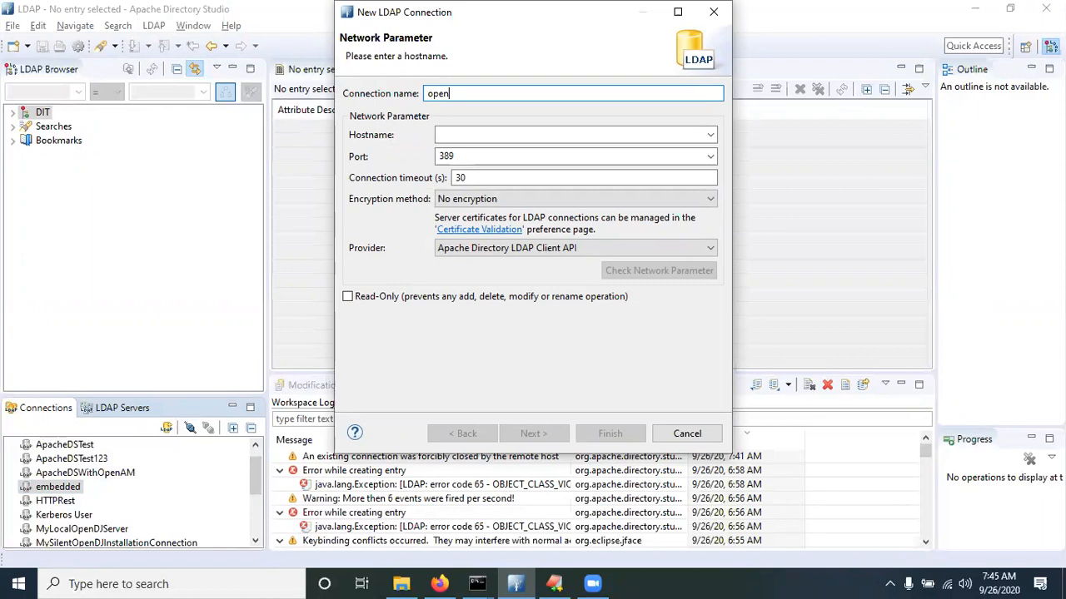
type("am.narayanatutorial.com")
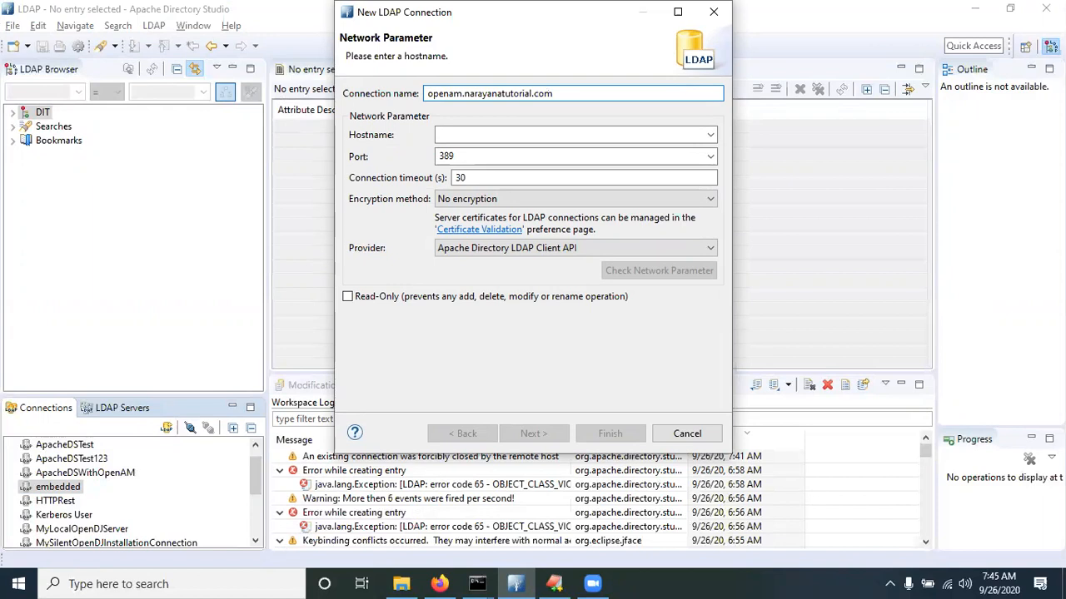
left_click(401, 584)
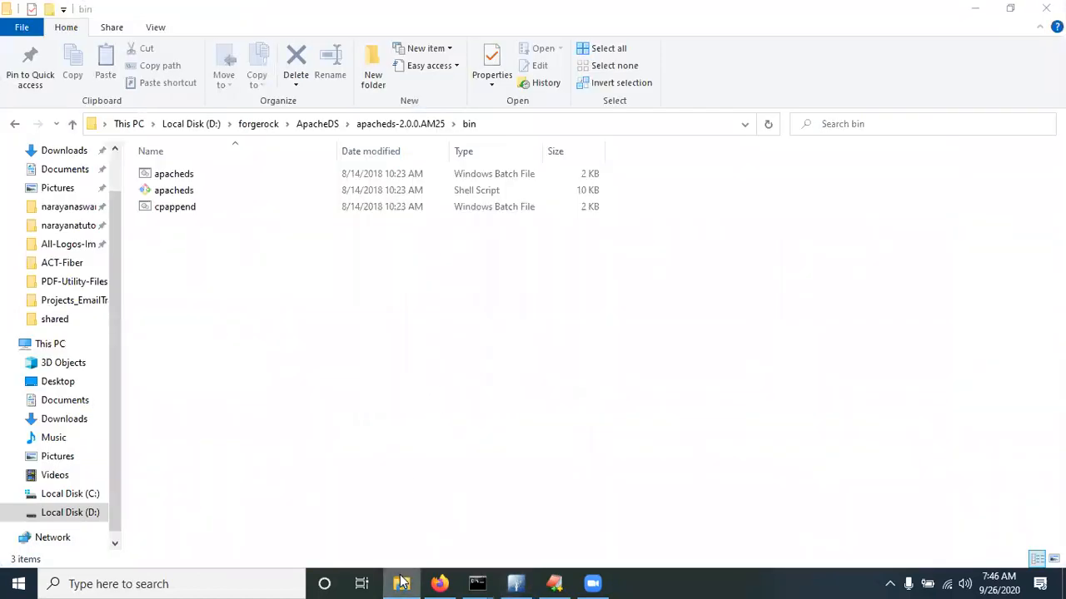
left_click(402, 583)
left_click(498, 137)
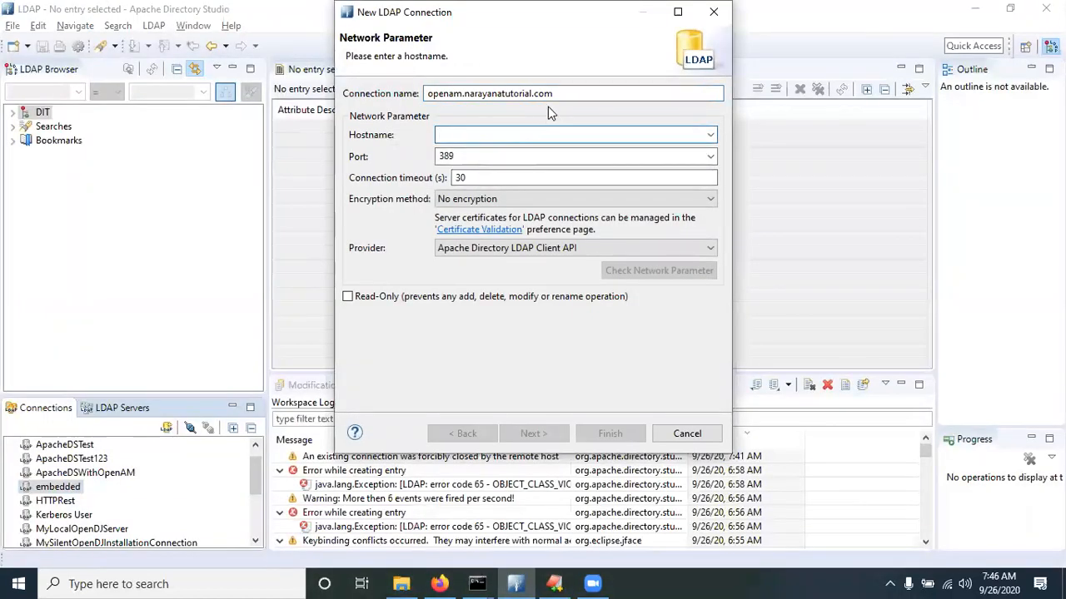
left_click_drag(563, 93, 396, 106)
key("ctrl+c")
key("BackSpace")
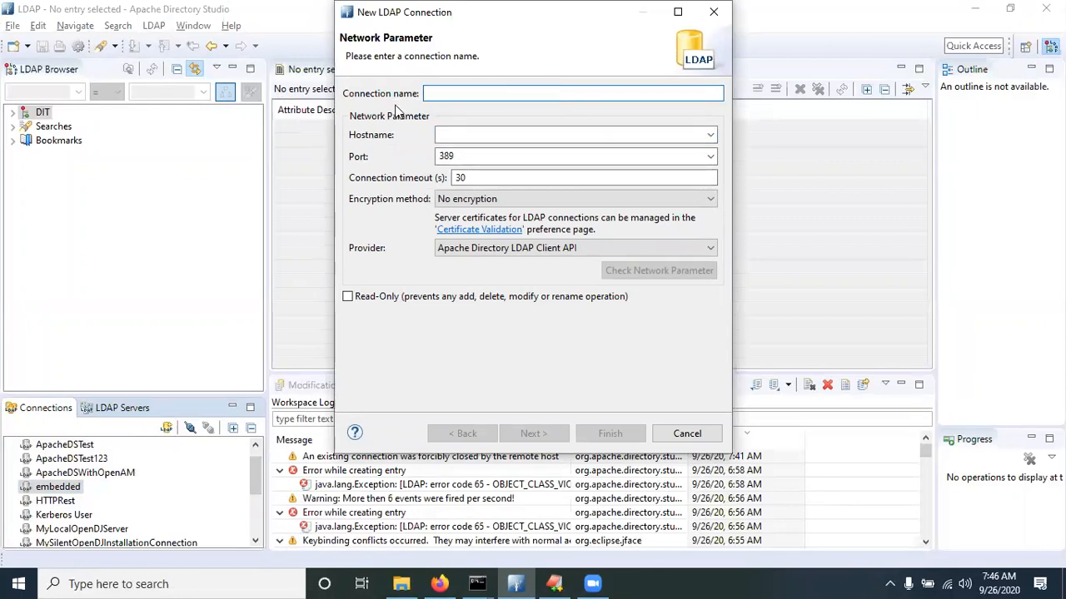
type("ApacheDS")
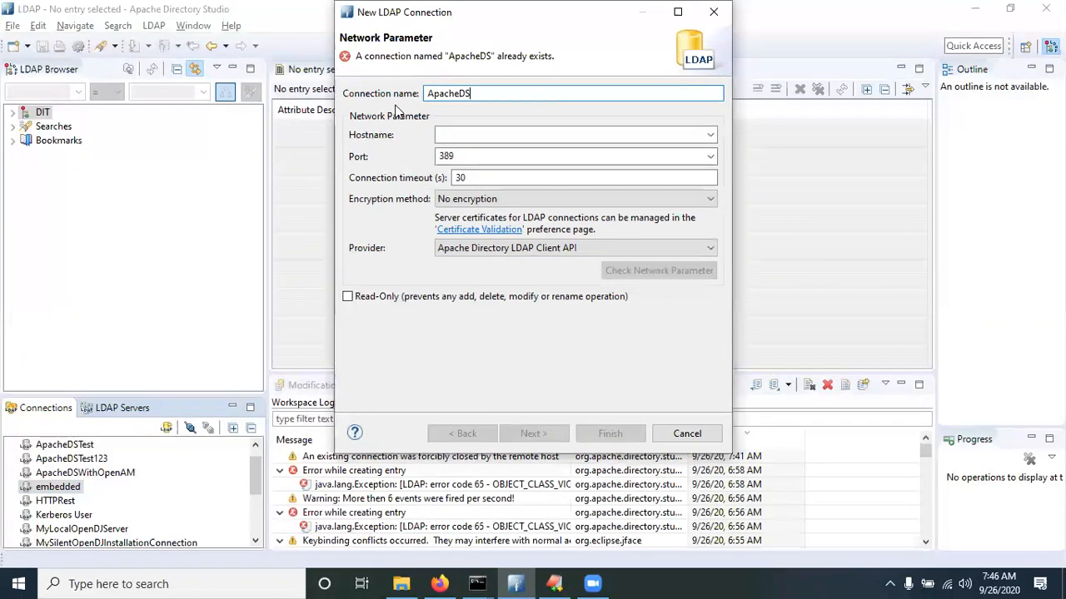
type("Testing123")
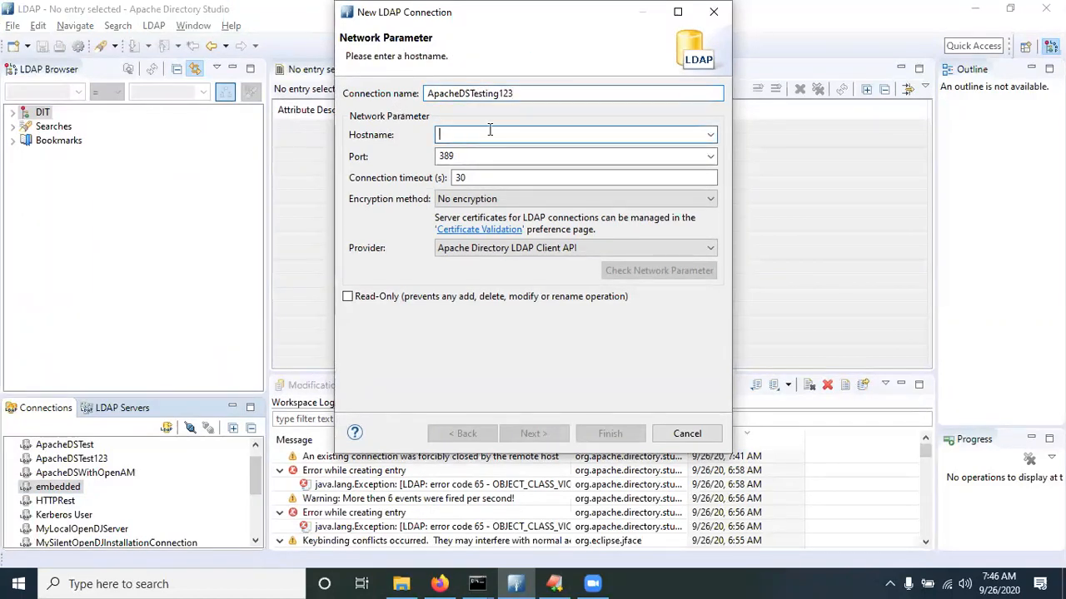
key("BackSpace")
key("BackSpace")
key("BackSpace")
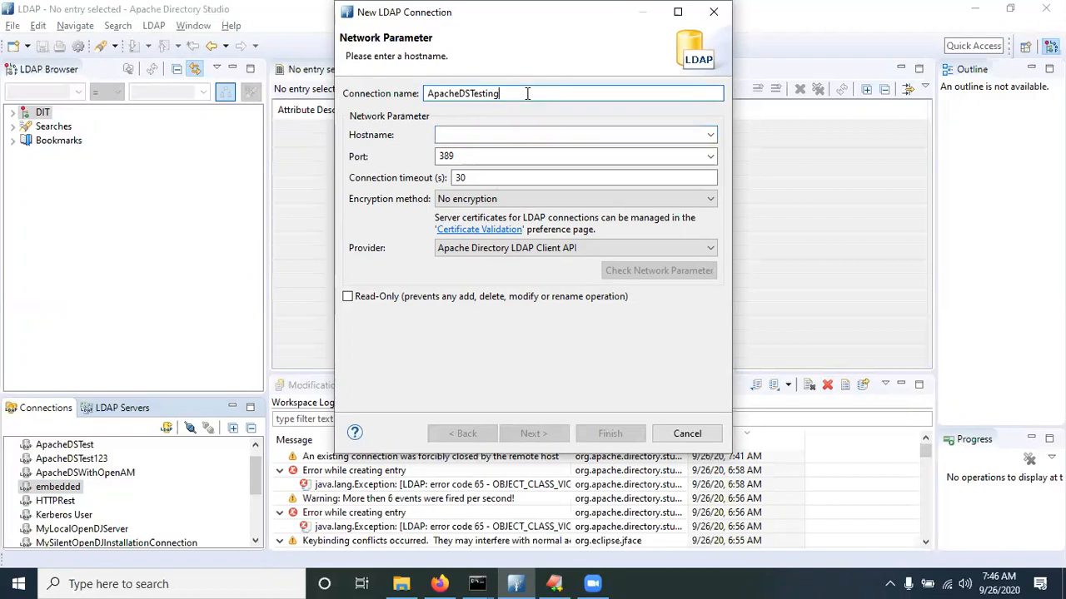
key("BackSpace")
key("BackSpace")
key("BackSpace")
key("BackSpace")
key("BackSpace")
key("BackSpace")
key("BackSpace")
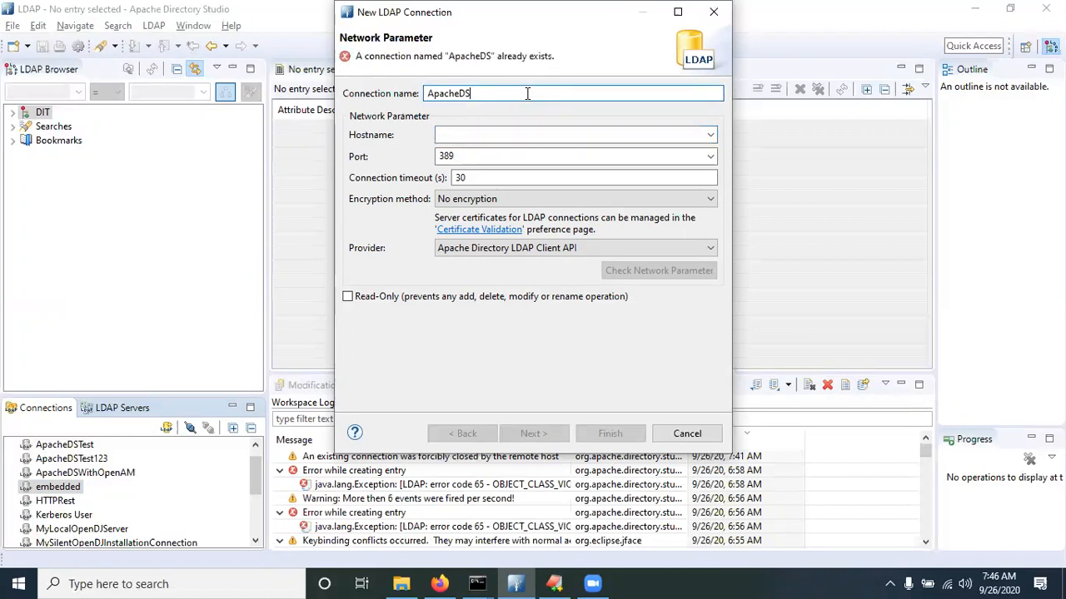
type("Intg")
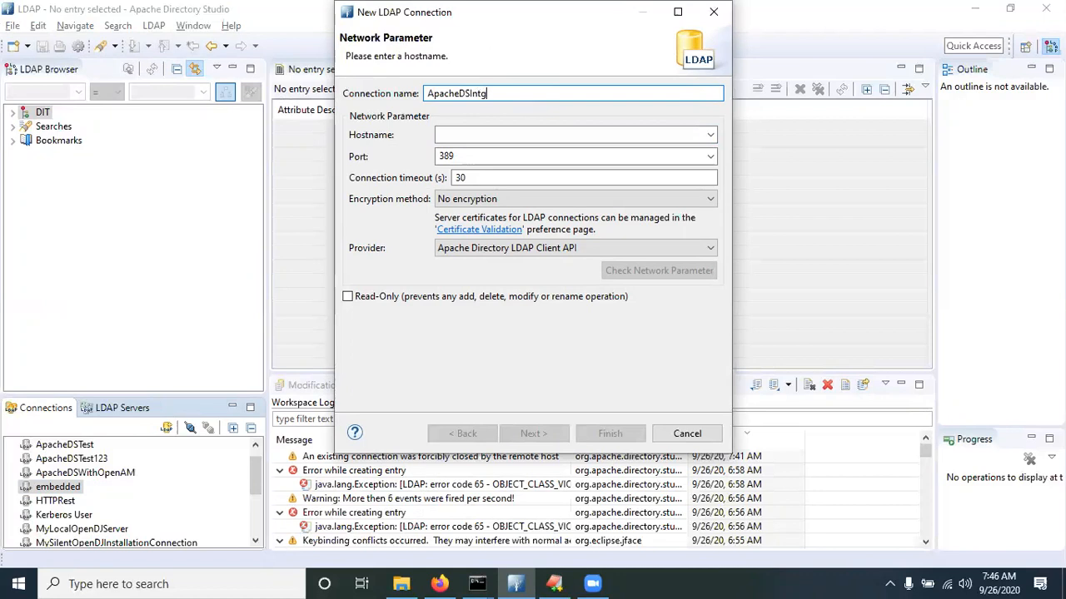
type("erationWithOpenAM")
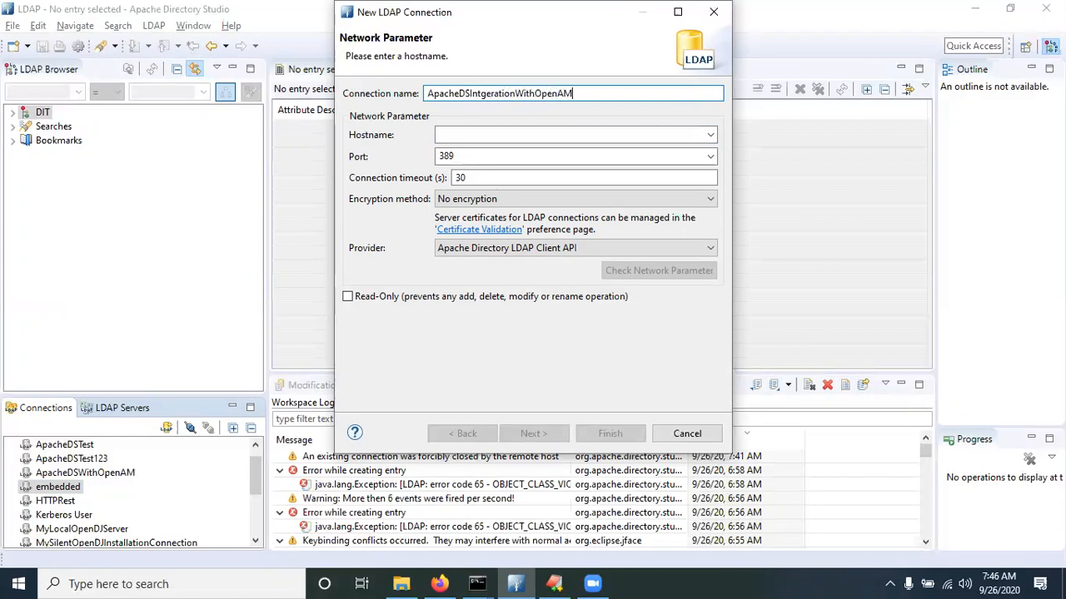
key("Tab")
key("ctrl+v")
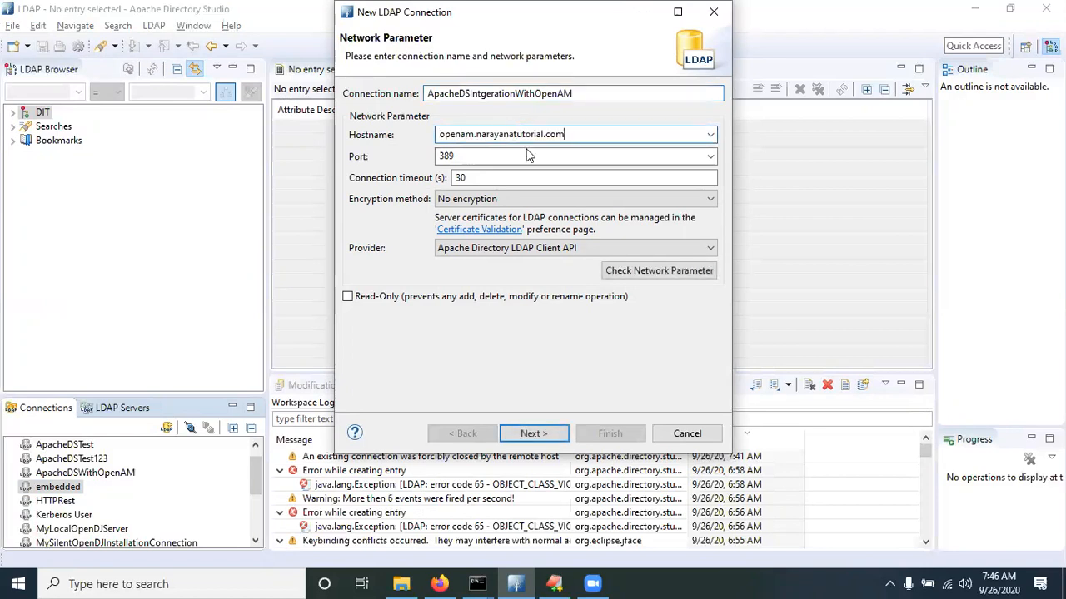
double_click(445, 157)
key("Home")
type("10")
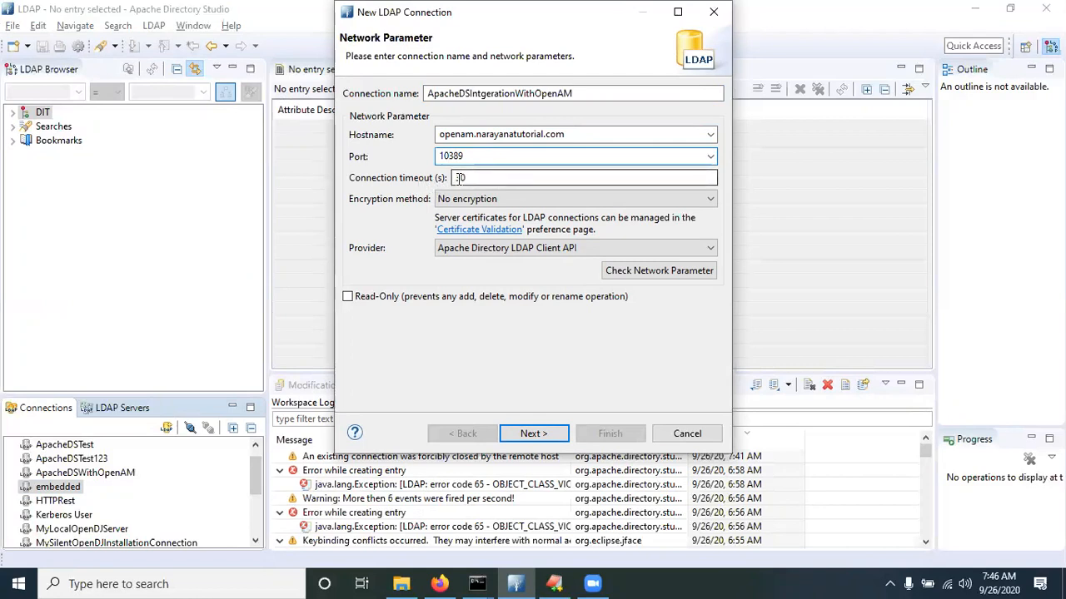
left_click(534, 434)
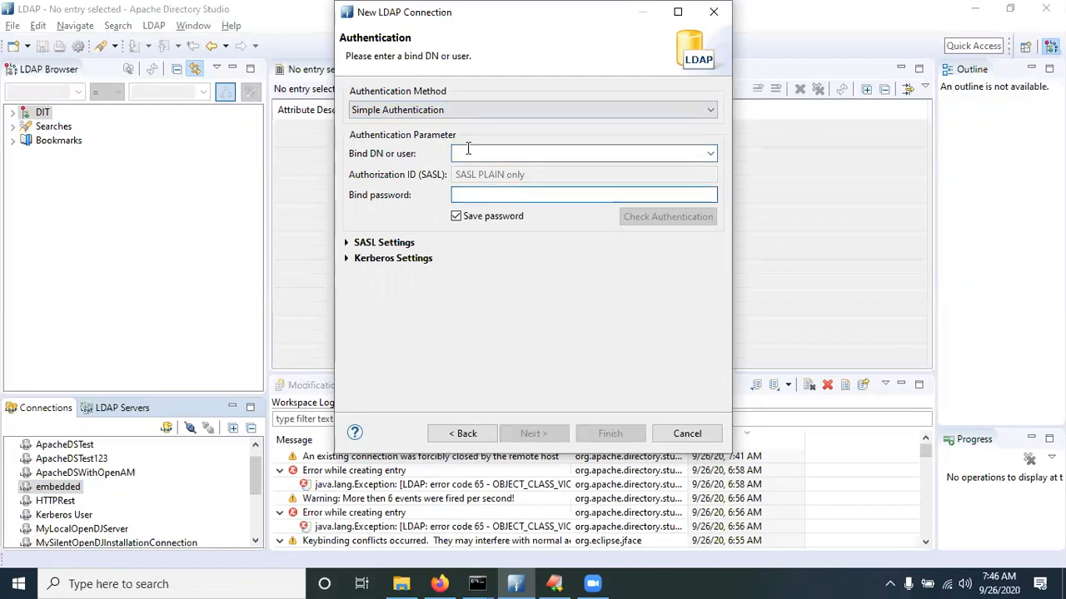
type("uid=system,ou=")
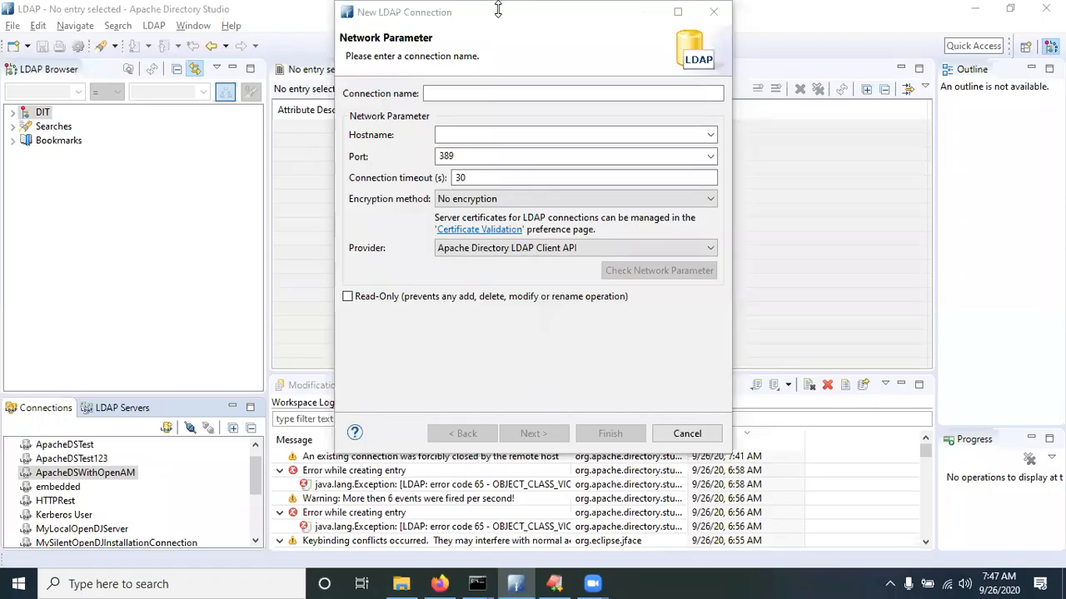
Name the connection ApacheDSOpenAMIntegration with host openam.narayanatutorial.com and port 10389
left_click(463, 88)
type("ApacheDS")
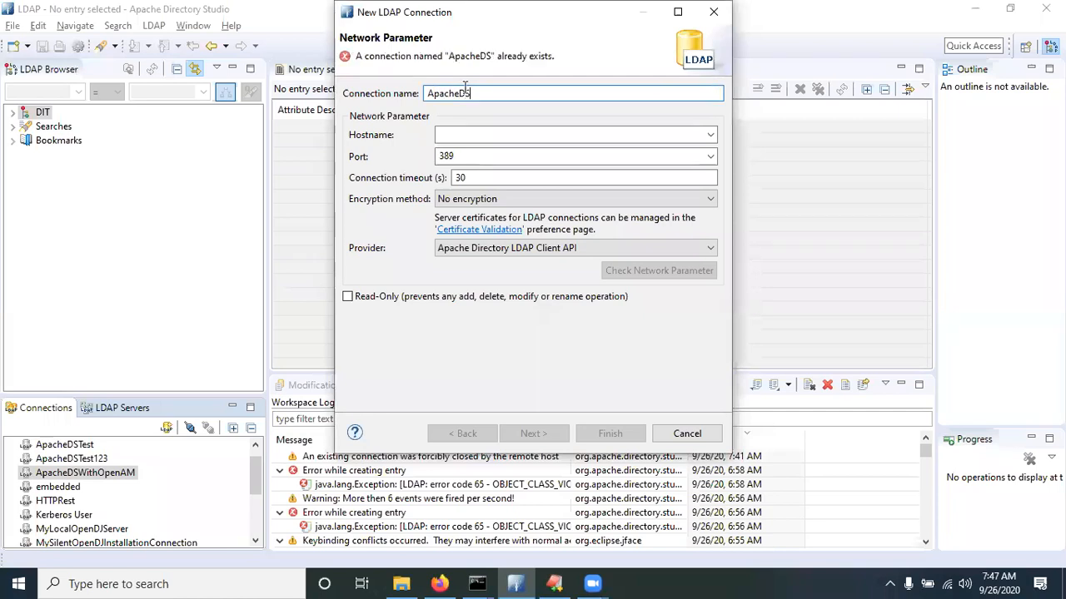
type("O")
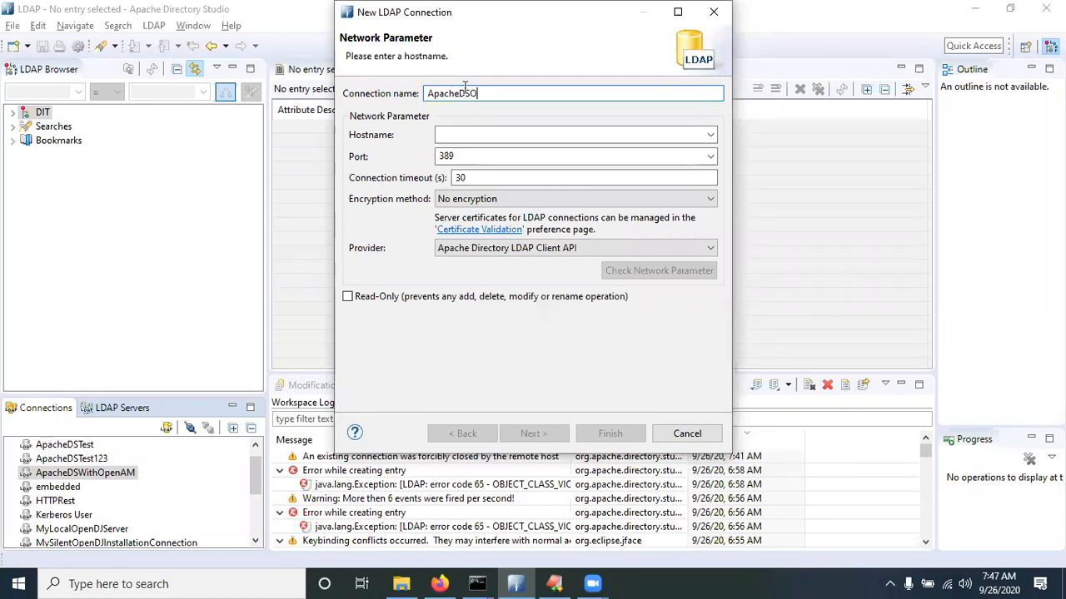
type("penAMIntegration")
key("Tab")
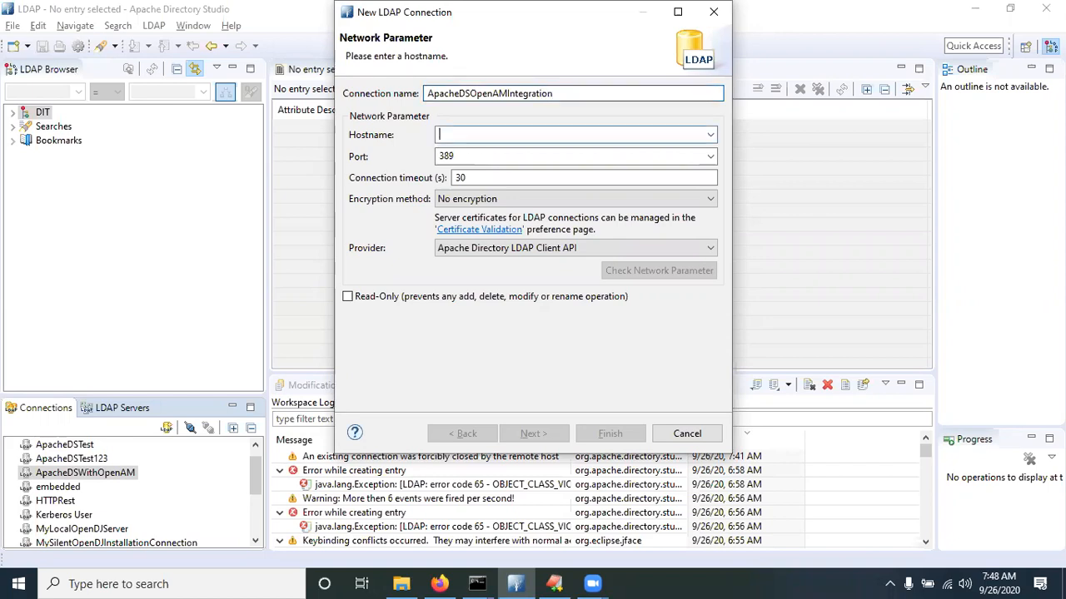
type("openam")
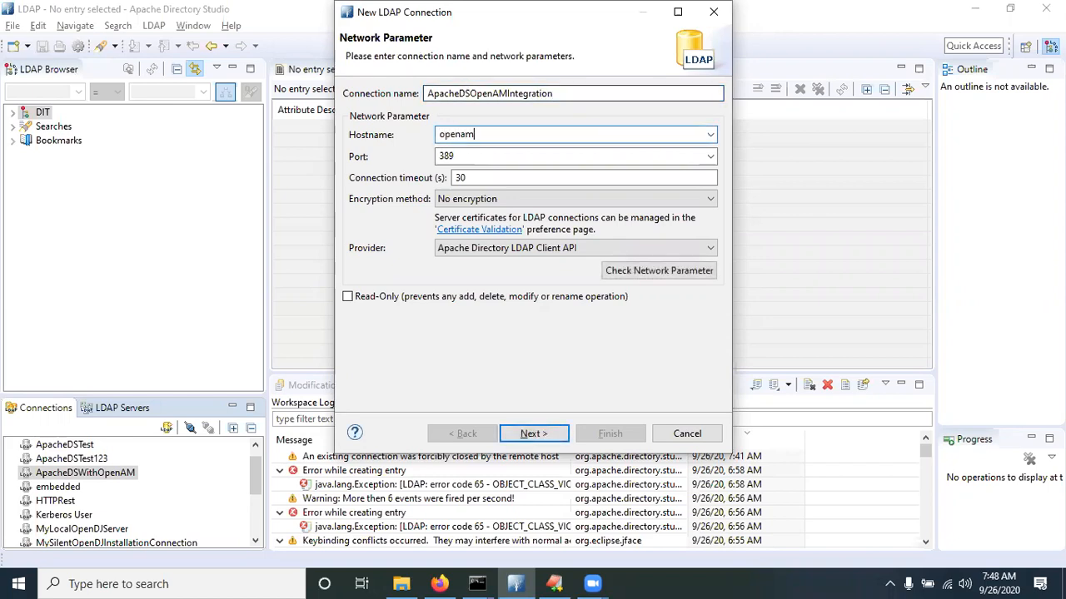
type(".narayanatutorial.com")
left_click_drag(582, 136, 414, 134)
left_click(447, 156)
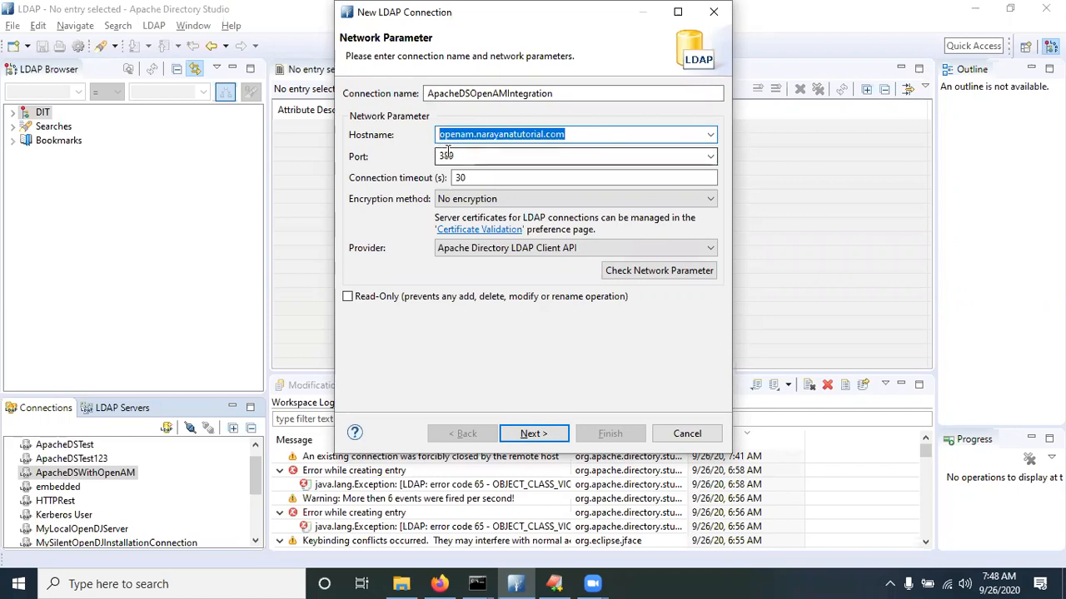
left_click(447, 154)
type("10")
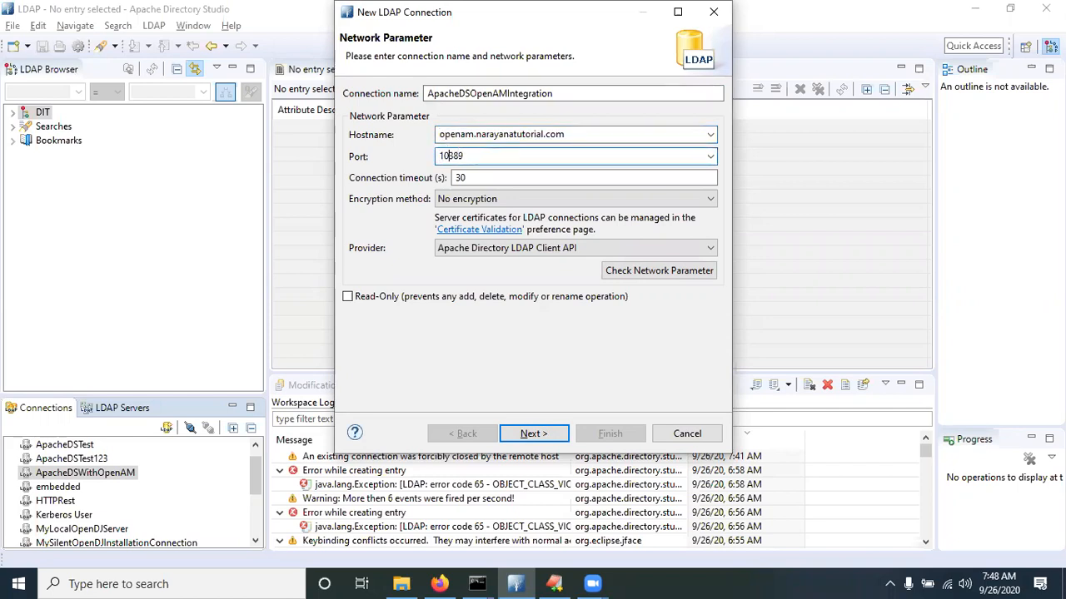
left_click(550, 436)
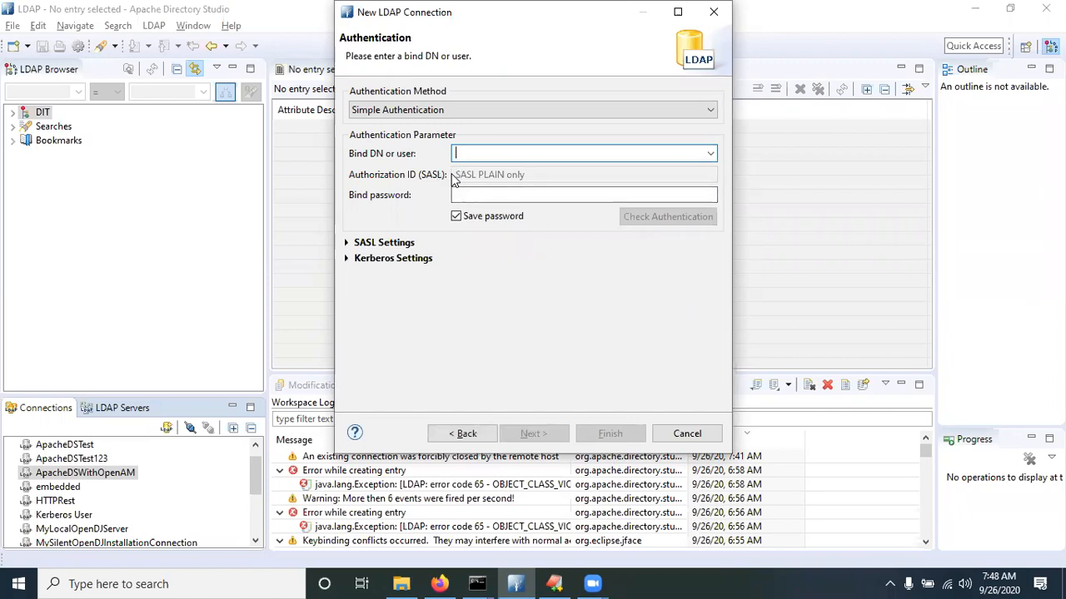
Bind as uid=admin,ou=system with the admin password, verify authentication, finish, and expand dc=example,dc=com
type("uid=adm")
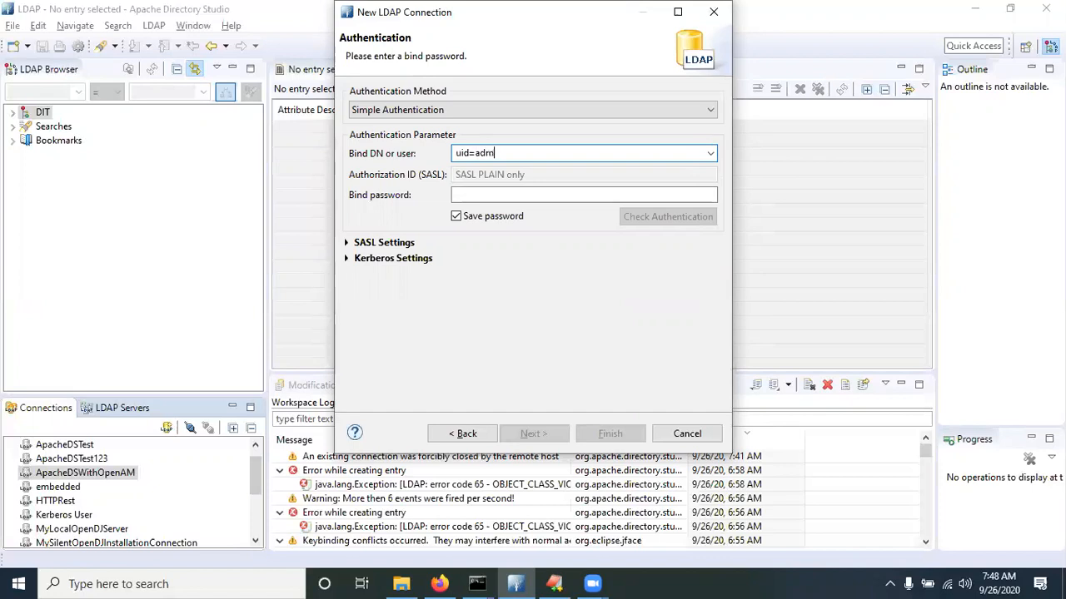
type("in,ou=system")
left_click(496, 194)
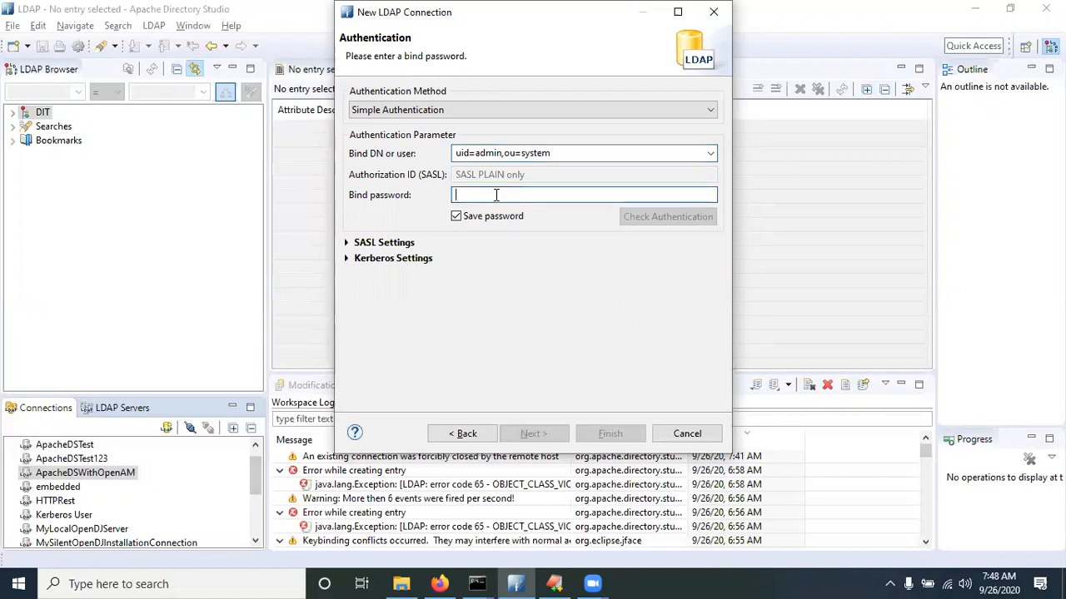
type("secre")
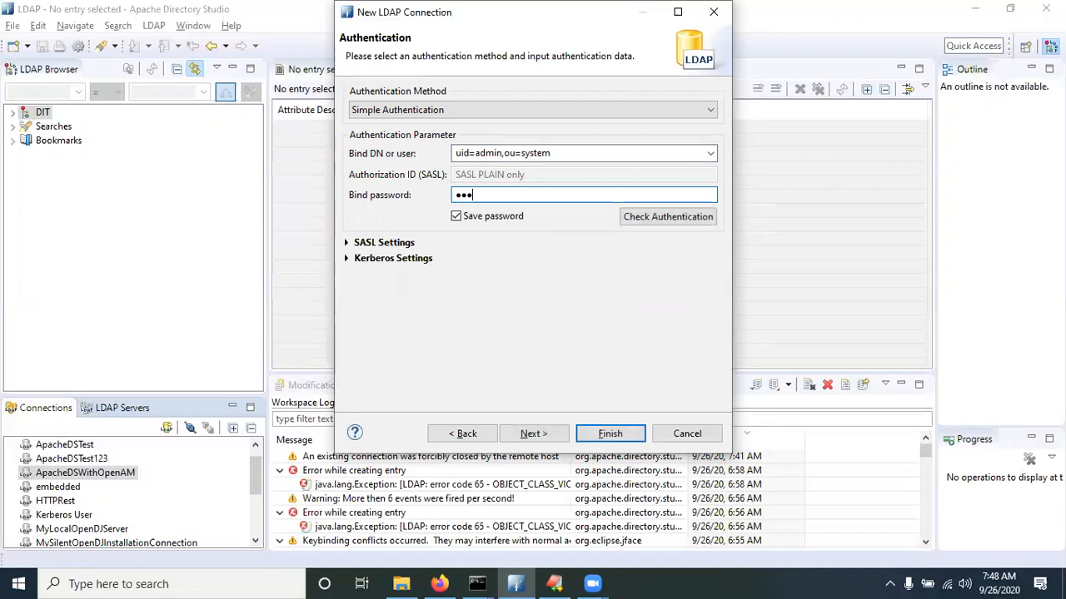
type("t")
left_click(649, 223)
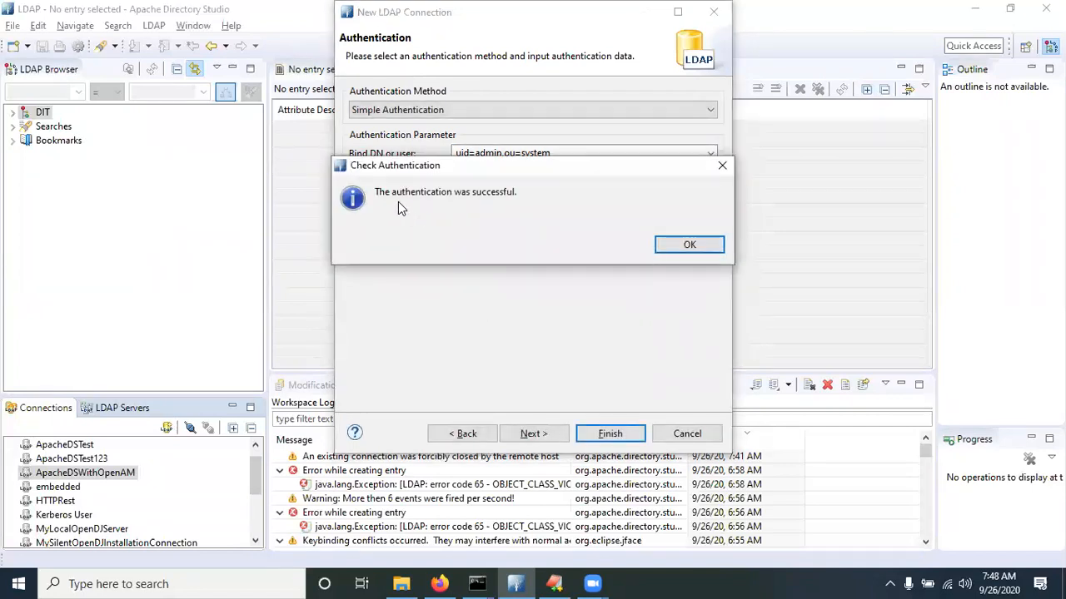
left_click(688, 244)
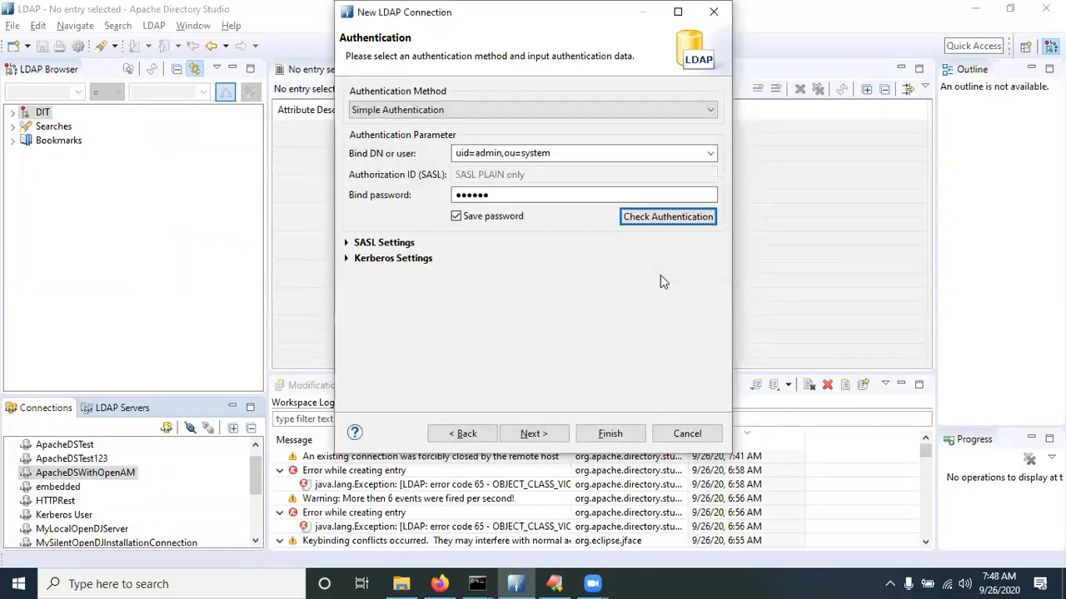
left_click(608, 431)
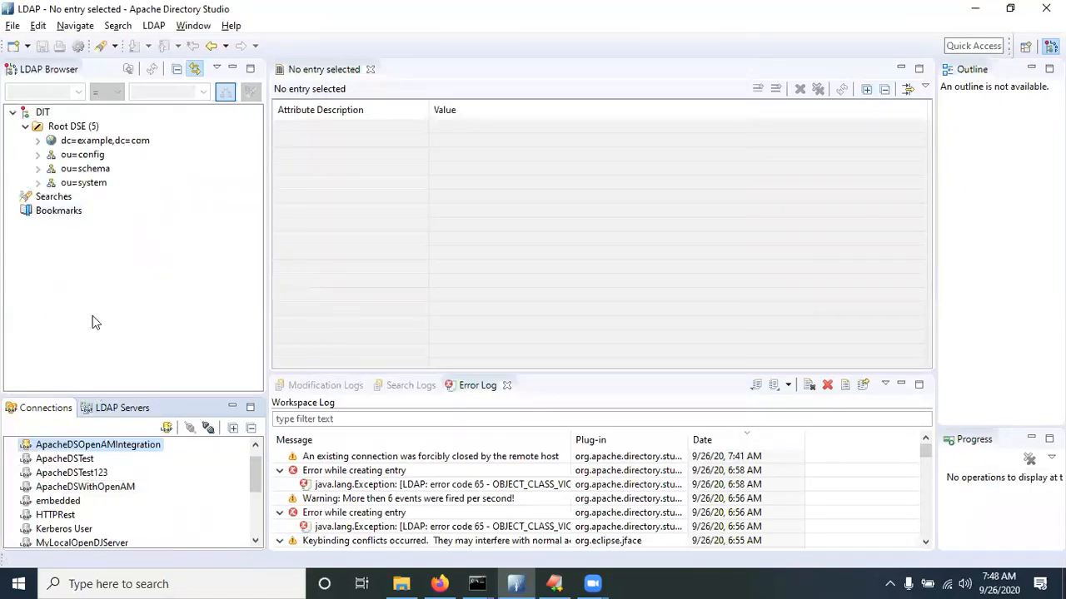
left_click(38, 140)
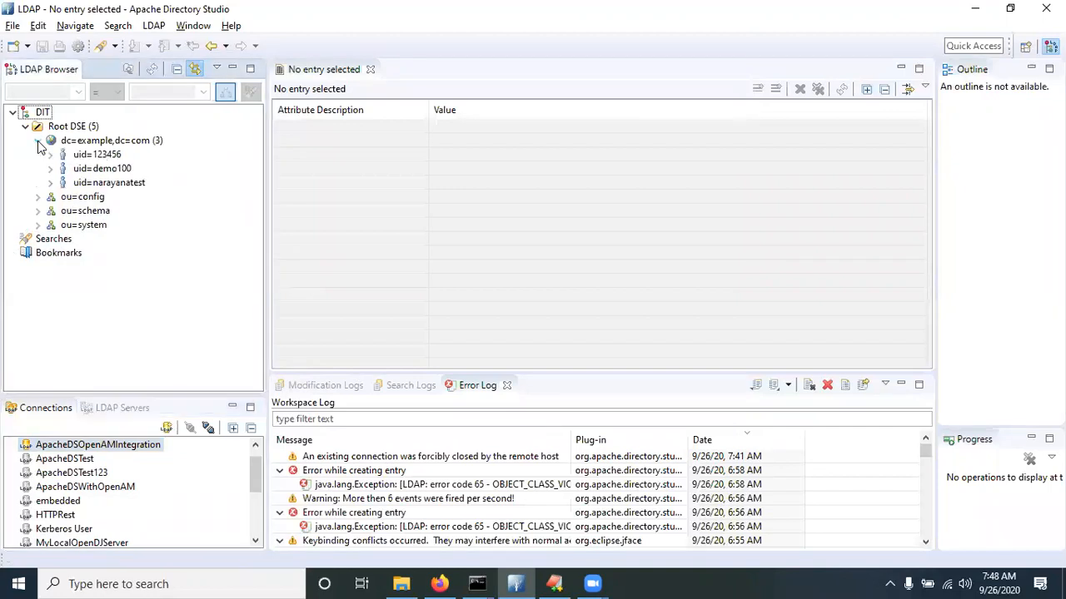
Start a new entry from scratch under dc=example,dc=com using the inetOrgPerson object class
left_click(127, 143)
right_click(127, 144)
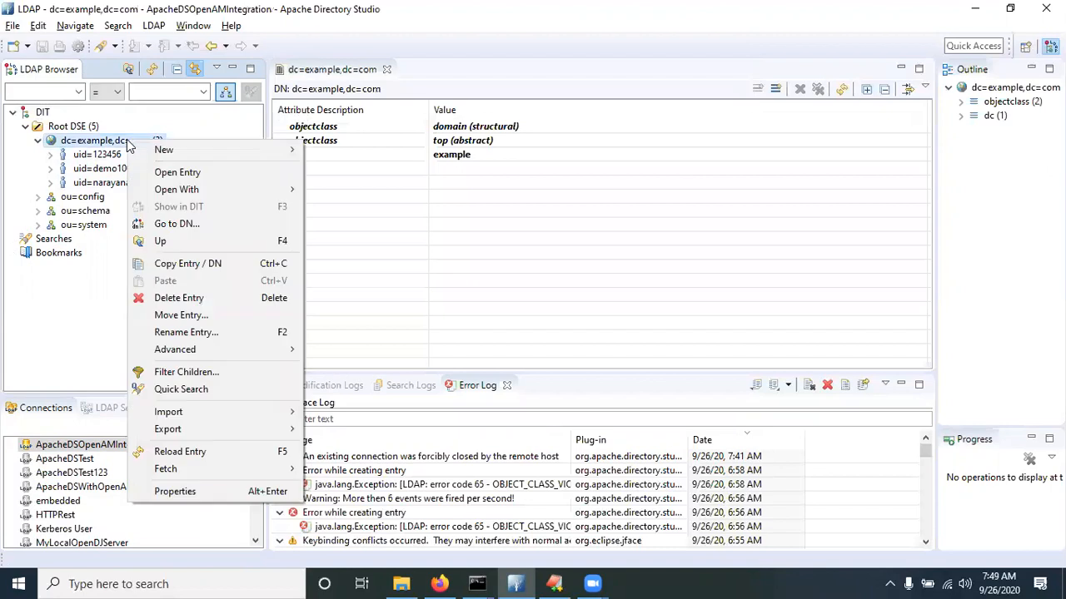
mouse_move(195, 150)
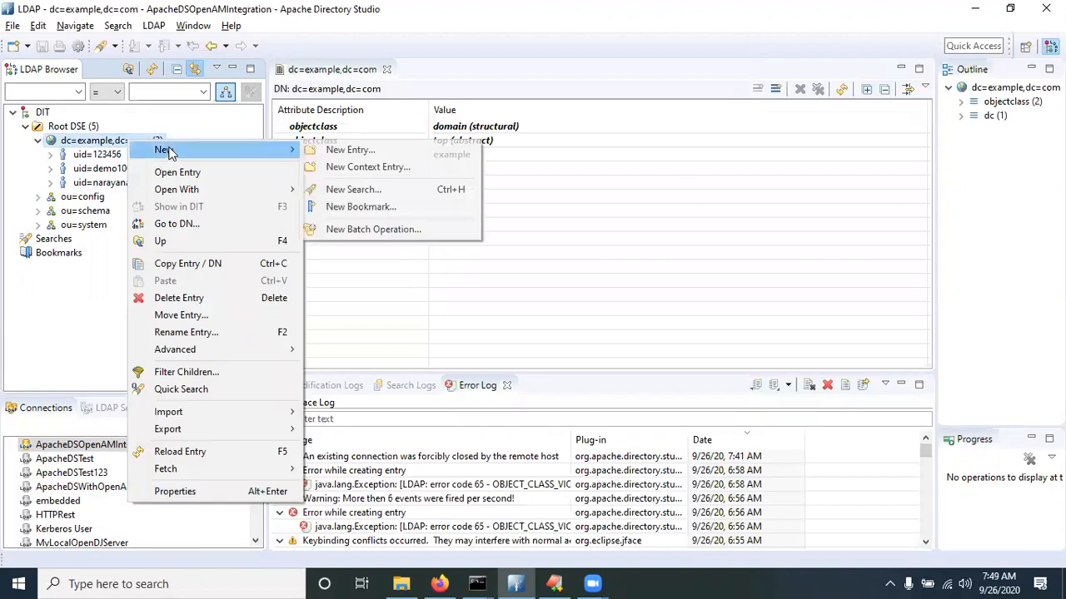
left_click(387, 151)
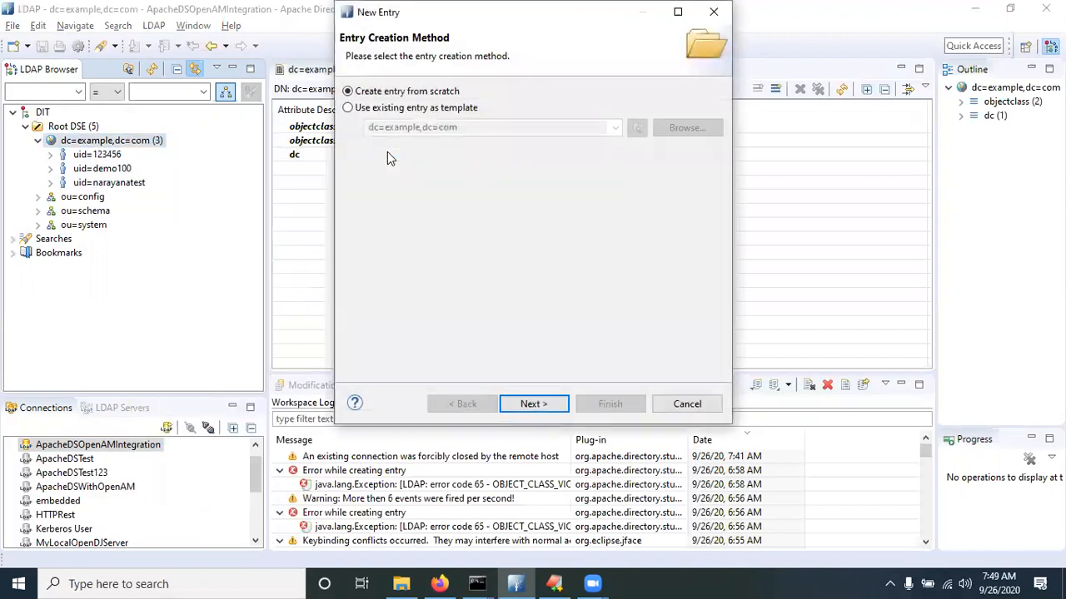
left_click(549, 410)
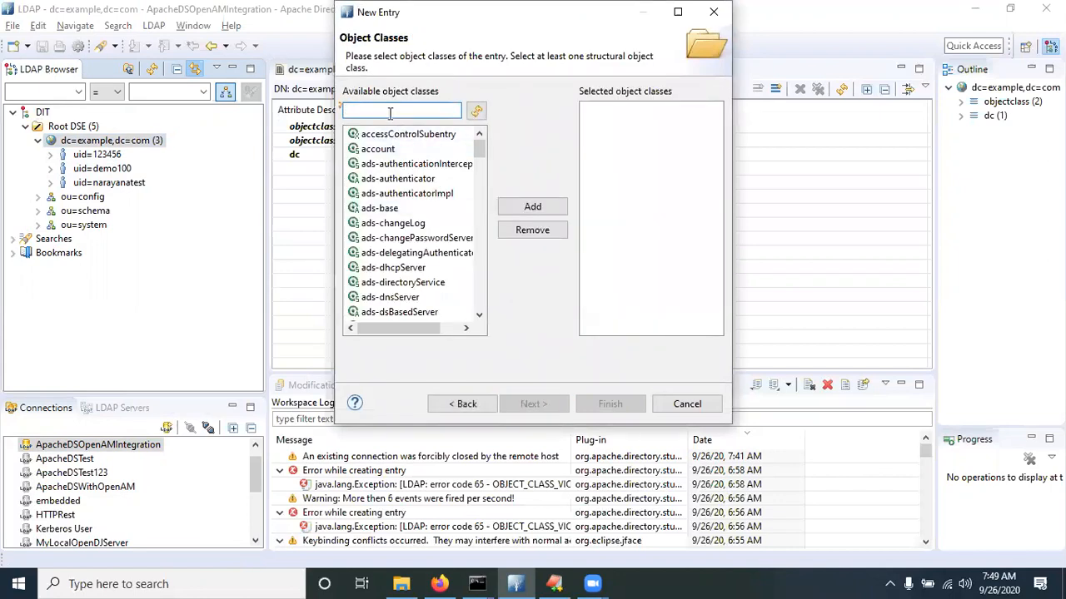
type("in")
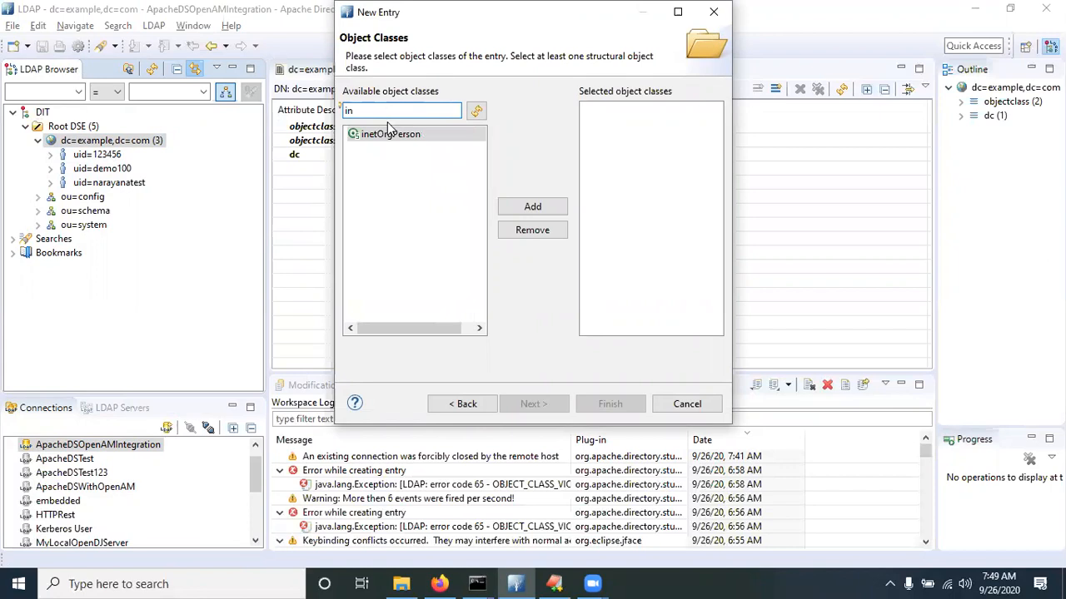
double_click(389, 135)
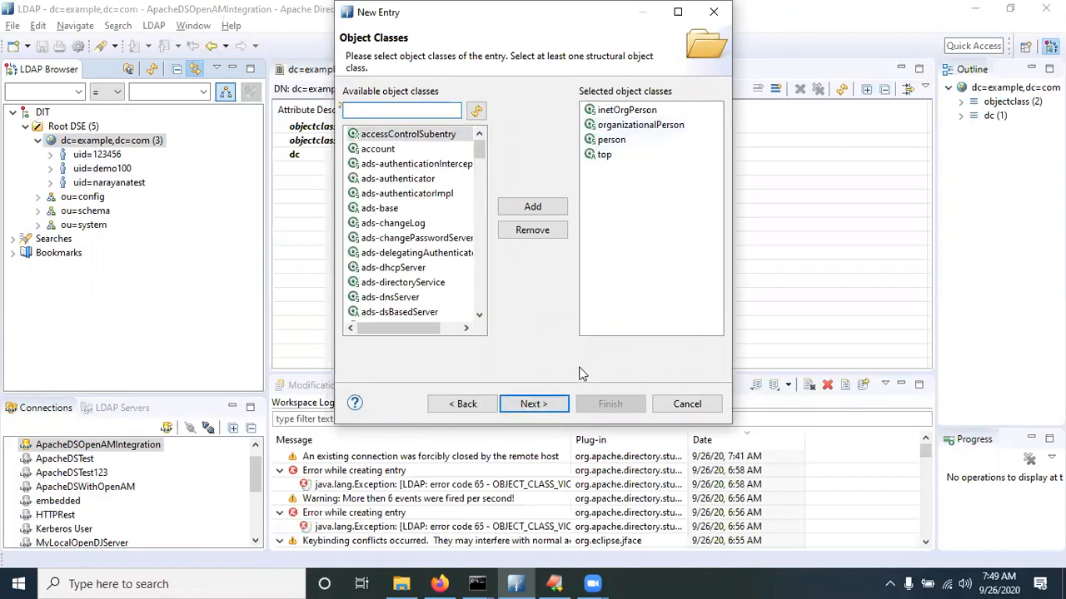
left_click(534, 405)
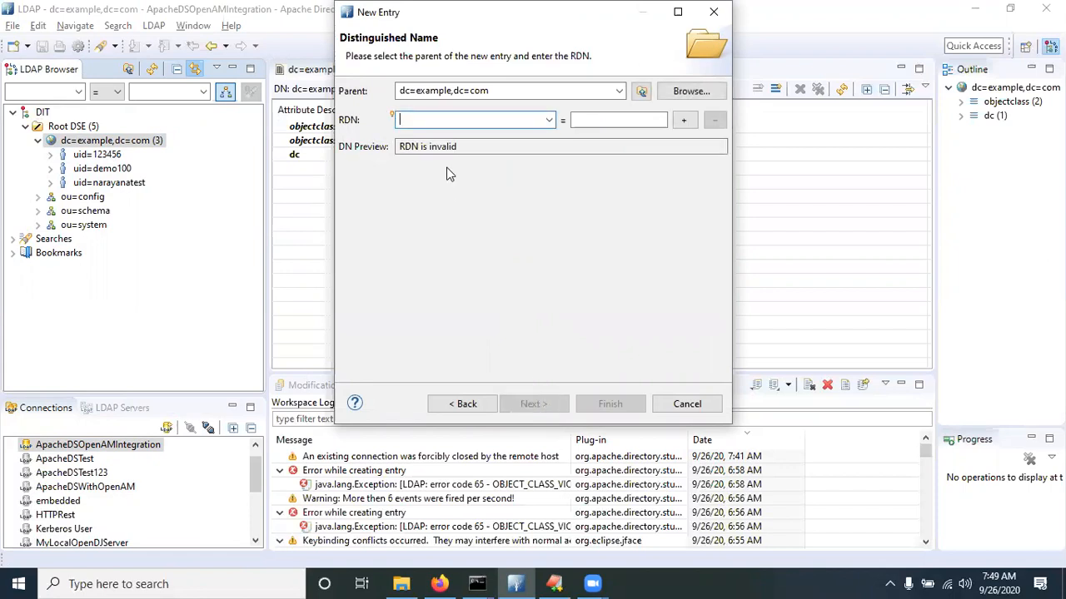
Choose uid as the RDN attribute and begin entering a value for it
type("ui")
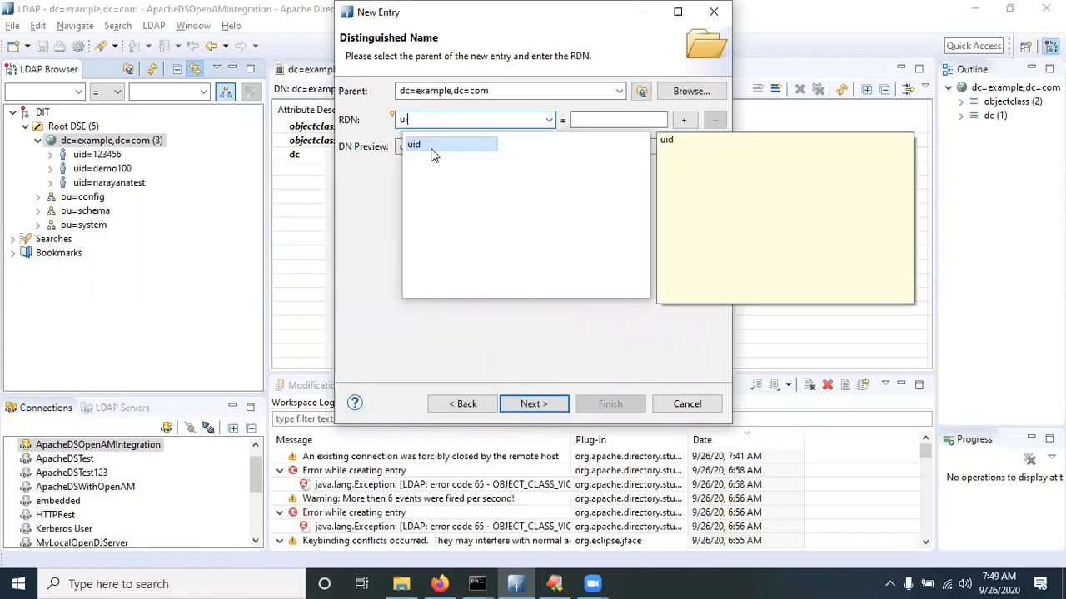
double_click(457, 148)
left_click(587, 120)
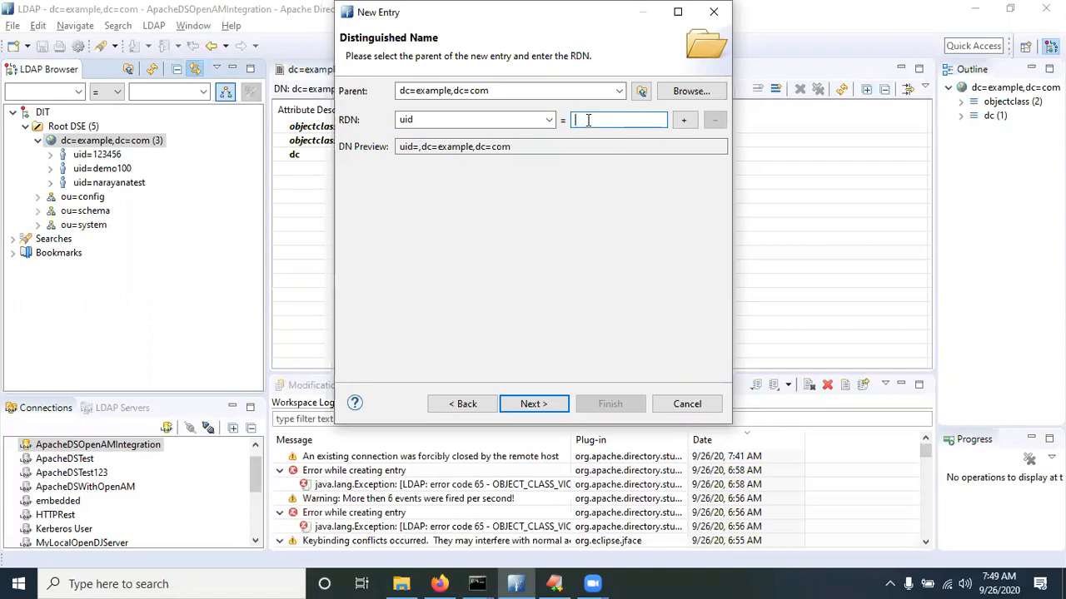
type("narayanatutorial")
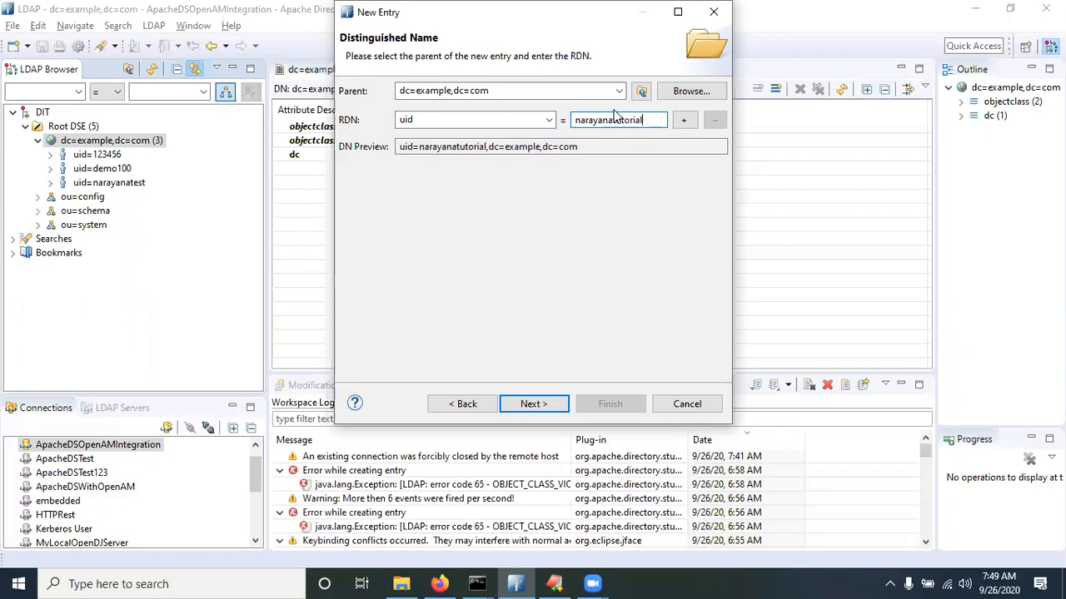
Replace the uid value with demo200 and continue to the Attributes page, selecting cn
left_click_drag(648, 120, 573, 121)
type("narayanaswamy")
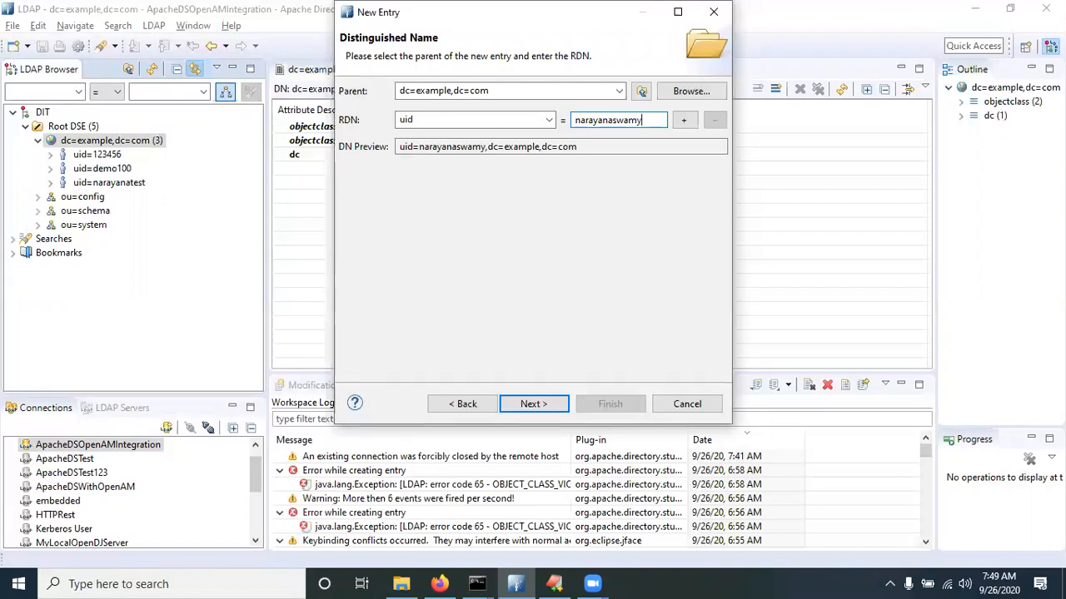
type("test")
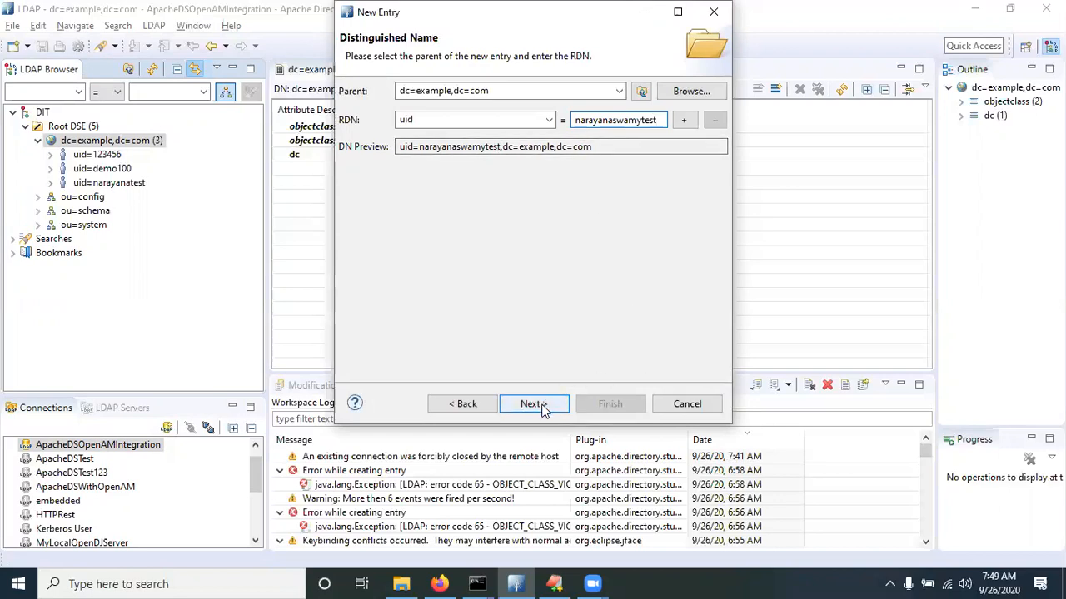
double_click(619, 121)
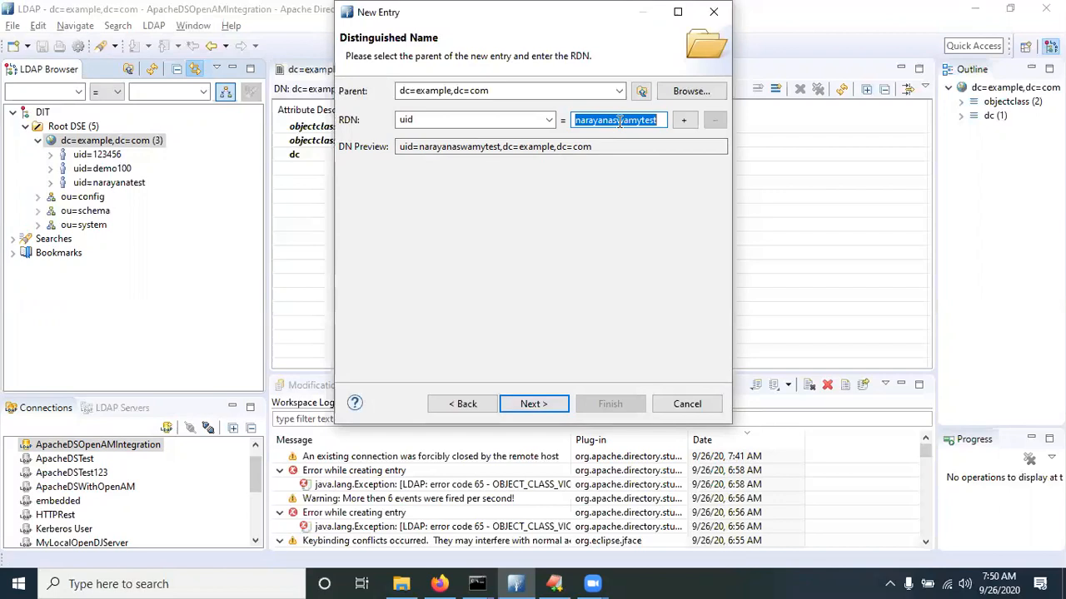
key("BackSpace")
type("demo")
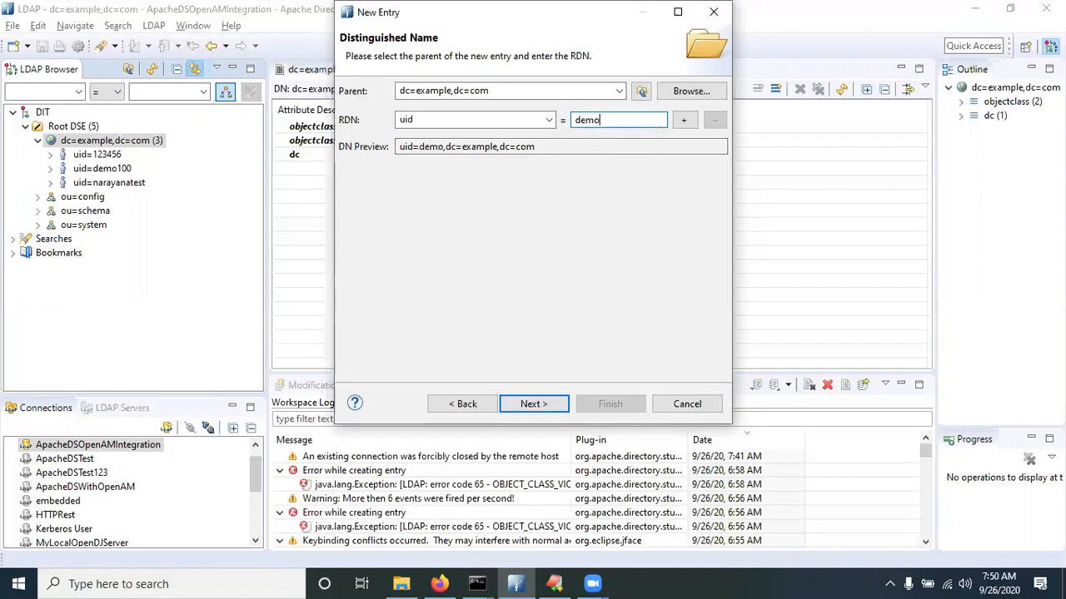
type("200")
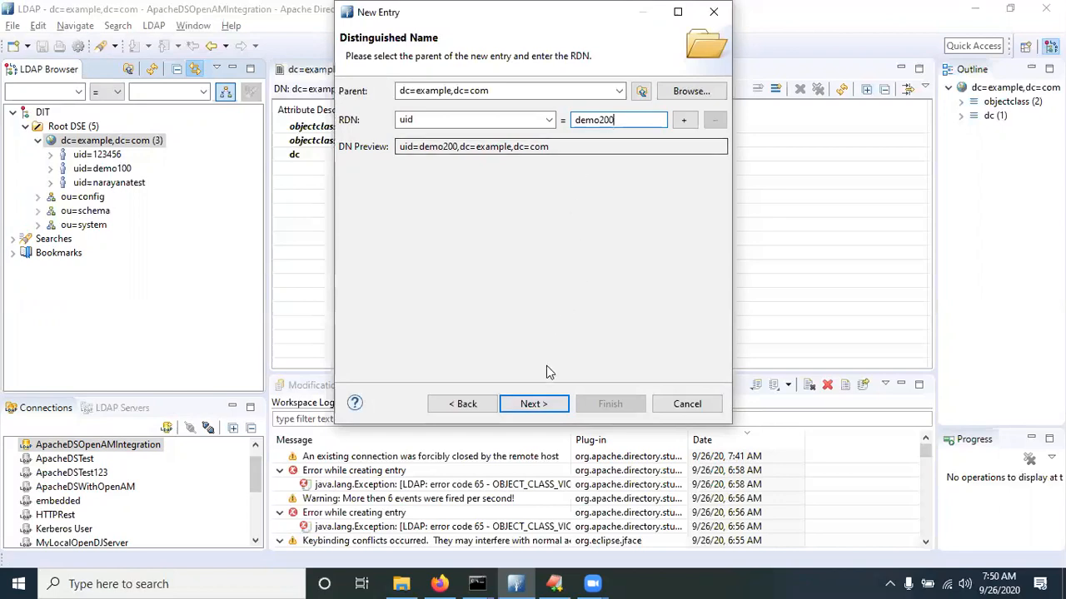
left_click(536, 404)
left_click(391, 192)
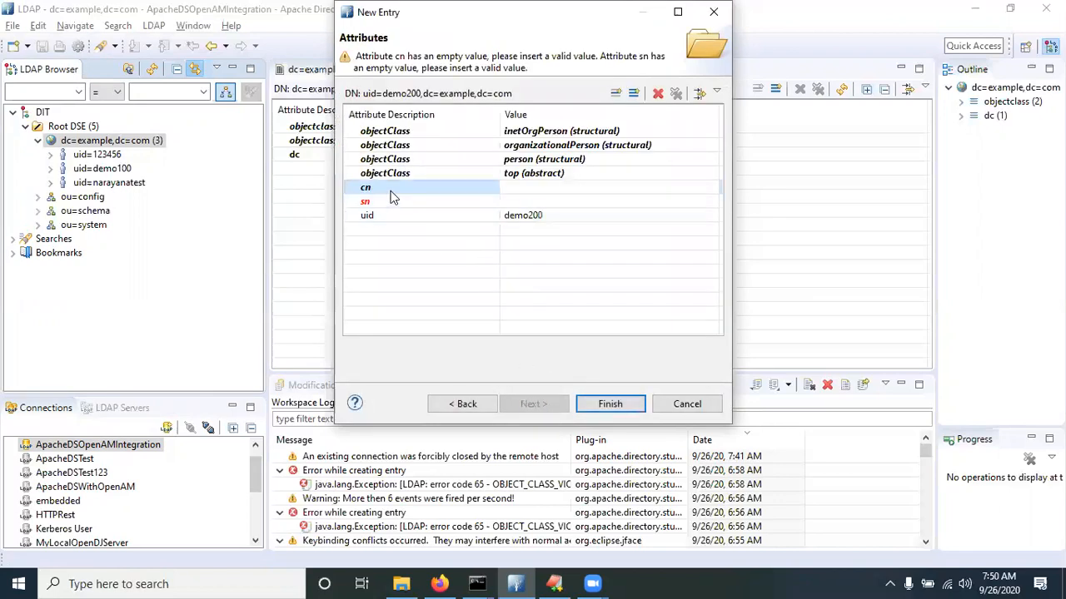
Set cn to demo200CN and sn to demo200SN
type("de")
type("mo200Com")
key("BackSpace")
key("BackSpace")
type("N")
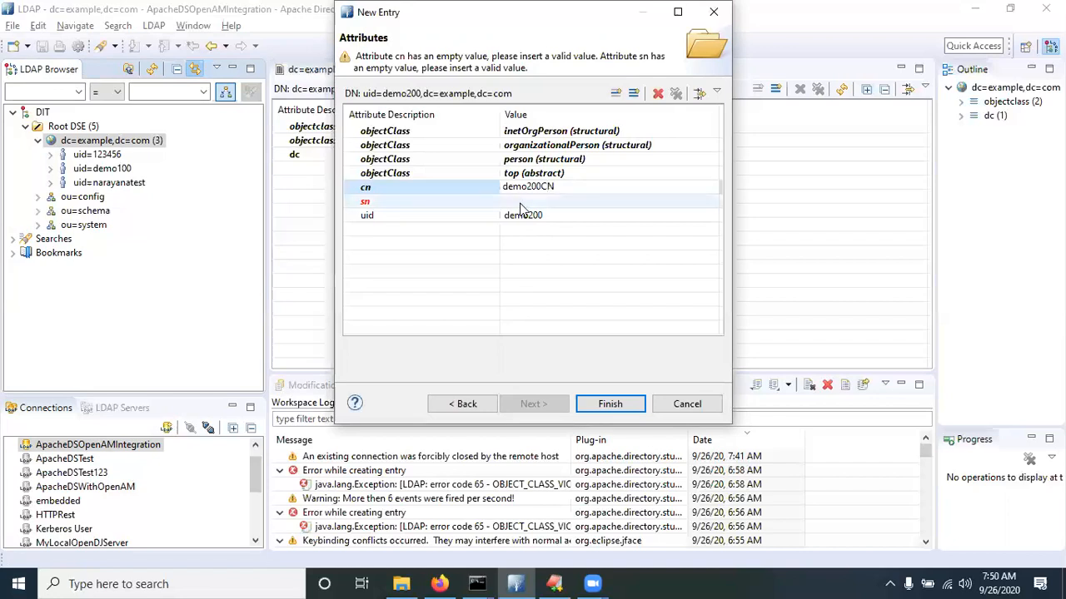
left_click(520, 203)
left_click(519, 203)
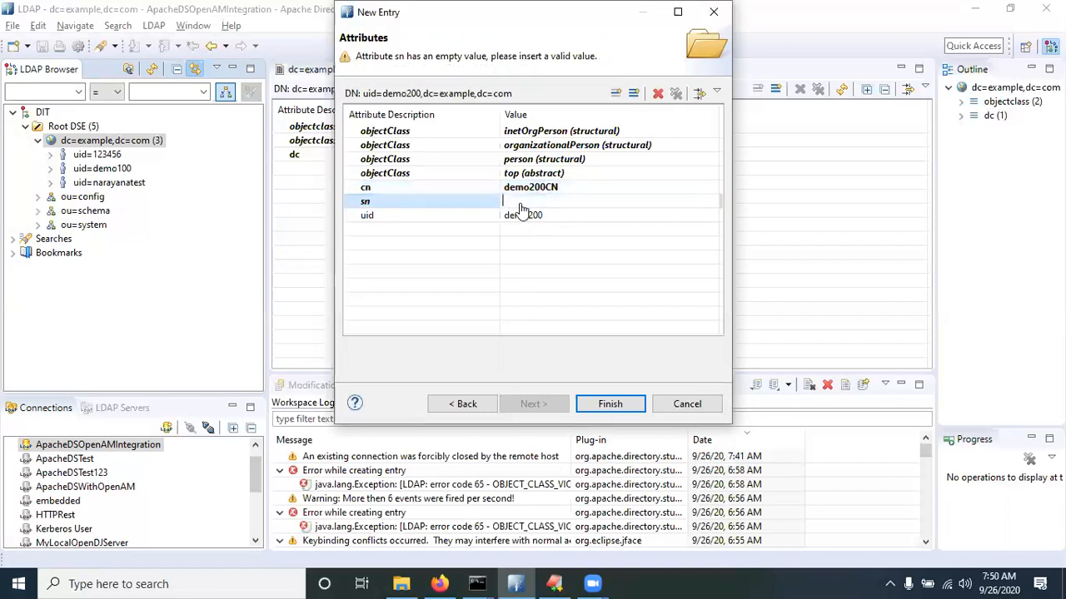
type("demo200SN")
left_click(383, 238)
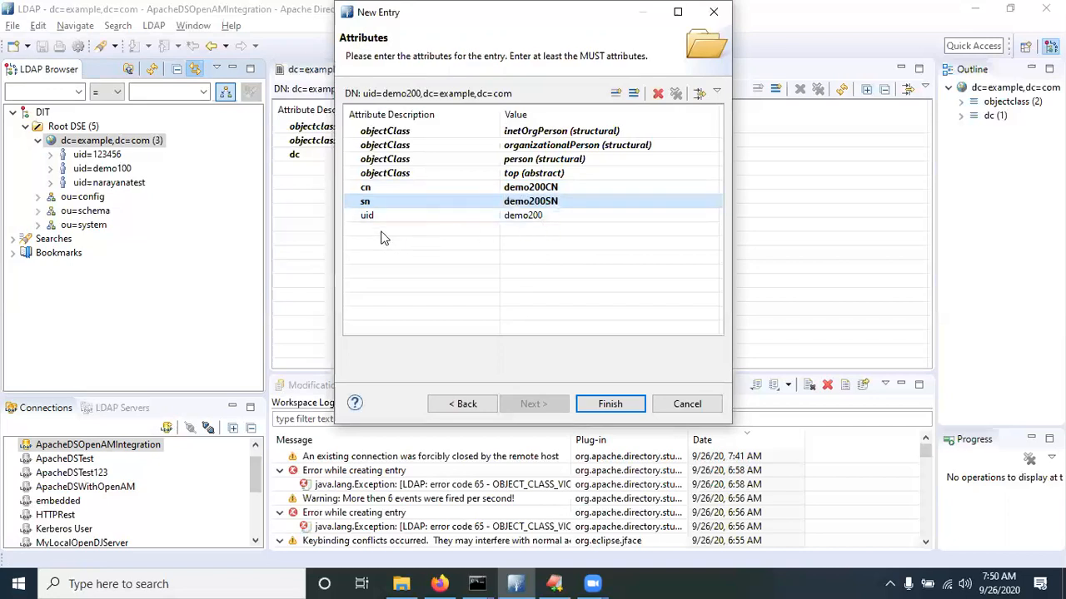
Add a mail attribute with an e-mail address, create the entry, and return to ForgeRock
left_click(633, 92)
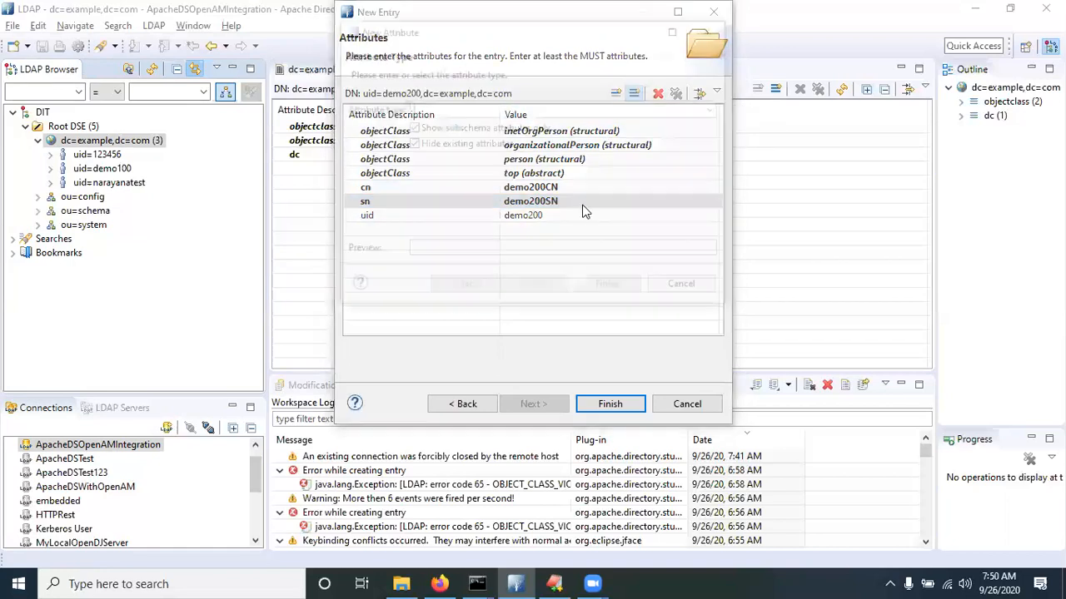
type("ma")
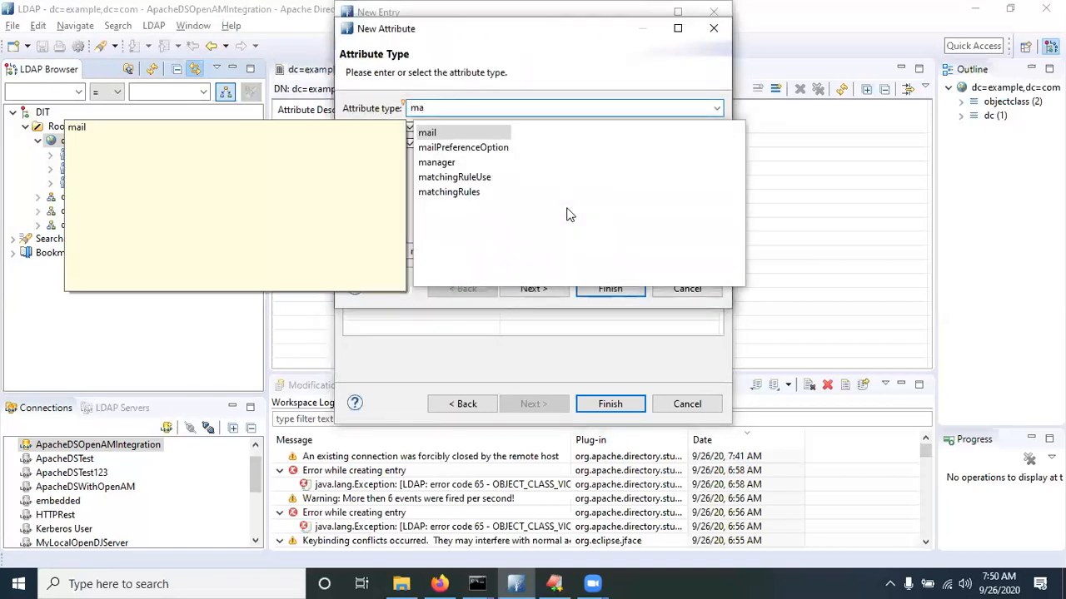
double_click(438, 139)
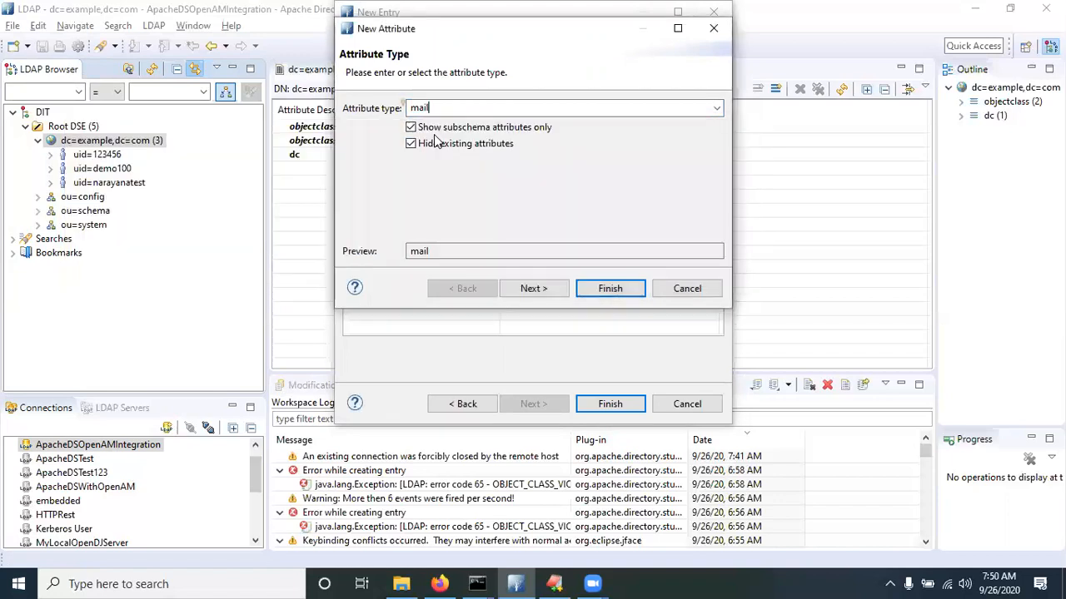
left_click(609, 289)
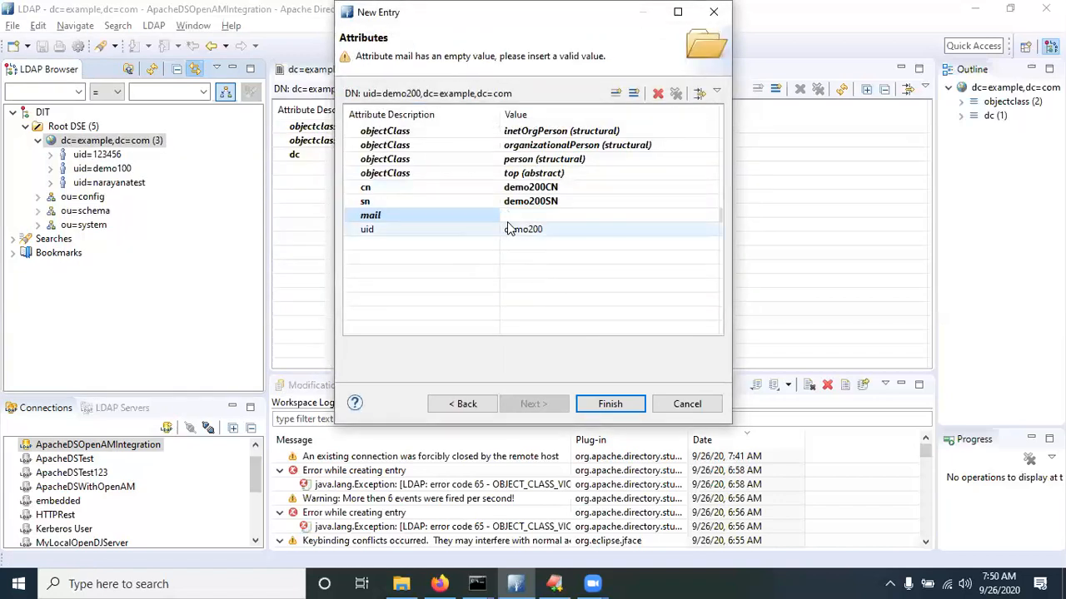
type("dem")
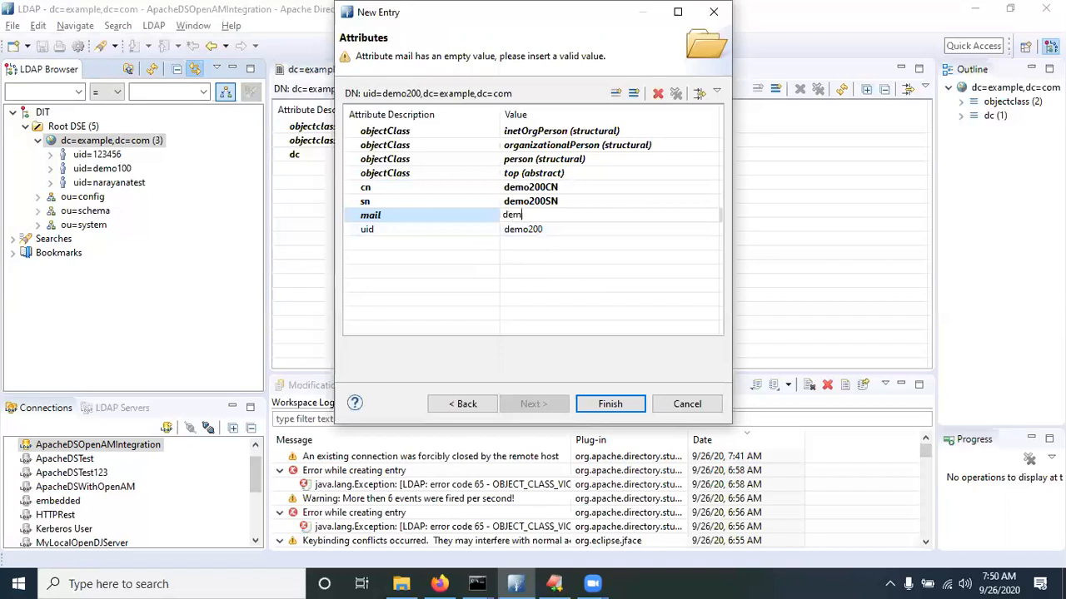
type("o200@example.com")
left_click(626, 404)
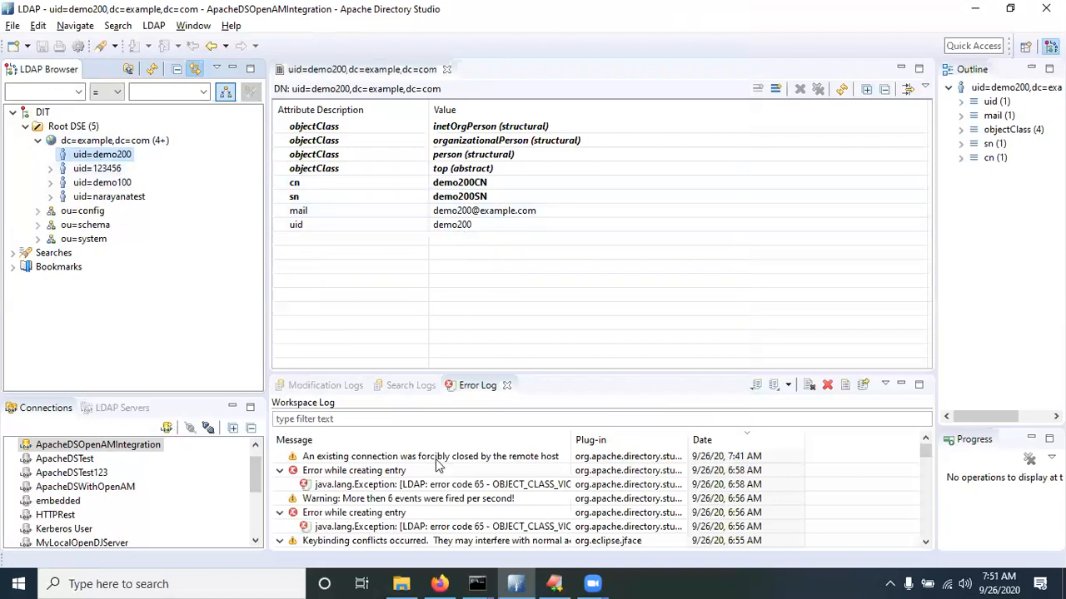
left_click(439, 584)
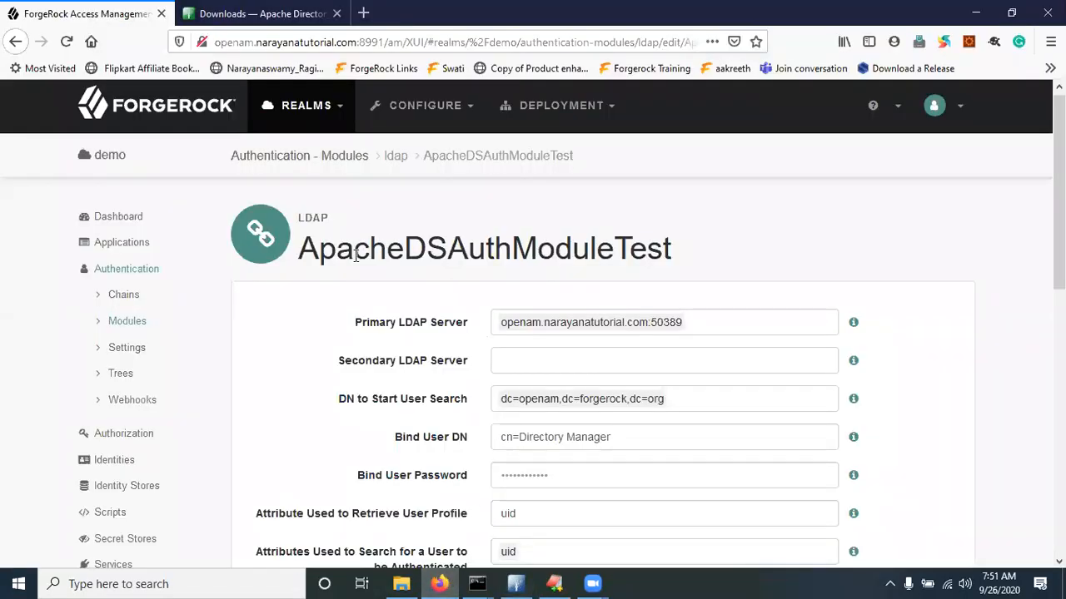
Set the module's Primary LDAP Server to openam.narayanatutorial.com:10389
left_click_drag(299, 250, 657, 234)
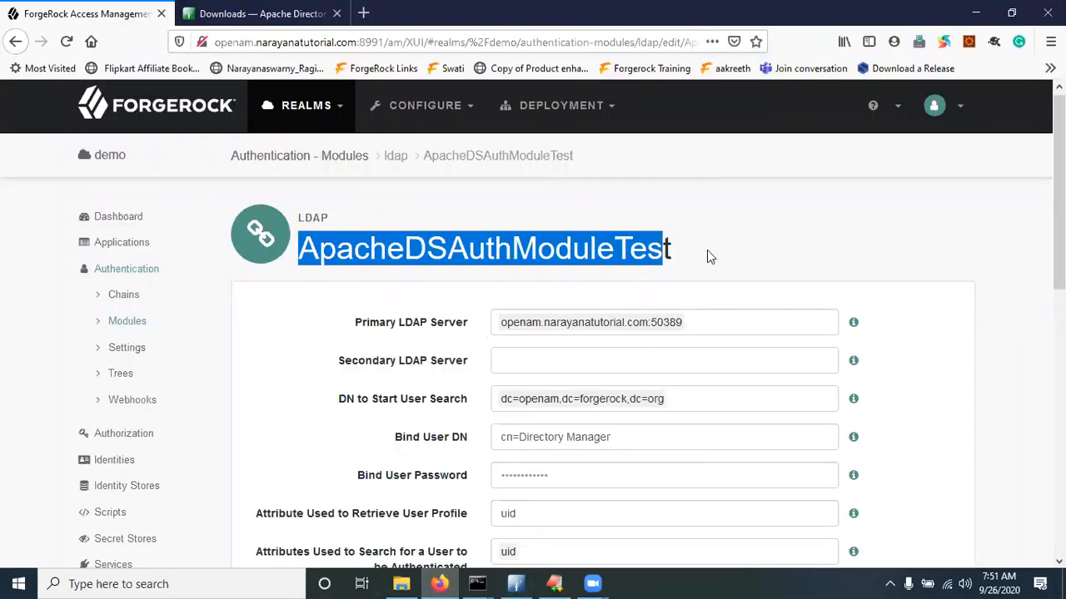
scroll(706, 250, "down", 3)
mouse_move(697, 169)
left_mouse_down()
mouse_move(639, 172)
mouse_move(712, 162)
left_mouse_up()
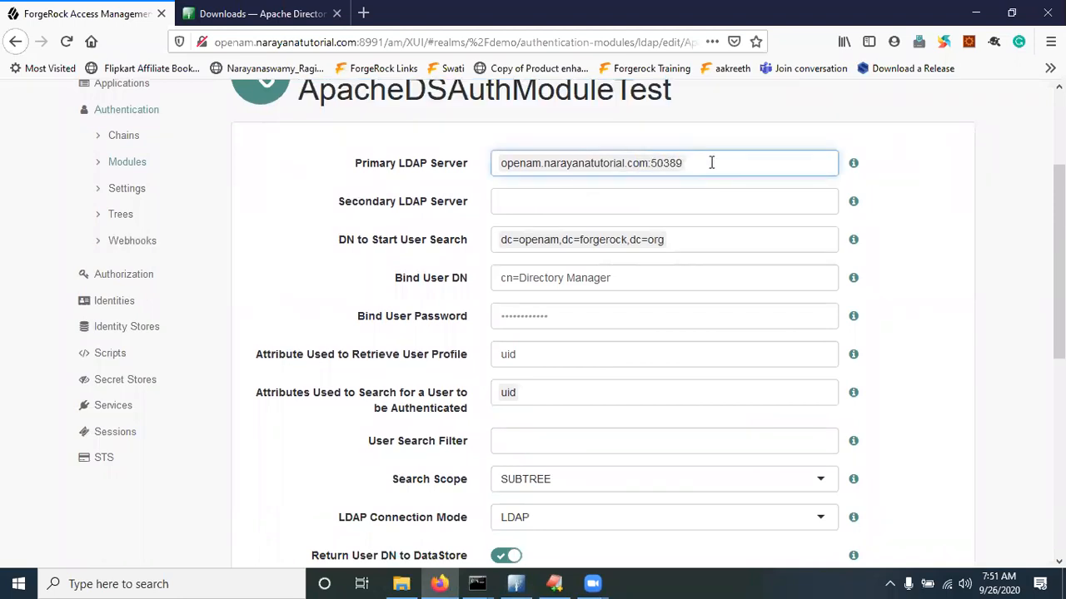
key("ctrl+a")
key("BackSpace")
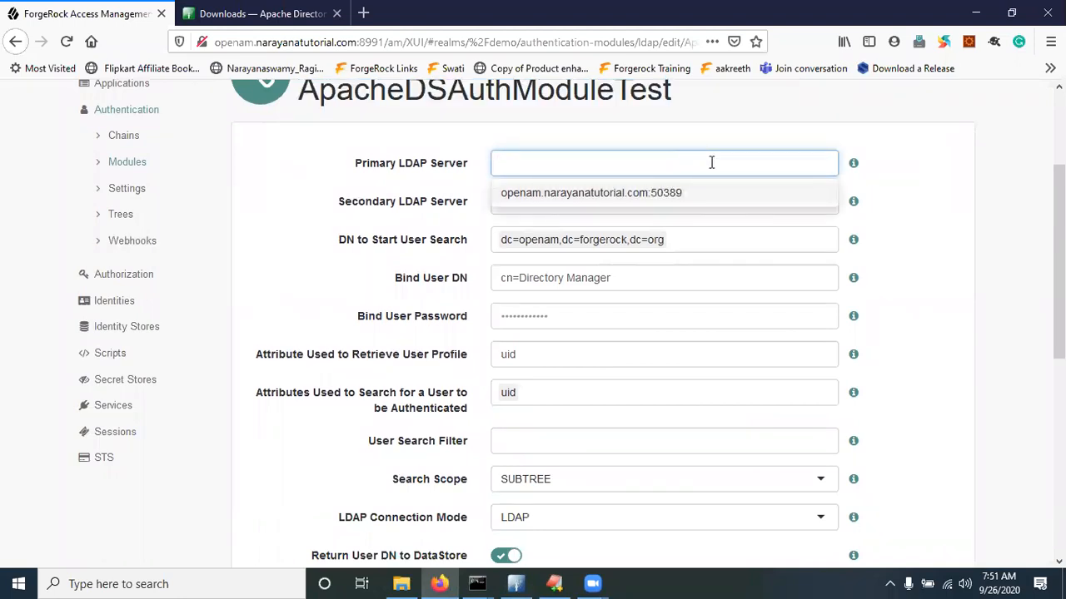
type("openam.narayanatu")
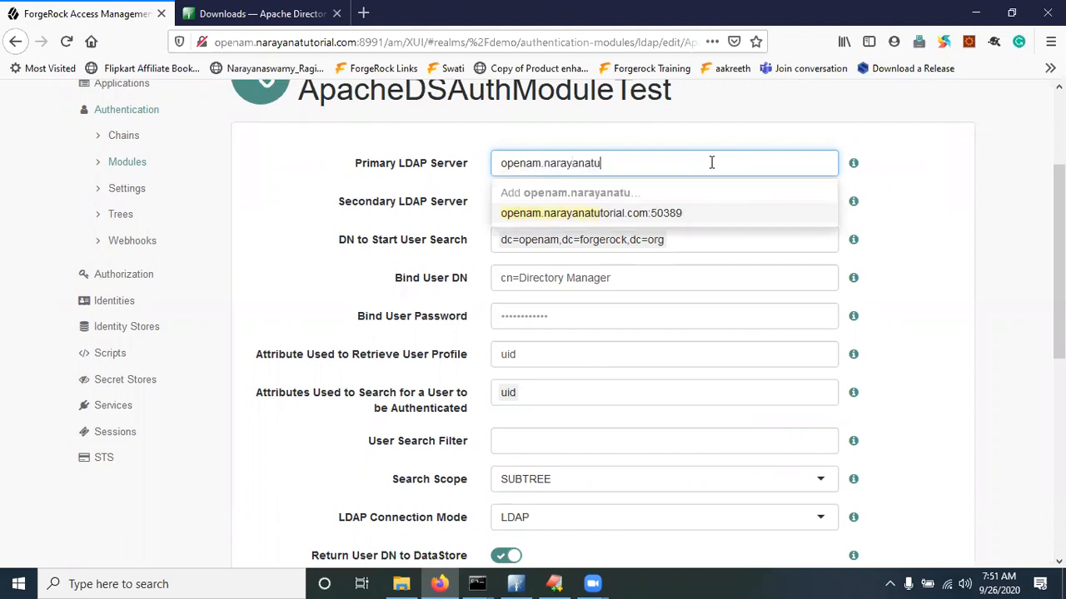
type("torial.com")
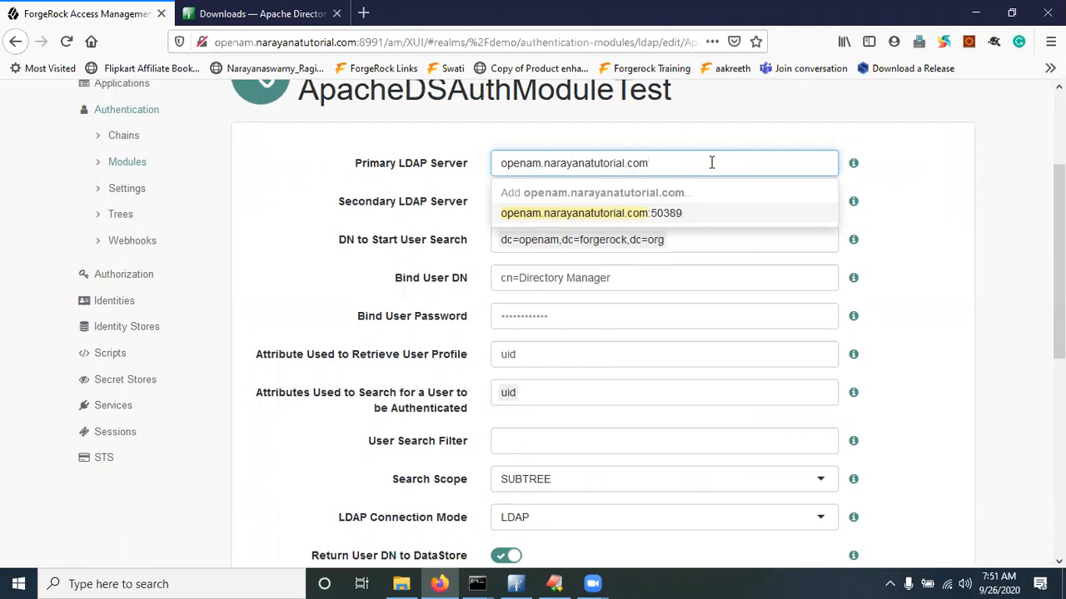
type(":10389")
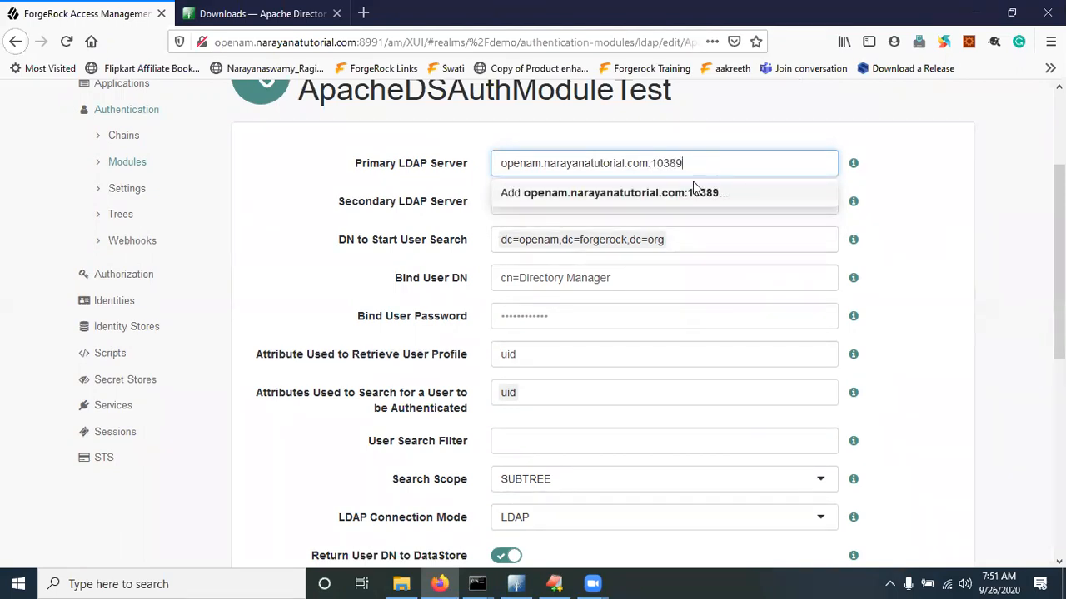
left_click(687, 196)
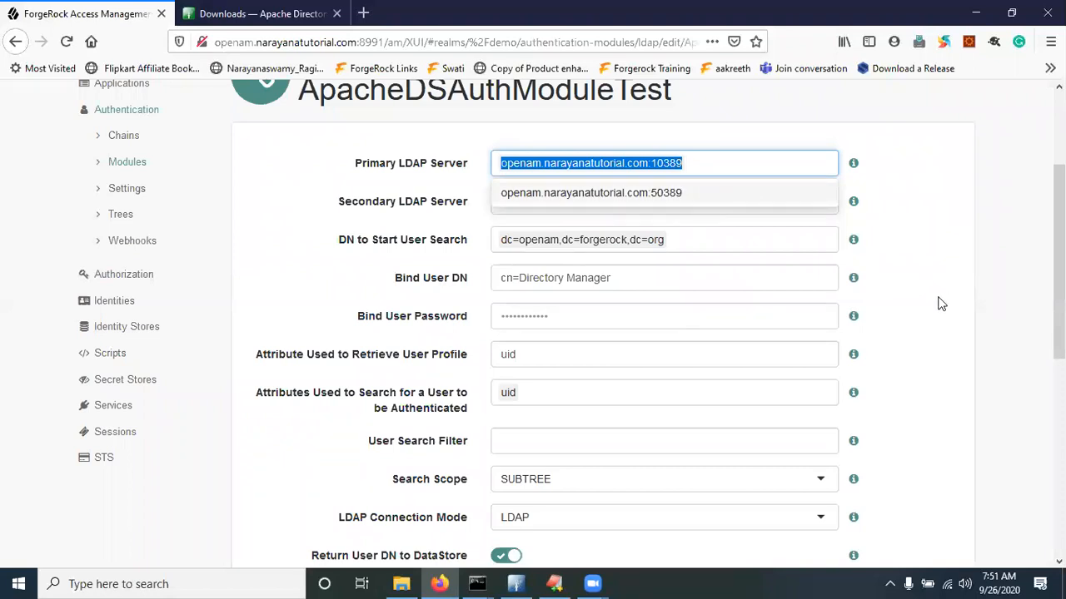
left_click(940, 303)
Replace DN to Start User Search with dc=example,dc=com
left_click(673, 241)
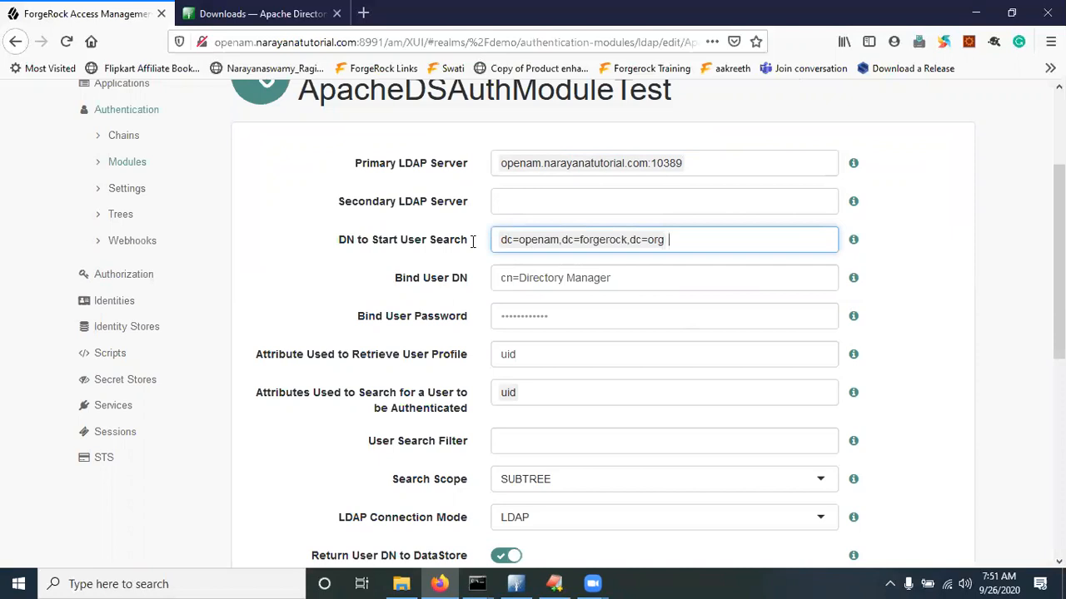
key("alt+Tab")
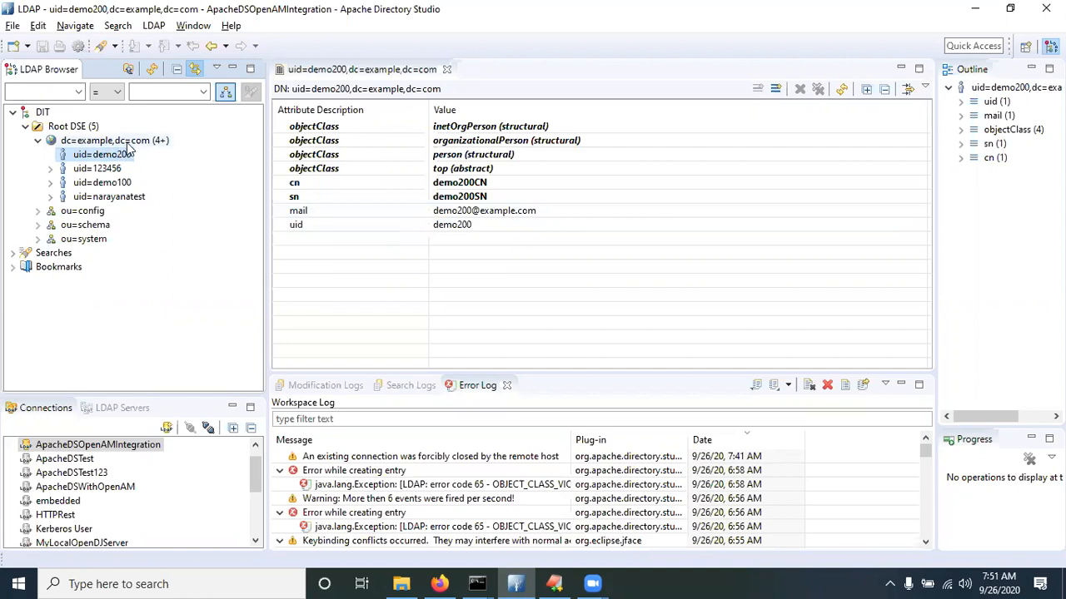
key("alt+Tab")
key("ctrl+a")
key("BackSpace")
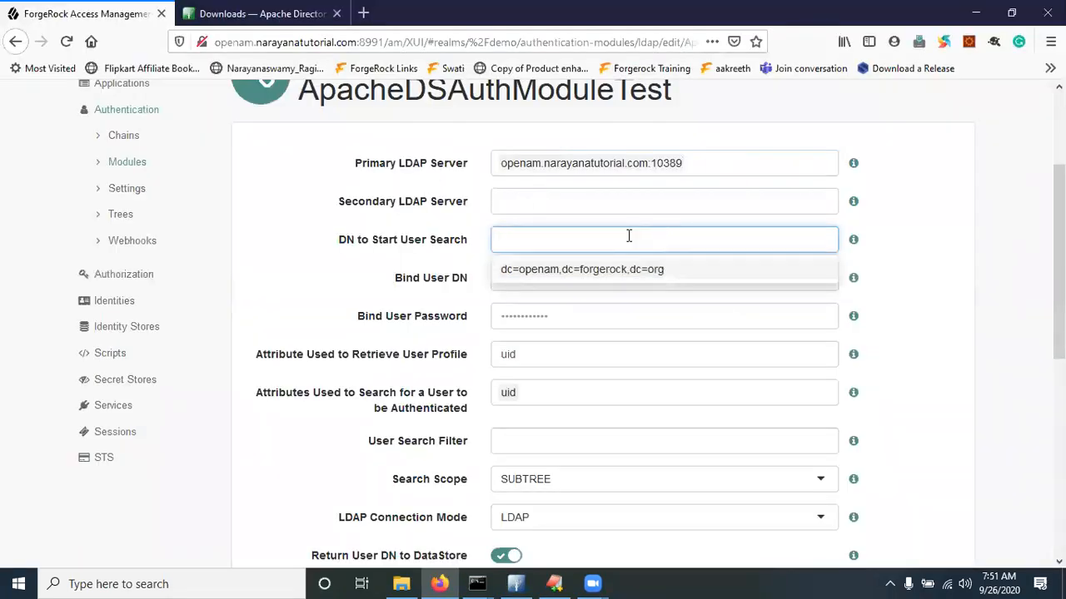
type("dc=example,d")
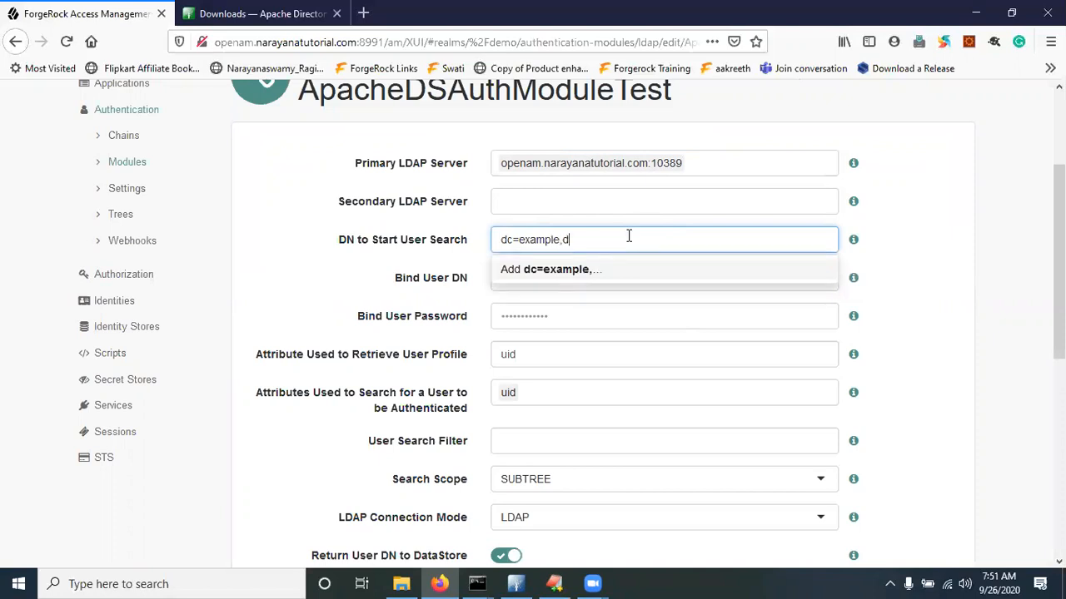
type("c=com")
left_click(583, 273)
left_click(876, 330)
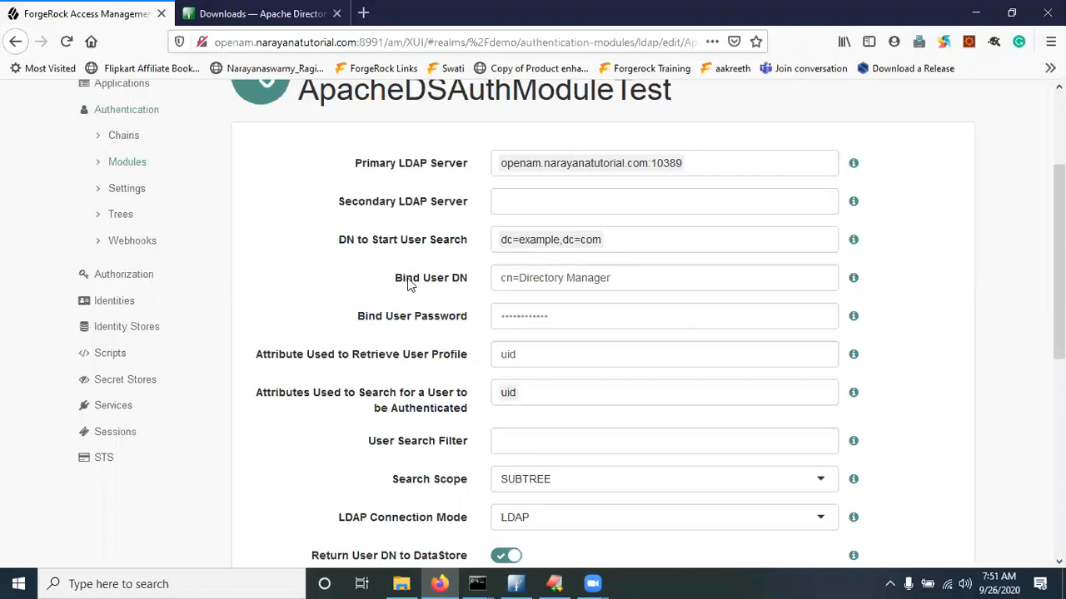
key("alt+Tab")
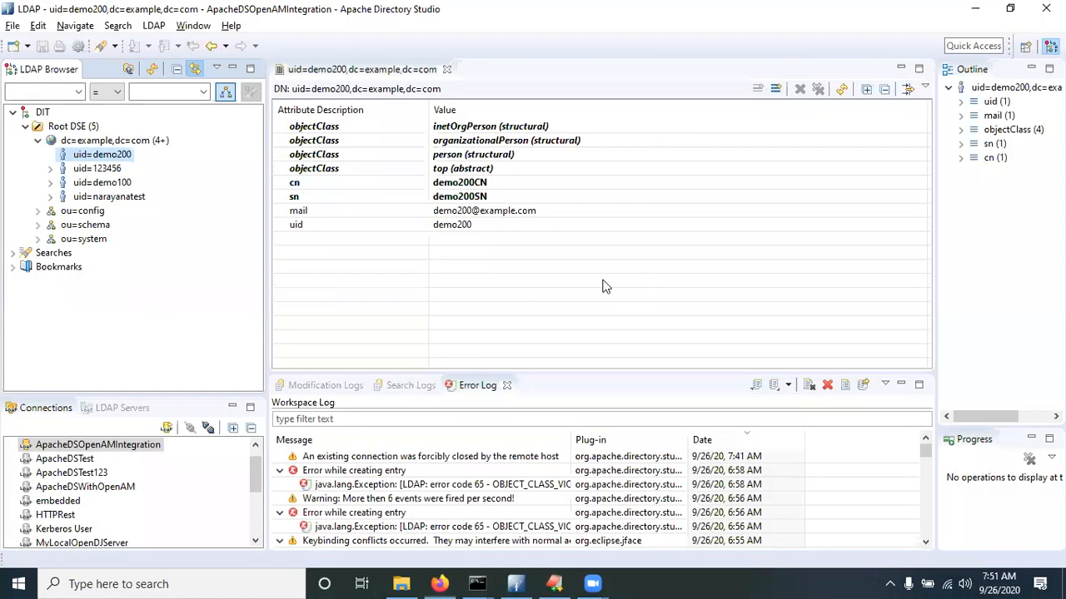
Copy bind DN uid=admin,ou=system from the ApacheDS connection properties into Bind User DN
right_click(118, 444)
left_click(164, 433)
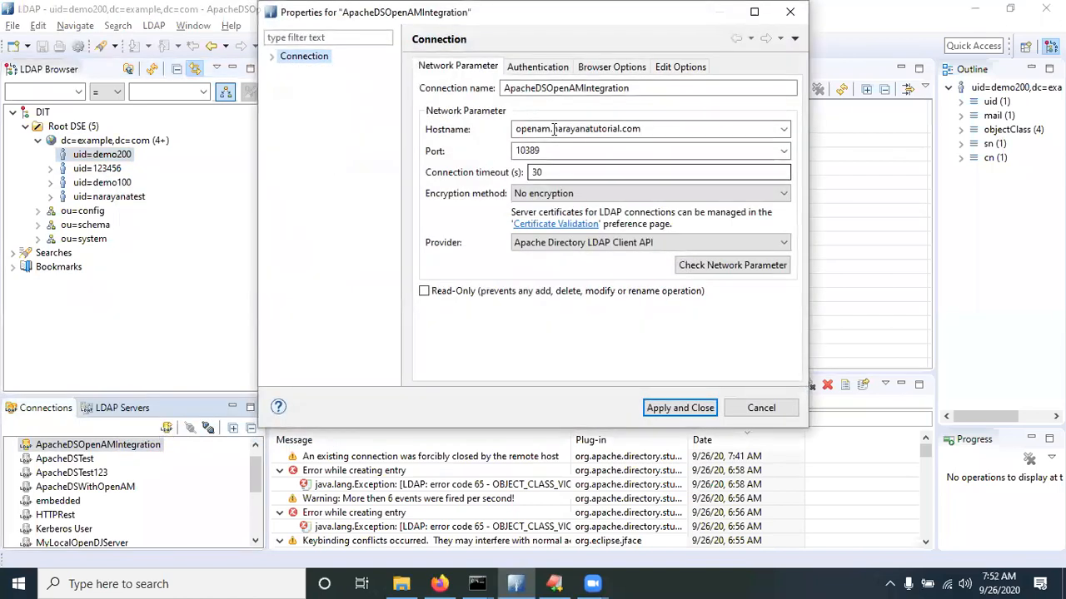
left_click(537, 67)
double_click(637, 148)
key("ctrl+c")
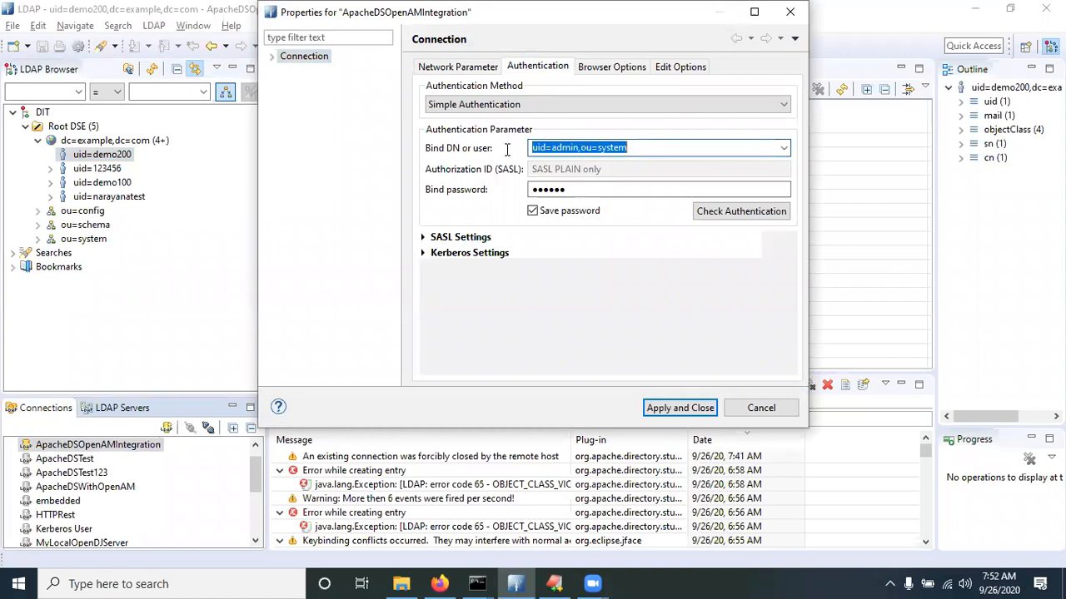
key("alt+Tab")
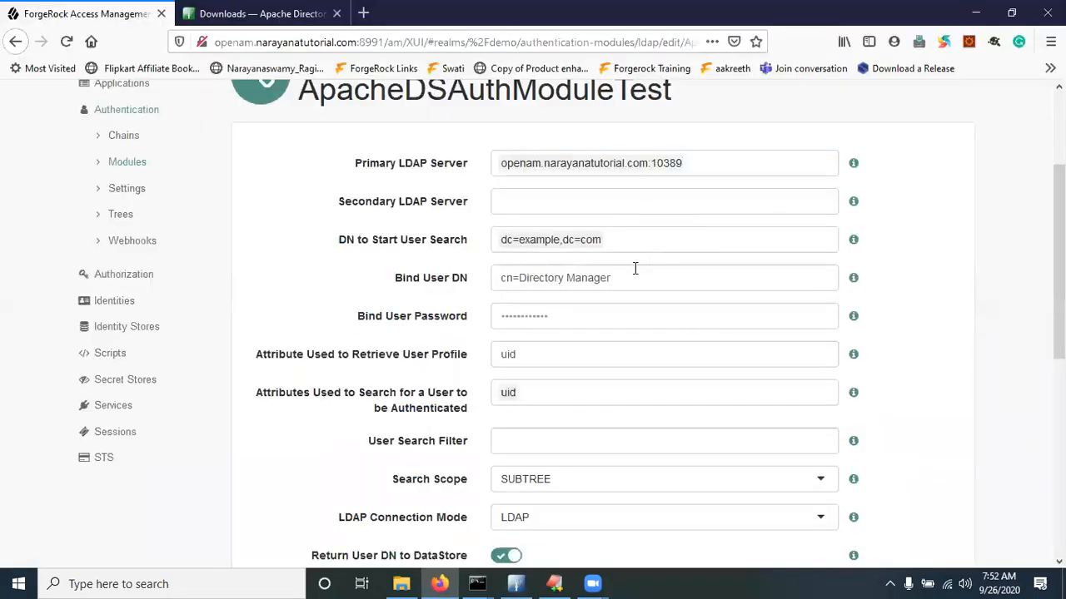
triple_click(618, 278)
key("ctrl+v")
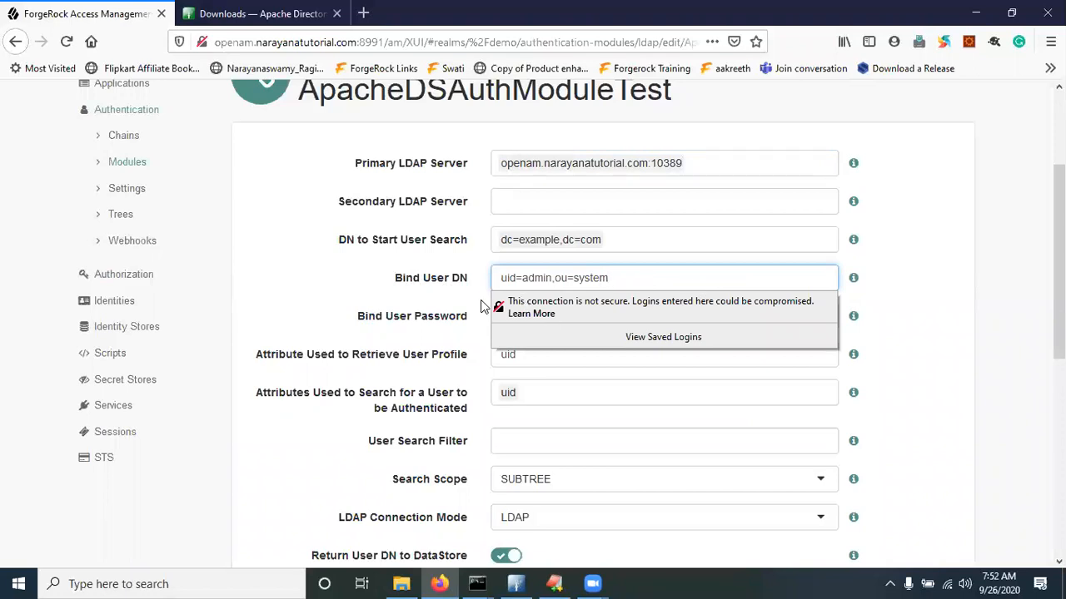
left_click(923, 288)
Enter the bind user password and save the ApacheDSAuthModuleTest module
left_click(592, 324)
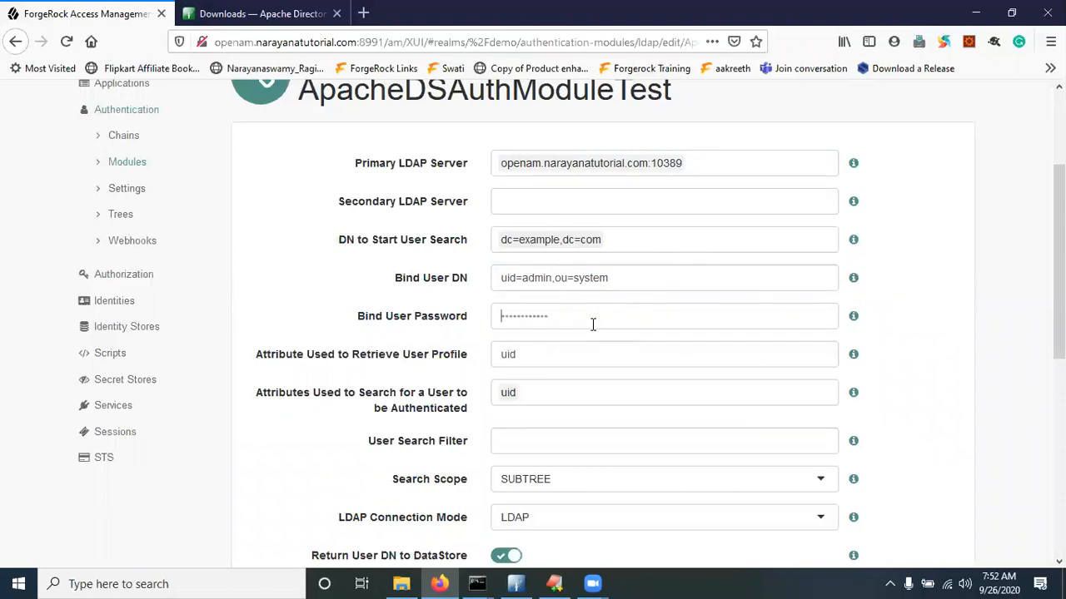
type("se")
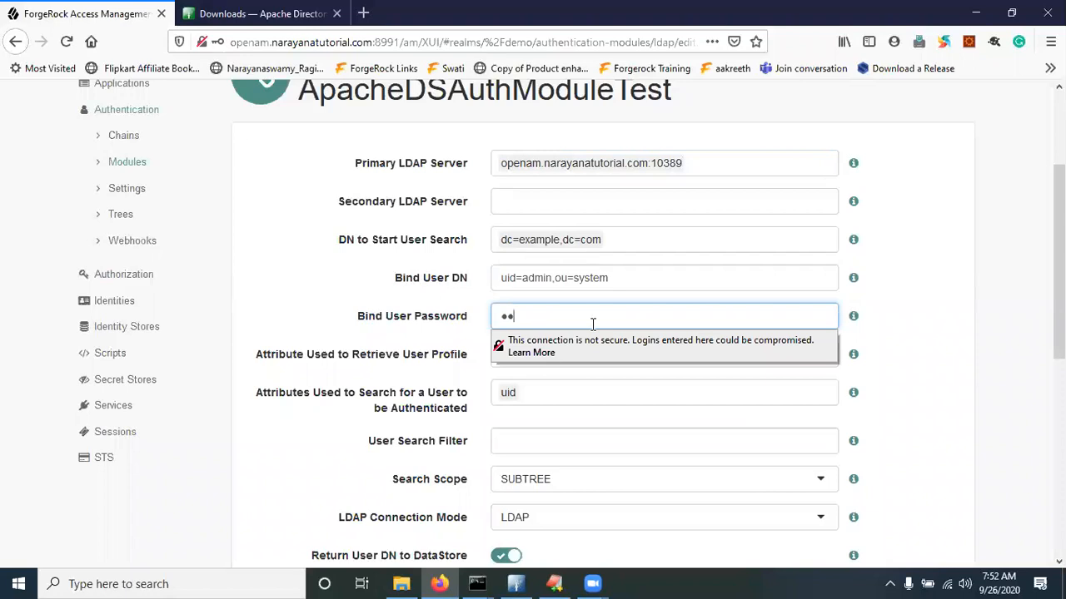
left_click(288, 287)
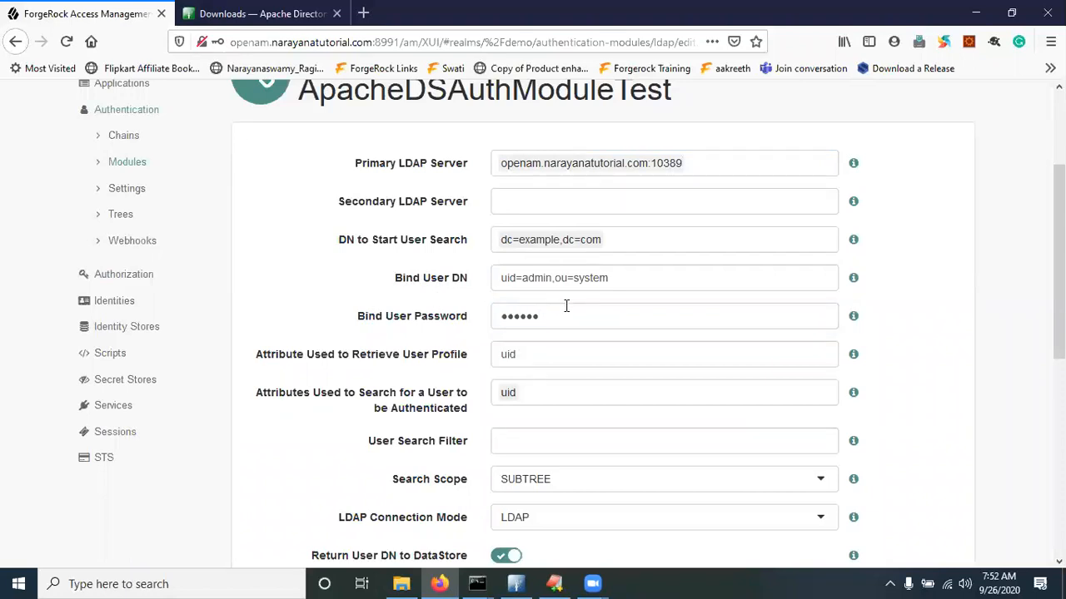
scroll(358, 373, "down", 2)
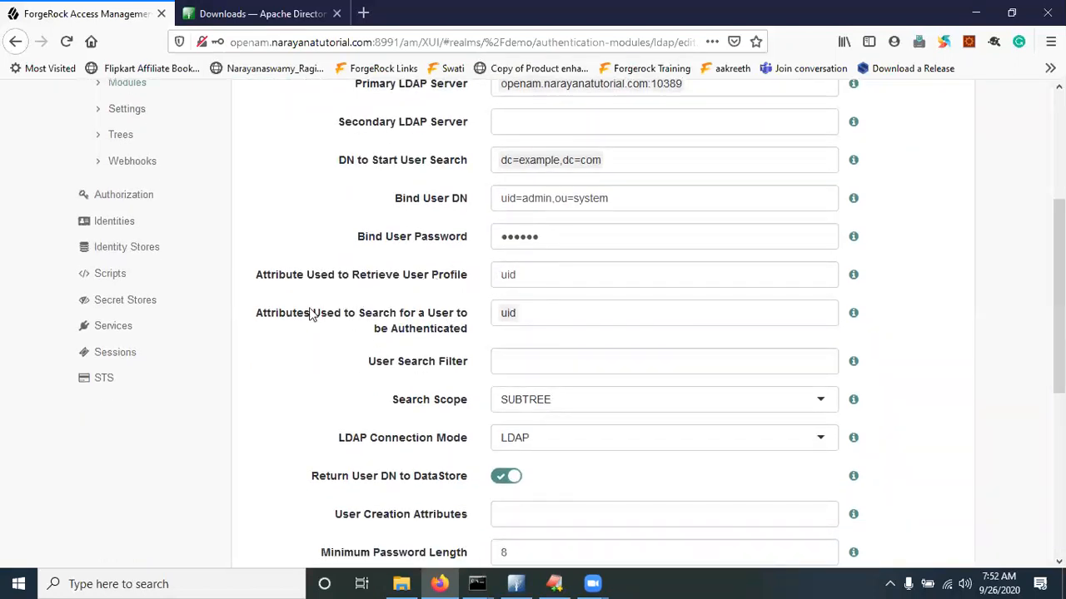
left_click_drag(298, 321, 338, 319)
scroll(500, 419, "down", 3)
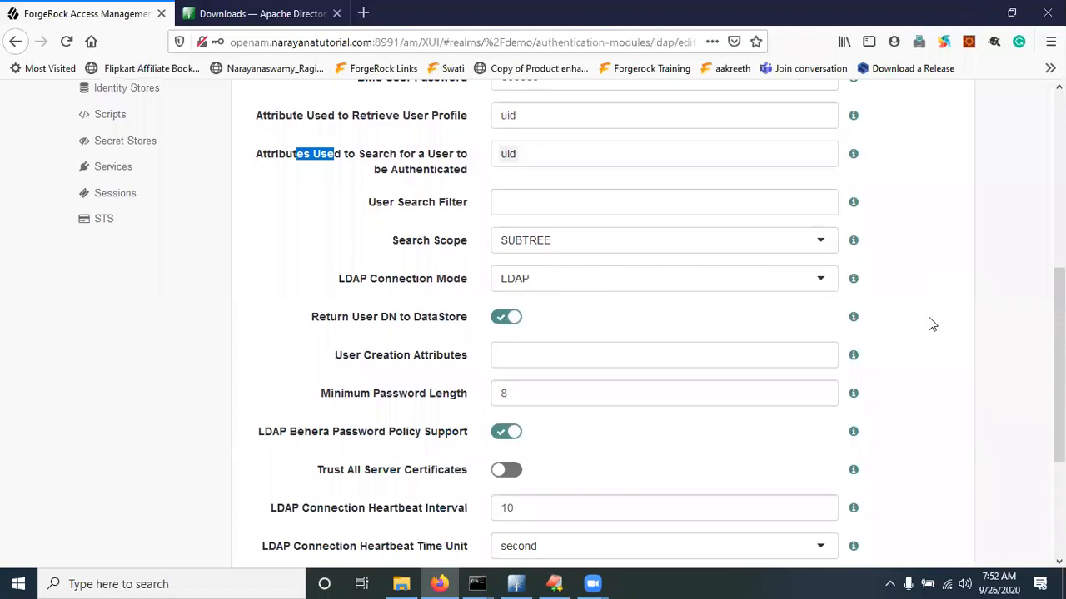
scroll(931, 317, "down", 3)
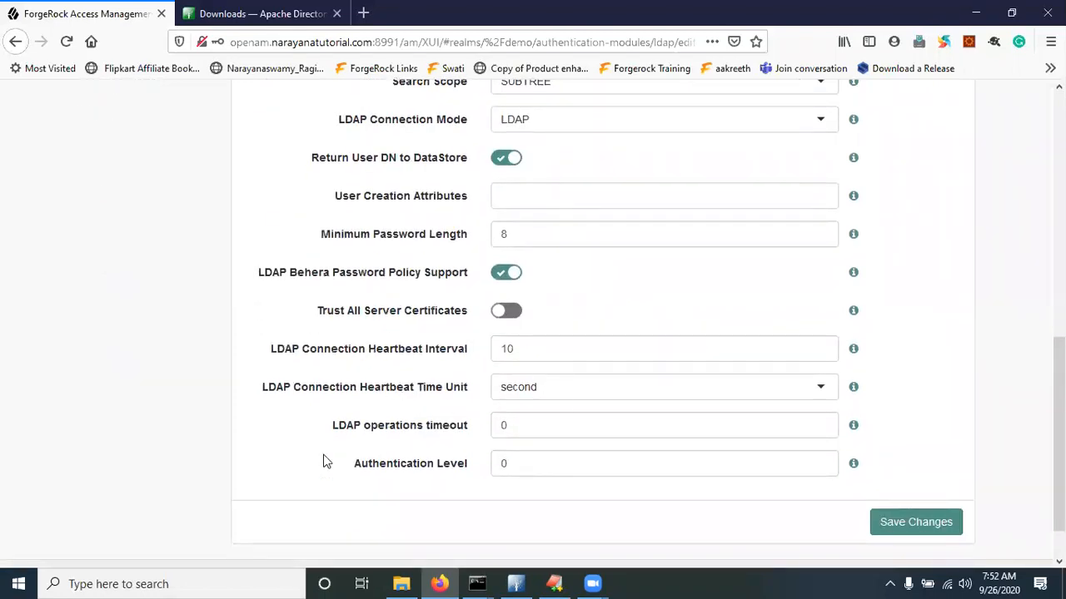
left_click(888, 528)
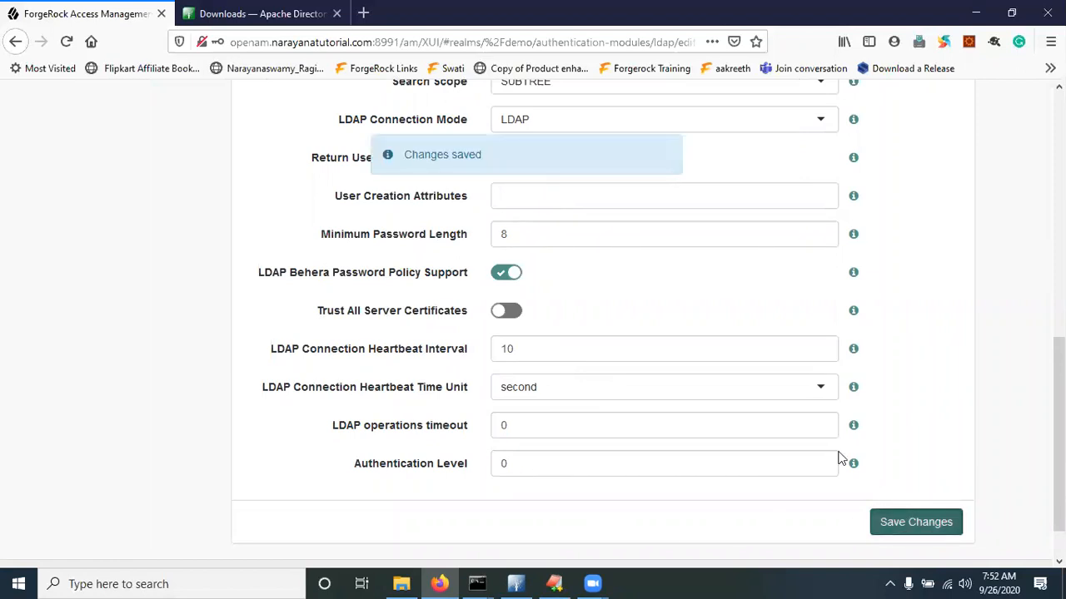
scroll(542, 327, "up", 5)
scroll(541, 327, "up", 3)
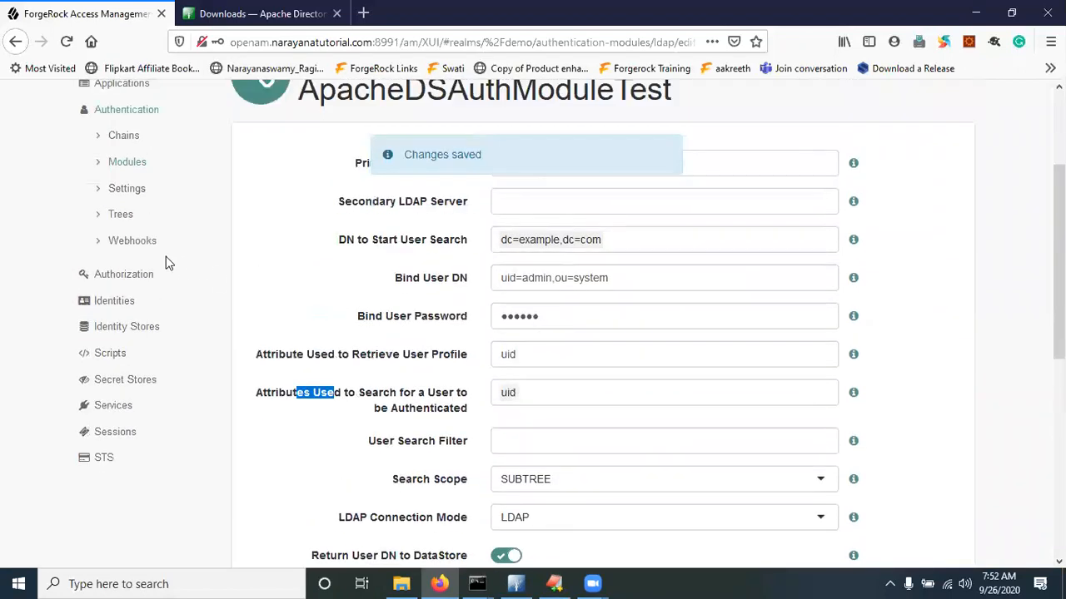
left_click(136, 167)
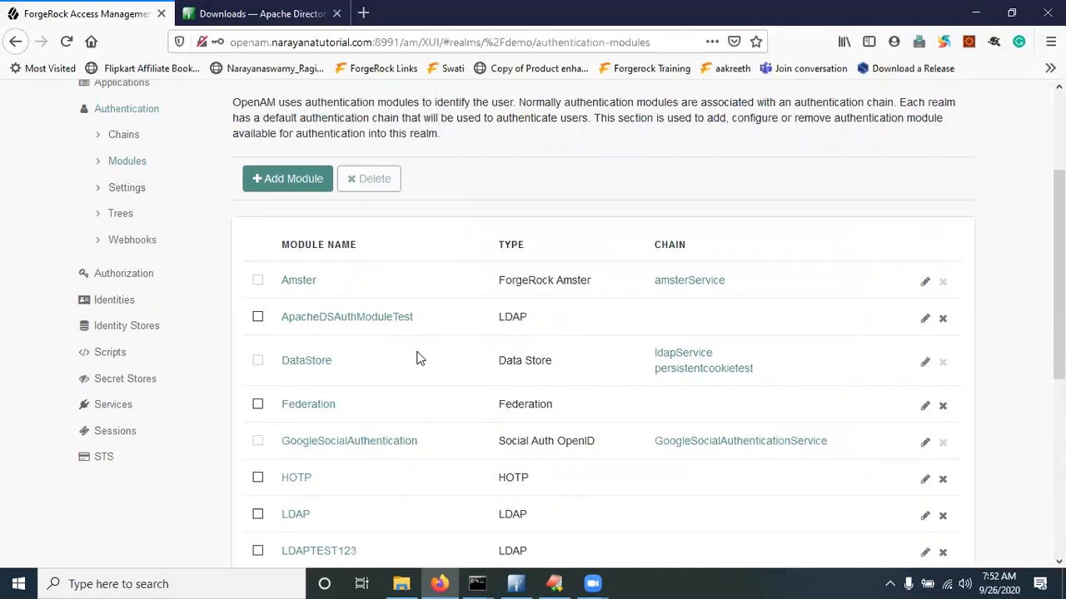
Scroll through the demo realm's authentication modules, then bring up Authentication Settings
scroll(419, 357, "down", 6)
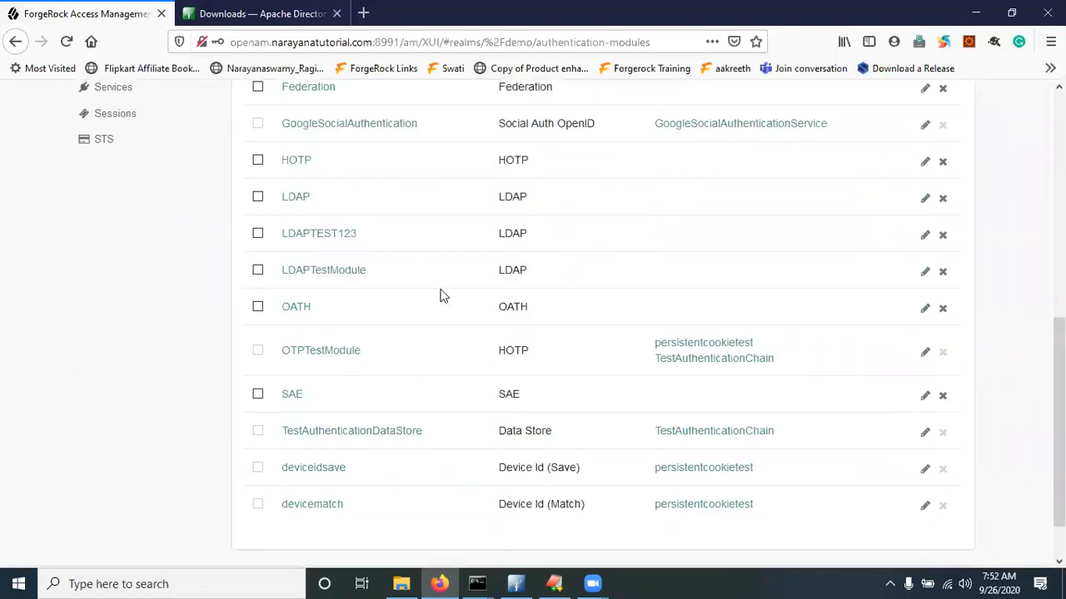
scroll(362, 374, "up", 3)
scroll(362, 372, "up", 1)
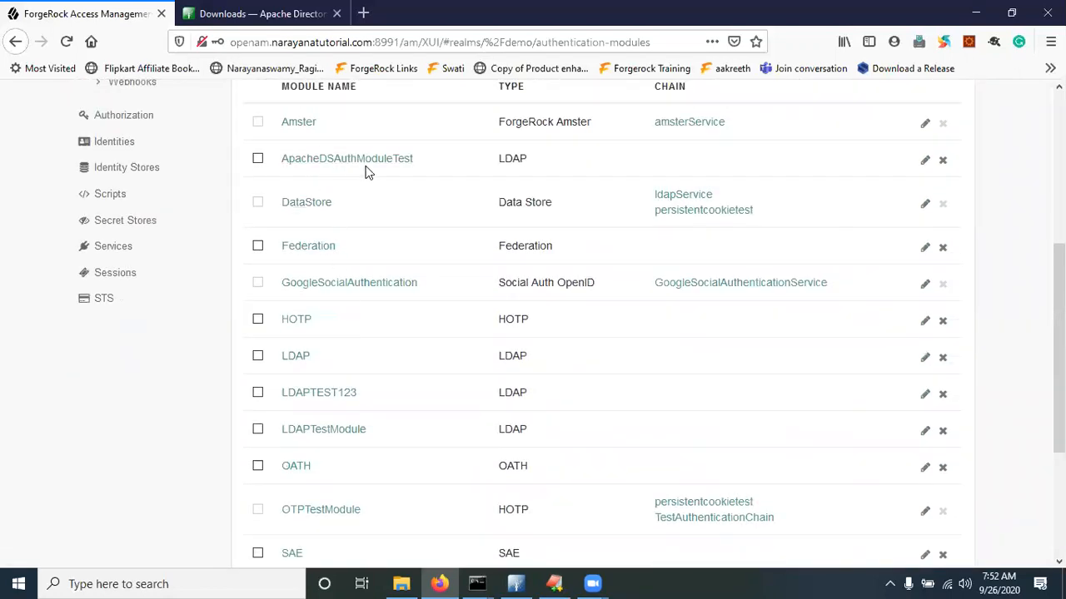
scroll(391, 171, "up", 3)
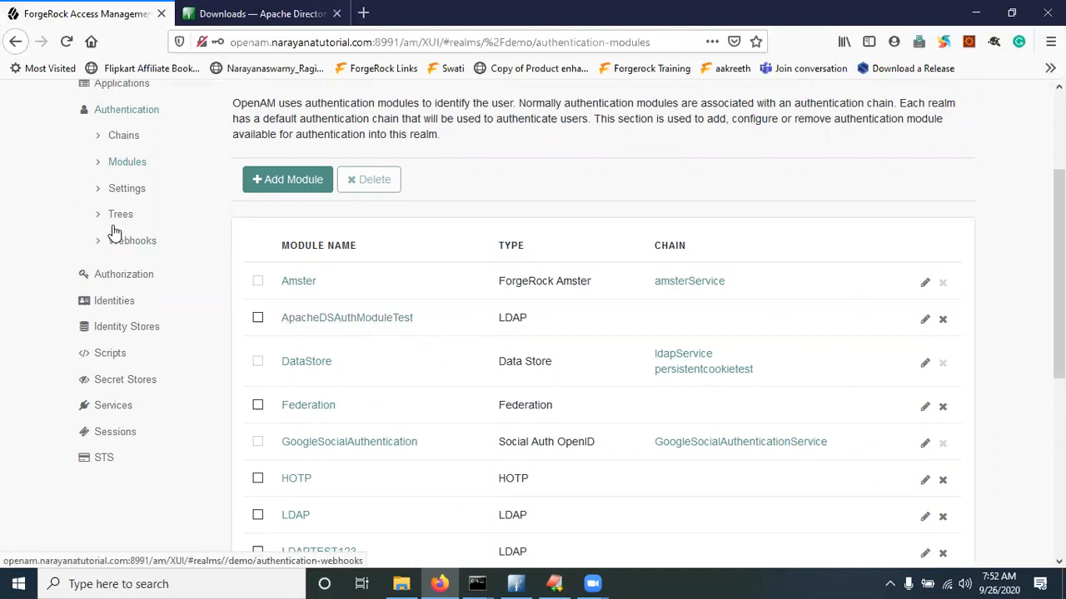
left_click(125, 188)
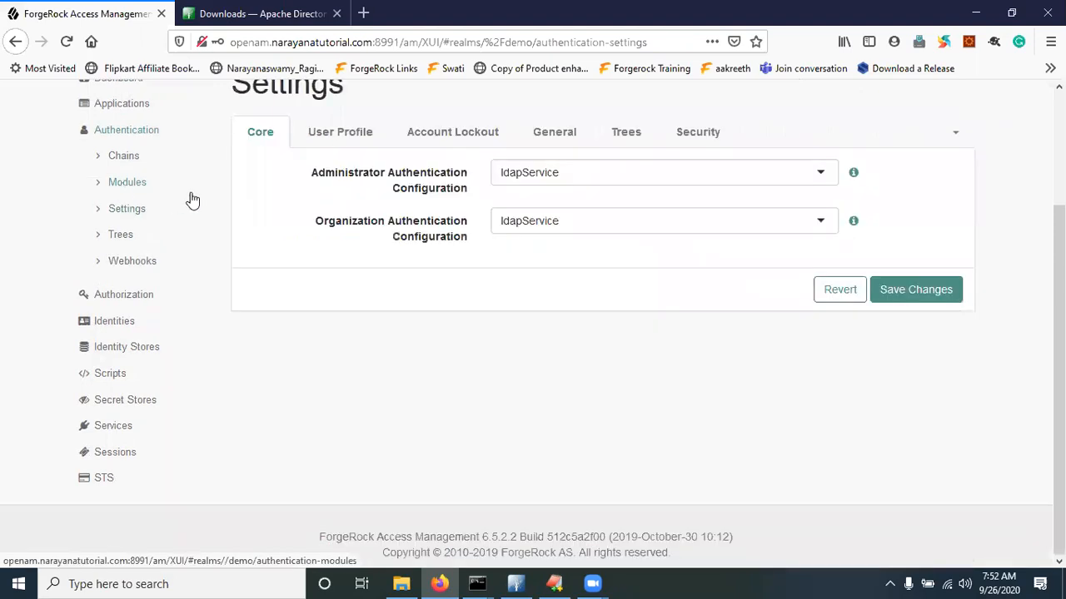
Set the demo realm's User Profile option to Ignored and save the authentication settings
left_click(338, 135)
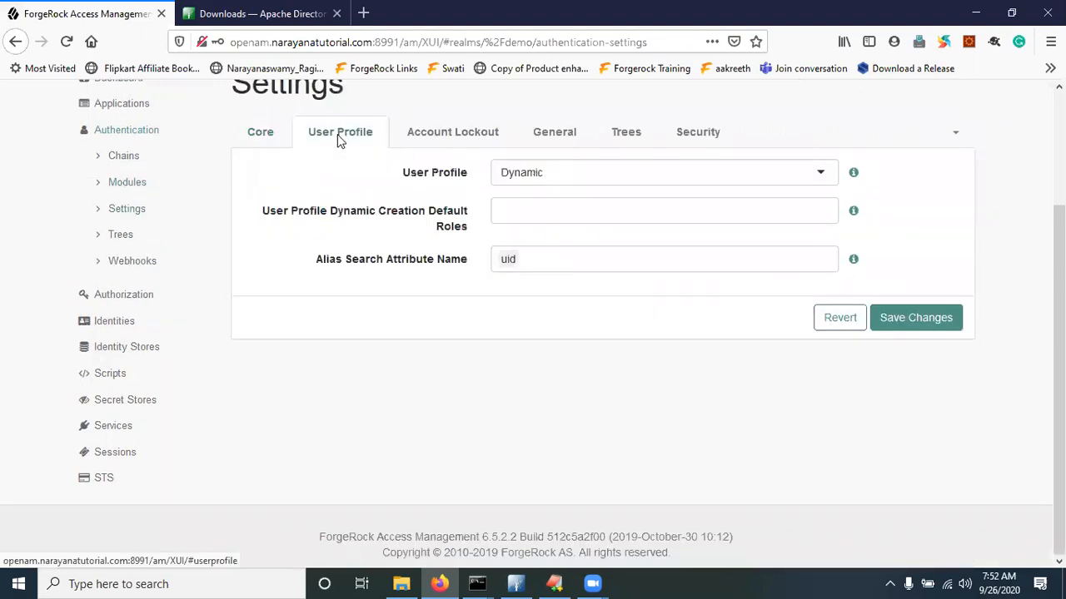
left_click(584, 171)
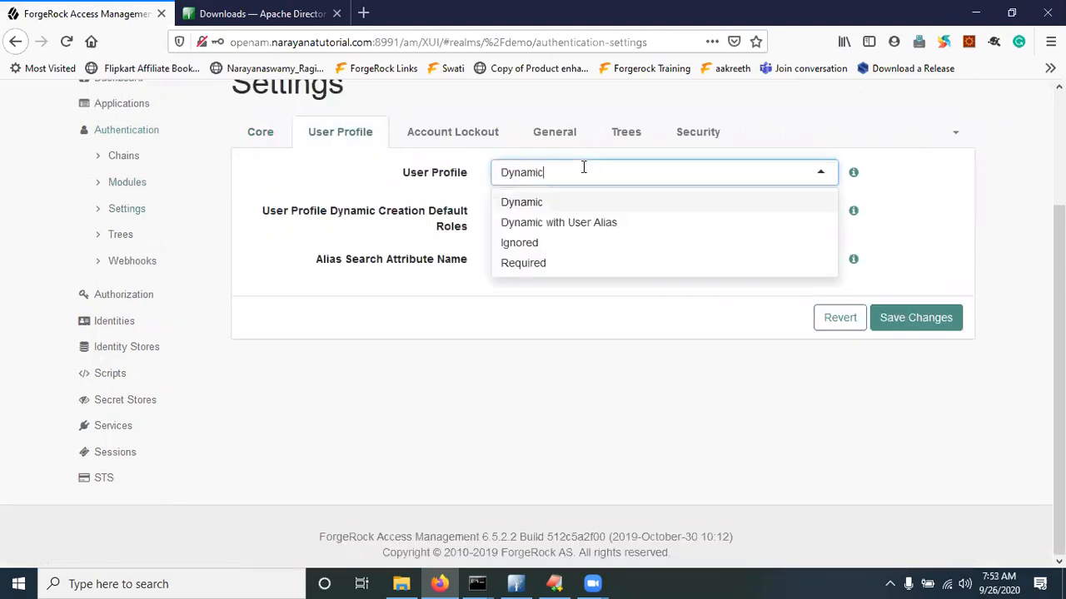
left_click(523, 248)
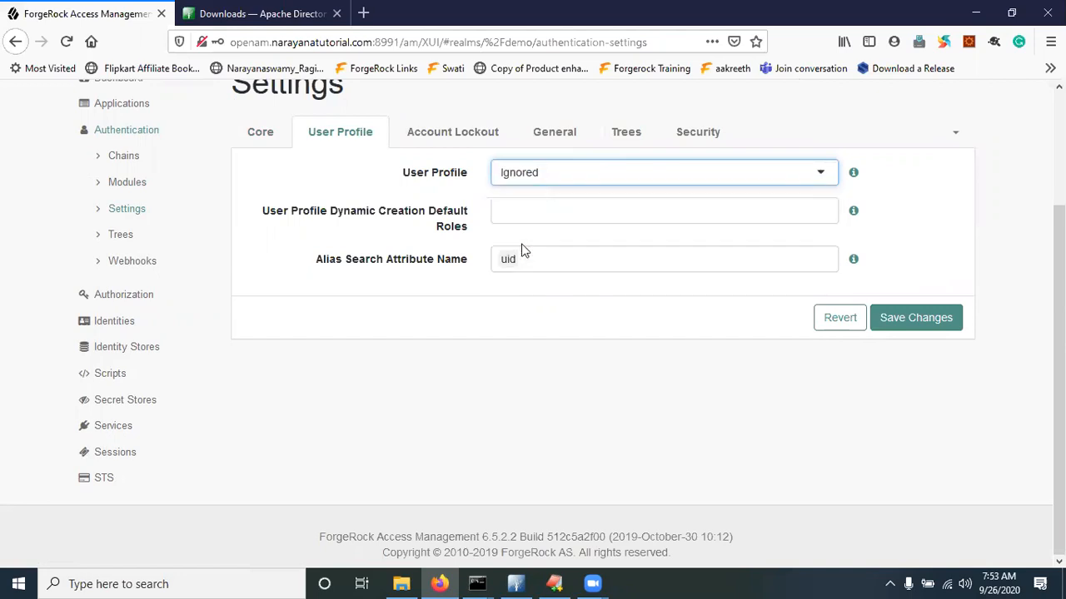
left_click(916, 320)
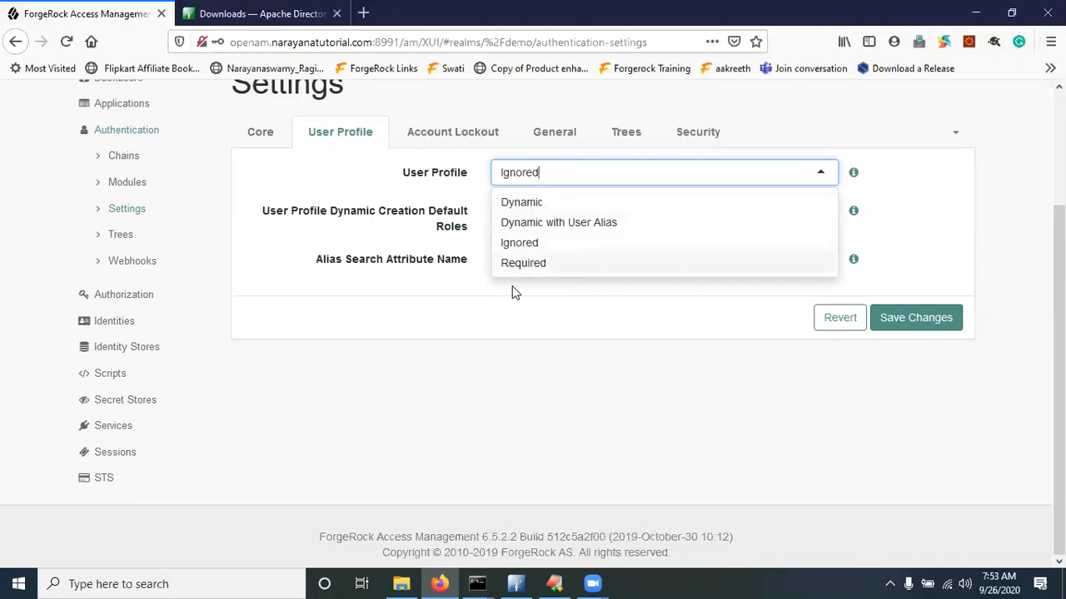
left_click(529, 243)
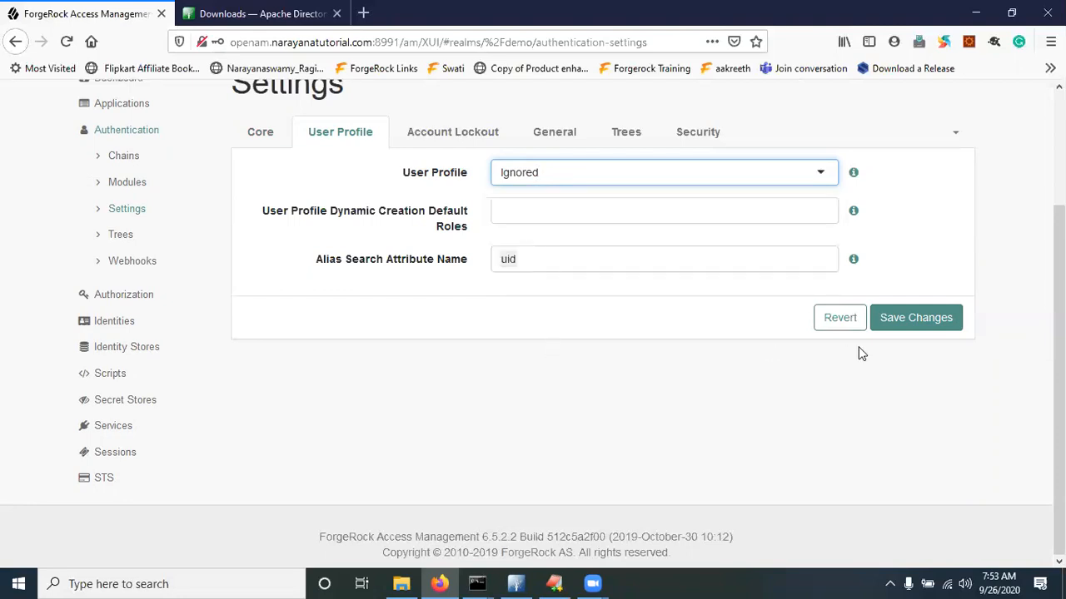
left_click(906, 323)
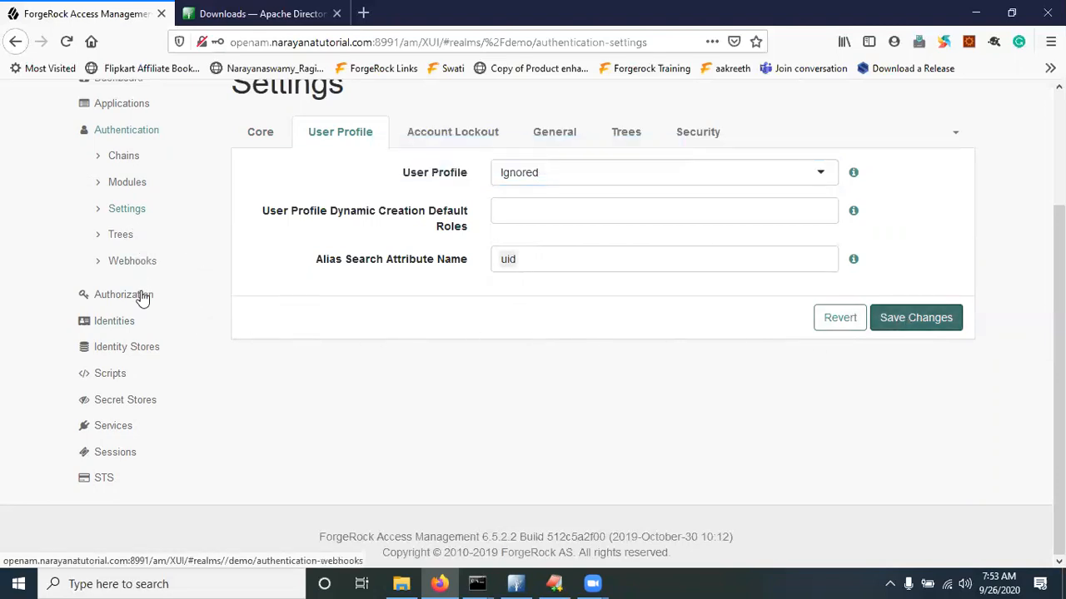
left_click(114, 323)
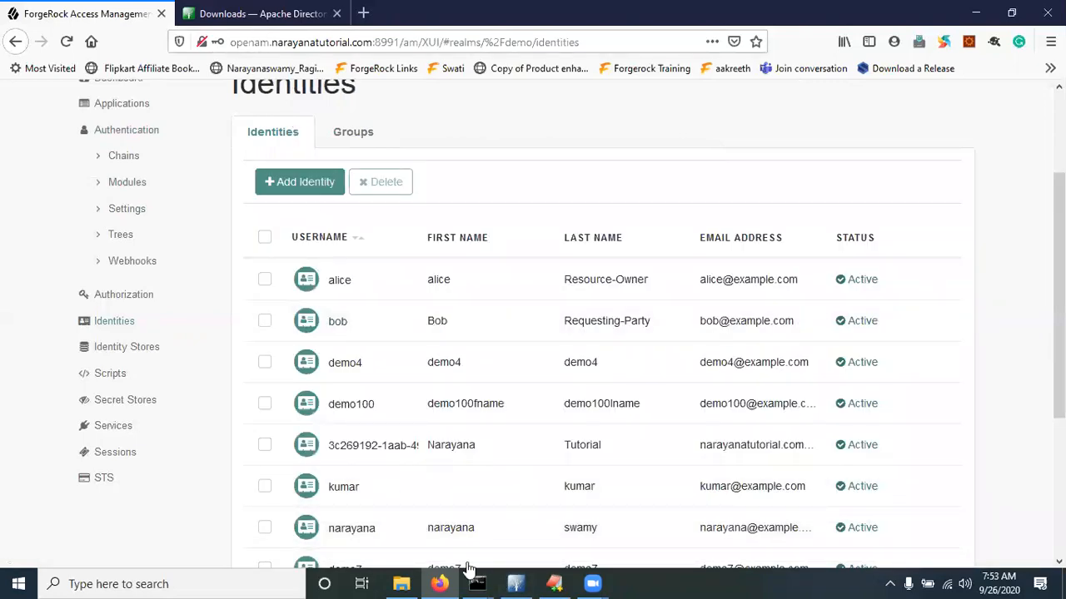
Close the Apache Directory Studio connection properties window and return to Identities
left_click(516, 584)
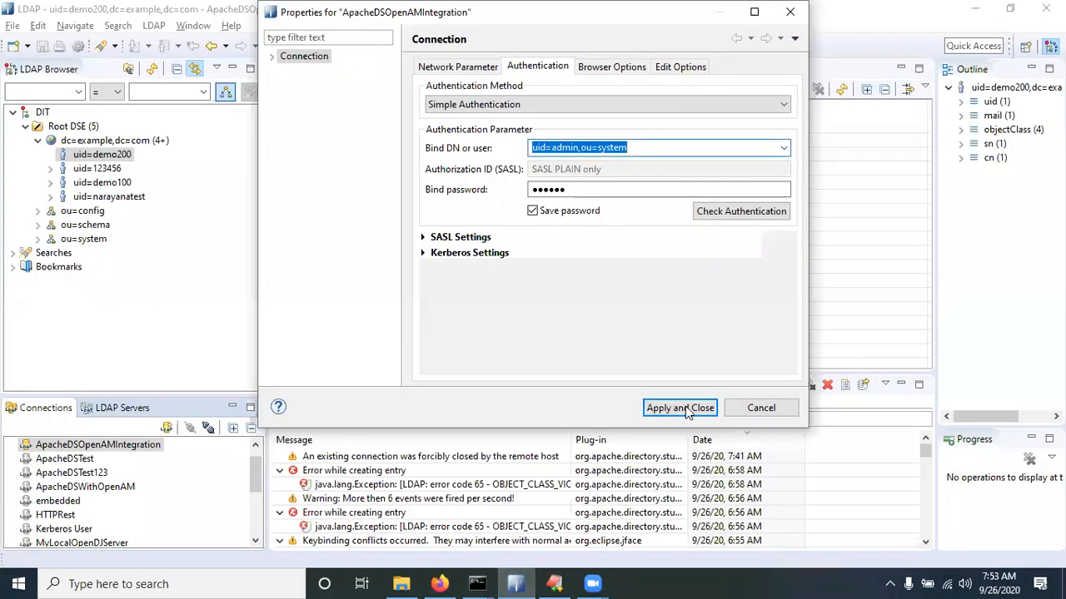
left_click(760, 407)
left_click(439, 582)
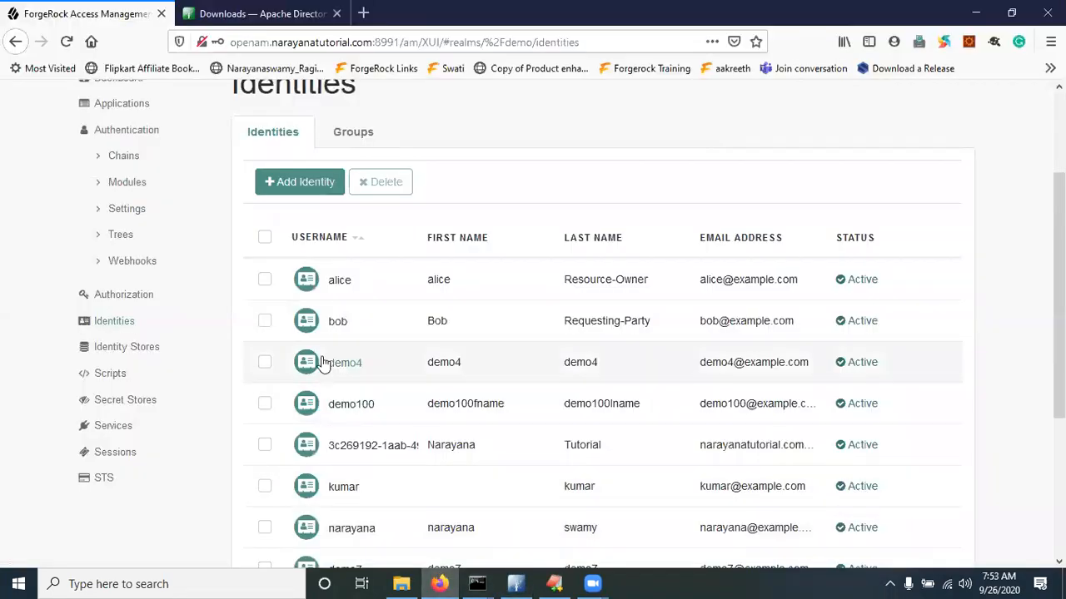
Show 50 identities per page and scroll through the demo realm's users
scroll(391, 416, "down", 2)
scroll(397, 417, "down", 4)
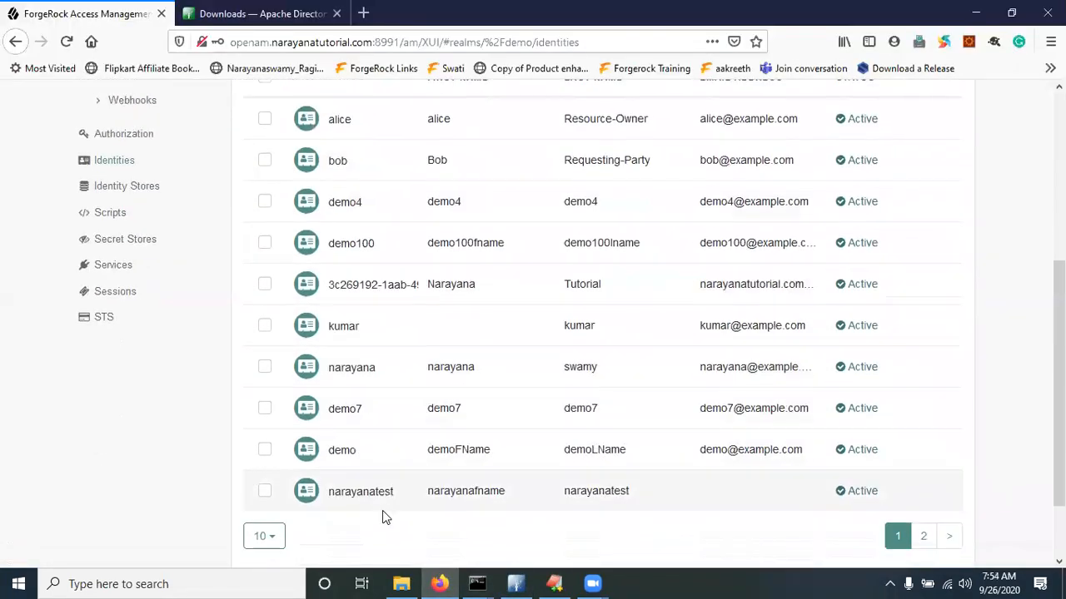
left_click(265, 459)
left_click(279, 548)
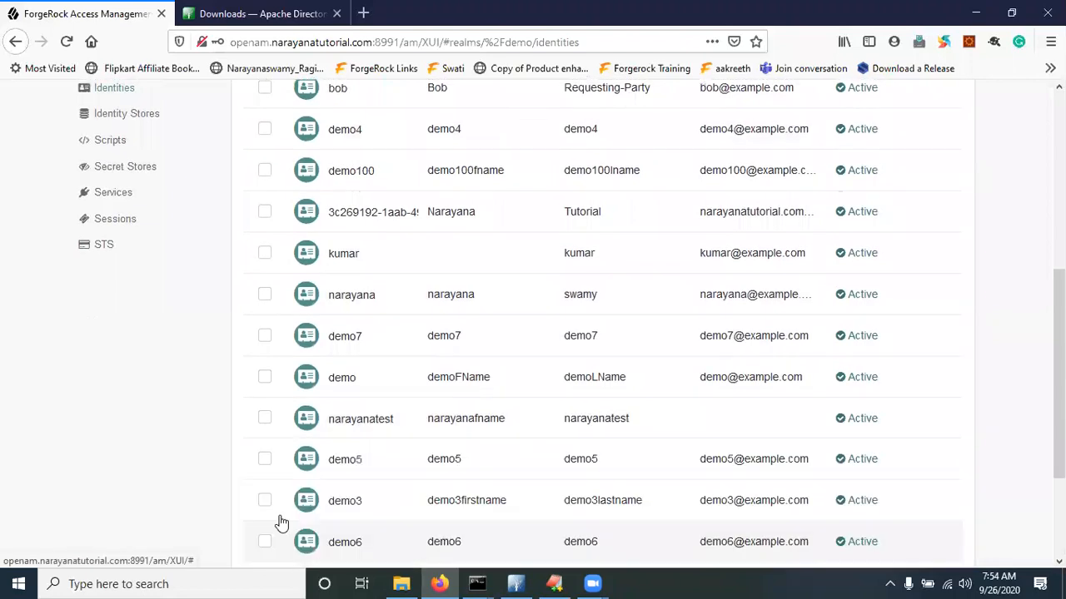
scroll(466, 375, "up", 5)
scroll(374, 391, "down", 6)
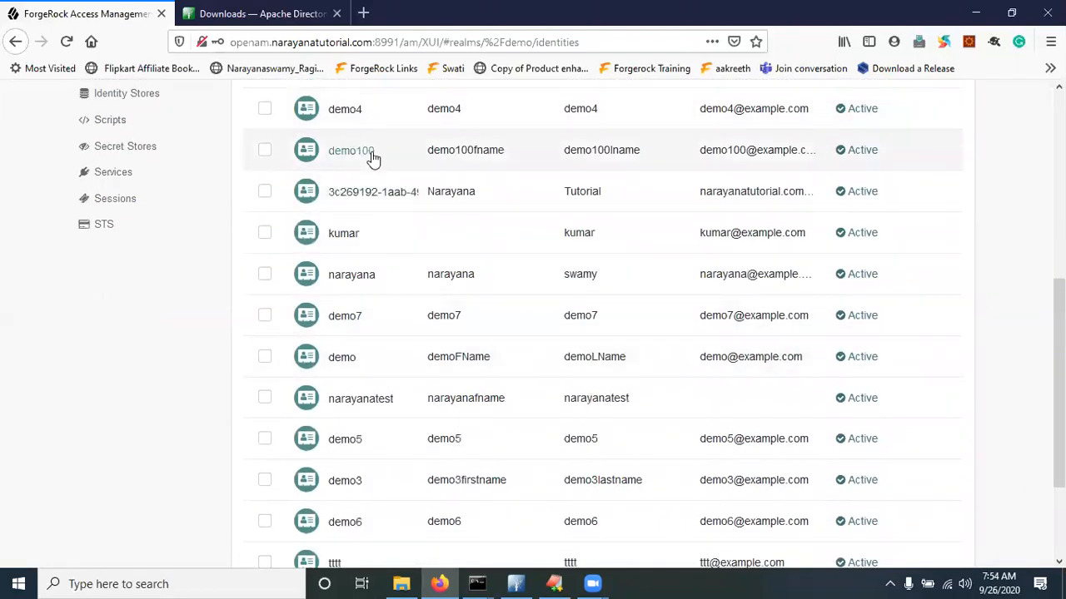
scroll(364, 324, "down", 2)
scroll(409, 304, "down", 2)
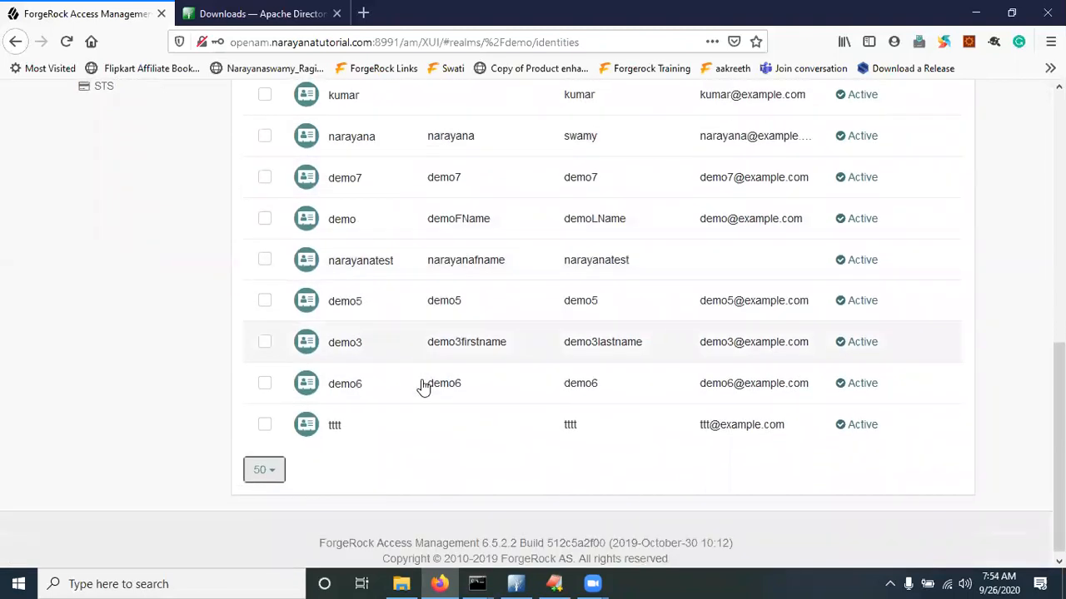
scroll(549, 352, "up", 10)
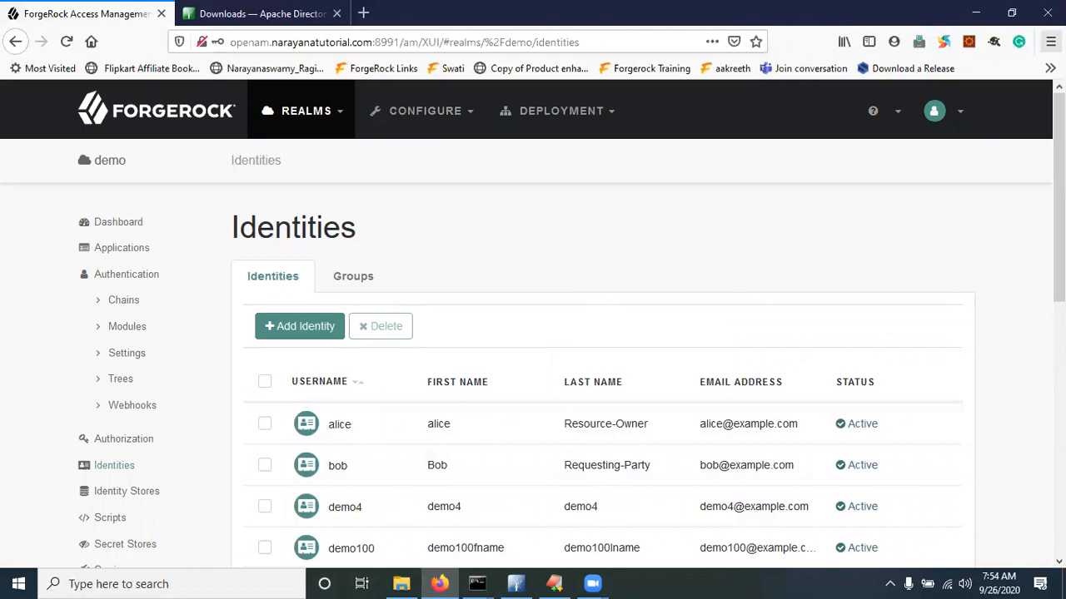
Go to the demo realm's Authentication Modules list and check the signed-in admin account
left_click(131, 328)
left_click(1051, 42)
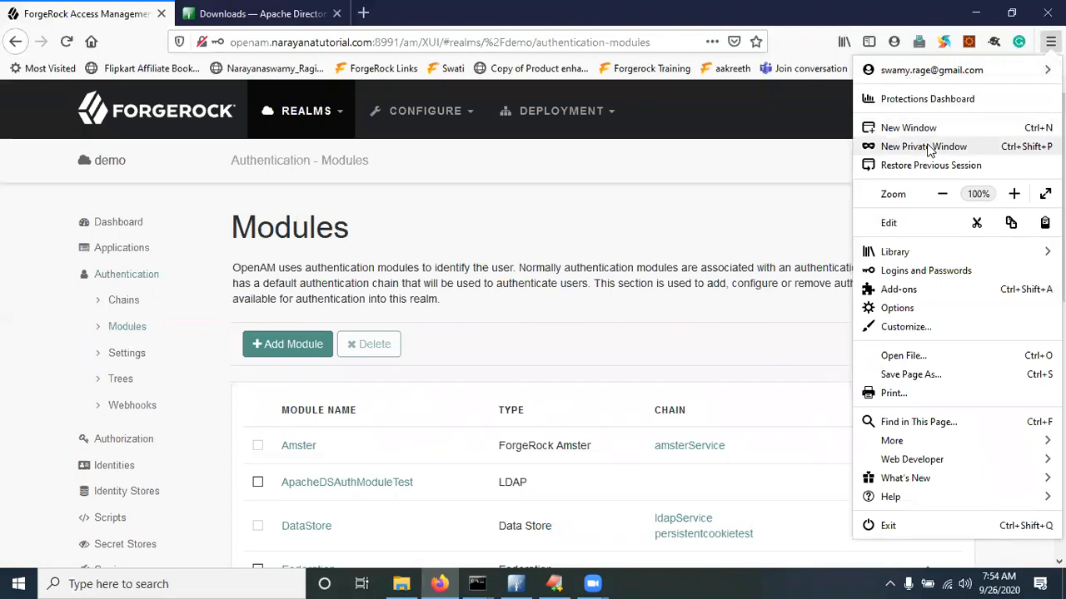
left_click(625, 191)
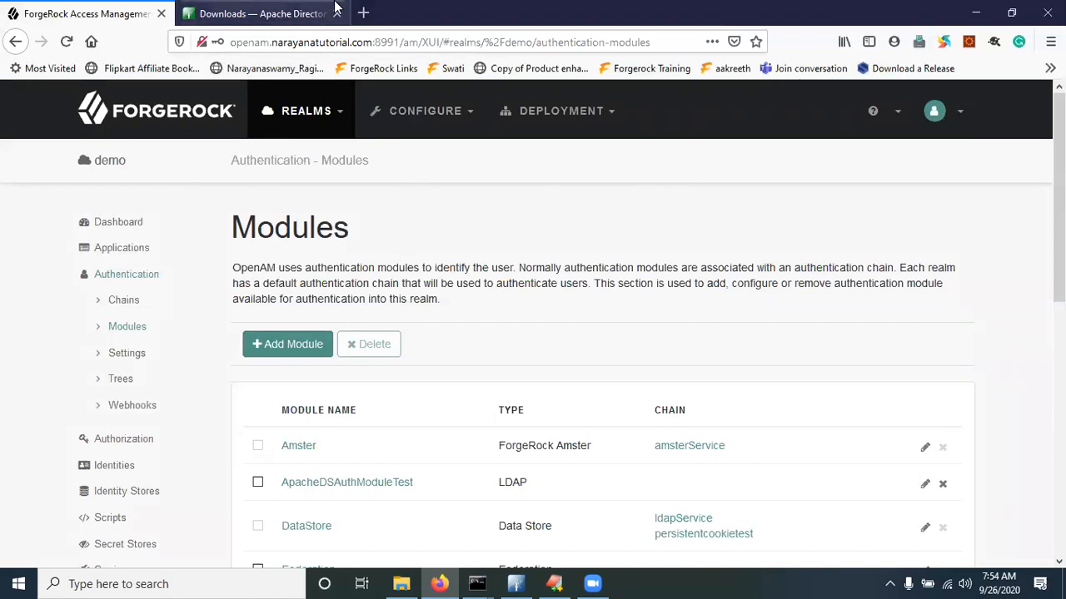
left_click(957, 116)
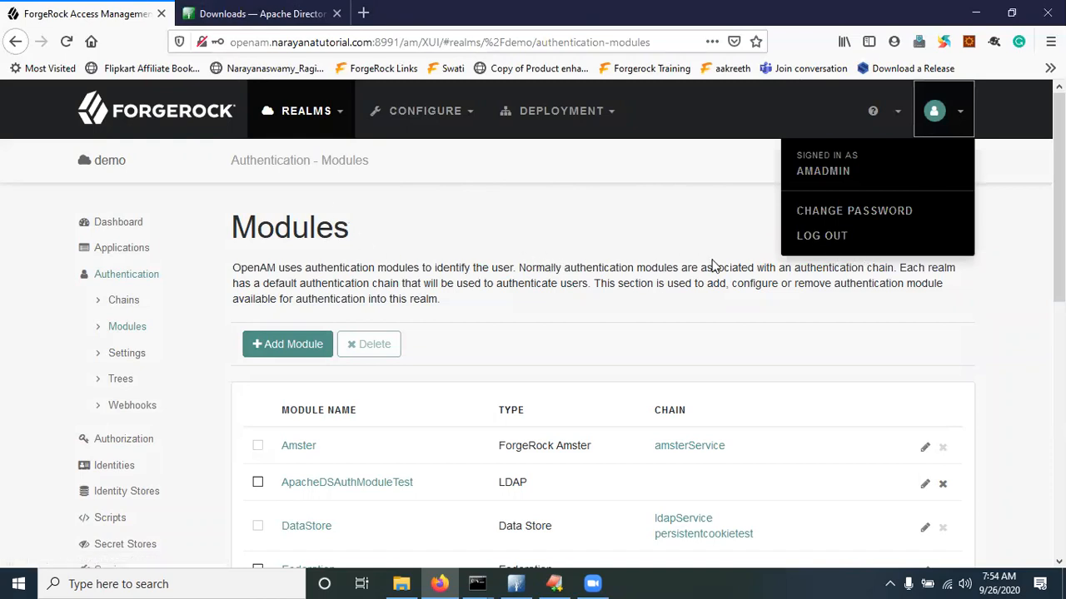
Open a new private window and enter the am/XUI/?realm=demo sign-in address
left_click(519, 226)
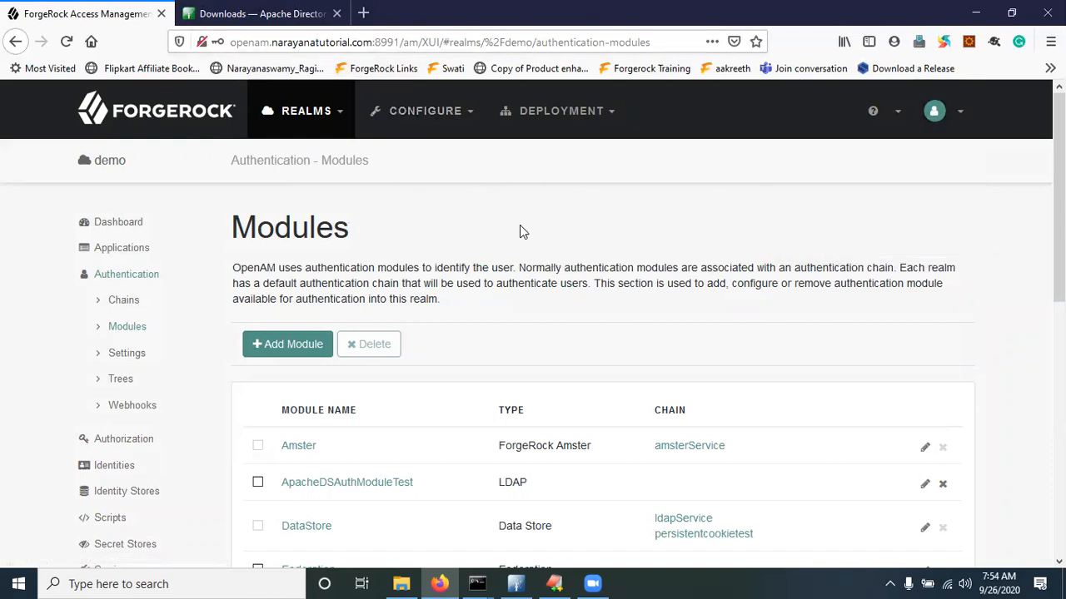
left_click(1050, 41)
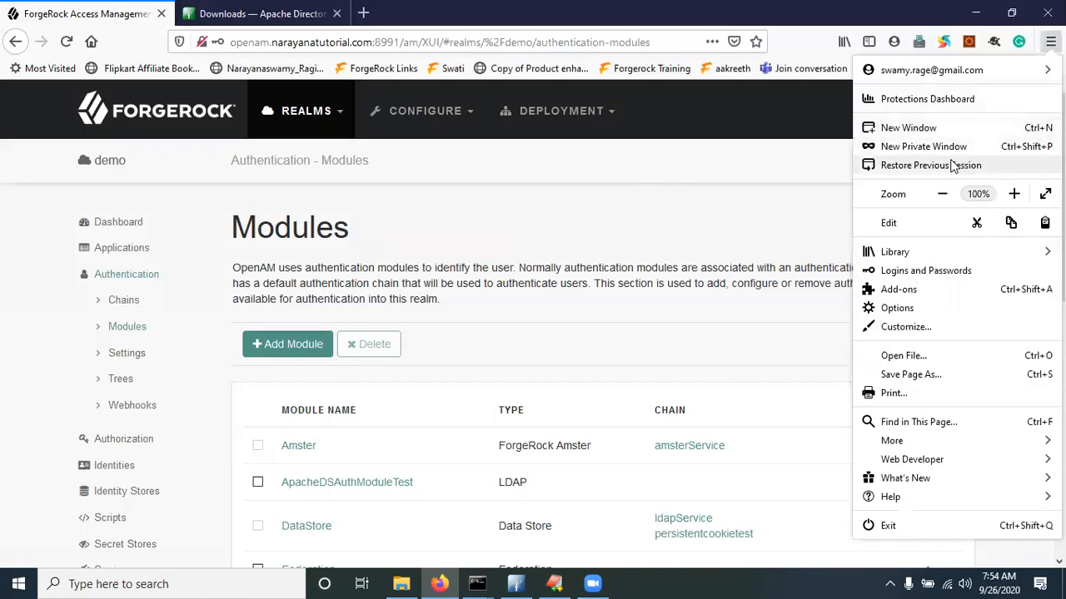
left_click(920, 150)
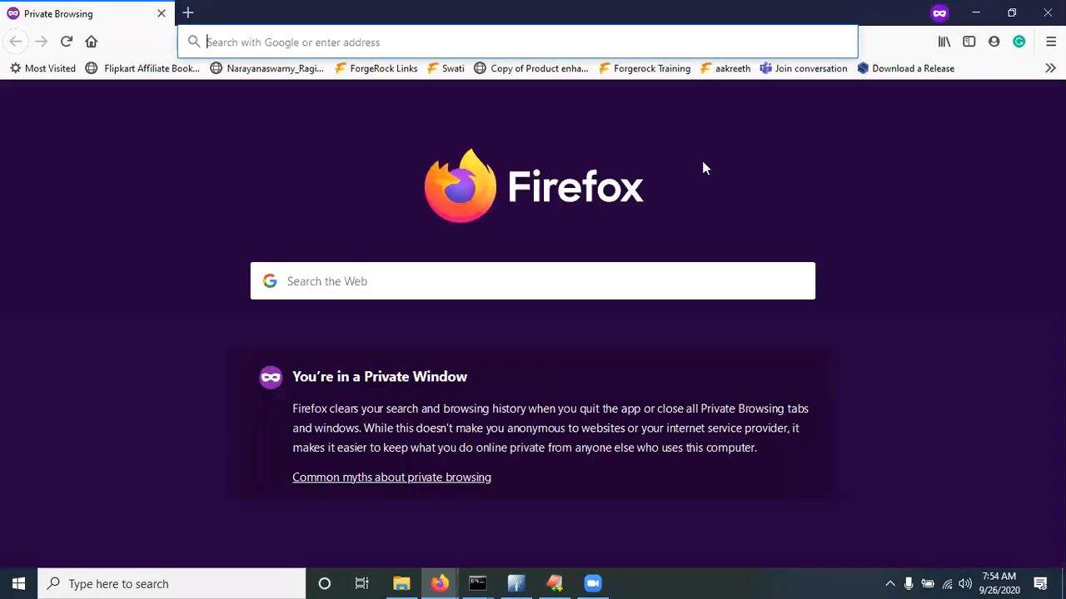
type("op")
key("Right")
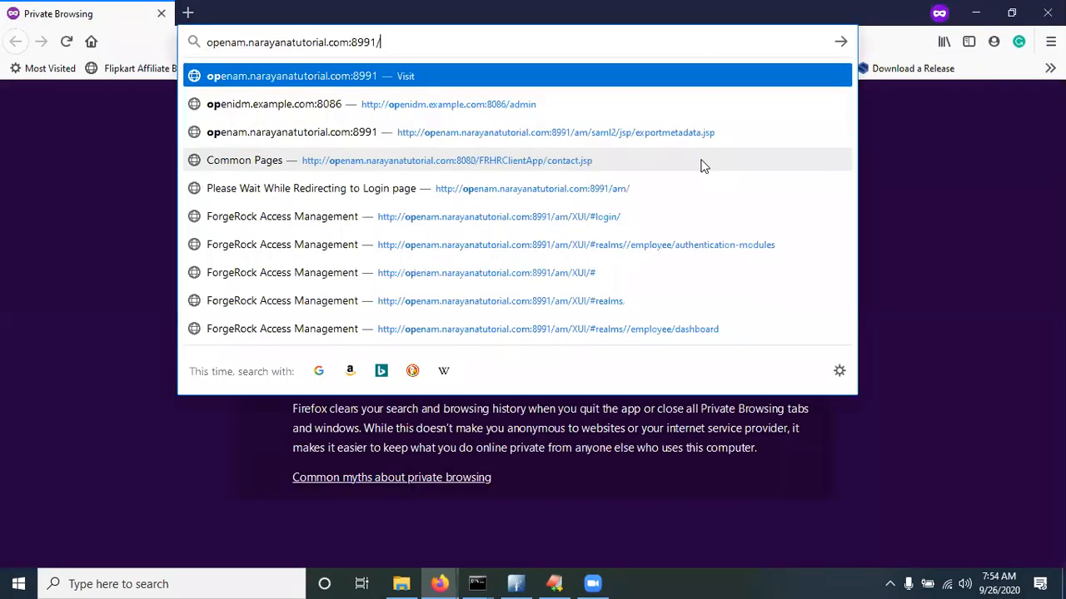
type("am")
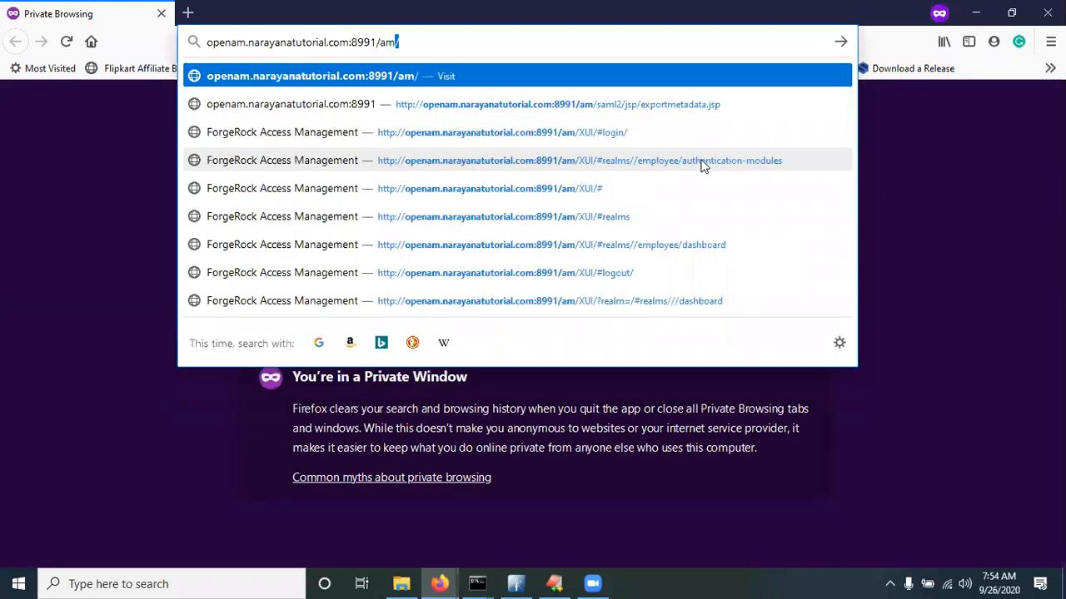
type("/XUI/")
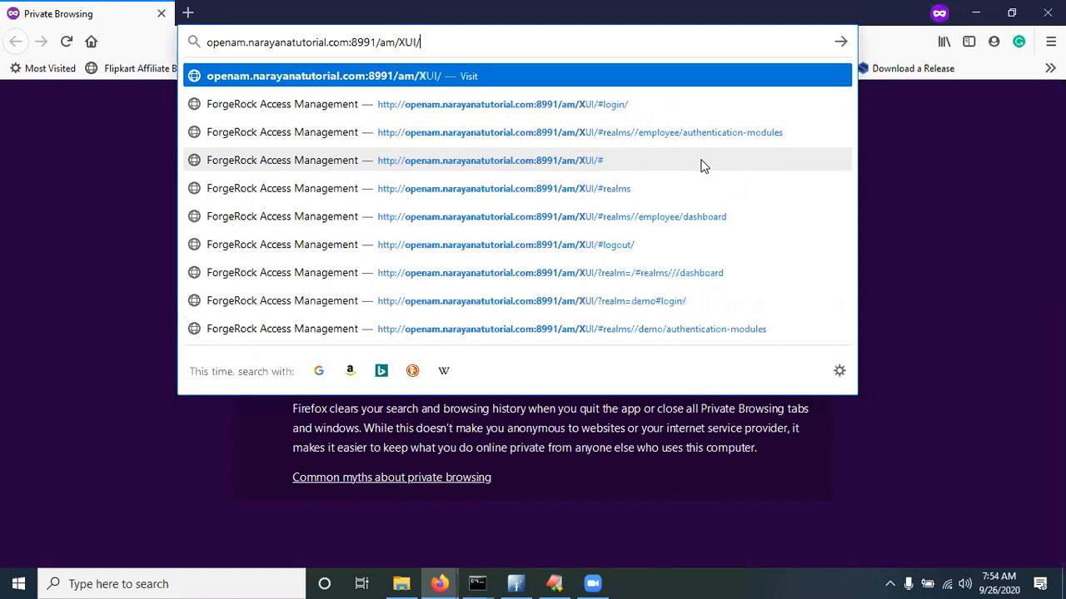
type("?")
key("End")
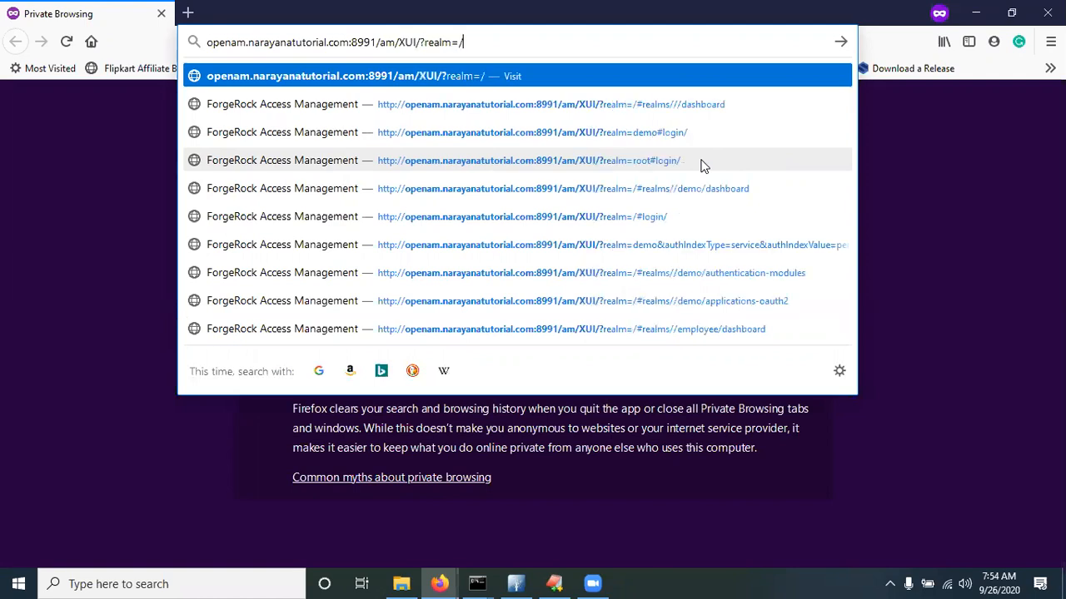
key("BackSpace")
type("demo")
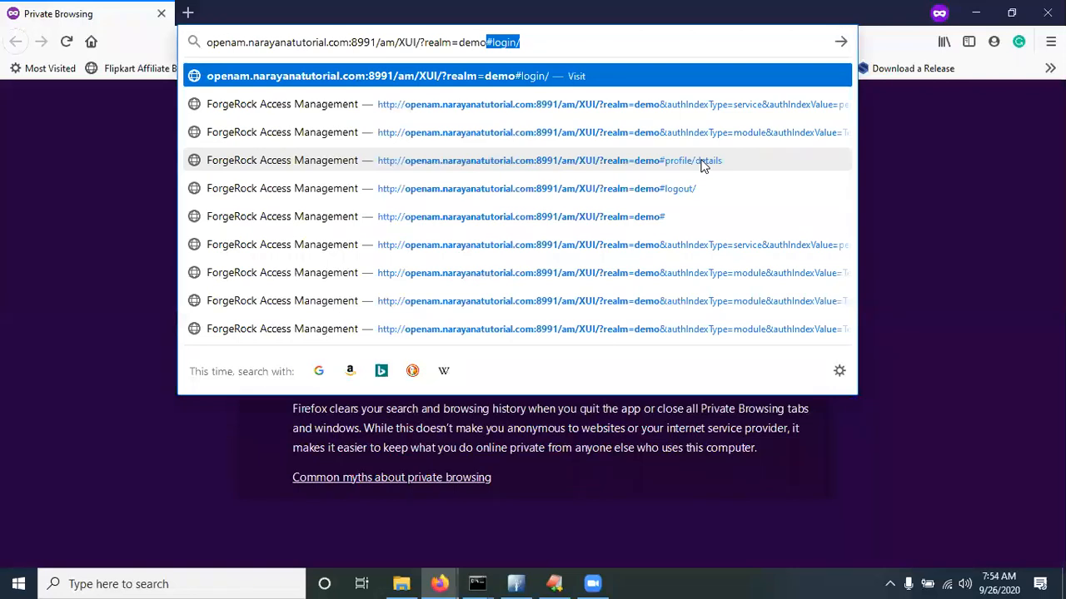
type("&")
key("End")
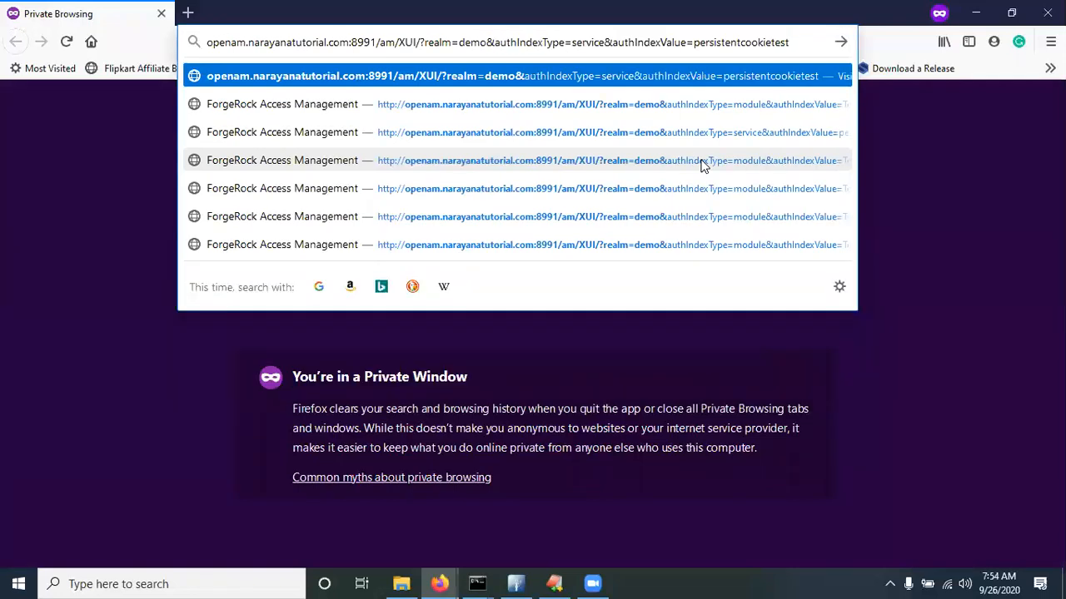
key("BackSpace")
key("BackSpace")
key("BackSpace")
key("BackSpace")
key("BackSpace")
key("BackSpace")
key("BackSpace")
key("BackSpace")
key("BackSpace")
key("BackSpace")
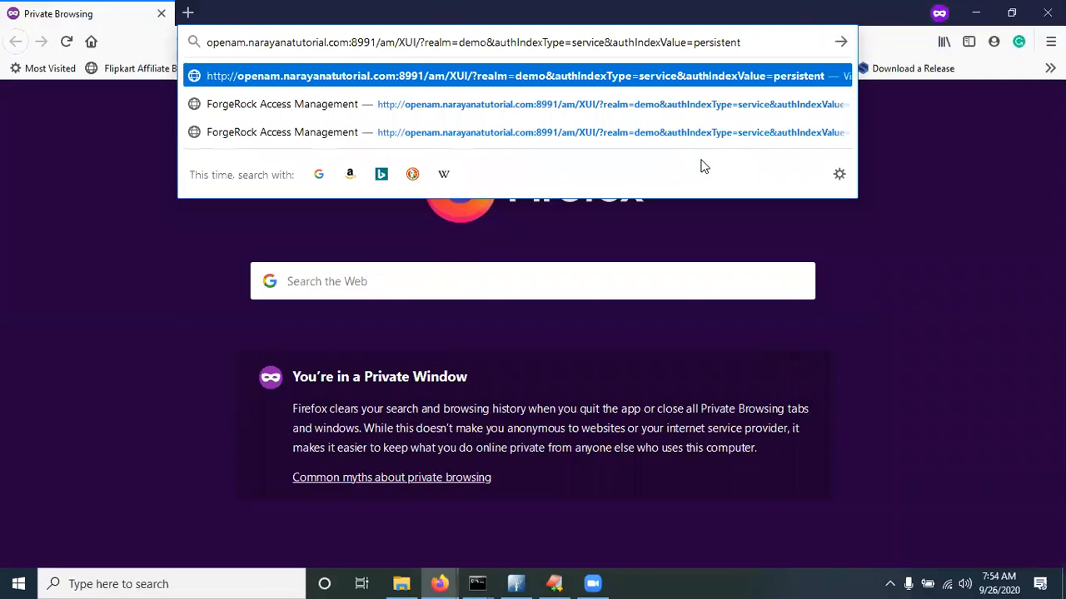
Change the address to authIndexType=module&authIndexValue=ApacheDSAuthModuleTest and load it
double_click(585, 41)
type("module")
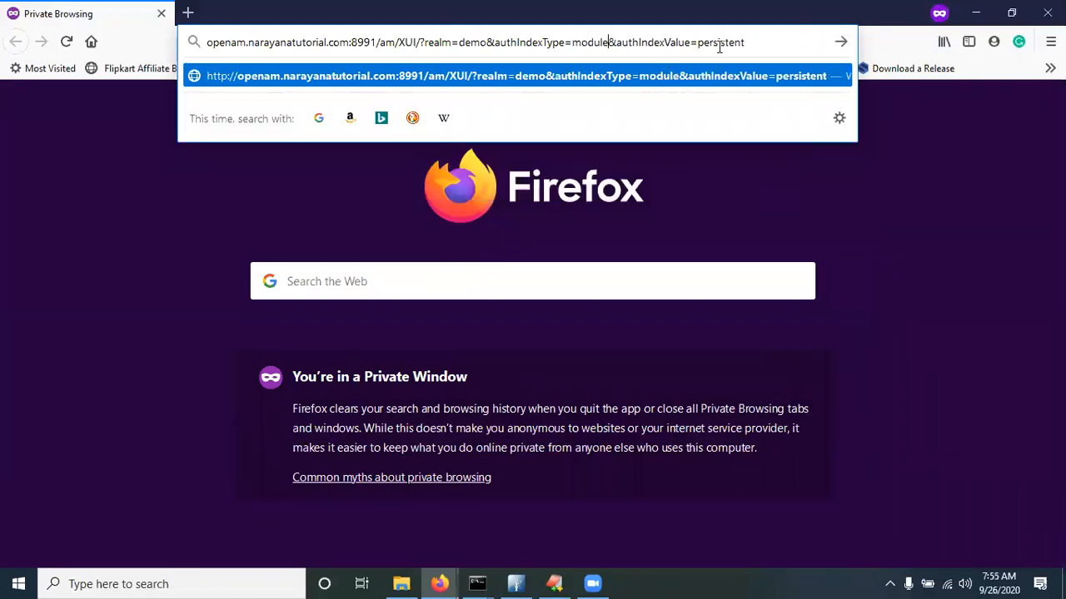
double_click(719, 43)
key("BackSpace")
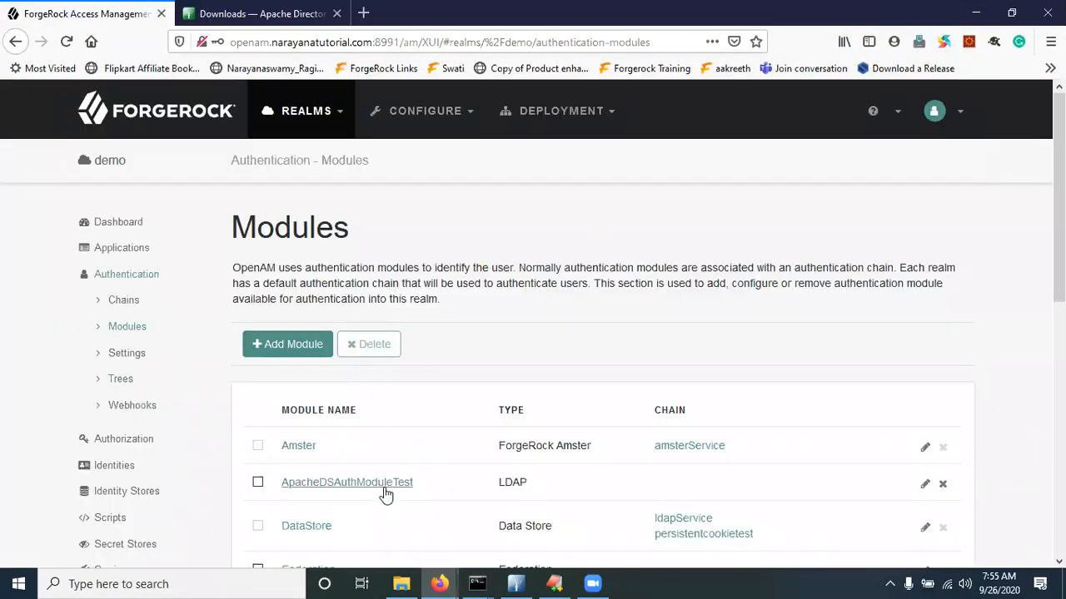
left_click_drag(421, 485, 288, 488)
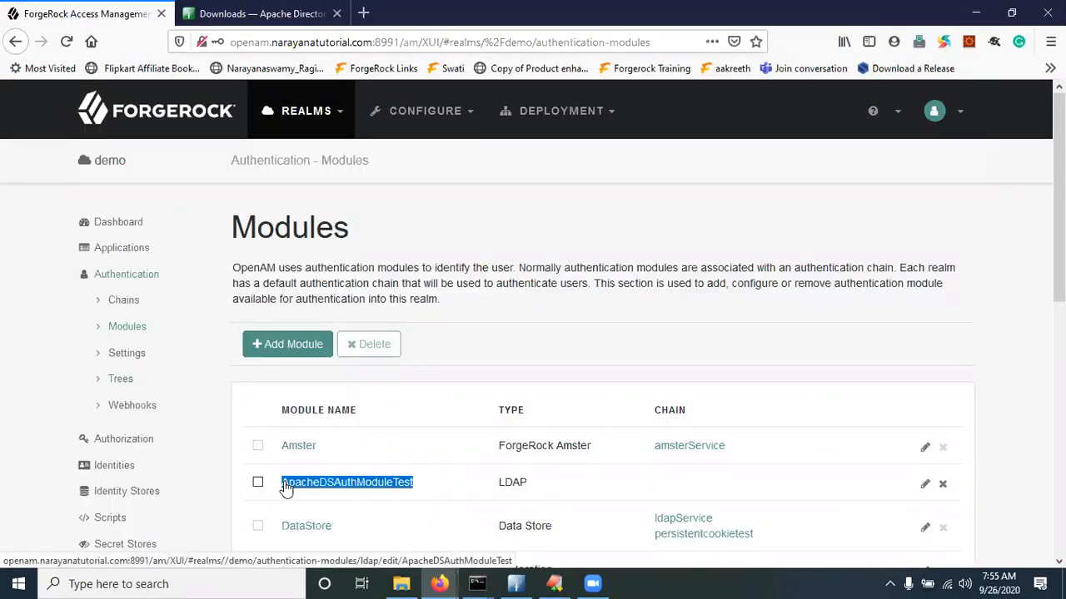
key("alt+Tab")
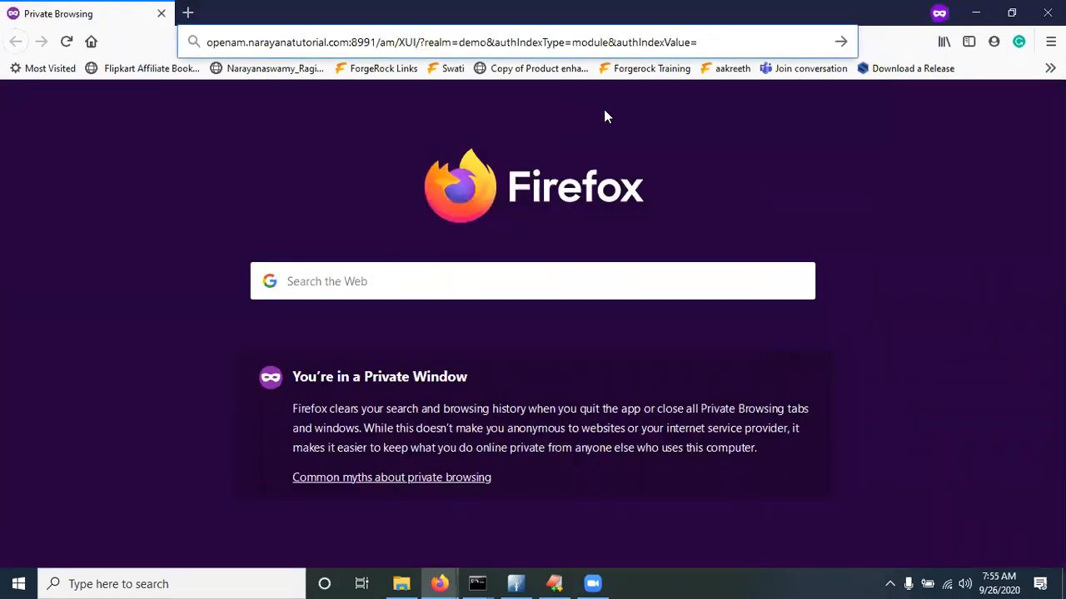
type("ApacheDSAuthModuleTest")
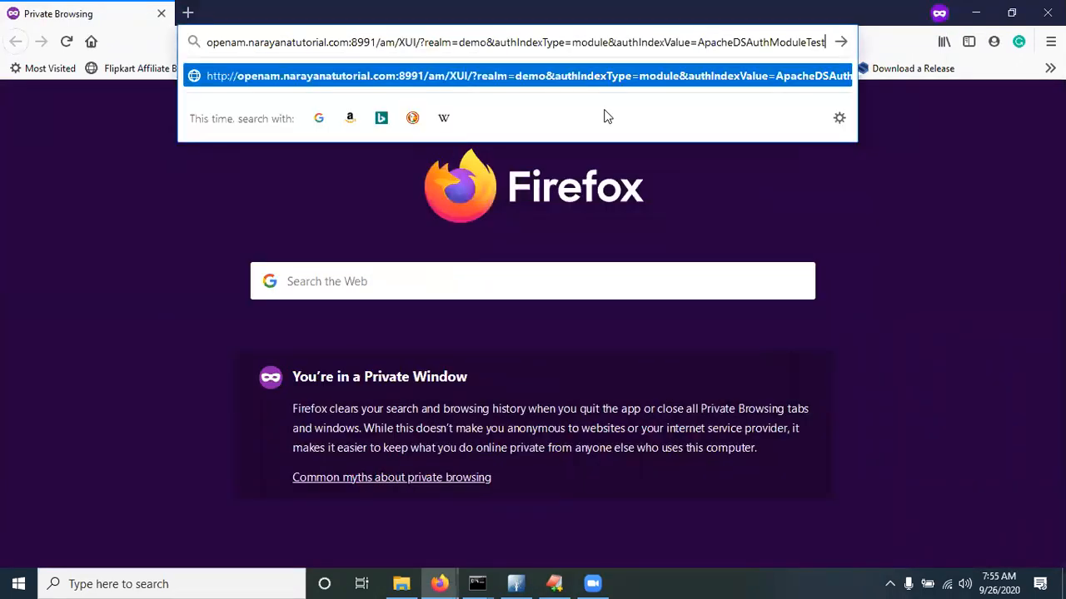
key("Return")
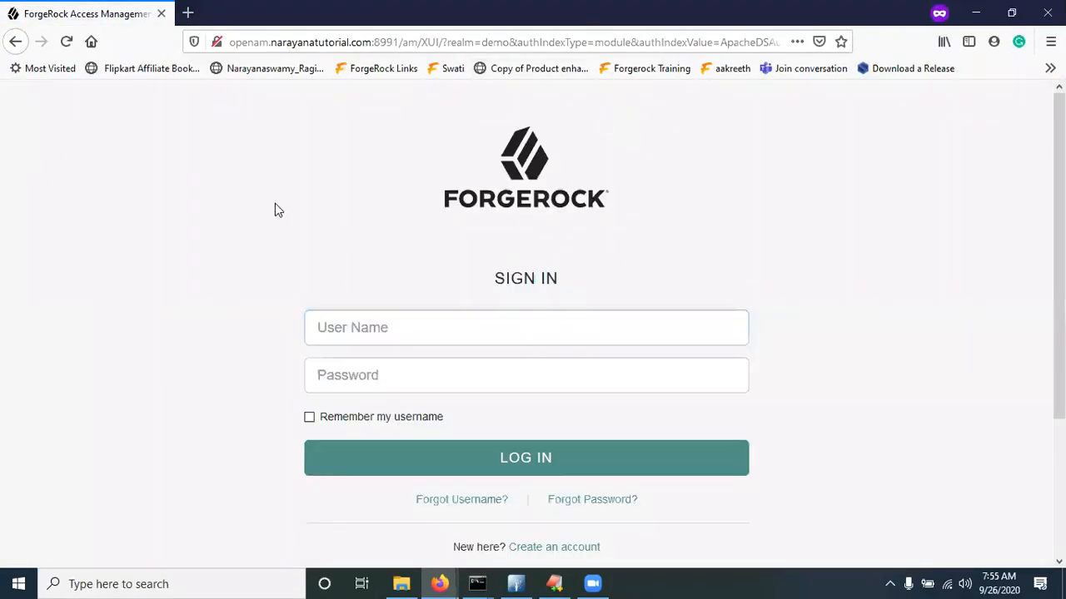
Enter demo200 as the user name and focus Password, then switch to Apache Directory Studio
left_click(355, 333)
type("demo200")
key("Tab")
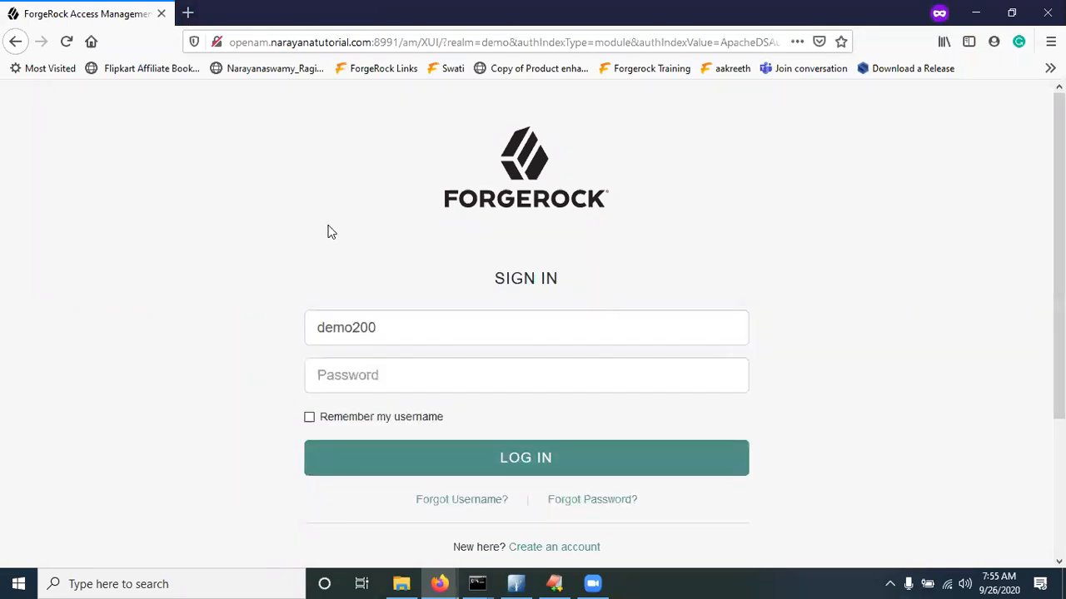
left_click(379, 387)
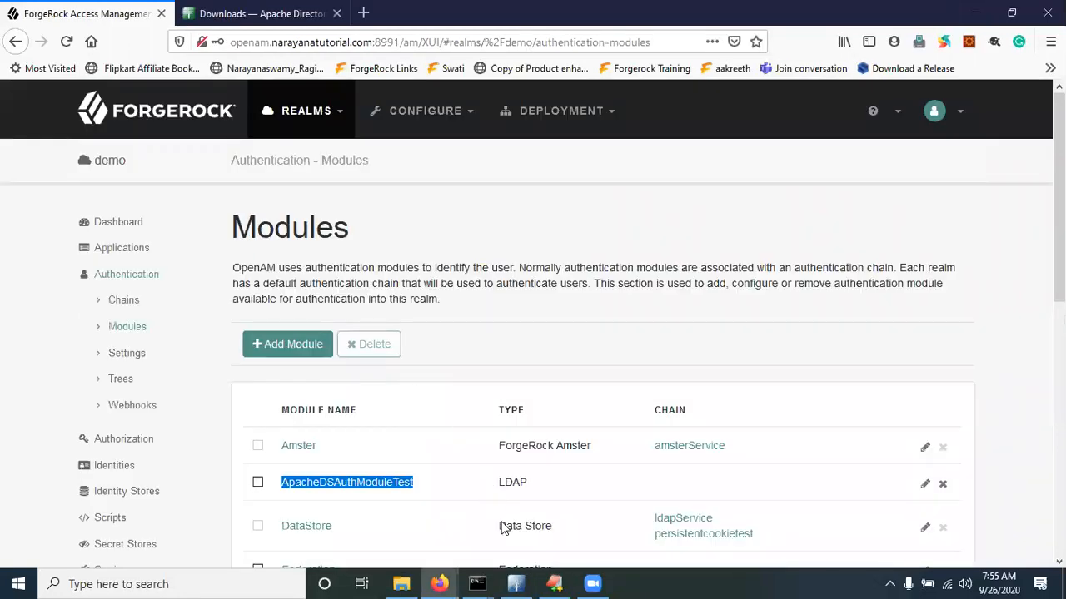
left_click(515, 583)
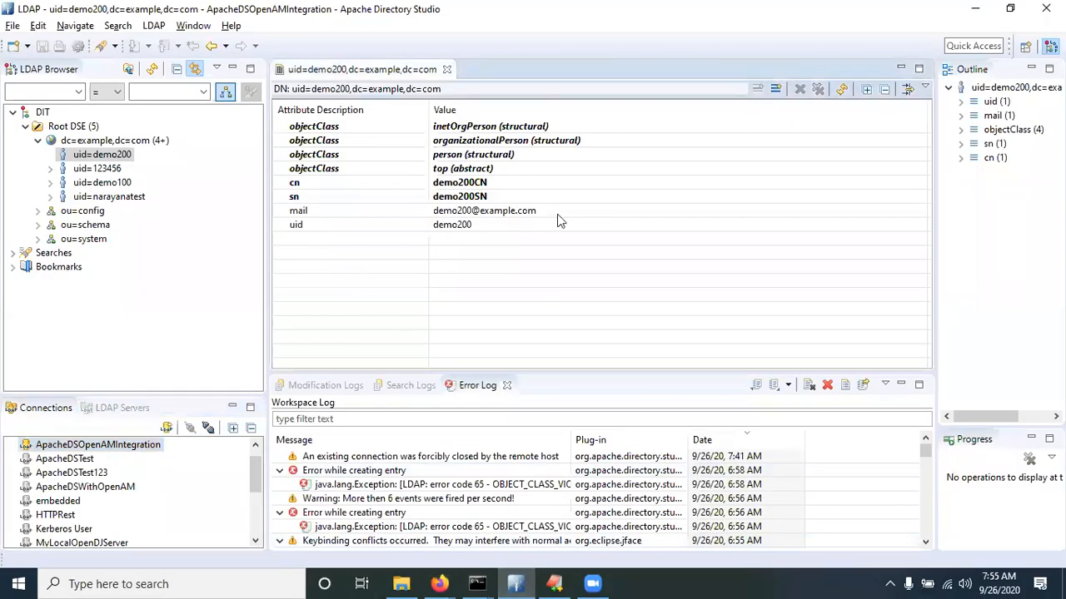
Add a userPassword attribute with an SSHA-hashed password to the uid=demo200 entry
left_click(775, 89)
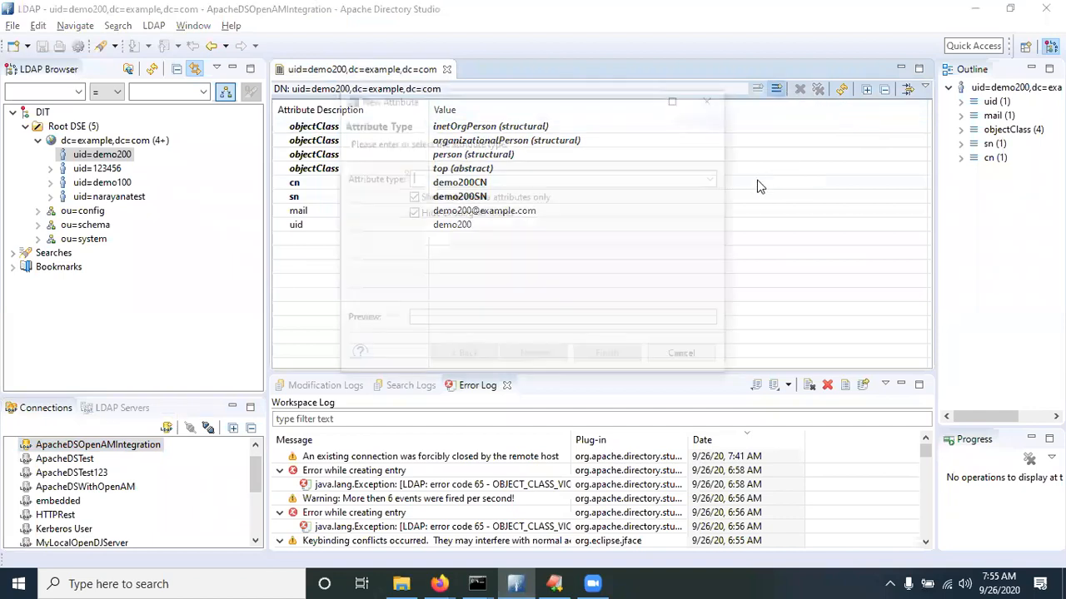
type("user")
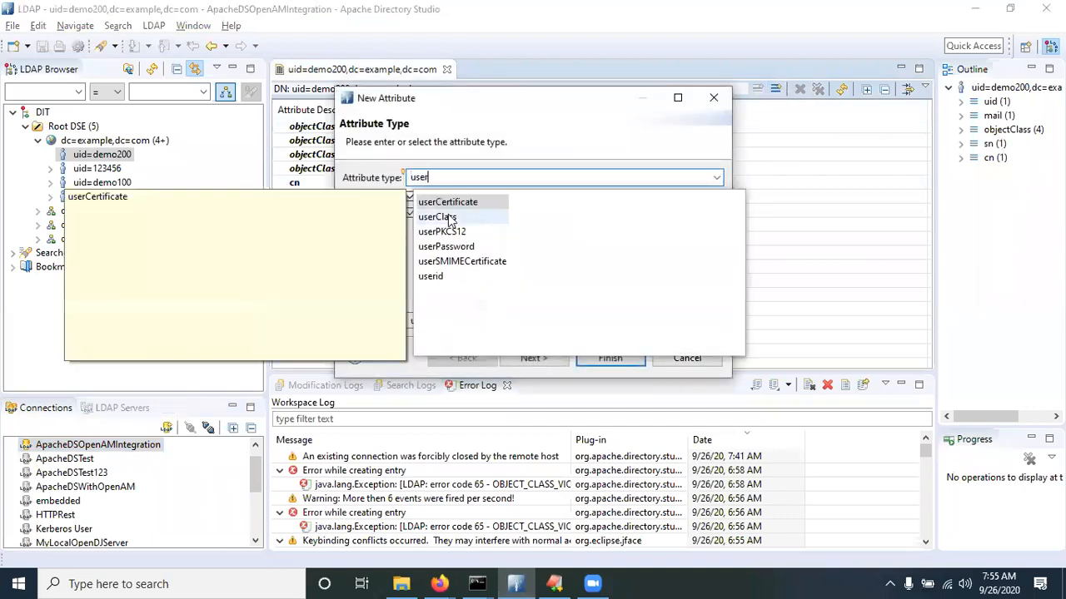
left_click(446, 248)
key("Return")
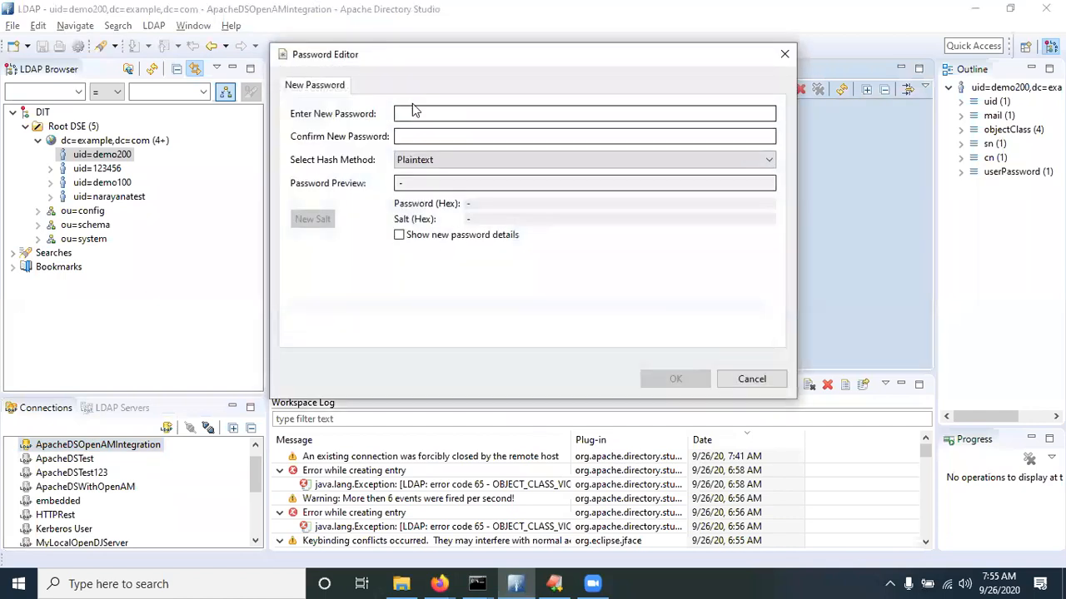
type("•••••••")
key("Tab")
type("•••••••••")
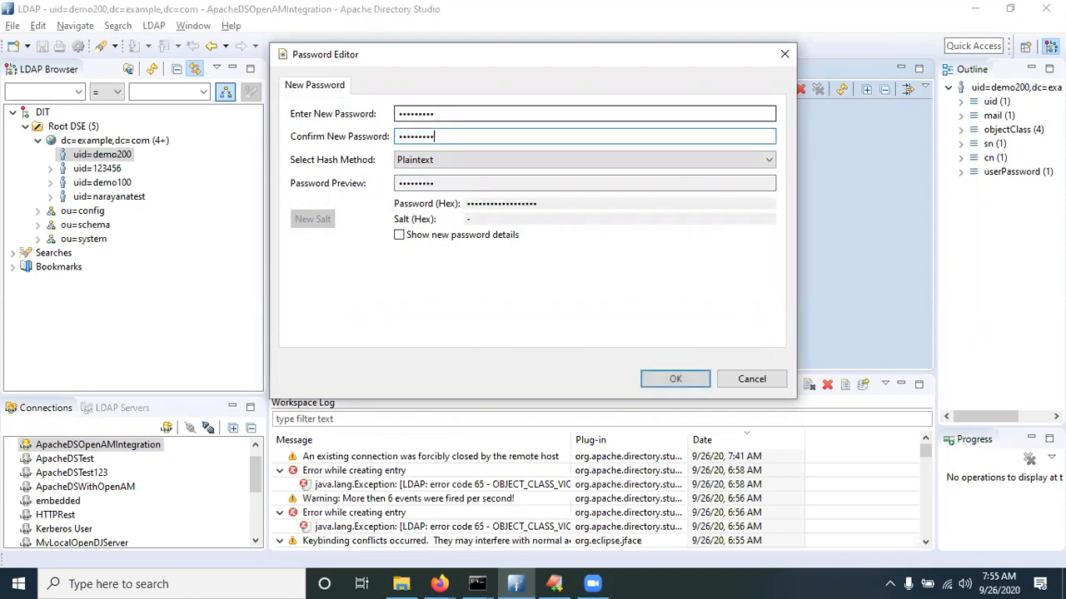
left_click(675, 379)
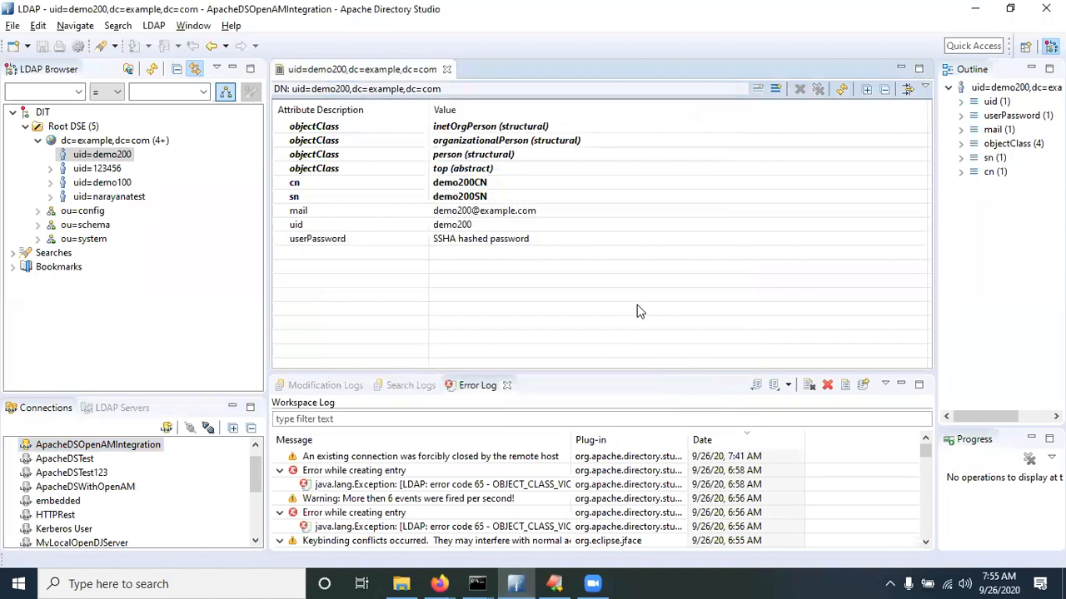
key("alt+Tab")
key("alt+Tab")
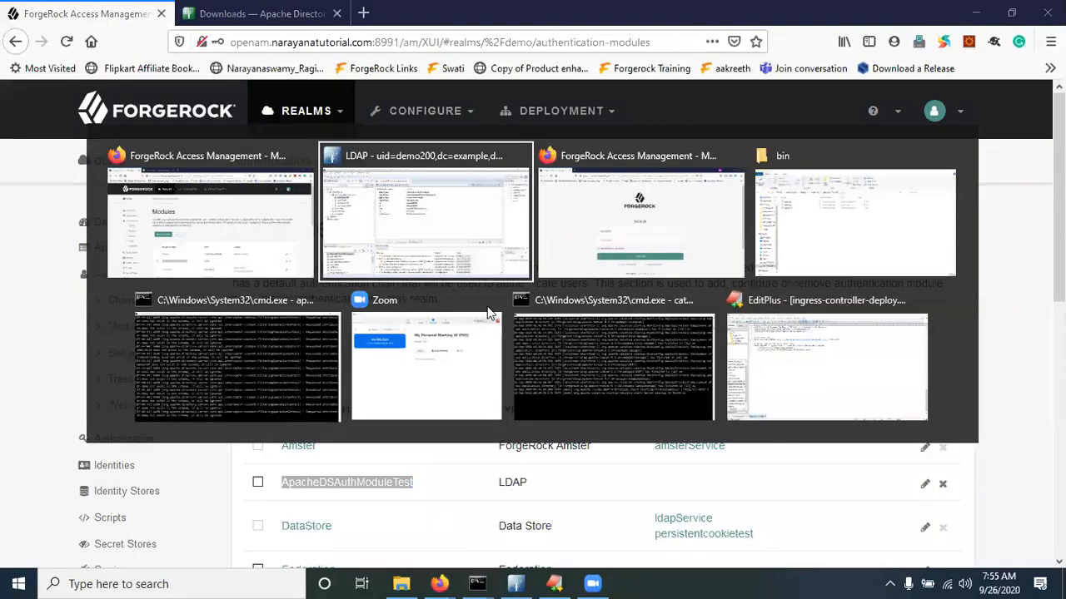
key("alt+Tab")
Enter demo200's password on the demo realm sign-in page and log in
left_click(899, 232)
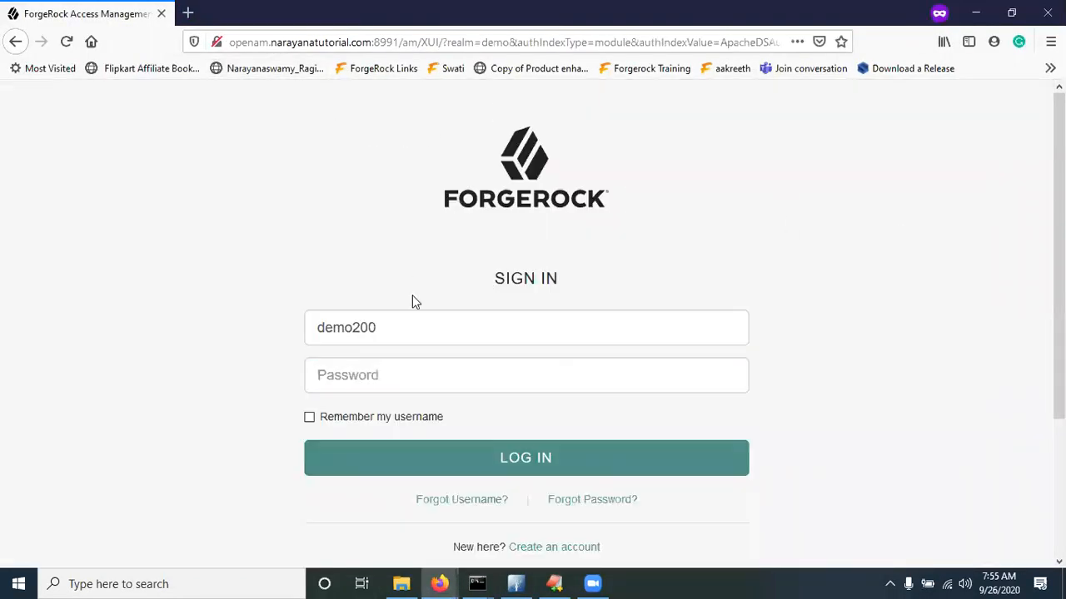
left_click(388, 326)
left_click(233, 316)
left_click(366, 375)
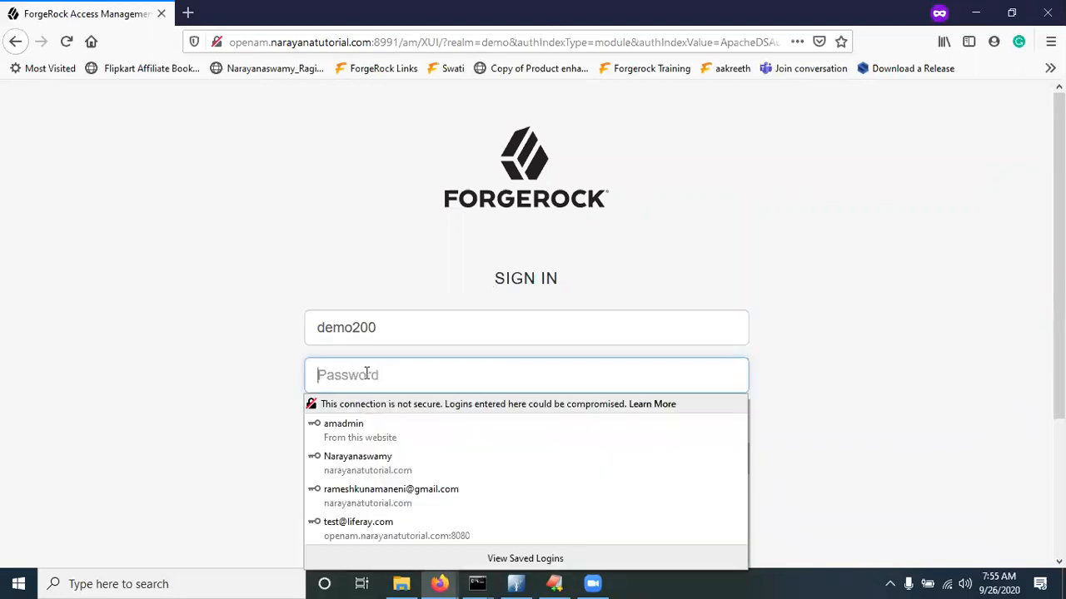
type("•••••••")
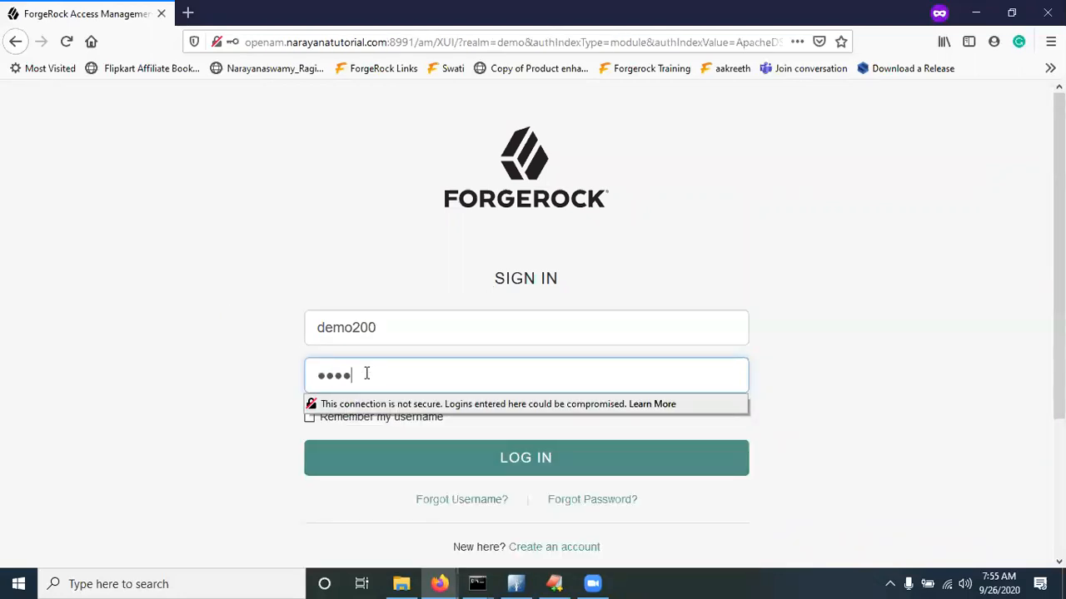
left_click(176, 290)
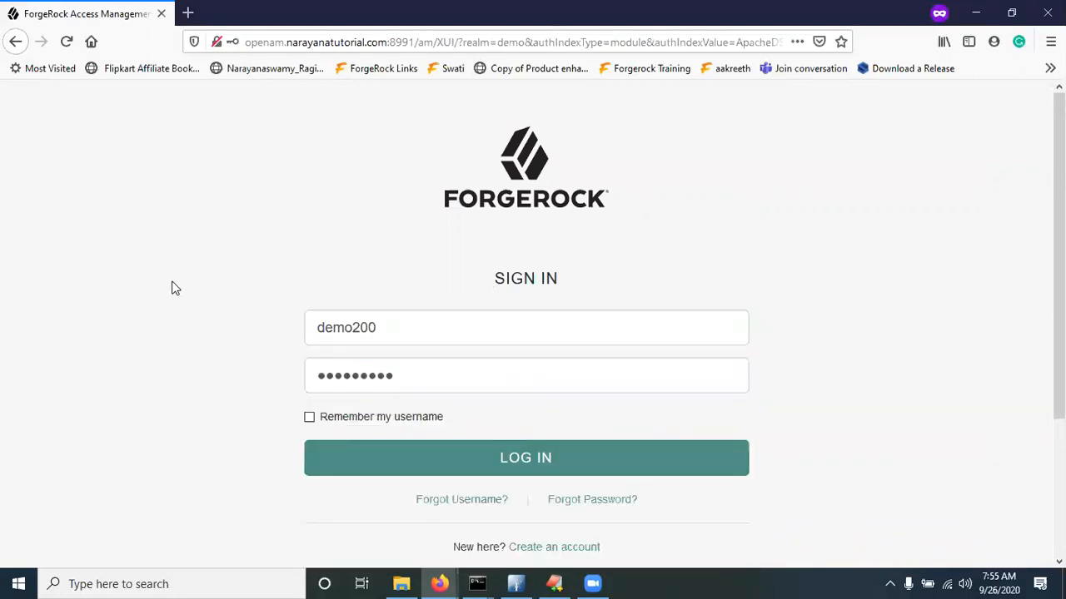
left_click(527, 467)
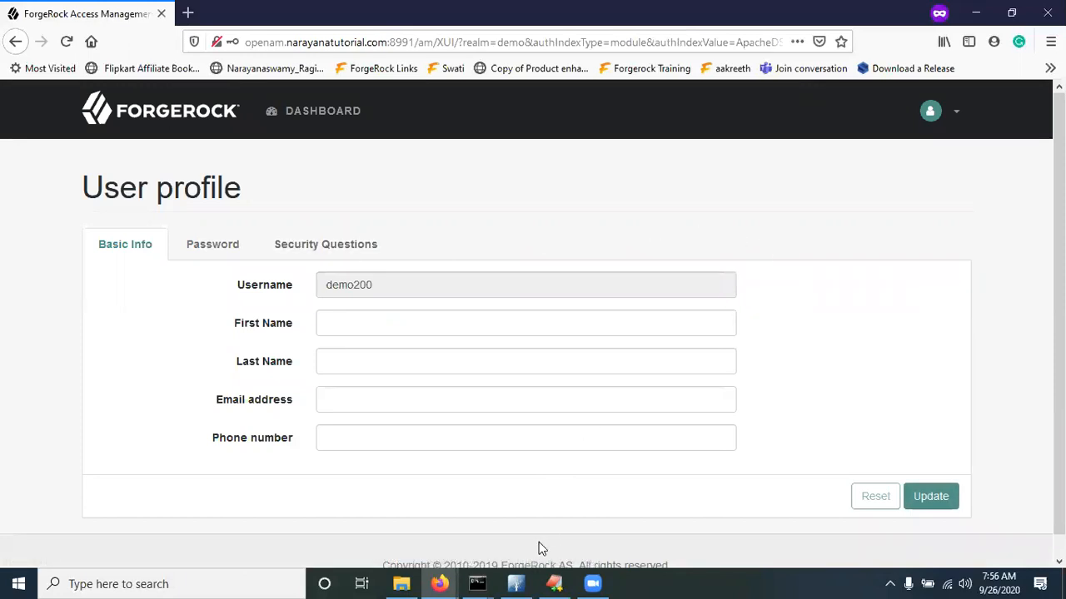
mouse_move(518, 583)
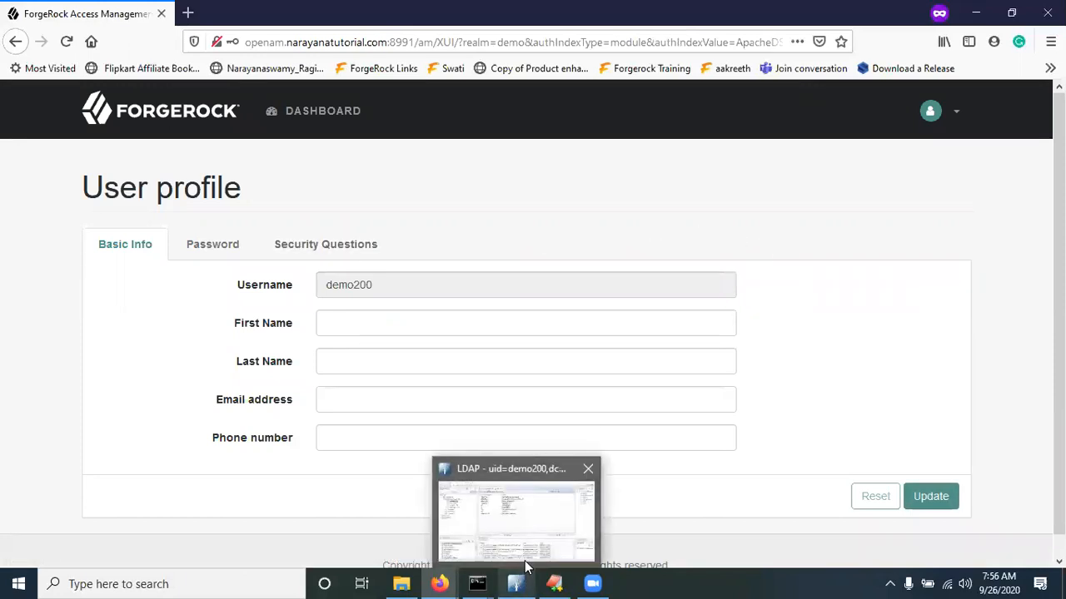
left_click(525, 564)
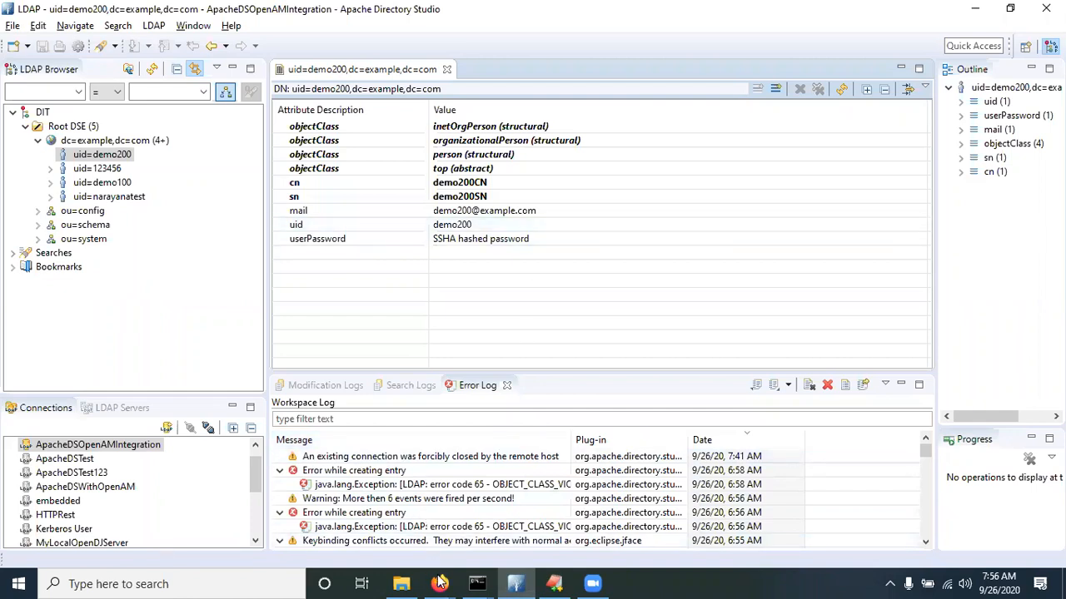
mouse_move(439, 584)
left_click(515, 523)
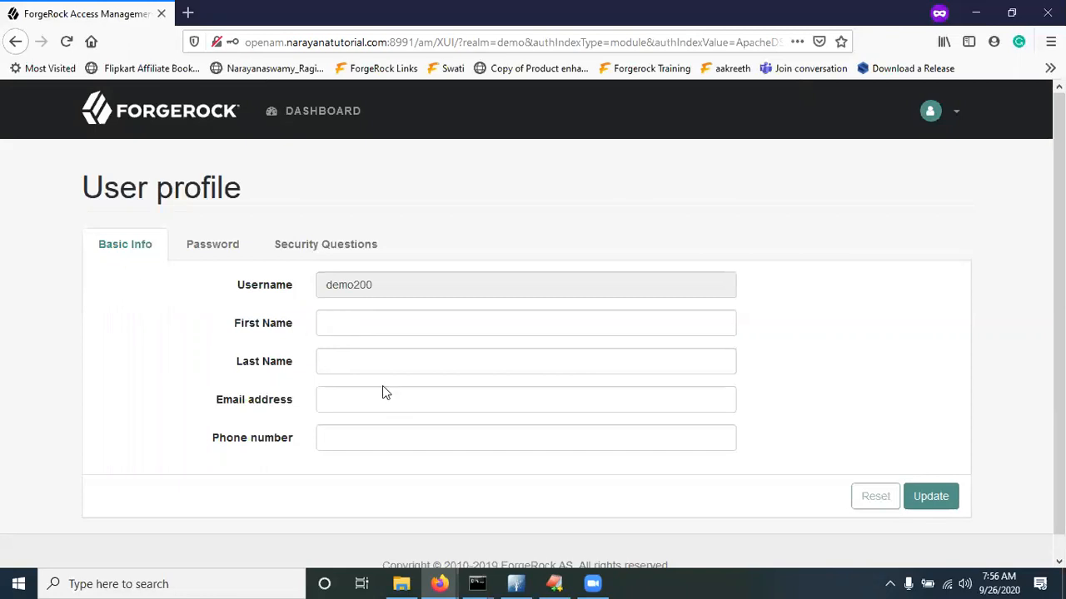
left_click(516, 584)
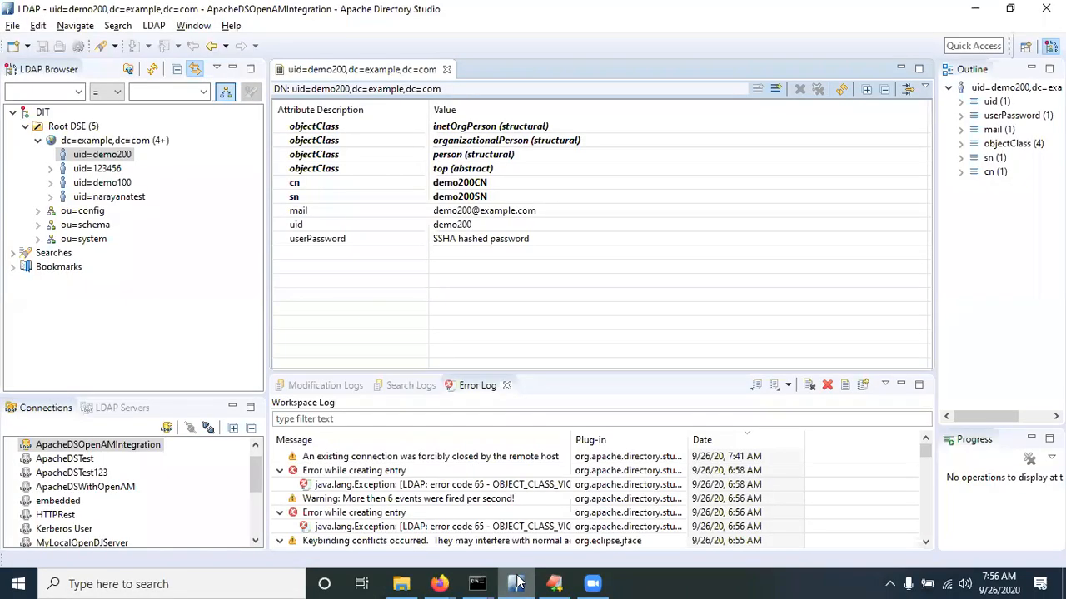
left_click(516, 584)
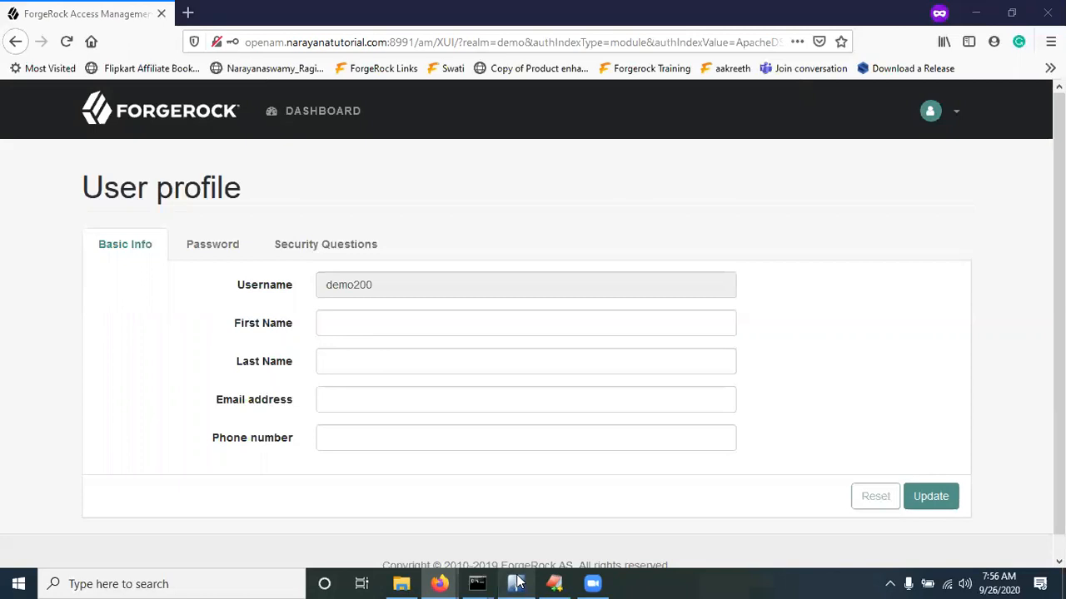
left_click(516, 584)
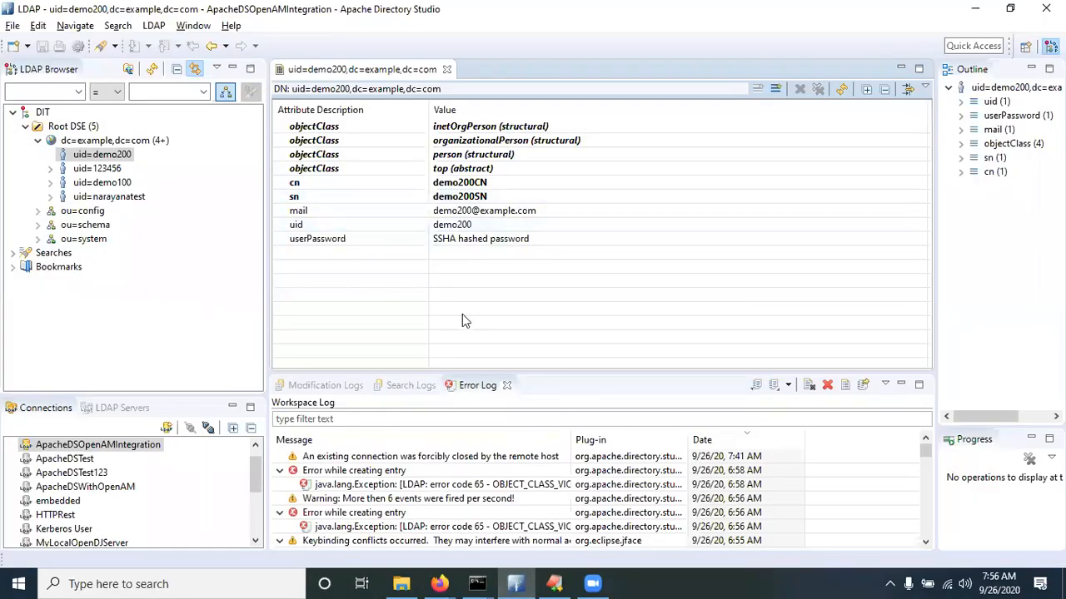
left_click(514, 583)
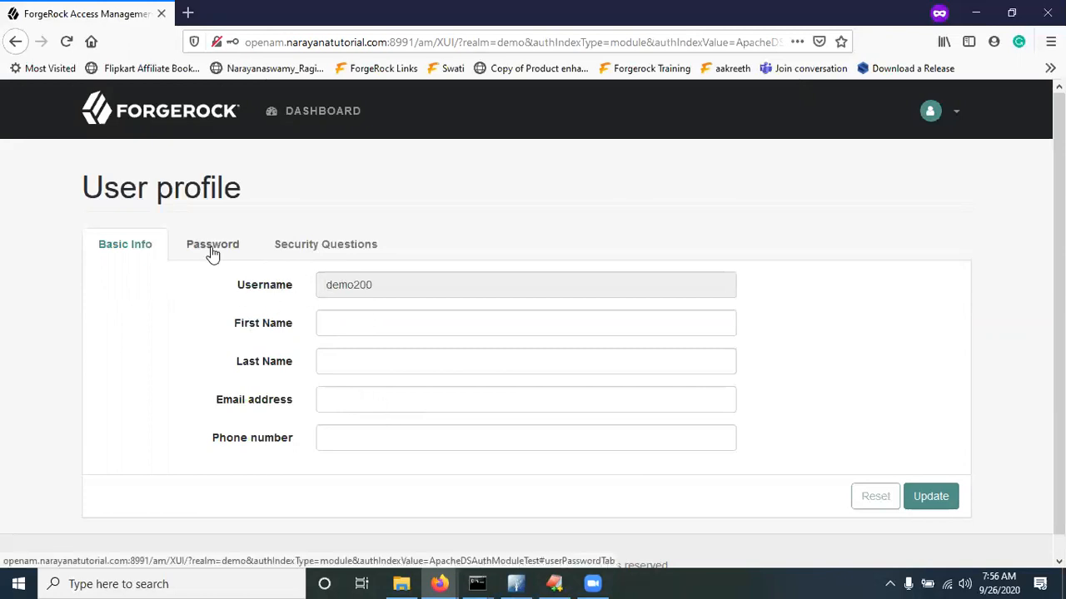
left_click(364, 325)
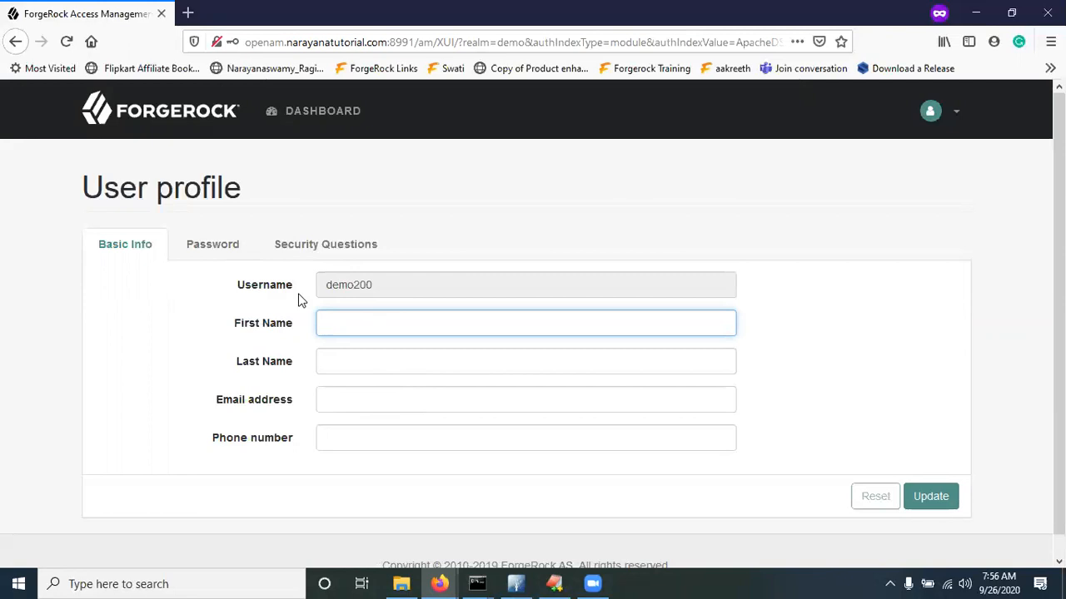
left_click(515, 583)
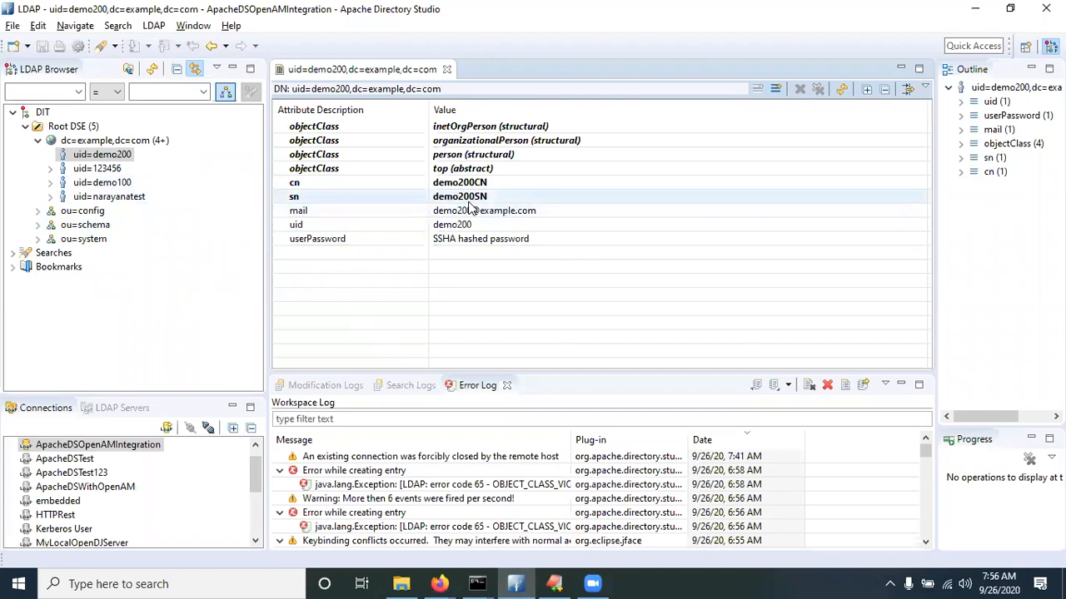
key("alt+Tab")
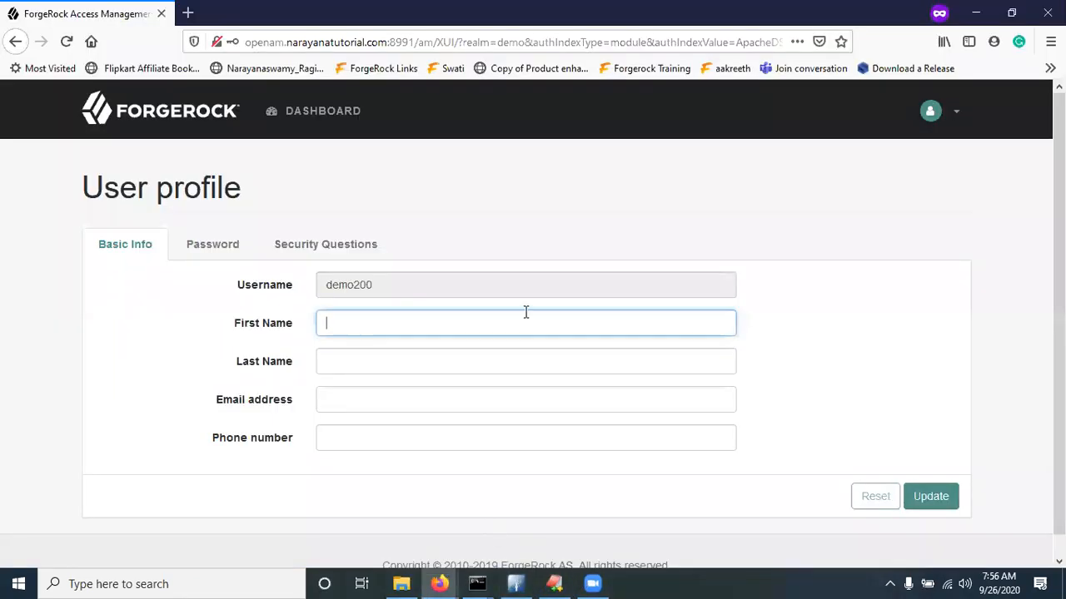
Try saving 'demo200fname' as demo200's first name on the profile page
left_click(949, 122)
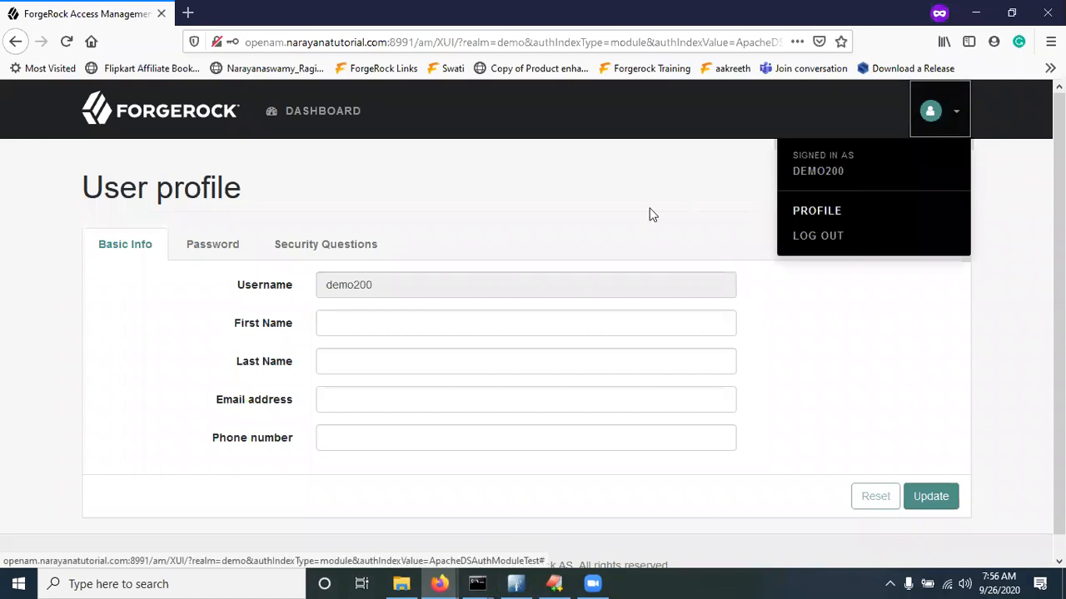
left_click(584, 208)
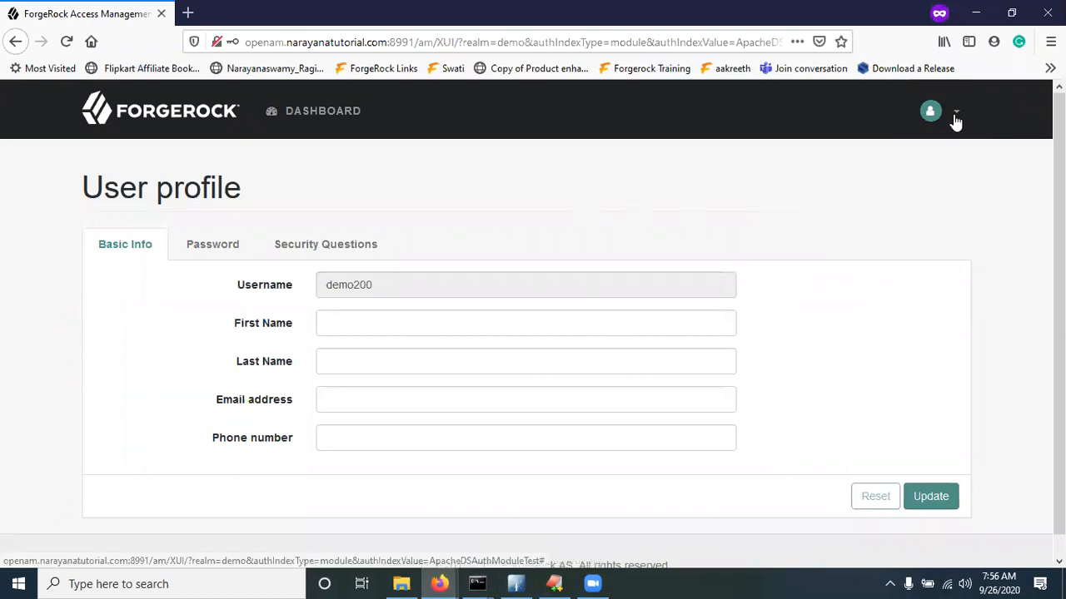
left_click(358, 329)
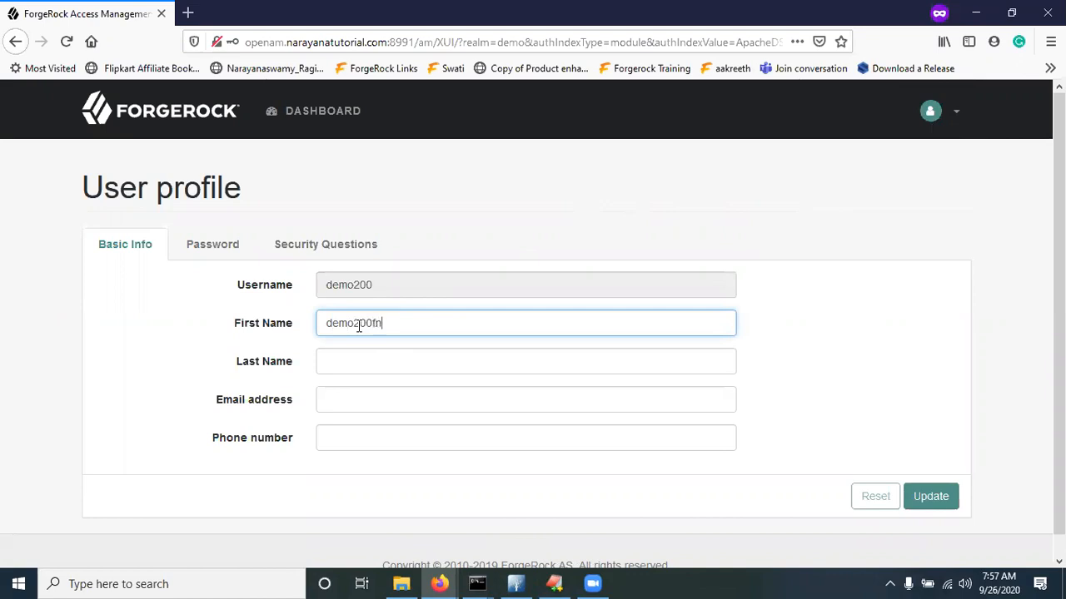
left_click(956, 493)
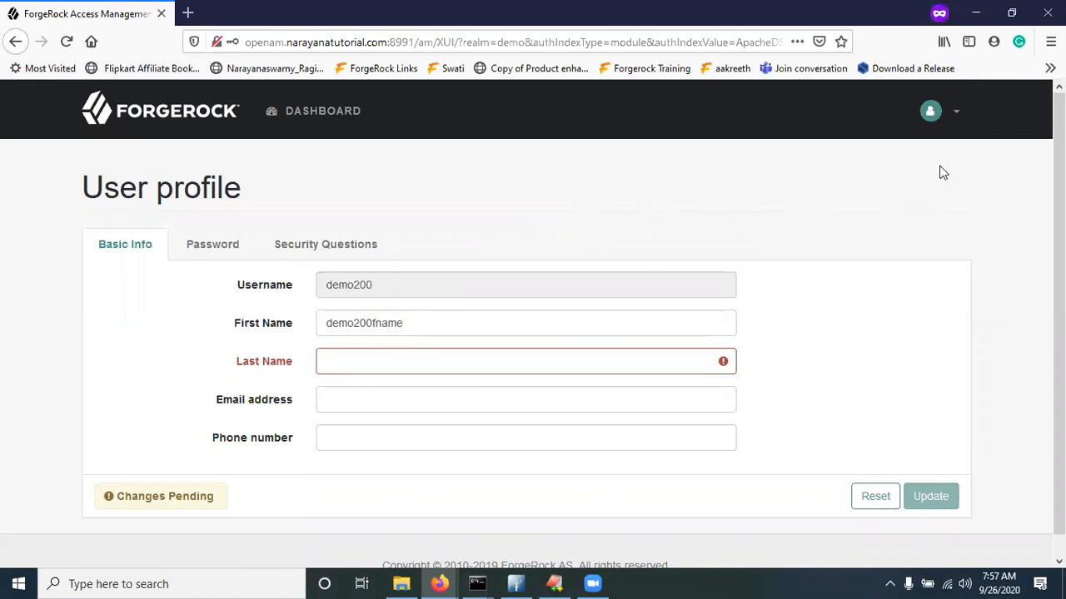
Log demo200 out from the account menu and return to Apache Directory Studio
left_click(952, 117)
left_click(828, 237)
key("alt+Tab")
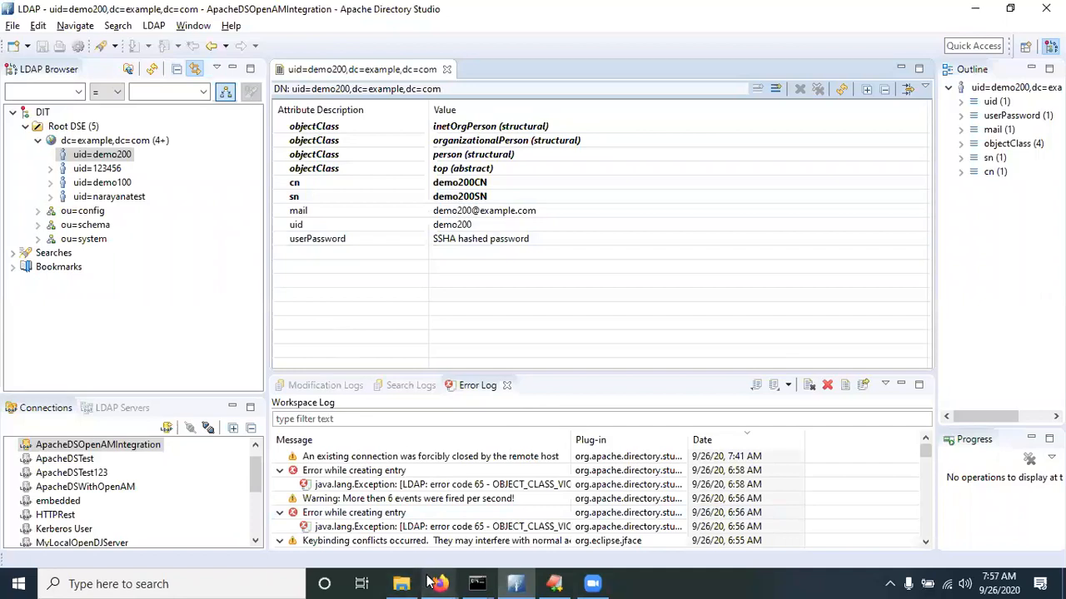
Bring the admin console forward and reload the Modules page
mouse_move(439, 582)
left_click(383, 533)
left_click(492, 282)
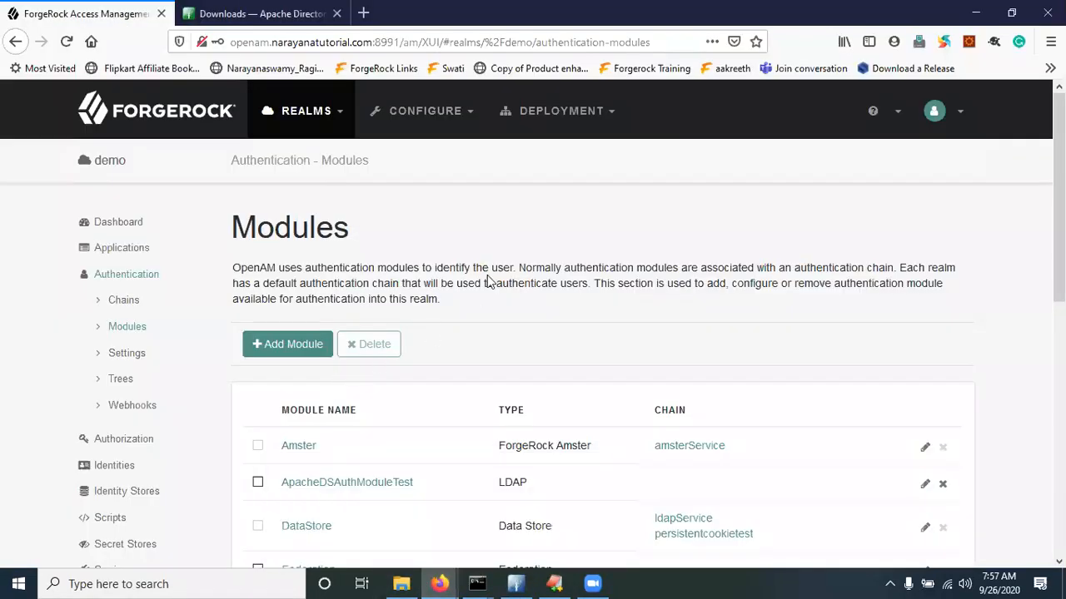
scroll(517, 333, "down", 2)
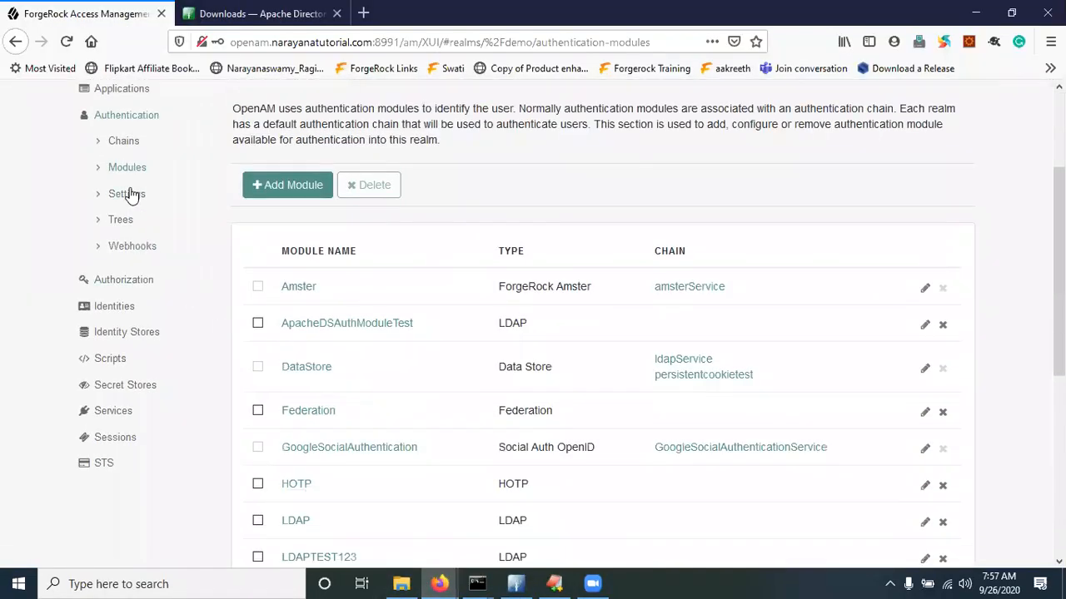
left_click(67, 44)
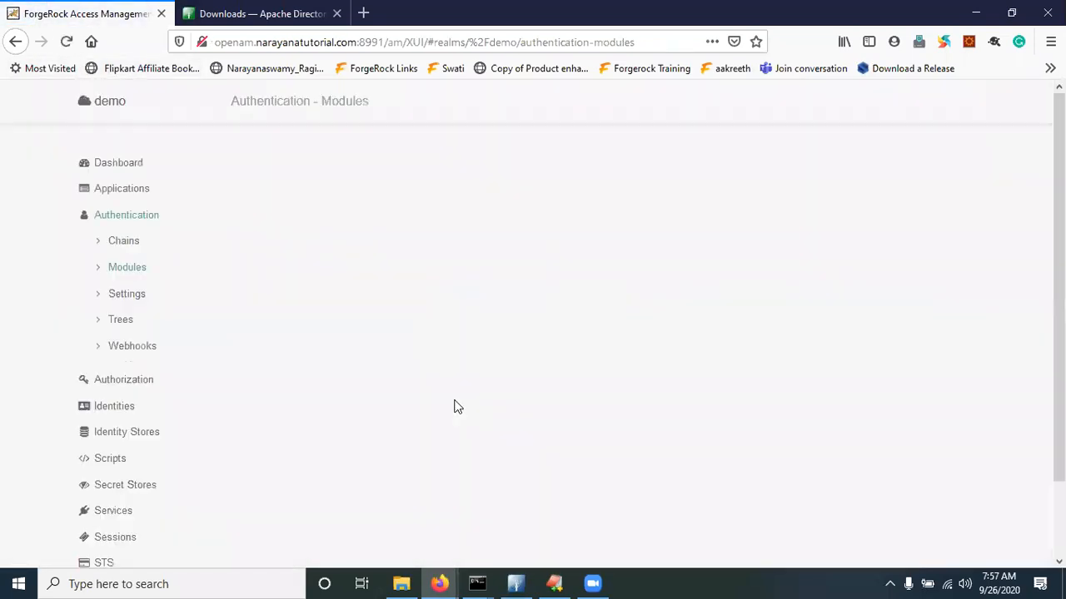
scroll(455, 405, "down", 3)
scroll(332, 497, "down", 4)
scroll(197, 222, "up", 5)
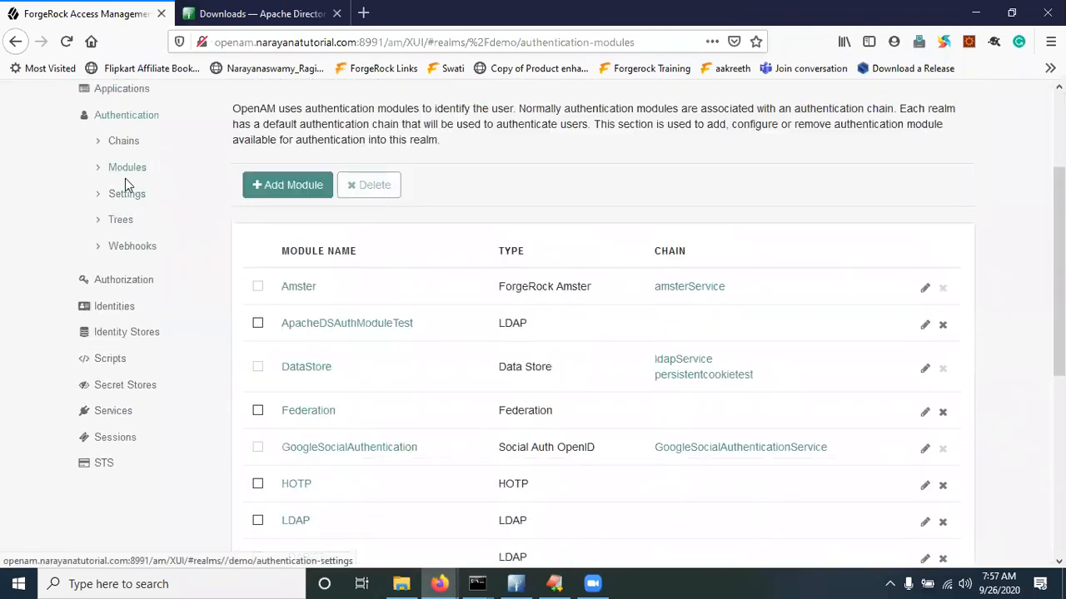
Set the demo realm's authentication User Profile option to Required and save
left_click(133, 202)
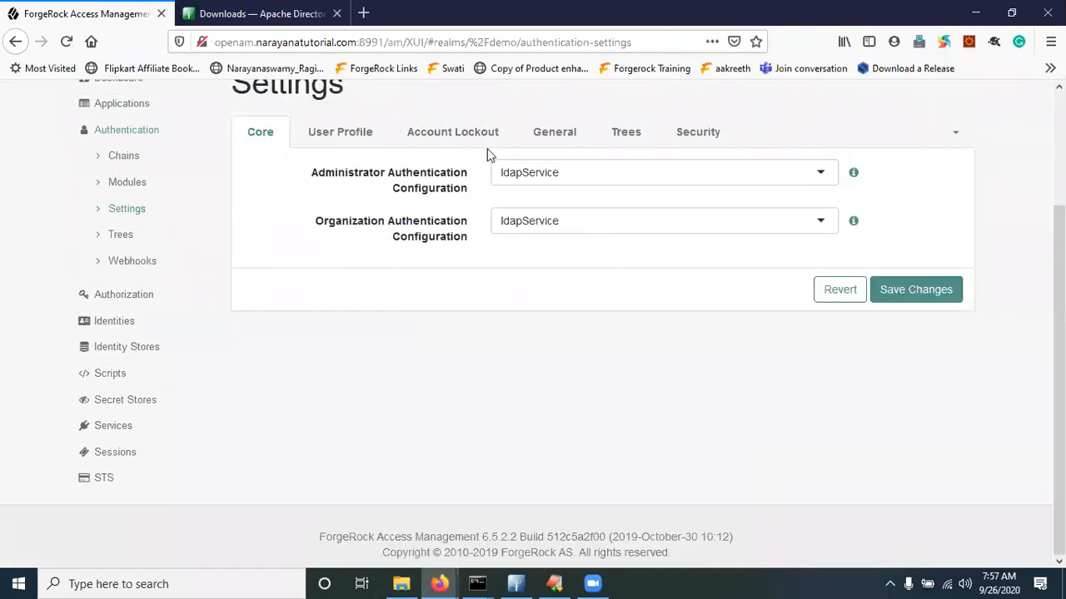
left_click(356, 133)
left_click(543, 174)
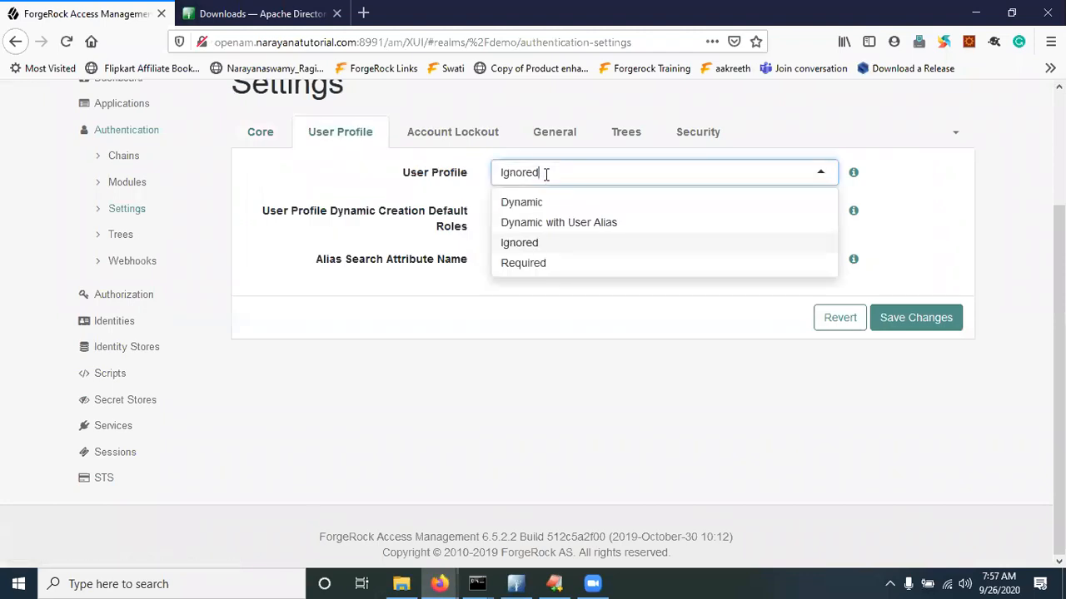
left_click(525, 264)
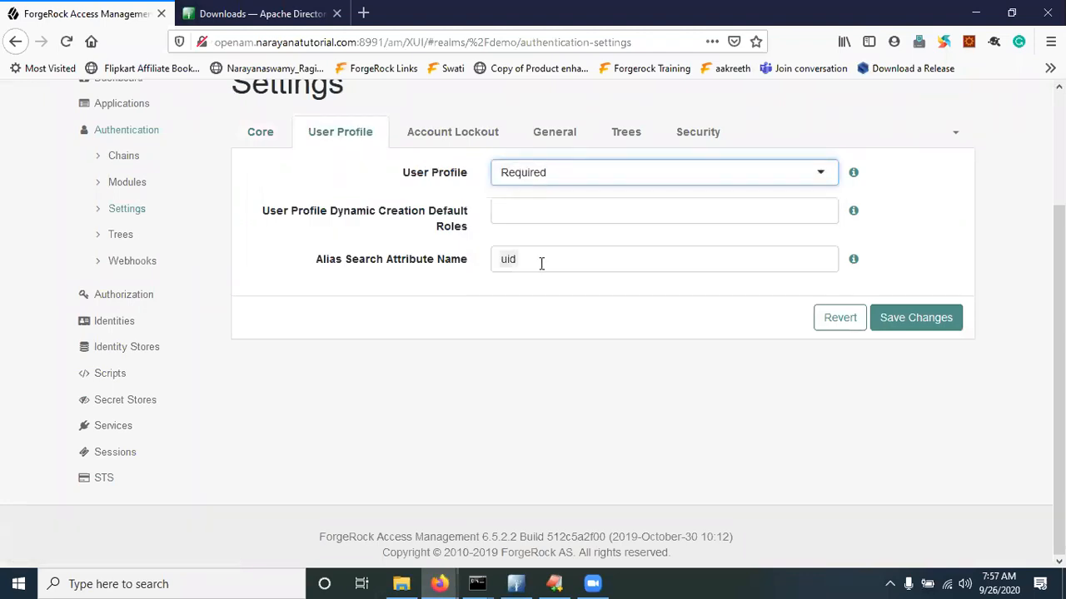
left_click(916, 325)
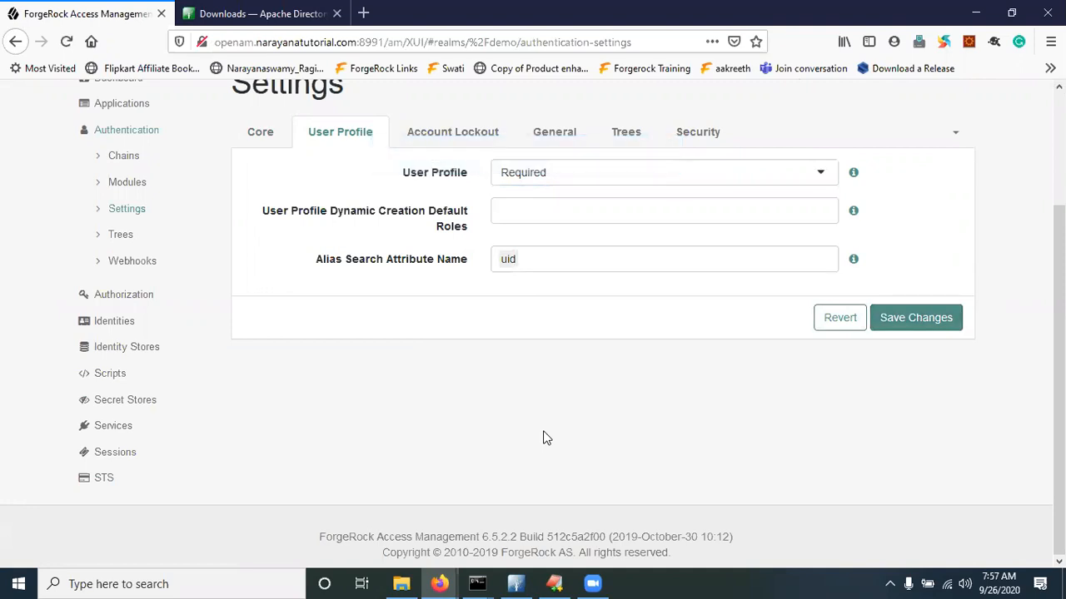
left_click(450, 583)
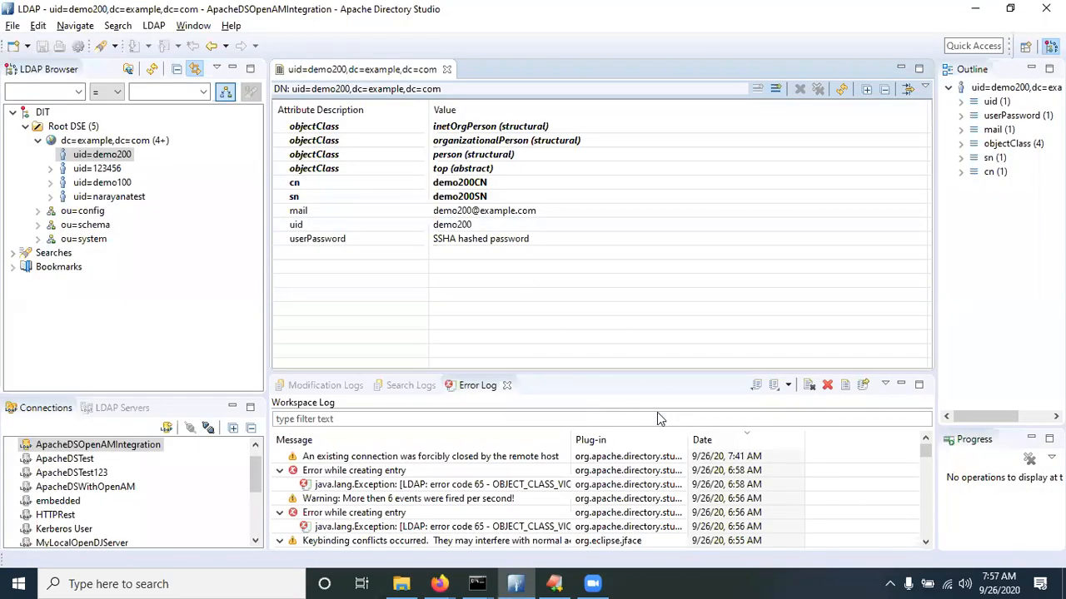
Return the logged-out browser window to the demo realm sign-in page
mouse_move(453, 583)
left_click(497, 539)
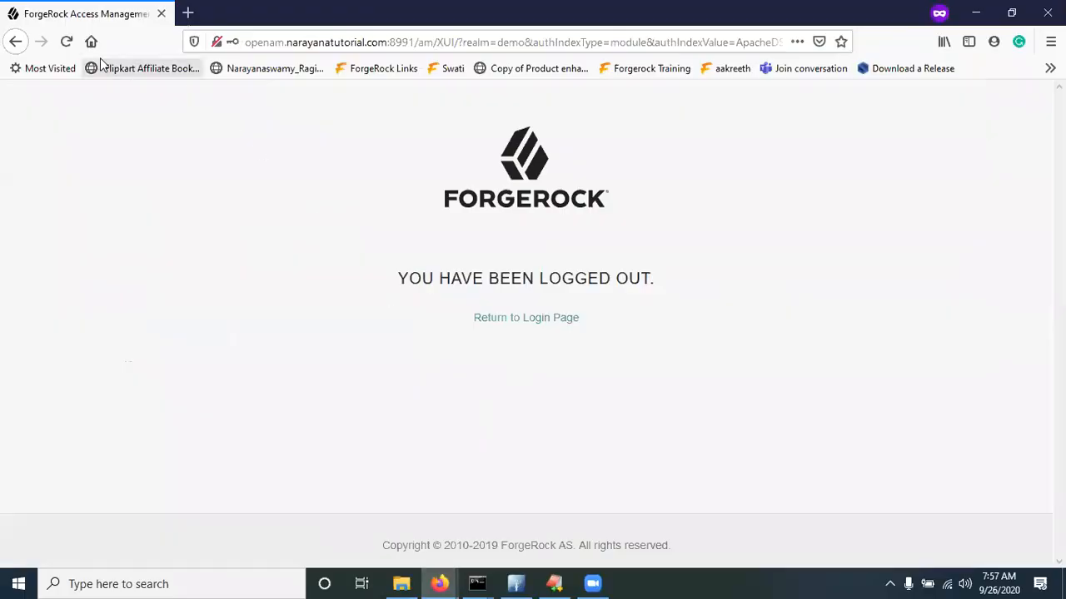
left_click(524, 321)
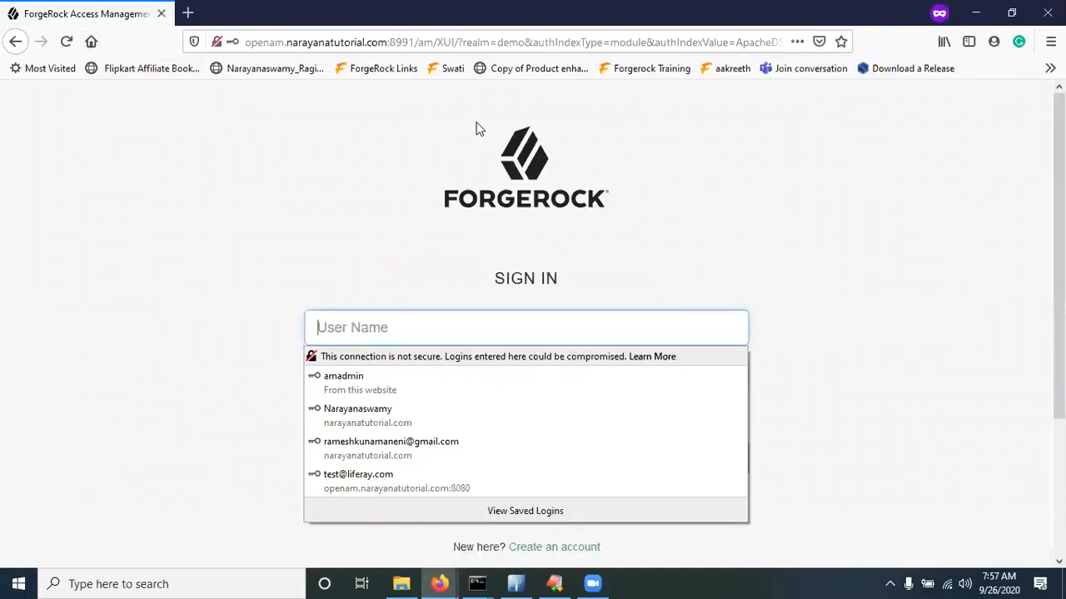
double_click(540, 40)
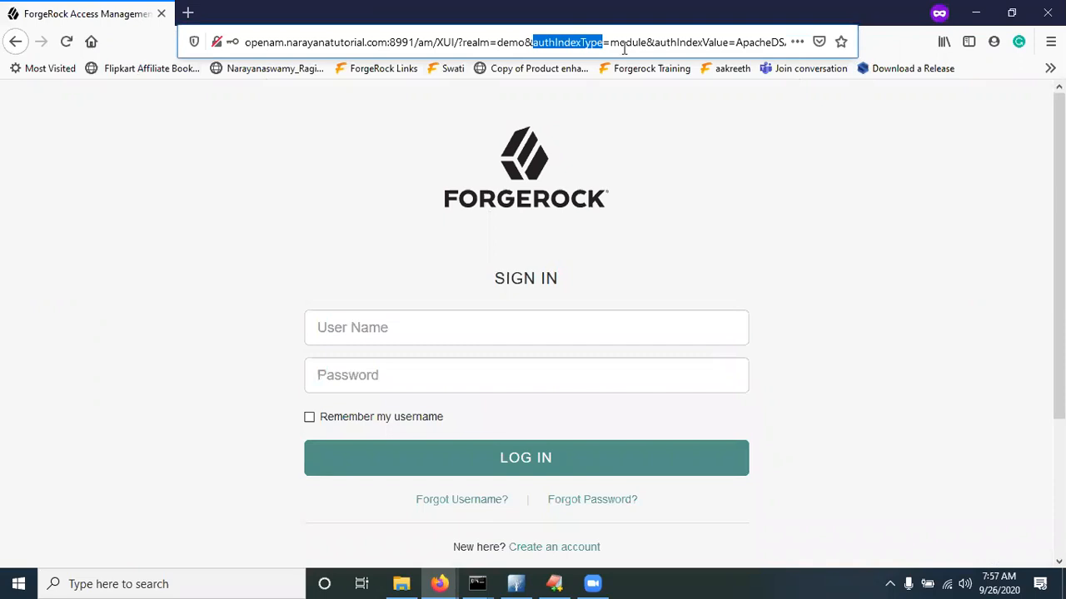
double_click(671, 41)
Sign in as demo200 with its password, which is rejected as 'User Requires Profile to Login'
left_click(902, 222)
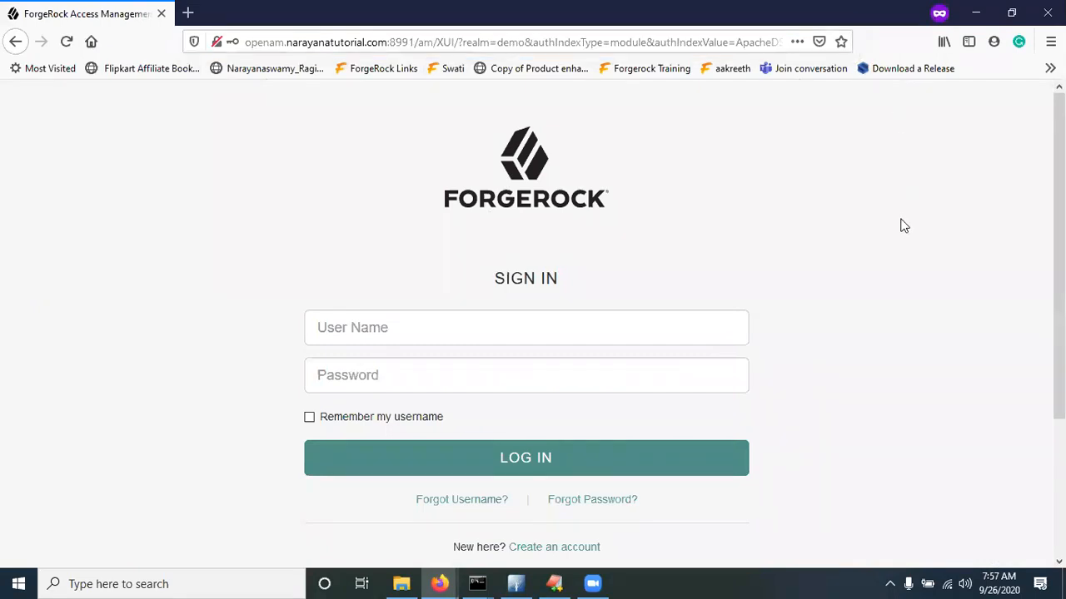
left_click(400, 336)
type("demo200")
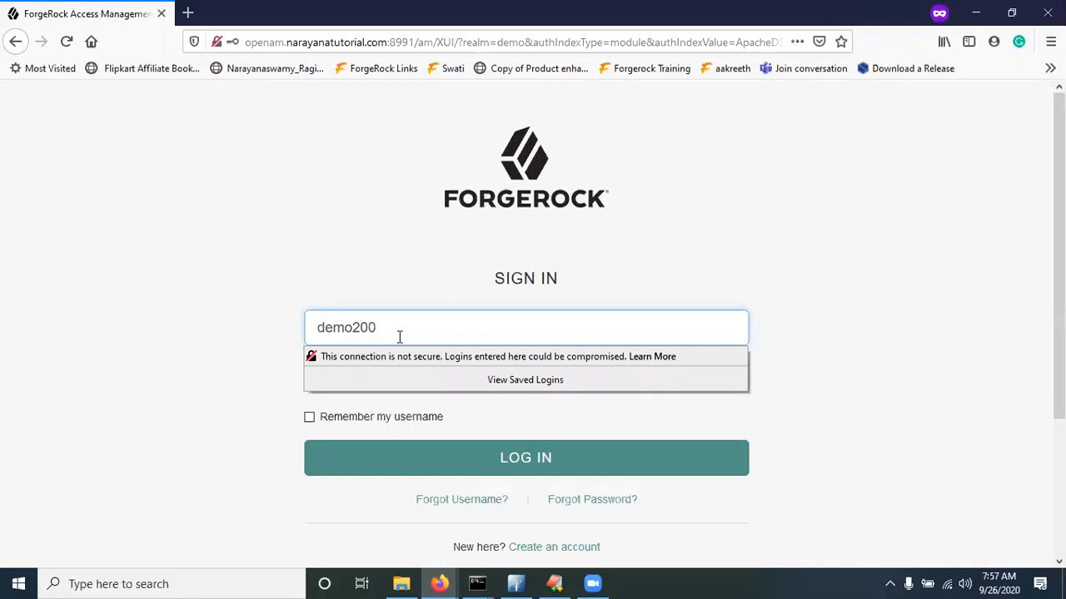
key("Tab")
type("••")
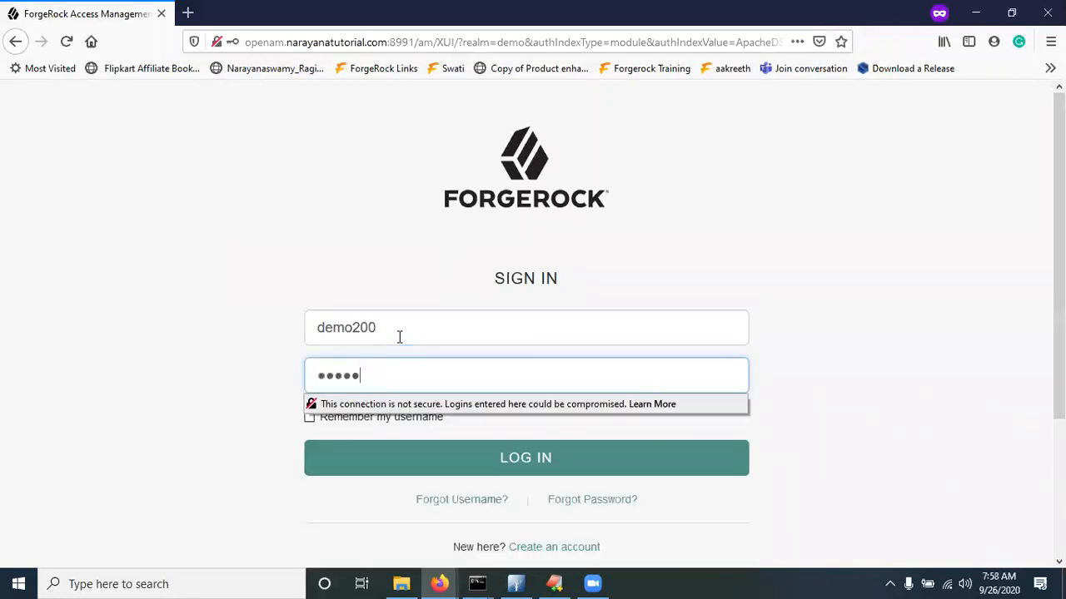
left_click(506, 464)
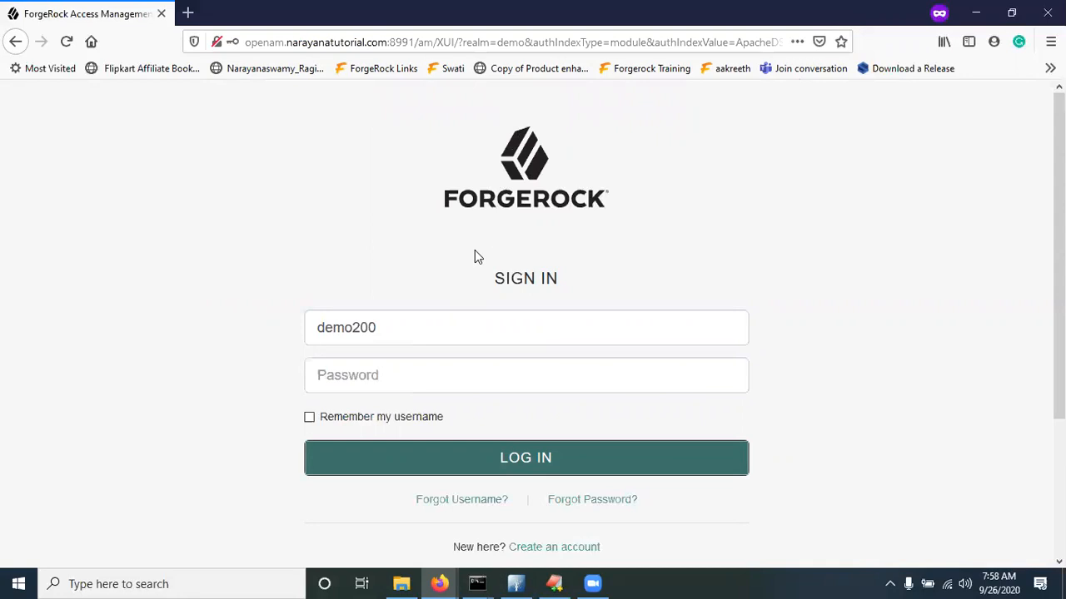
left_click(444, 579)
In the admin window, look through the demo realm's Identities and Identity Stores lists
left_click(368, 531)
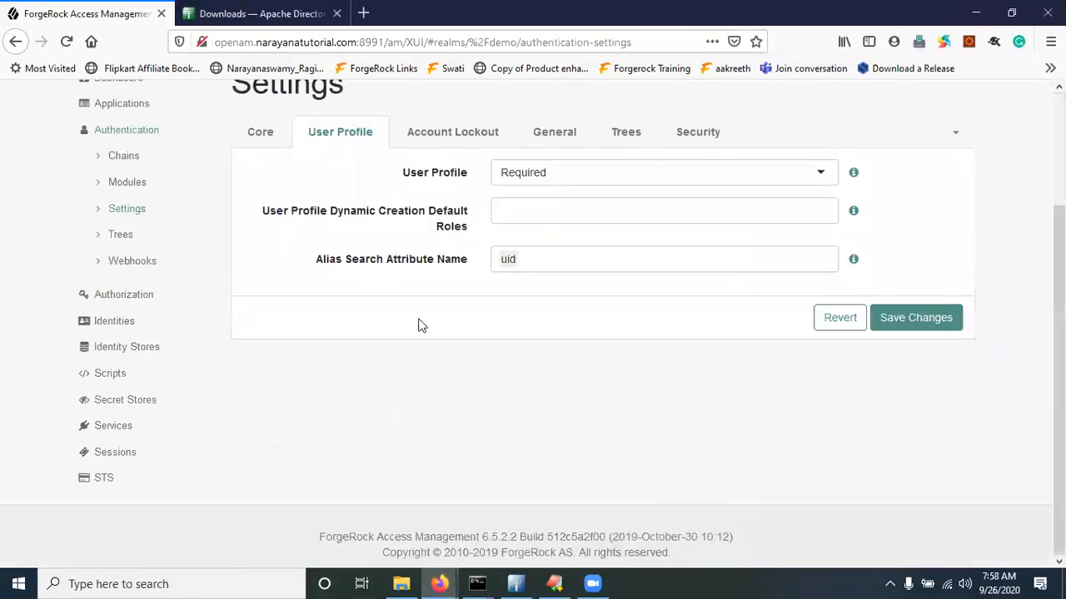
scroll(246, 310, "up", 3)
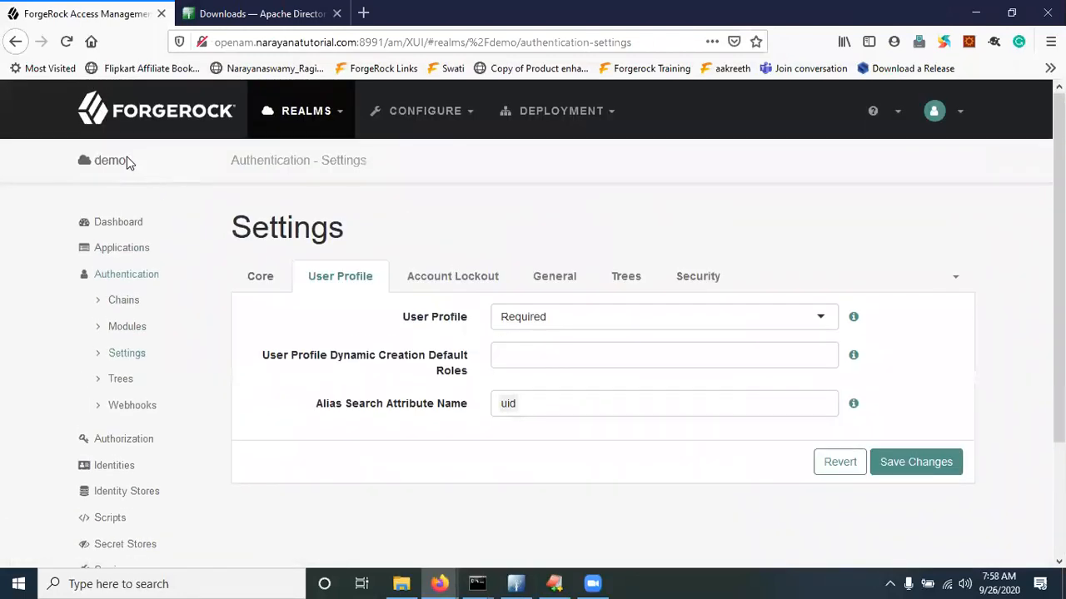
left_click(118, 471)
left_click(126, 496)
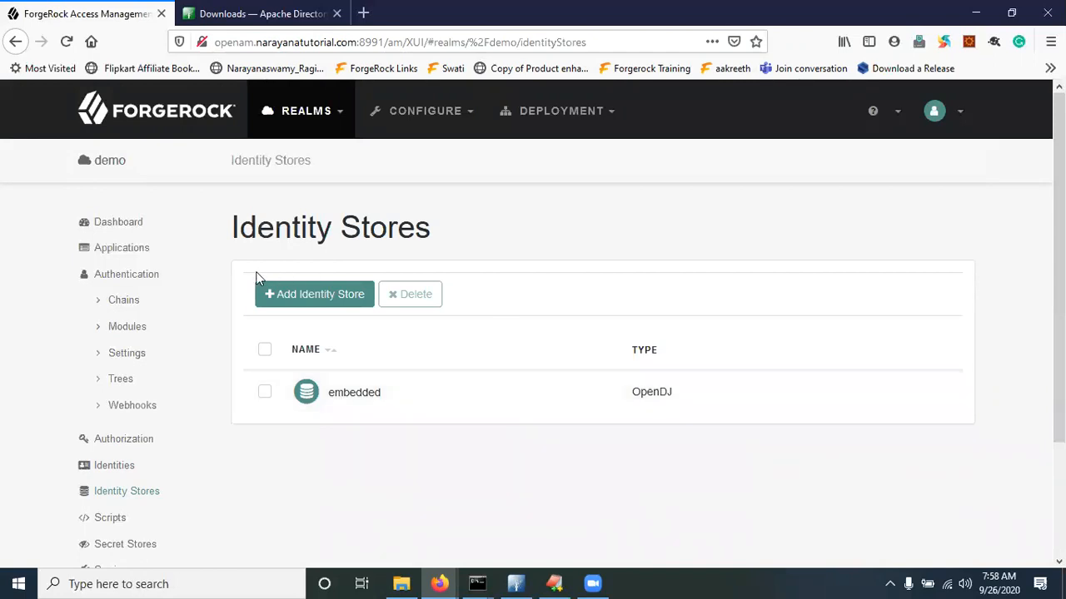
Change the demo realm's User Profile setting from Required to Dynamic and save
left_click(130, 353)
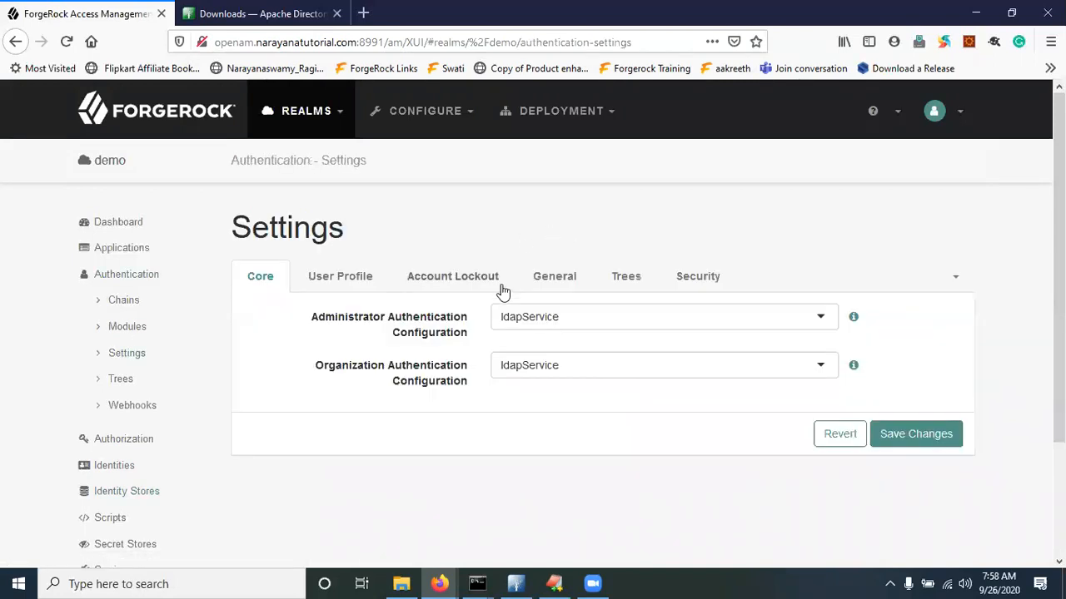
left_click(341, 275)
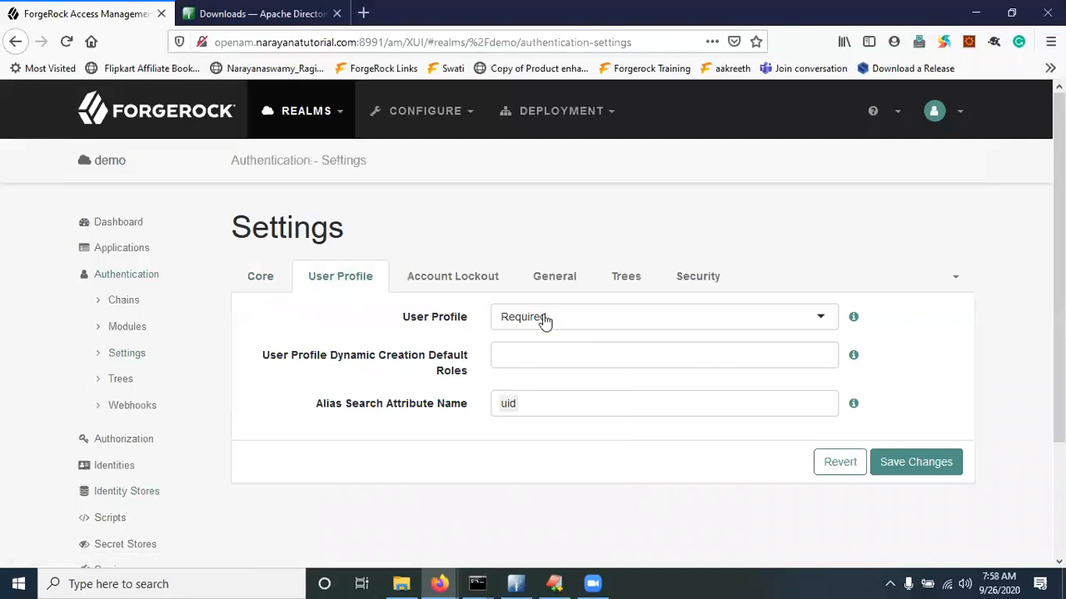
left_click(545, 321)
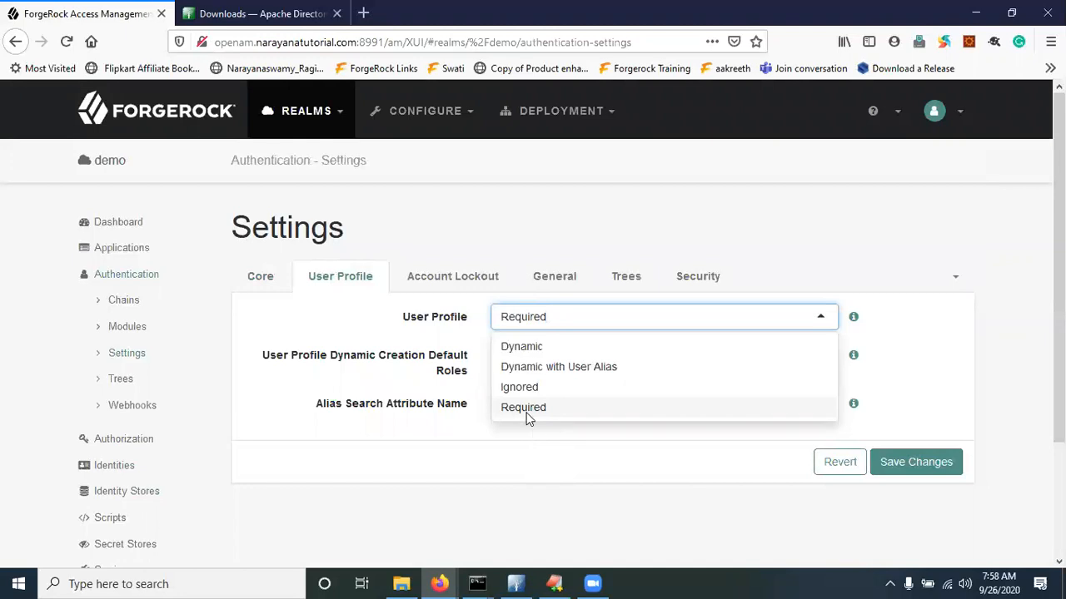
left_click(525, 348)
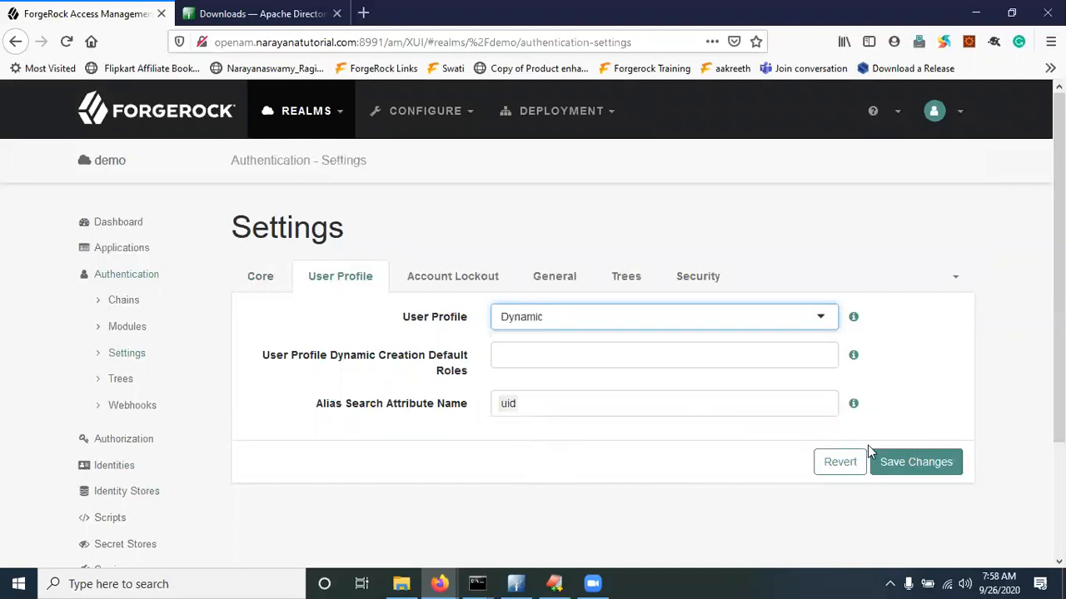
left_click(903, 470)
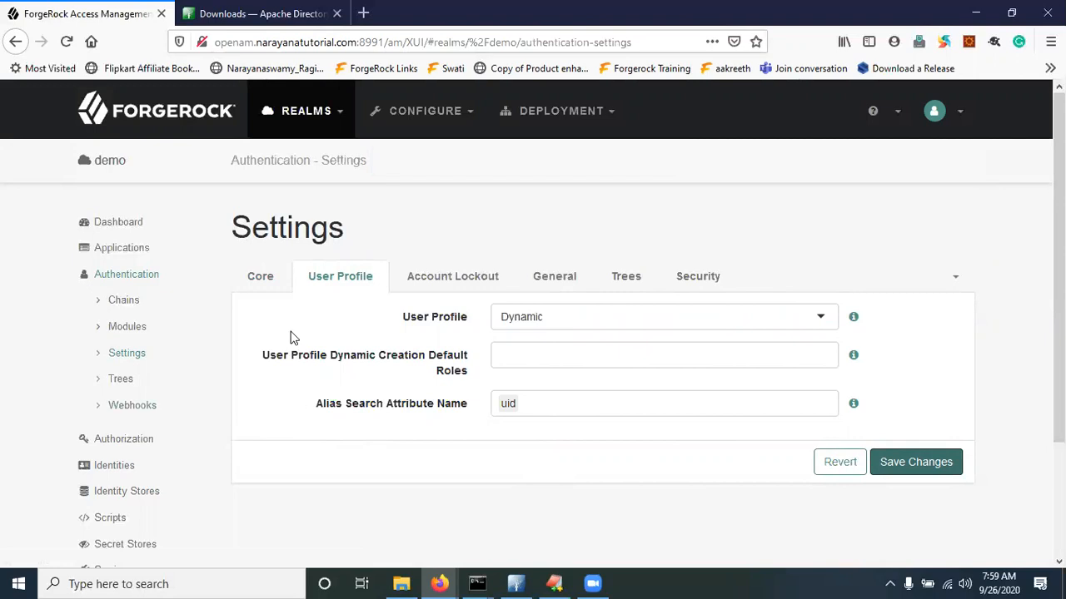
Check the identity stores, then reopen the User Profile settings to confirm Dynamic
left_click(118, 497)
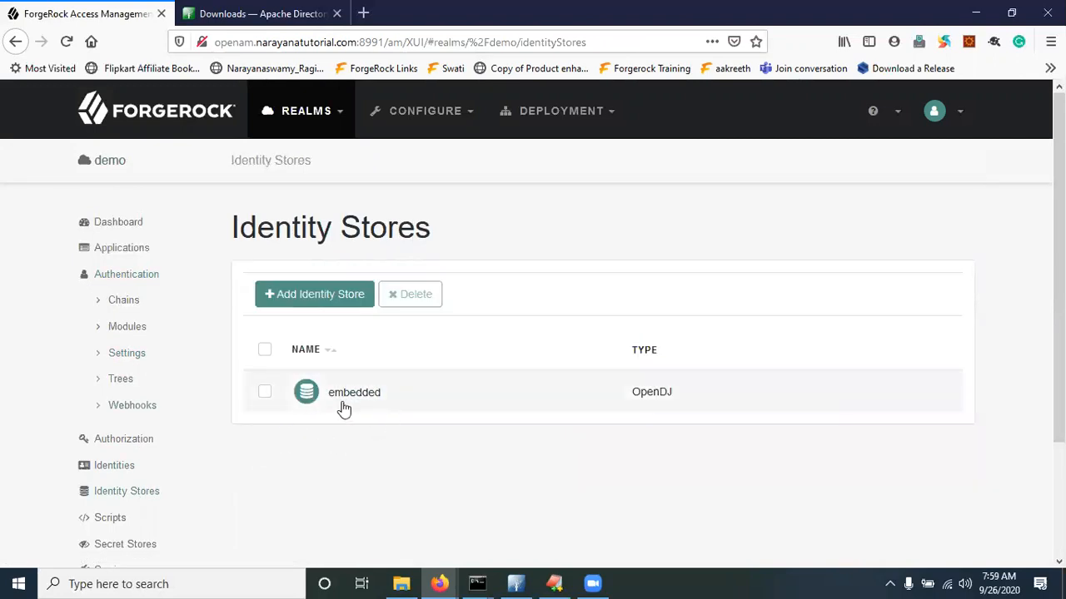
left_click(127, 355)
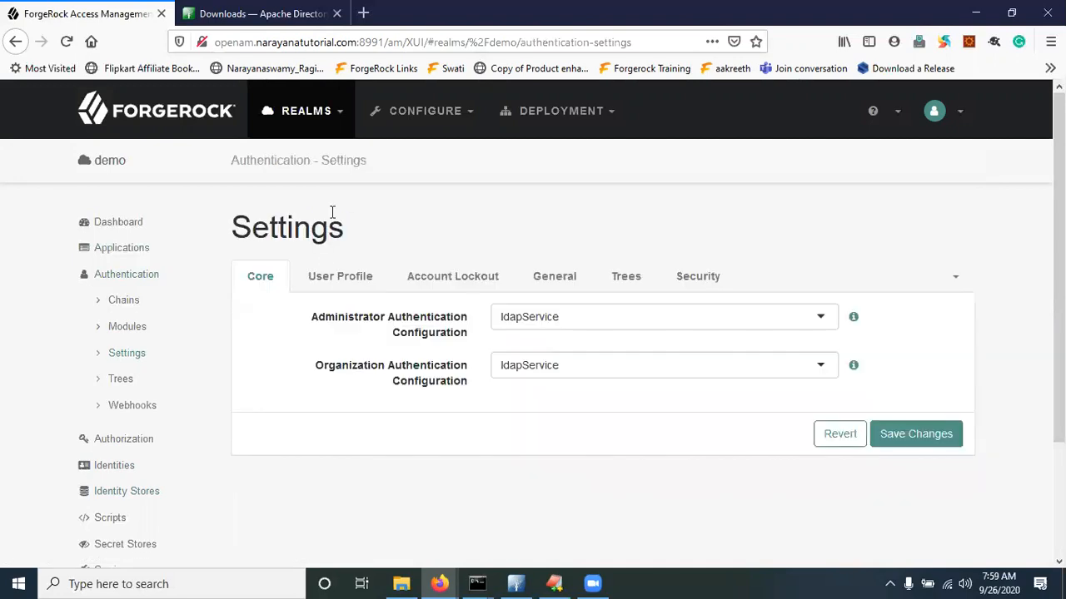
left_click(341, 278)
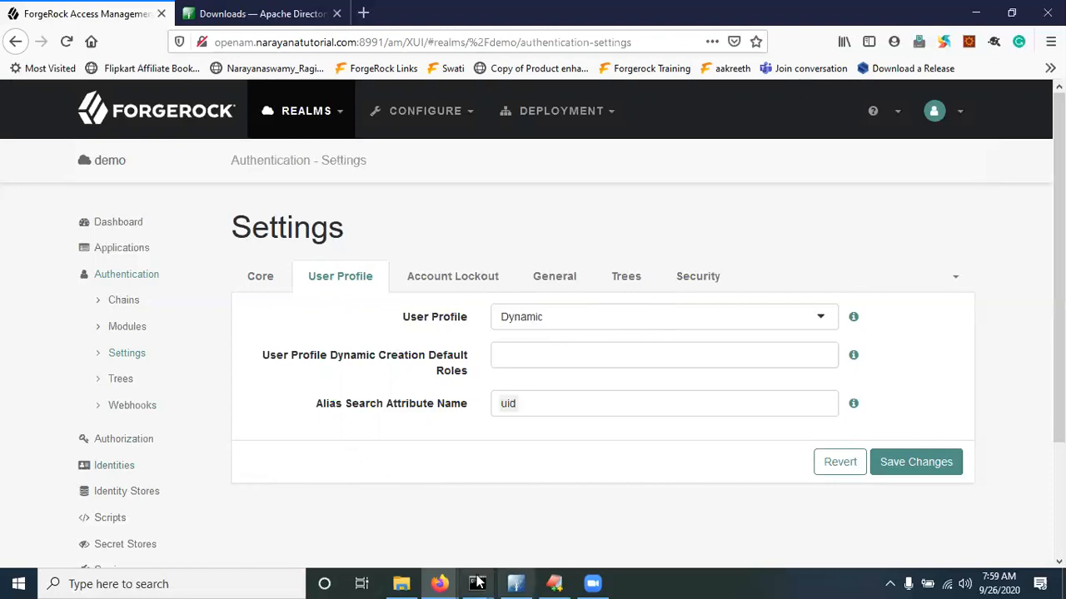
Reload the demo realm sign-in page and enter demo200's user name and password
mouse_move(439, 584)
left_click(510, 526)
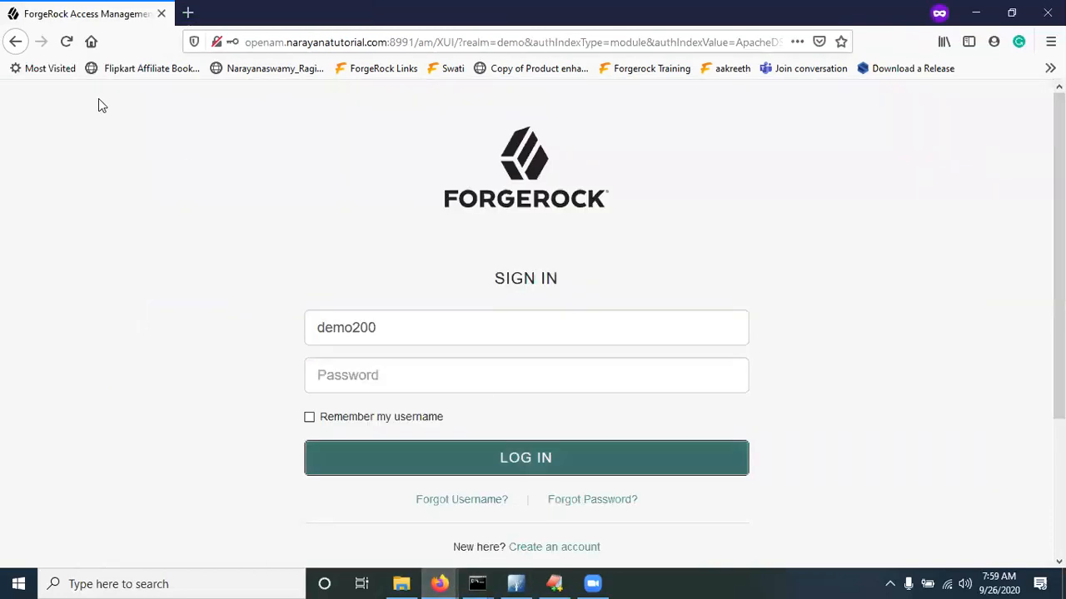
left_click(66, 42)
left_click(461, 343)
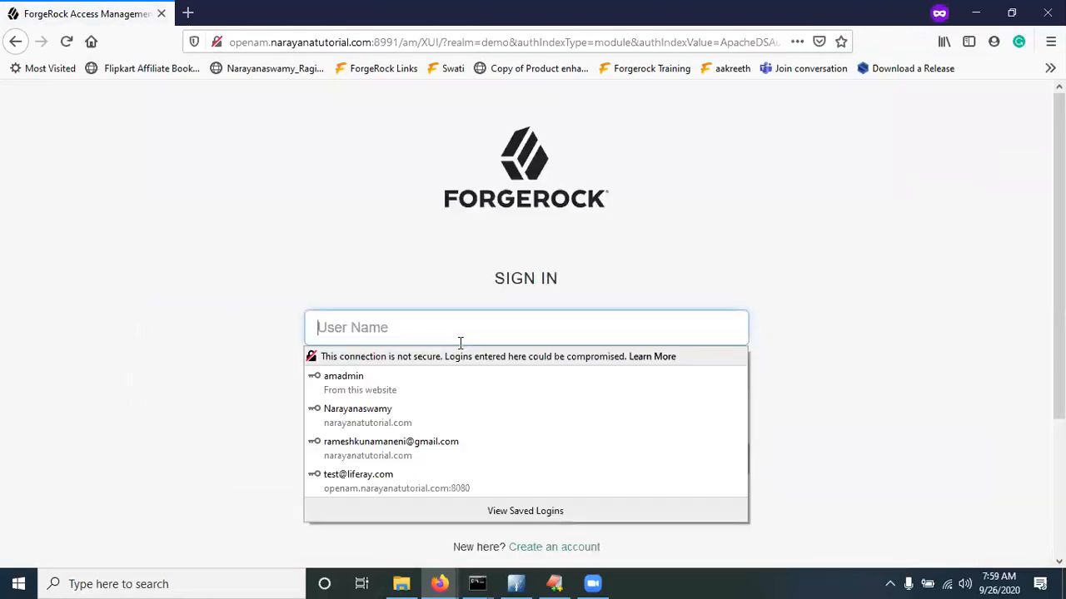
type("demo200")
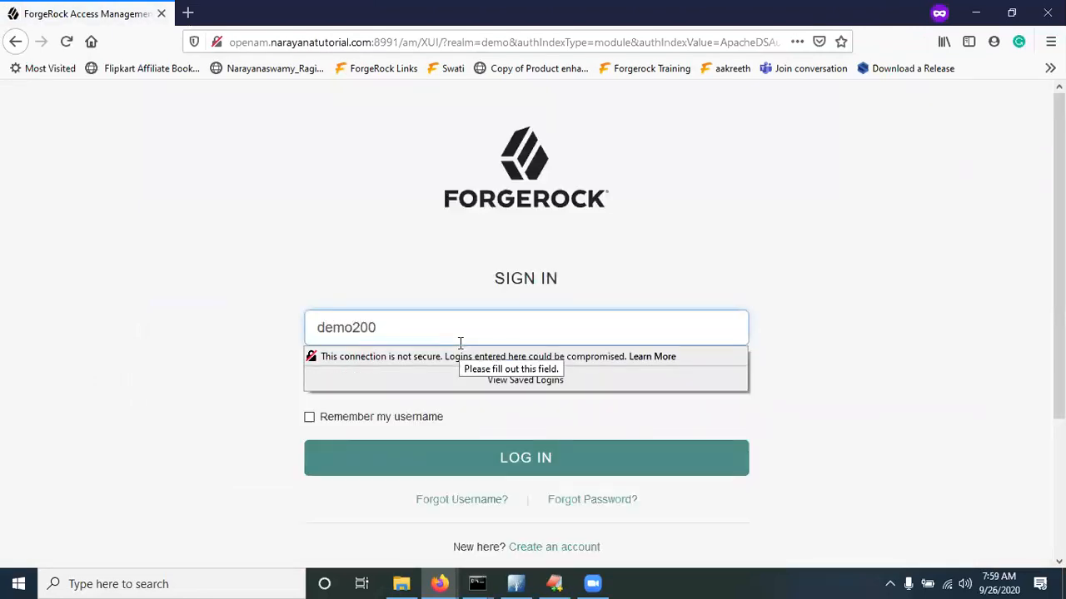
key("Tab")
type("pa")
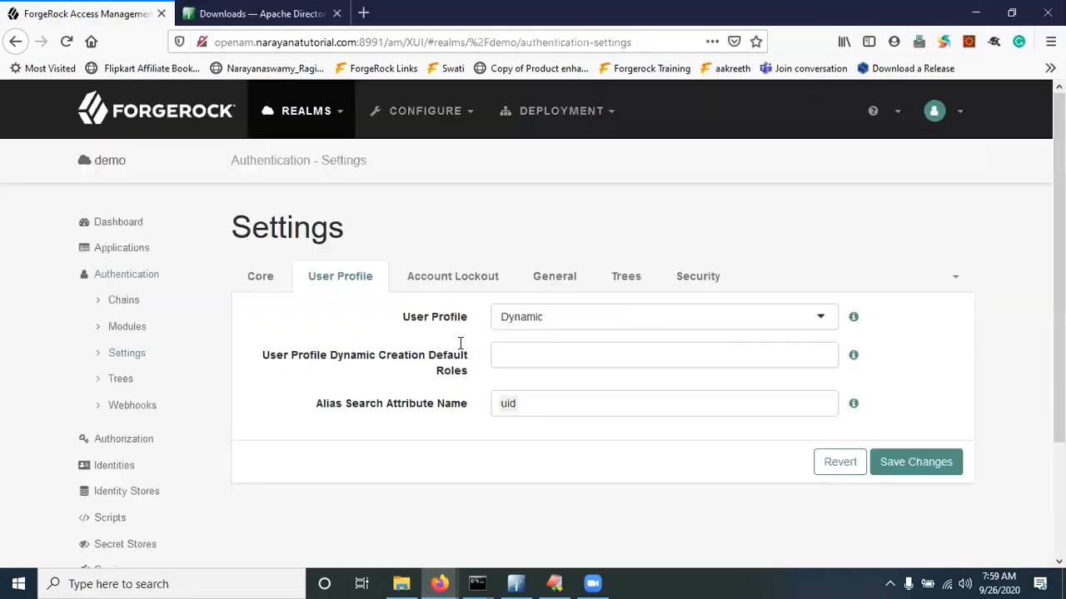
scroll(164, 364, "down", 3)
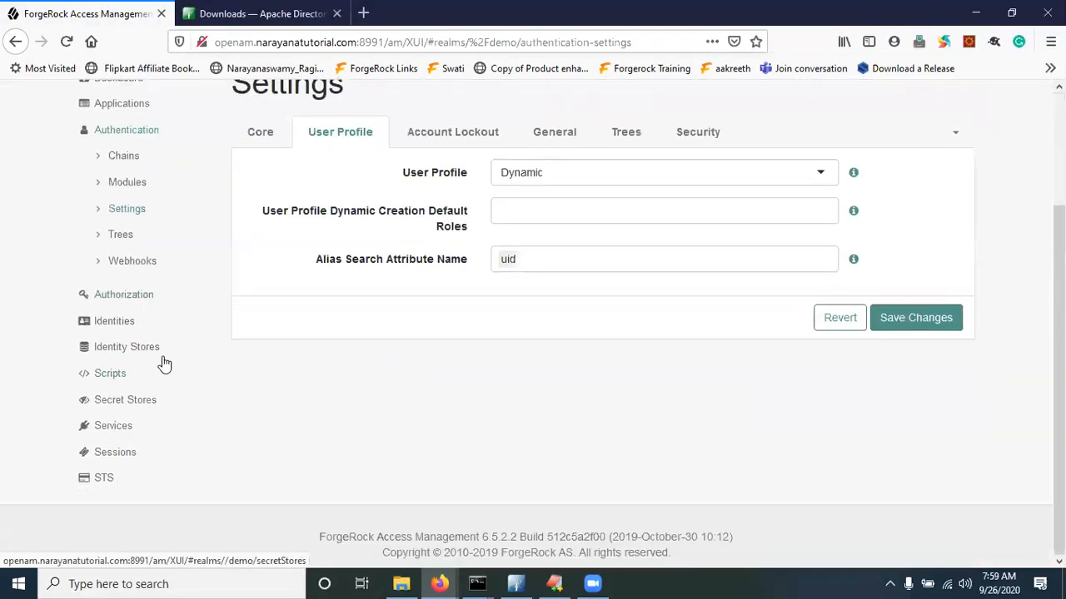
Show the demo realm's Identities list with 50 rows per page
left_click(122, 330)
scroll(359, 397, "down", 2)
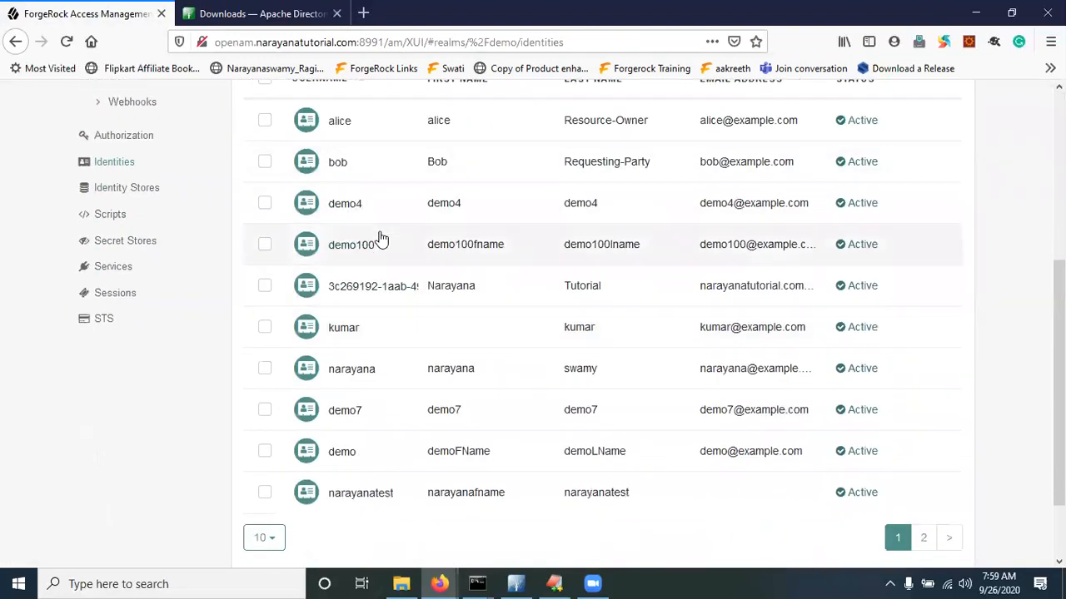
left_click(276, 540)
scroll(276, 520, "down", 1)
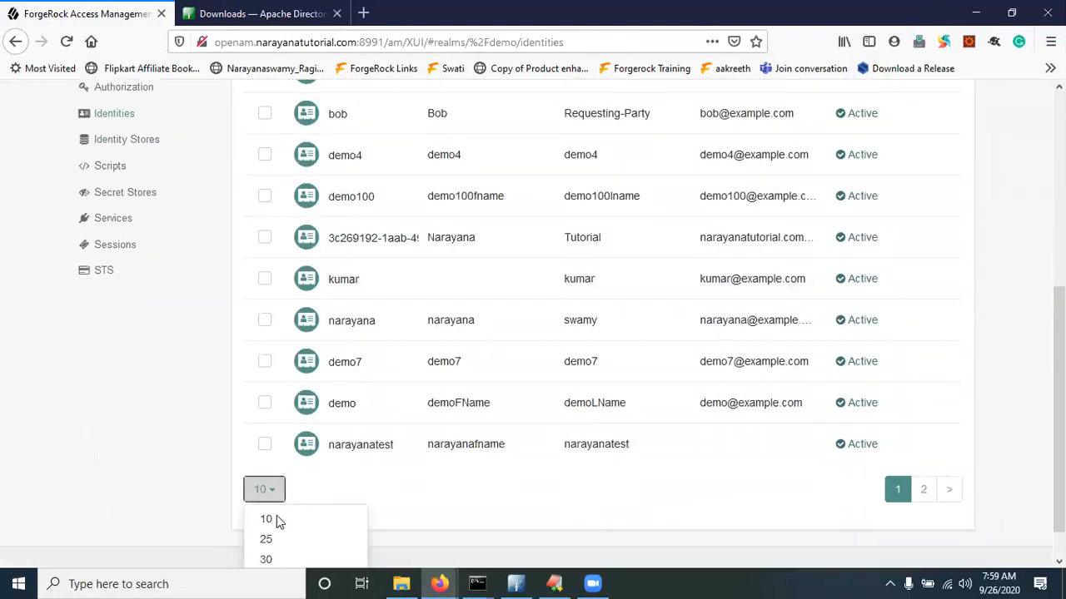
scroll(276, 515, "down", 1)
left_click(276, 538)
scroll(349, 492, "down", 3)
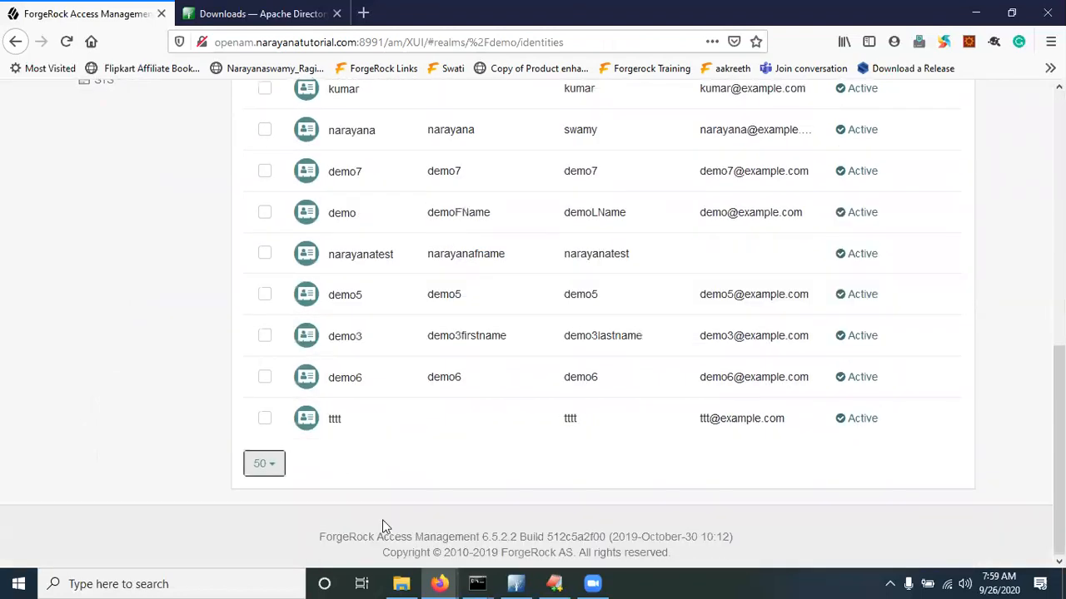
scroll(354, 358, "up", 1)
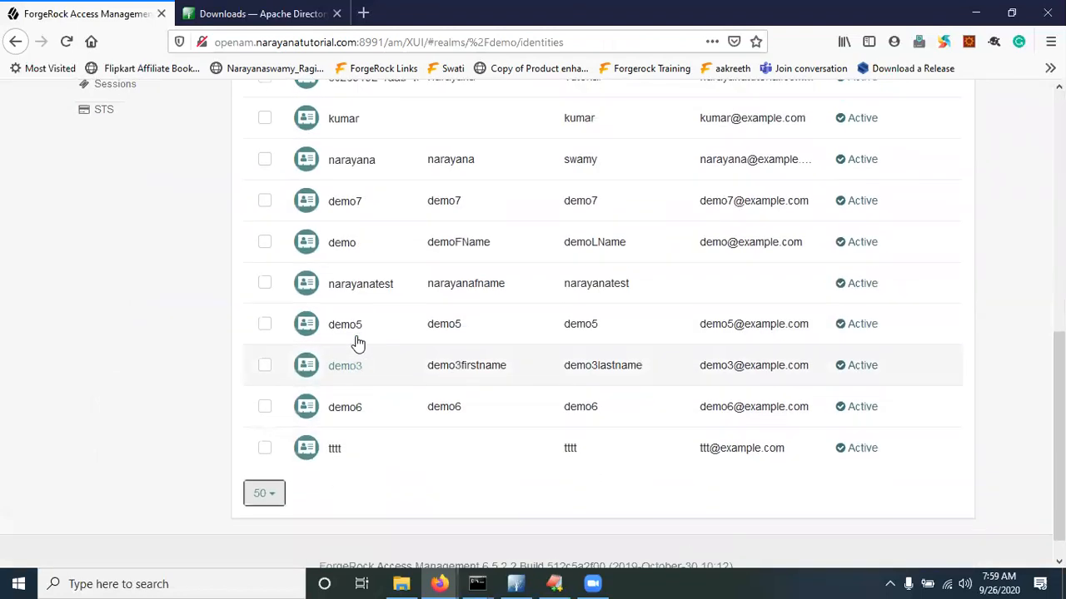
scroll(358, 343, "up", 5)
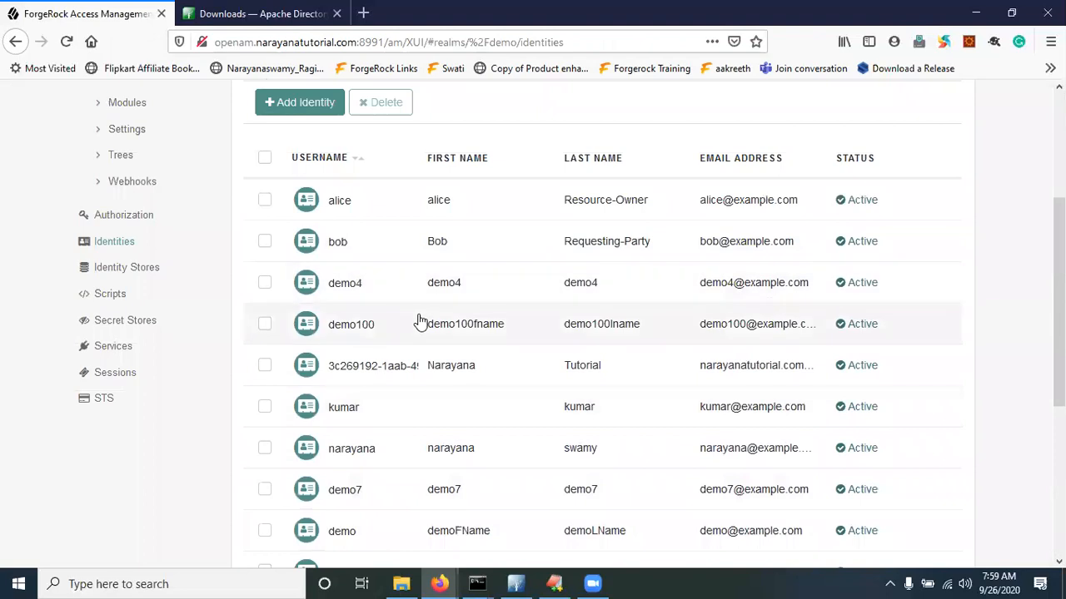
Sign in as demo200, then reload Identities to find demo200 listed as Active
key("alt+Tab")
left_click(206, 397)
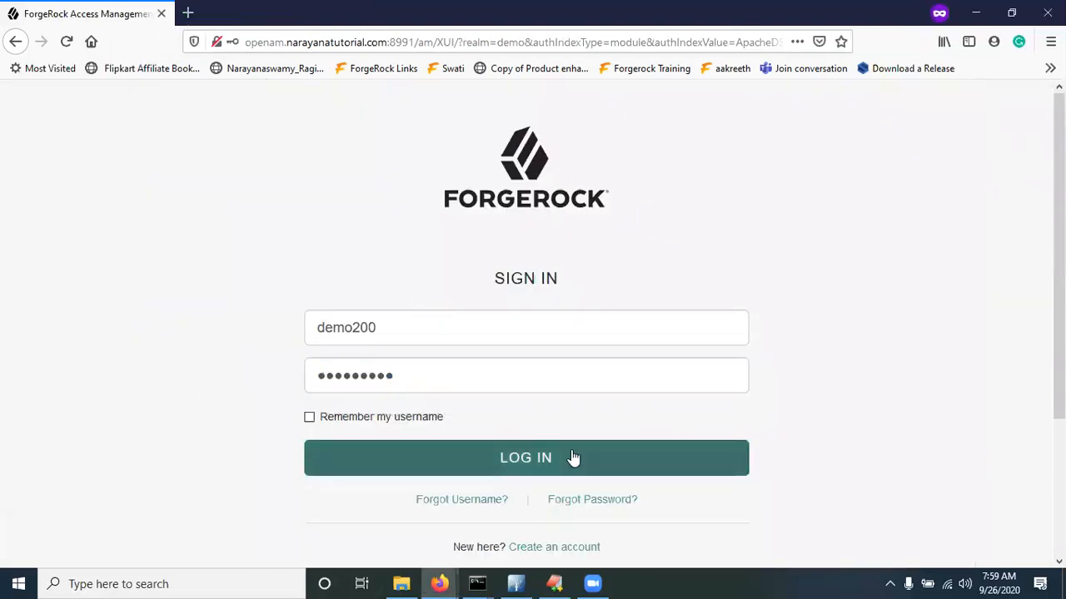
left_click(540, 457)
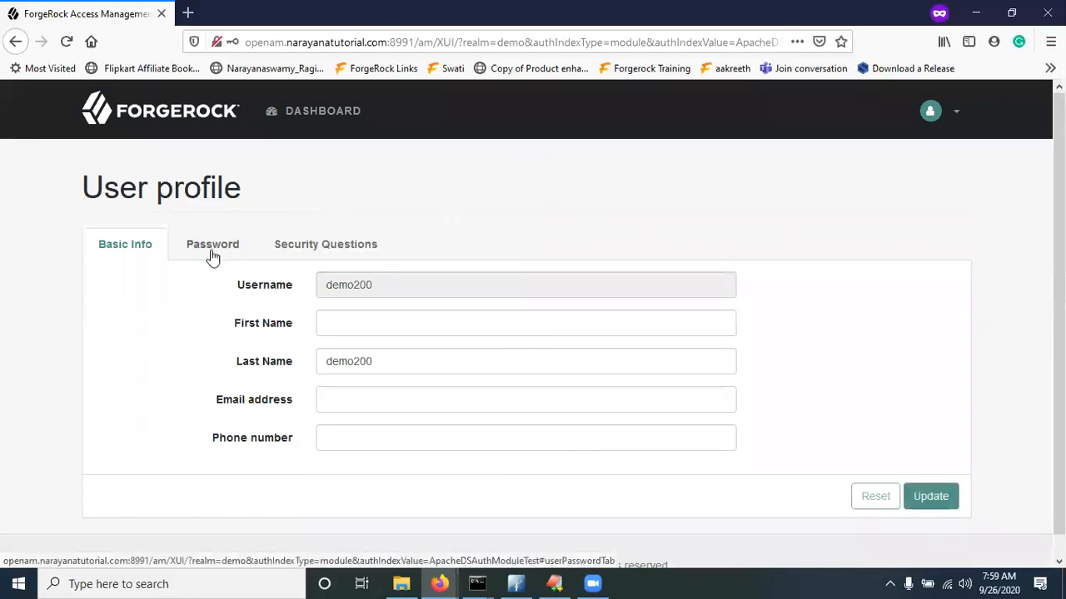
key("alt+Tab")
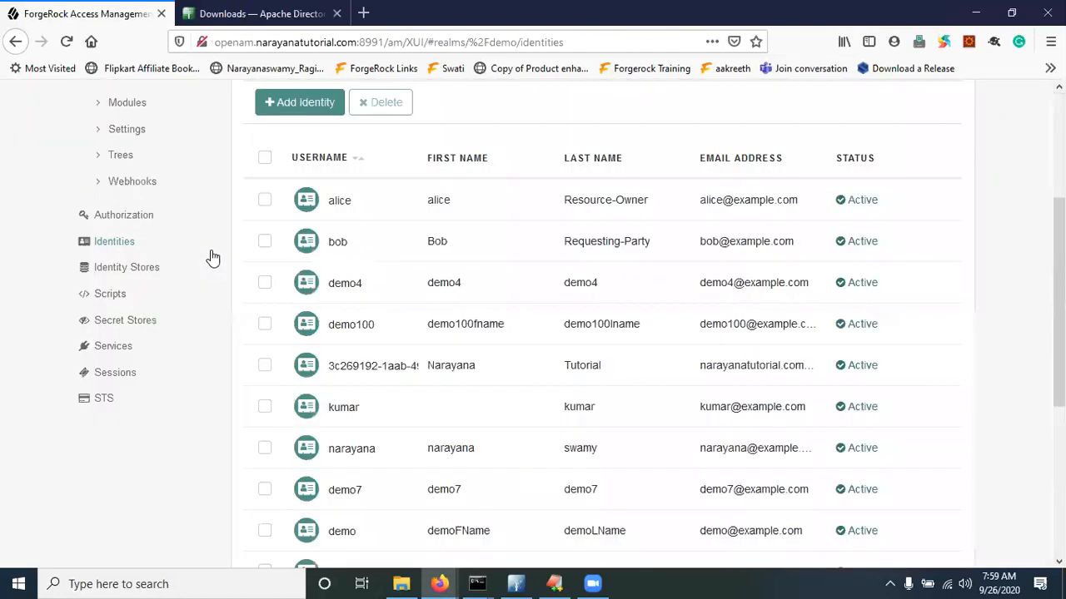
left_click(67, 42)
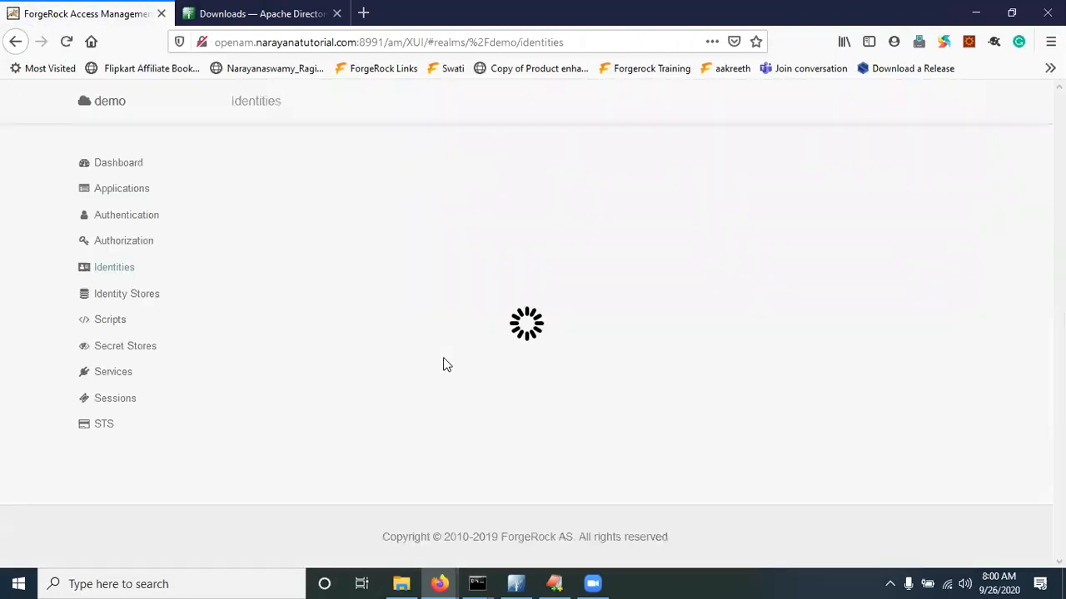
scroll(355, 455, "down", 3)
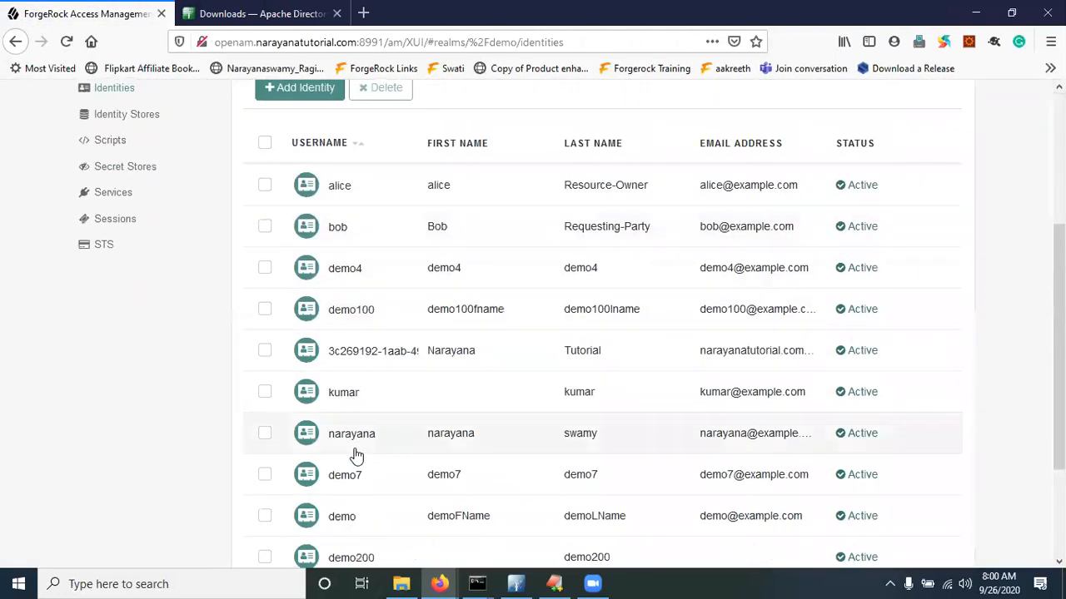
scroll(404, 441, "up", 1)
scroll(409, 461, "down", 3)
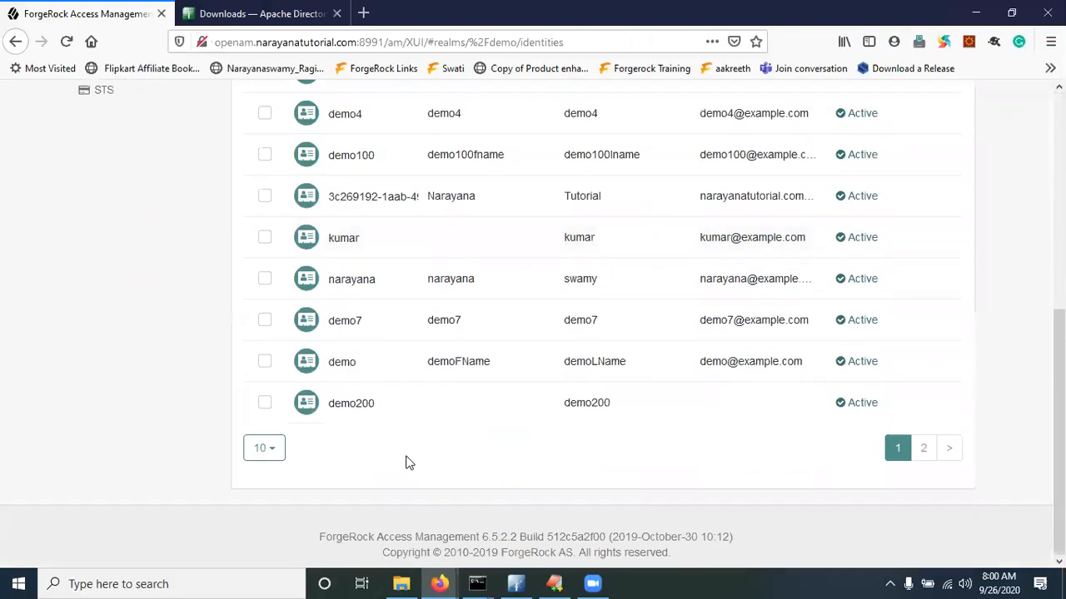
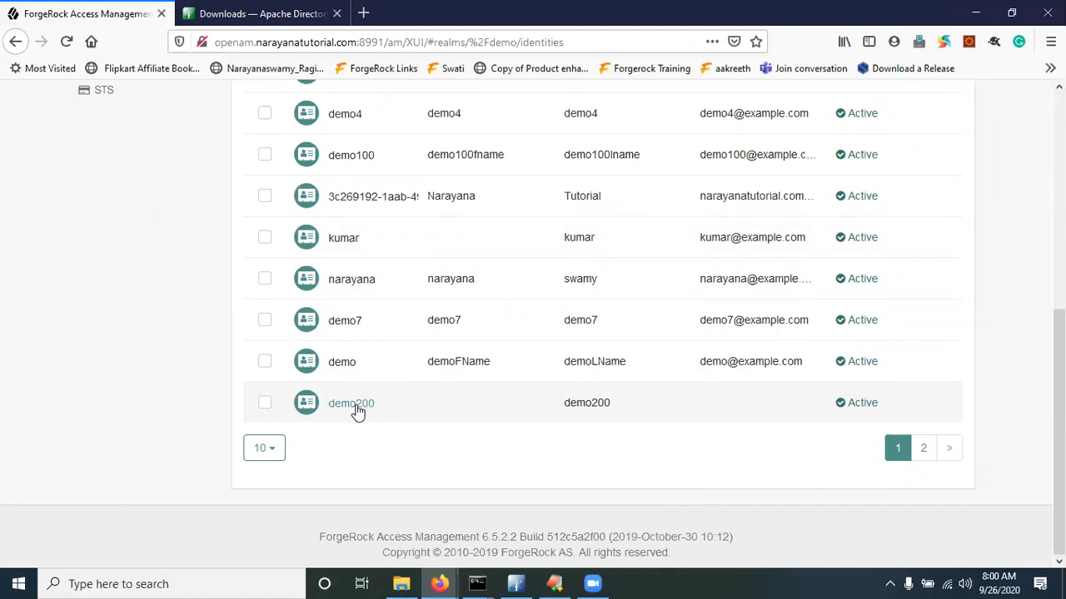
Open the demo200 identity's details and note its empty first name
scroll(357, 412, "up", 5)
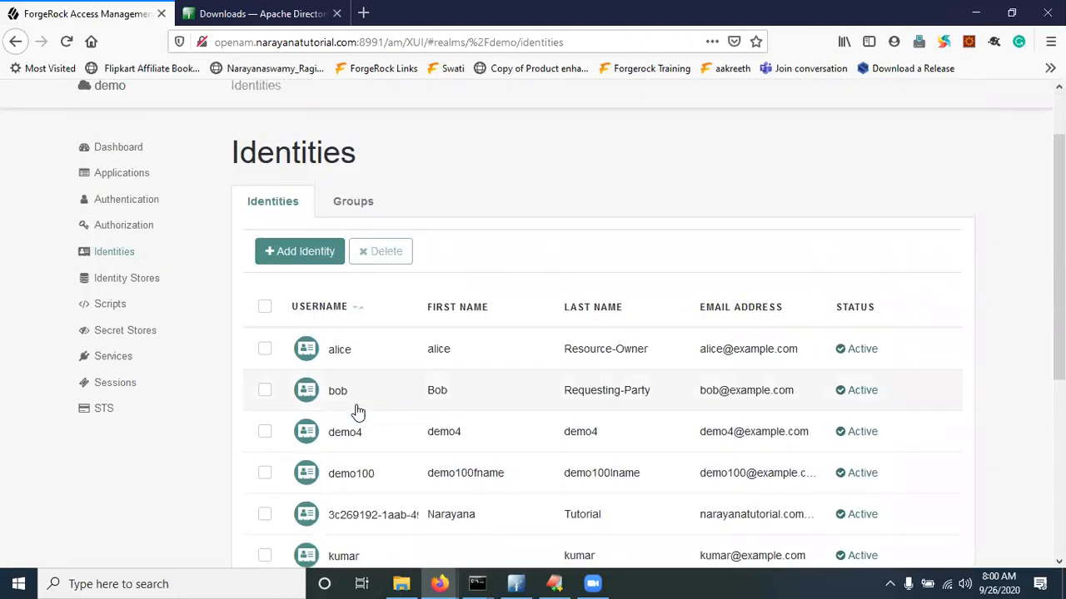
scroll(357, 412, "down", 5)
left_click(357, 405)
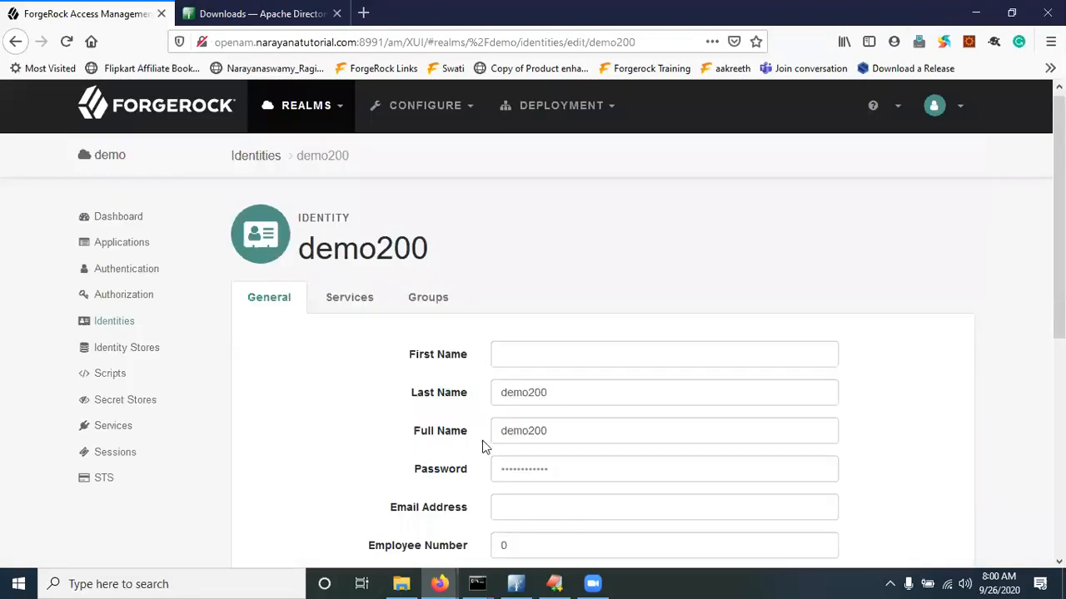
double_click(363, 252)
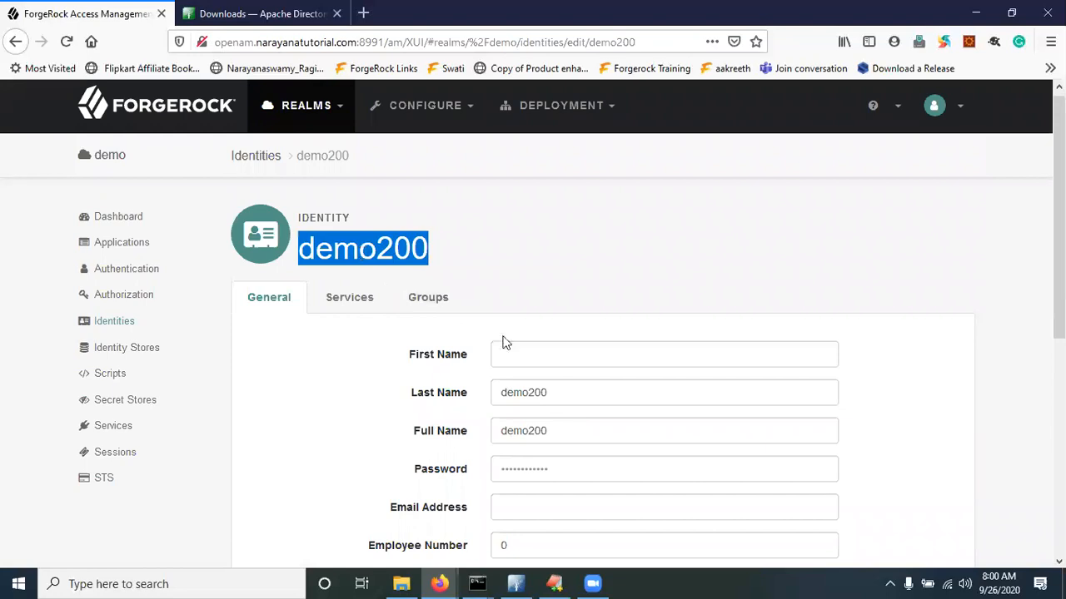
scroll(508, 349, "down", 2)
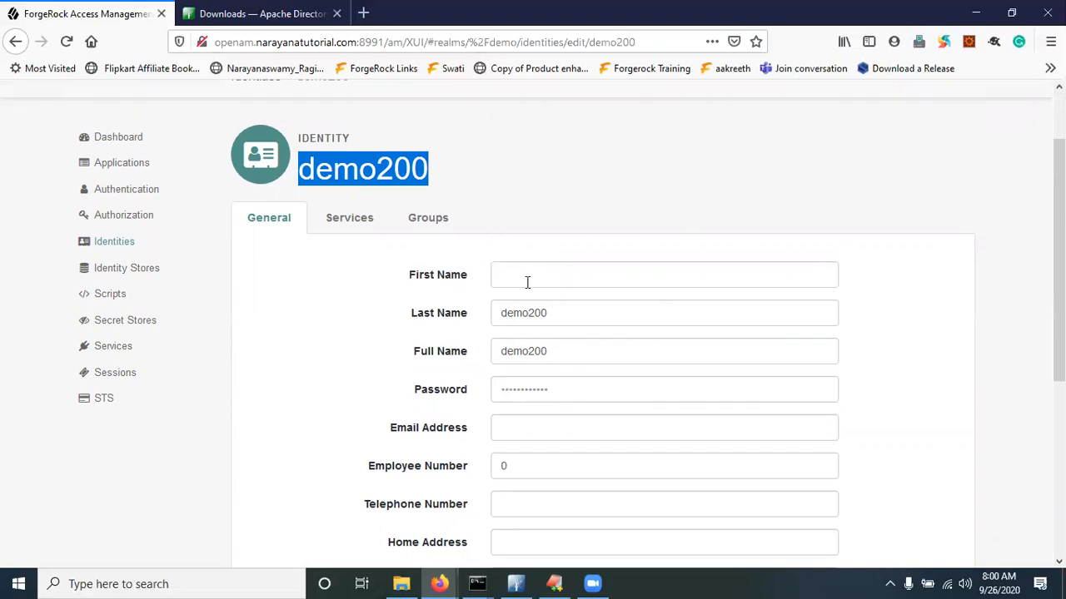
scroll(500, 366, "down", 2)
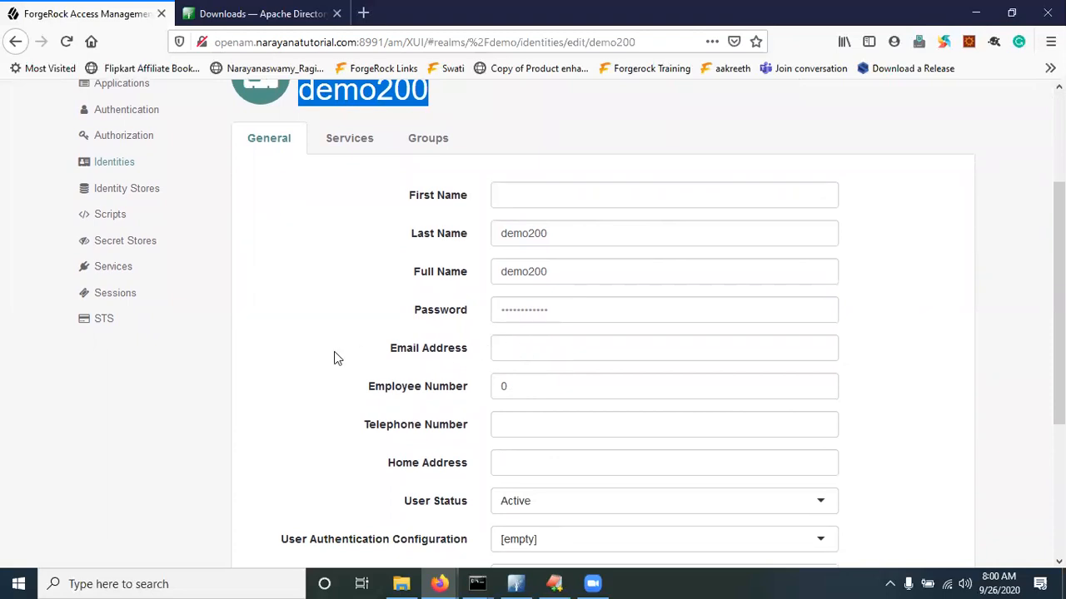
scroll(334, 356, "up", 4)
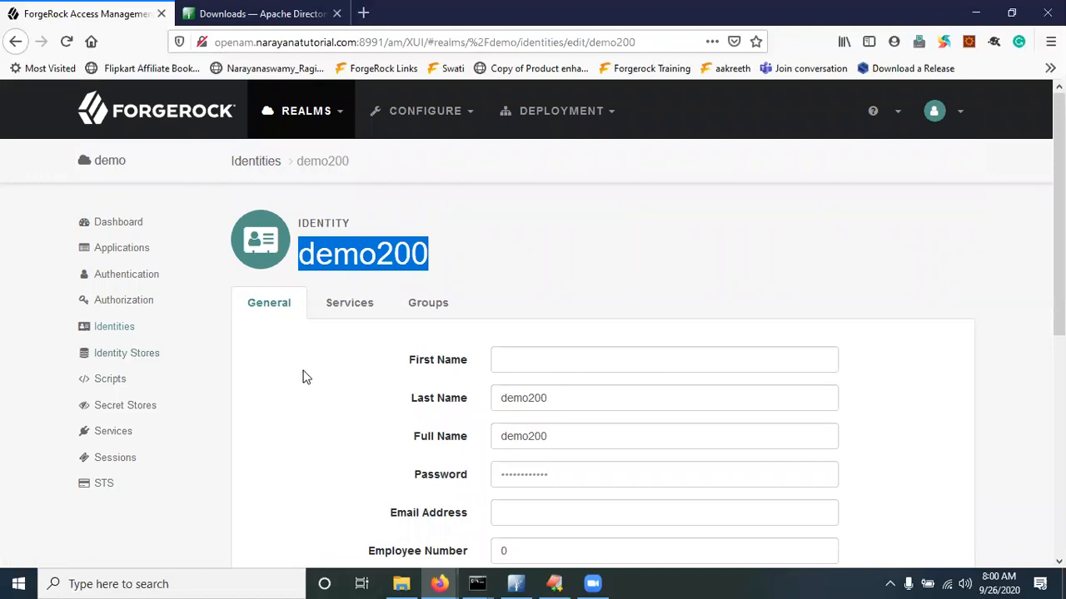
Compare with the First Name field on demo200's own profile, then return to Identities
key("alt+Tab")
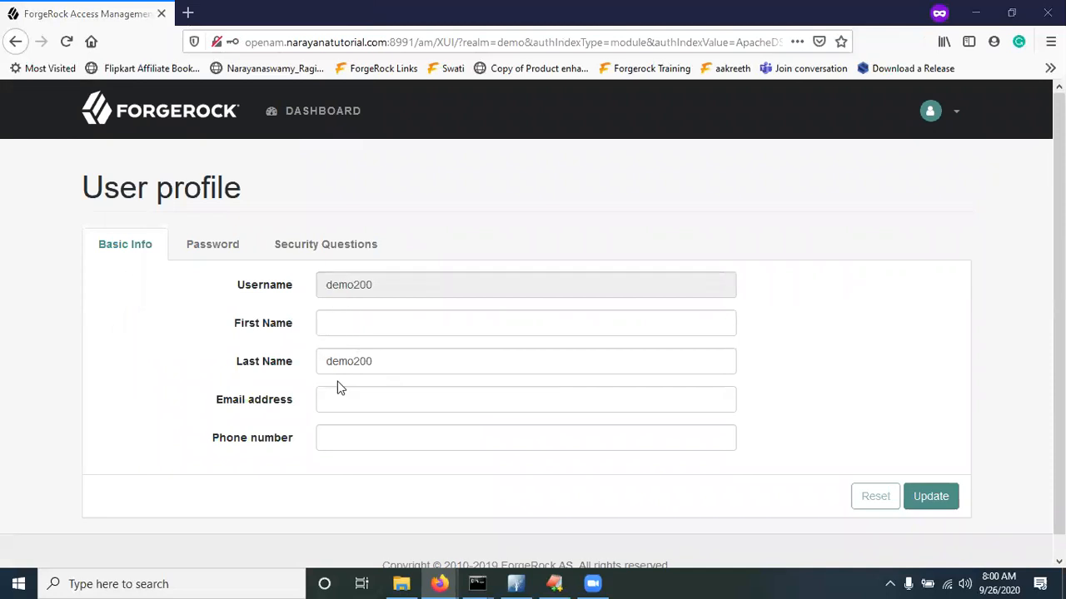
key("alt+Tab")
key("alt+Tab")
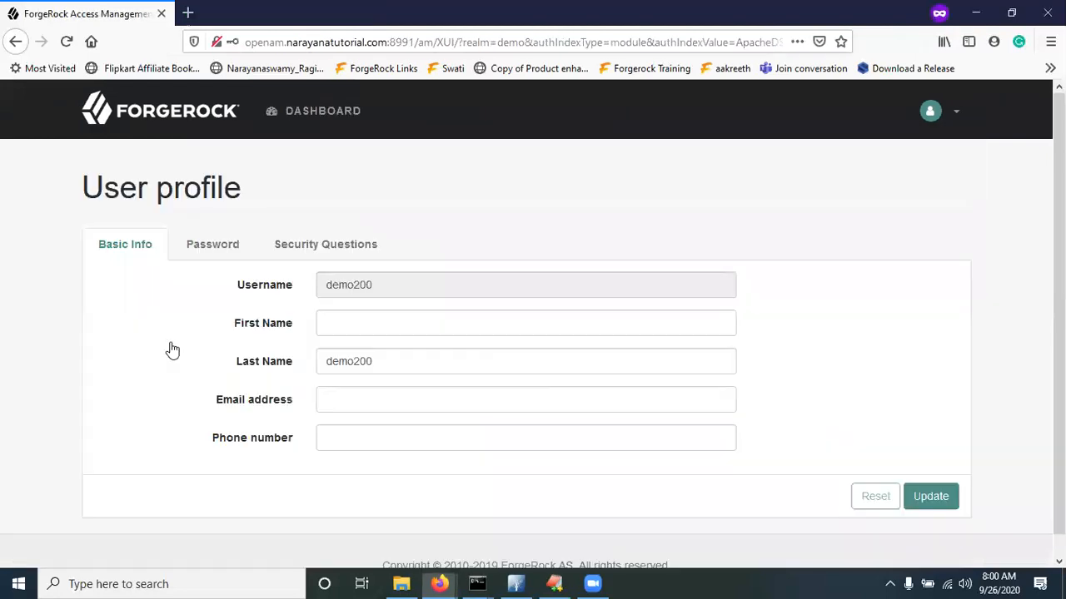
left_click(338, 315)
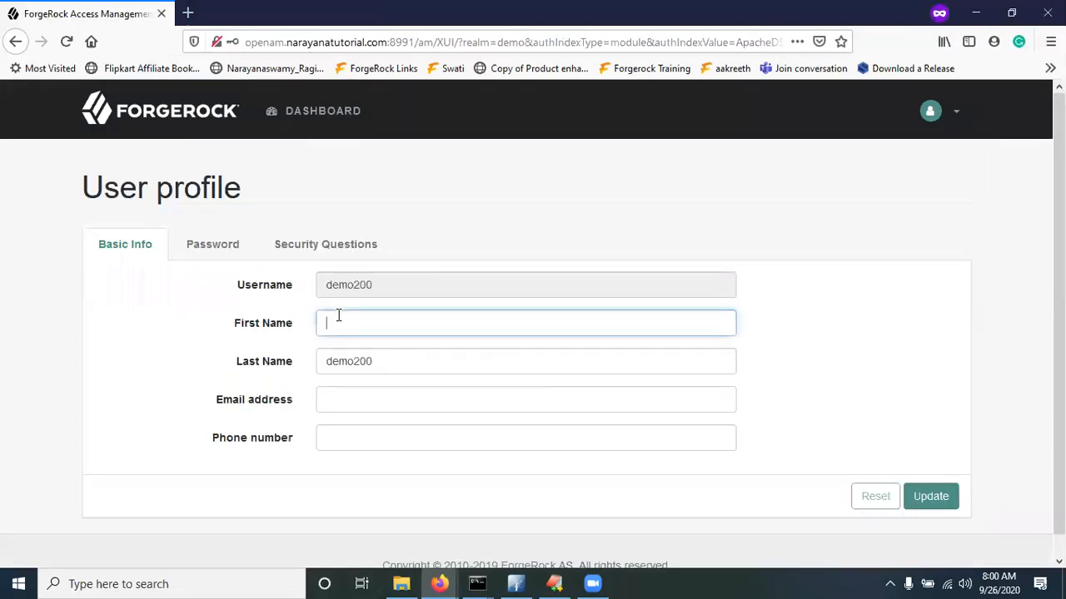
key("alt+Tab")
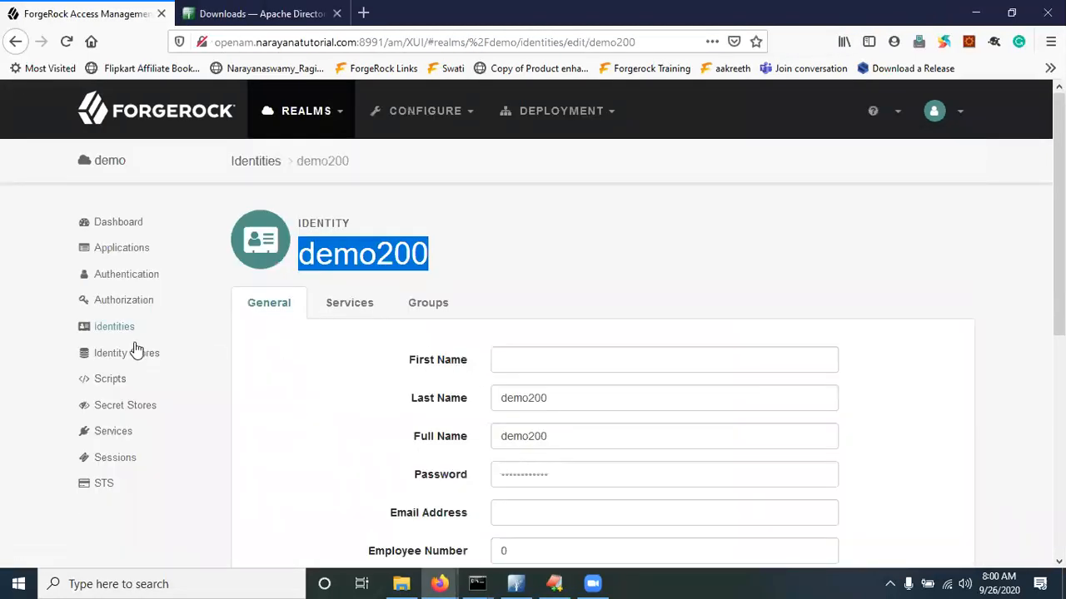
left_click(264, 162)
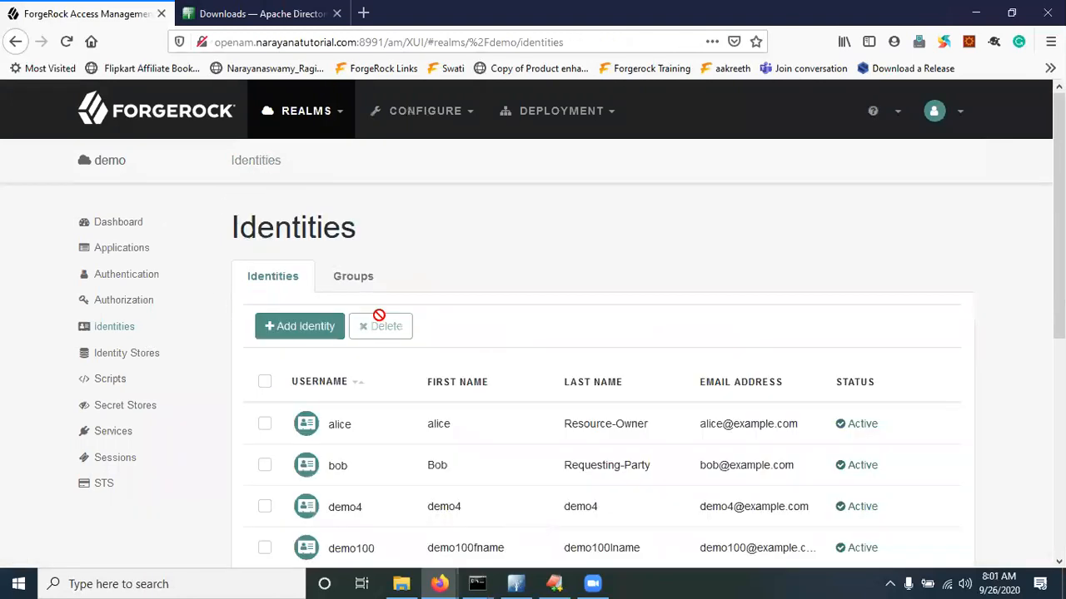
Confirm the realm's Authentication Settings set User Profile to Dynamic
left_click(137, 278)
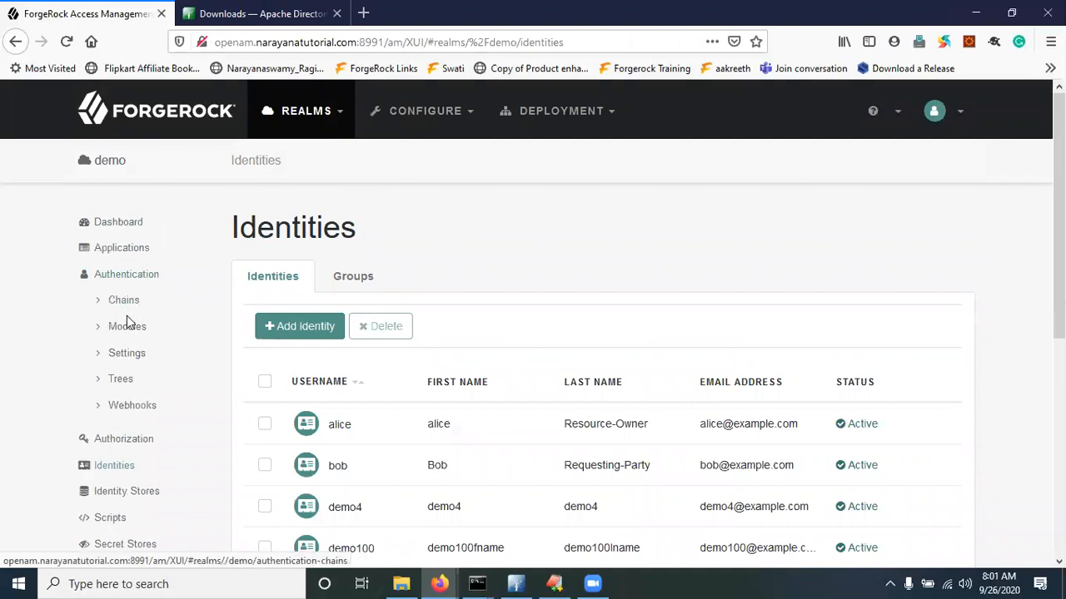
left_click(133, 353)
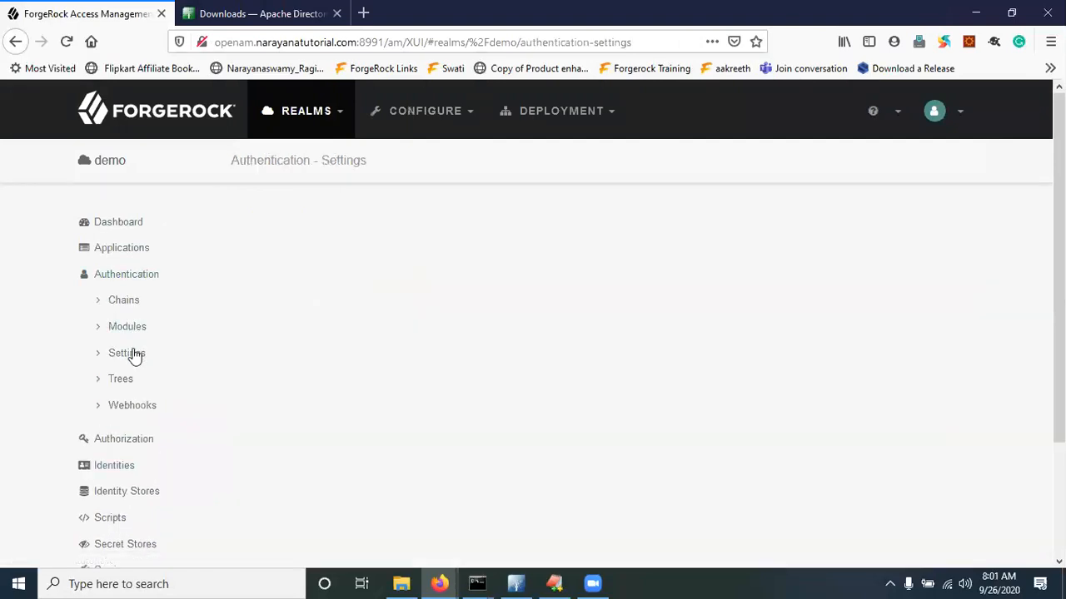
left_click(348, 278)
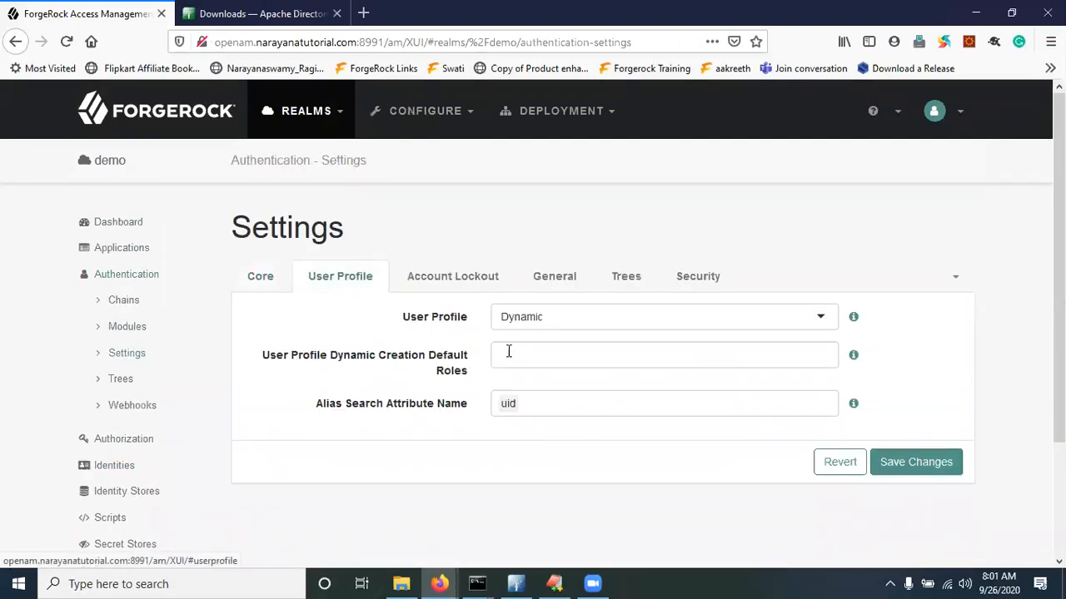
scroll(100, 492, "down", 2)
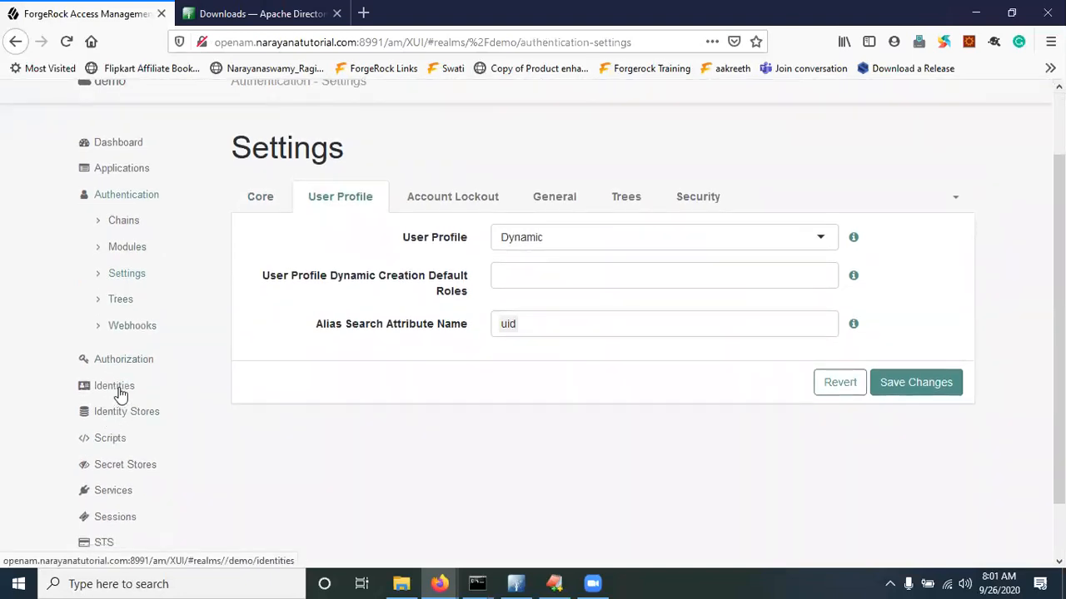
Open the ApacheDSAuthModuleTest LDAP module's settings from the authentication modules list
left_click(131, 255)
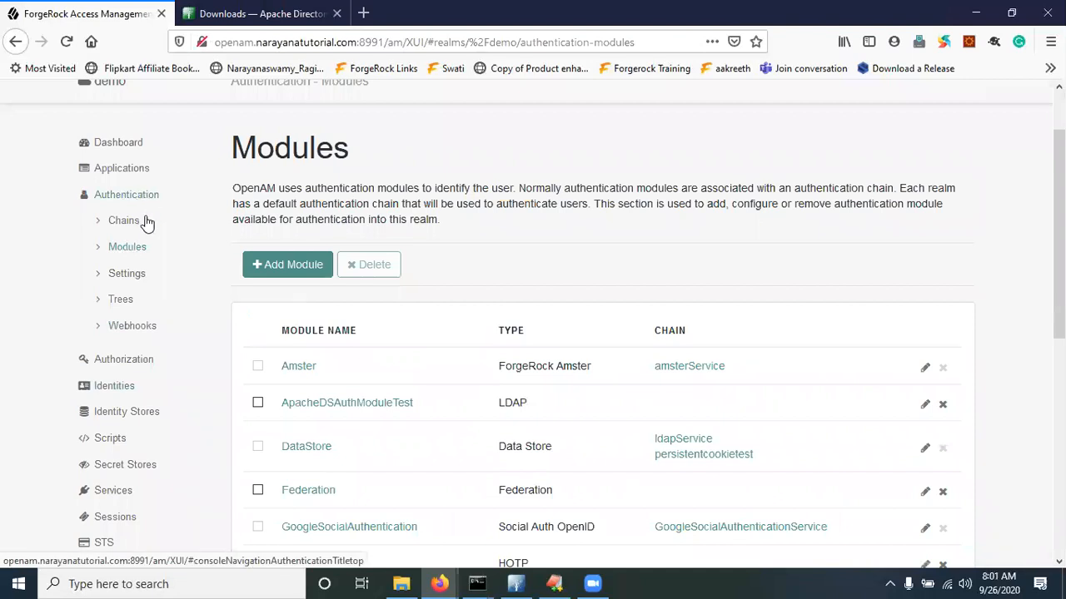
scroll(469, 408, "down", 4)
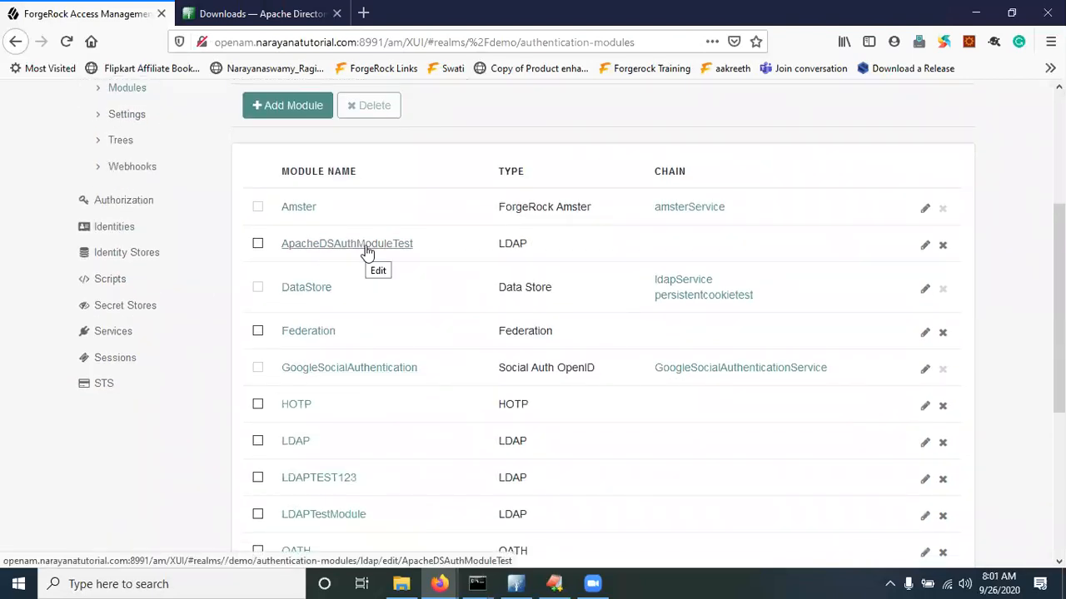
left_click(367, 253)
scroll(468, 395, "down", 5)
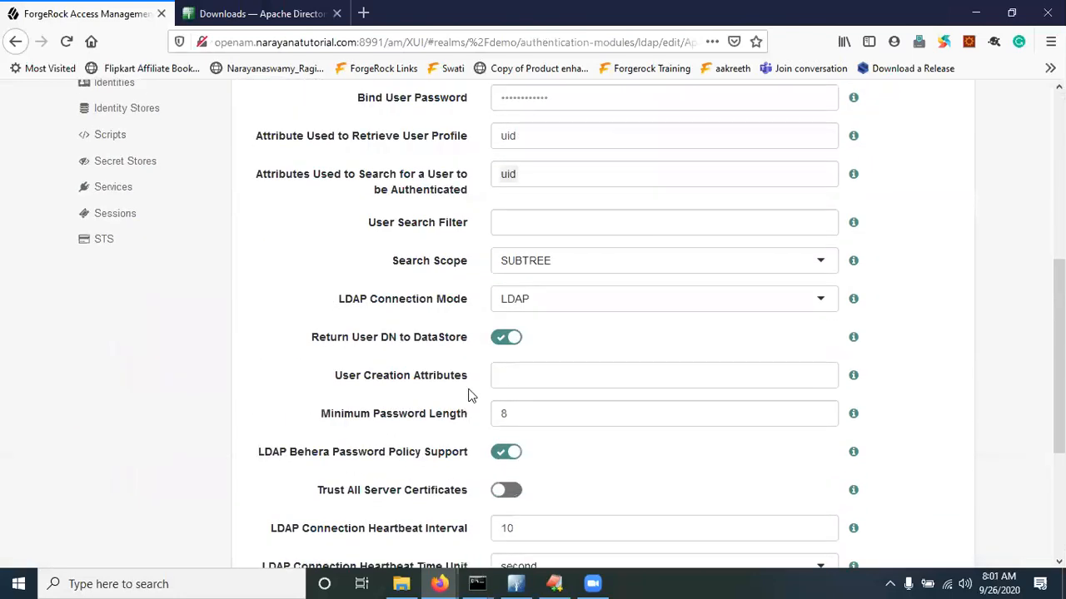
left_click_drag(336, 379, 474, 381)
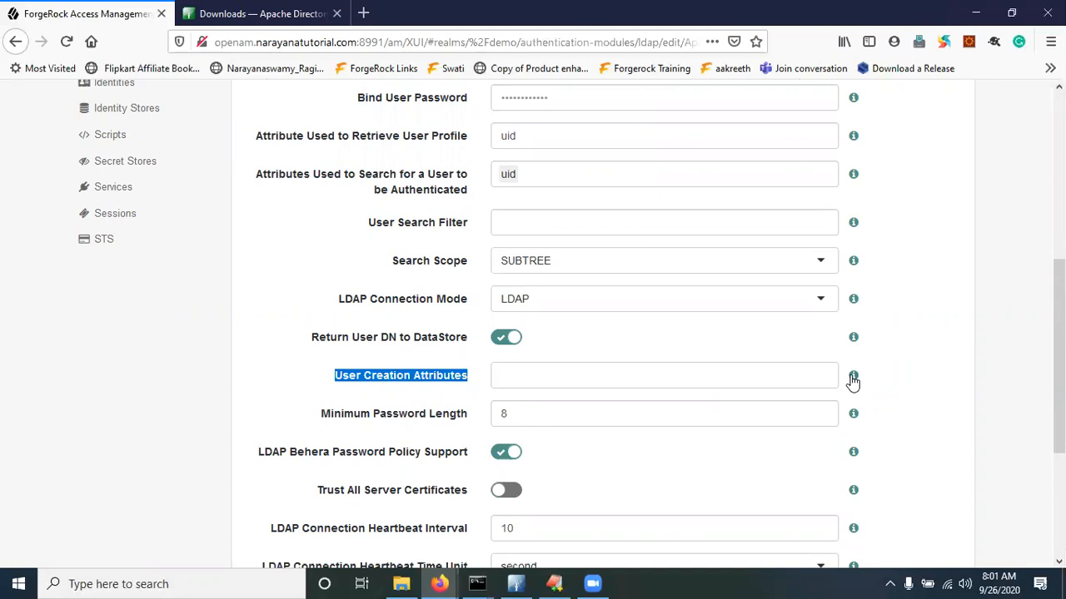
mouse_move(853, 379)
left_click_drag(684, 338, 821, 348)
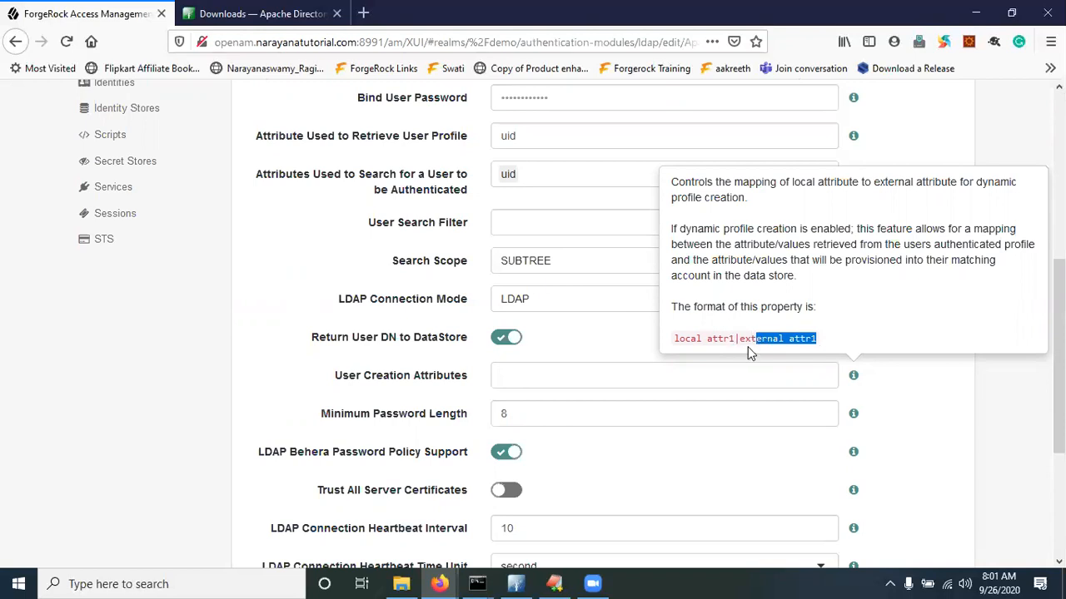
left_click_drag(730, 338, 818, 339)
left_click_drag(736, 338, 682, 334)
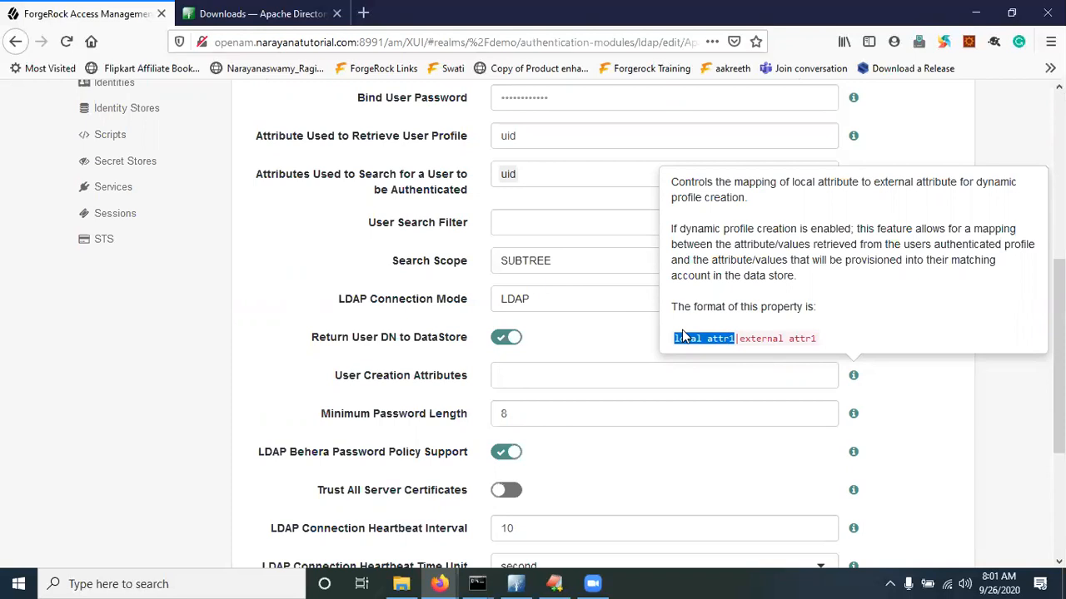
left_click(339, 364)
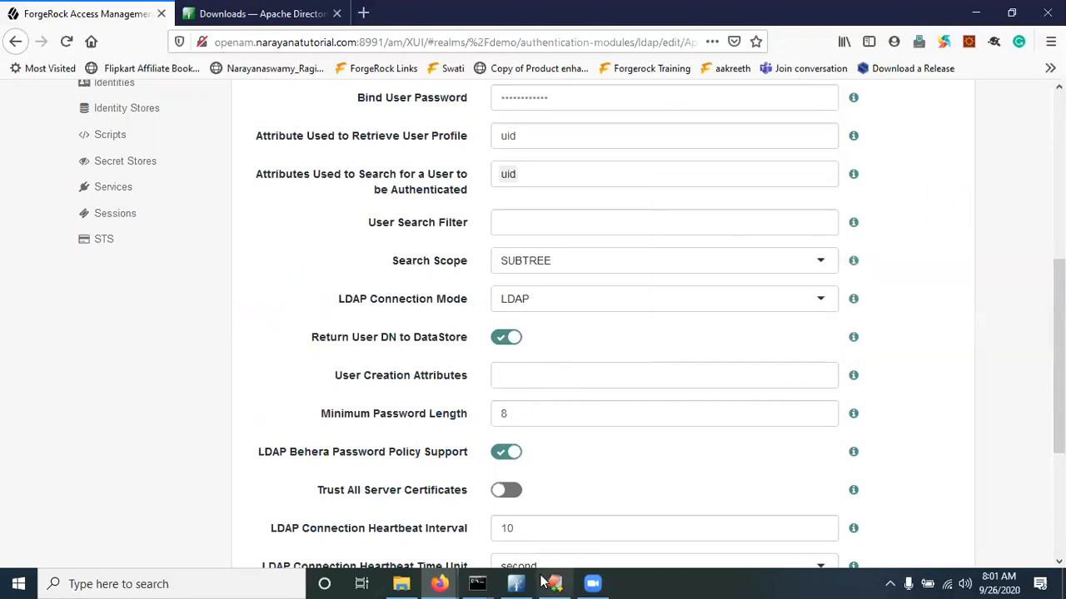
left_click(515, 584)
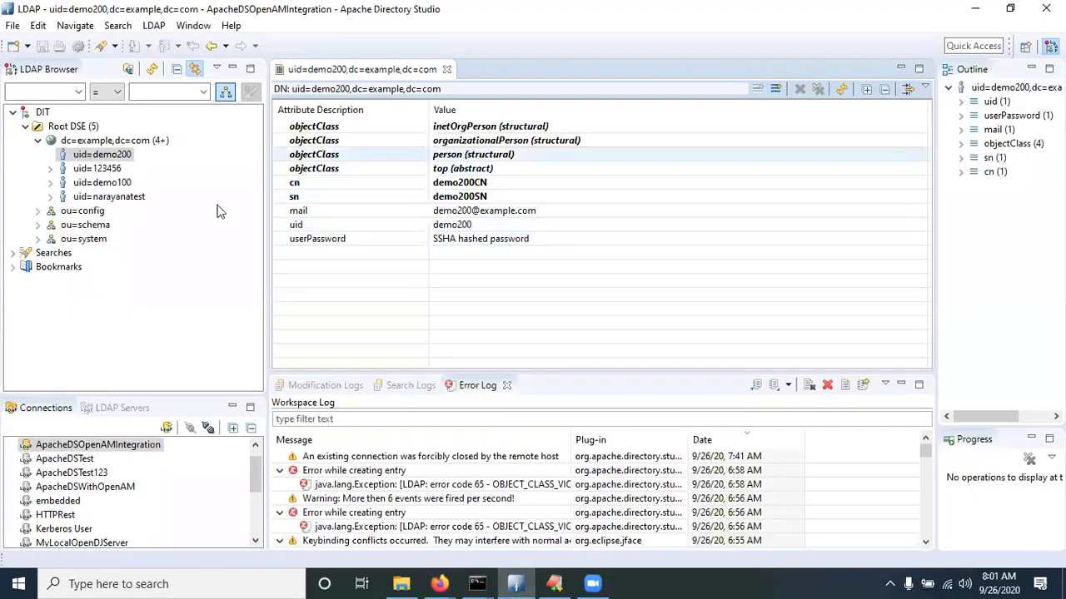
Select demo200's cn through userPassword attributes, then switch the browser to the embedded connection
left_click(302, 187)
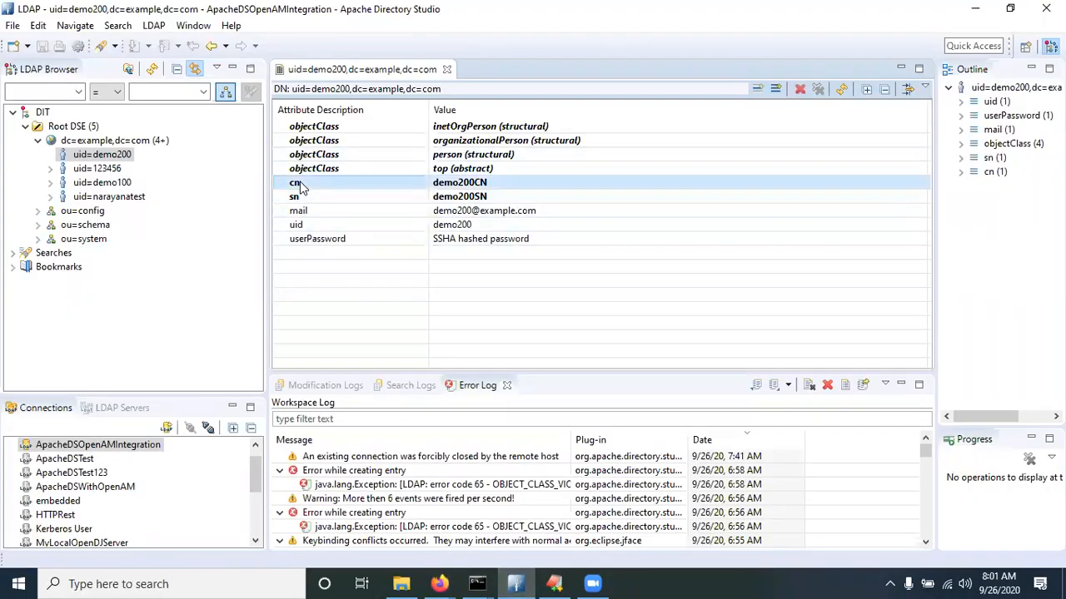
key("shift+Down")
key("shift+Down")
key("shift+Down")
key("shift+Down")
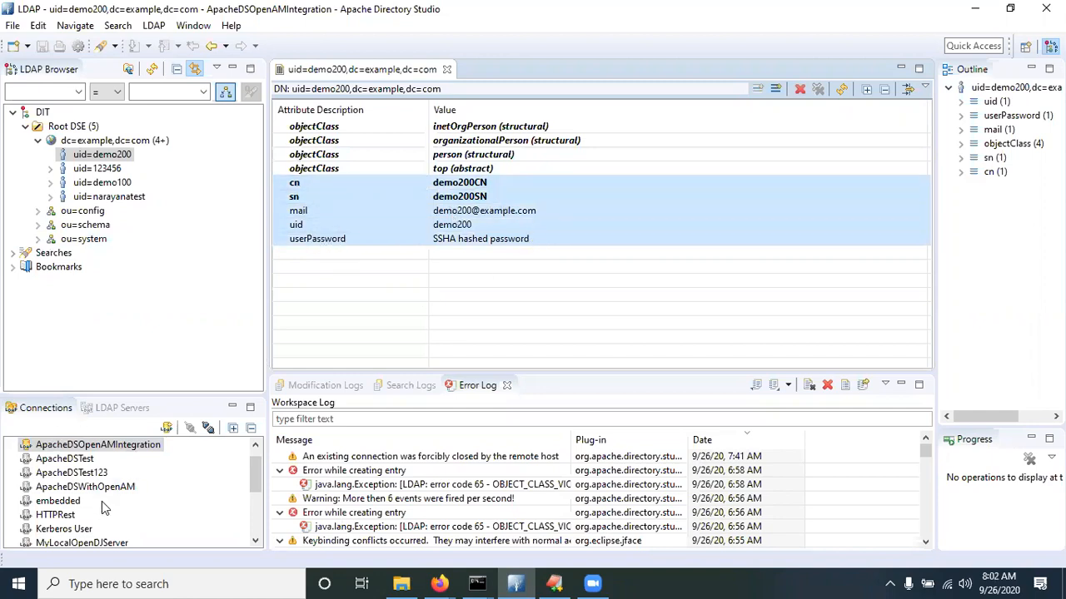
left_click(60, 502)
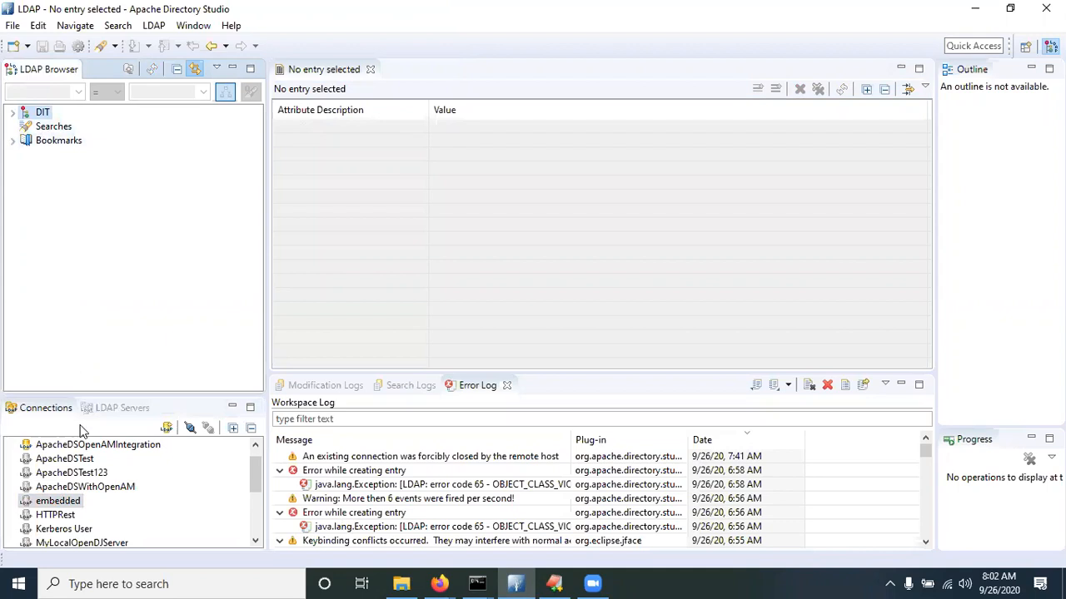
right_click(76, 502)
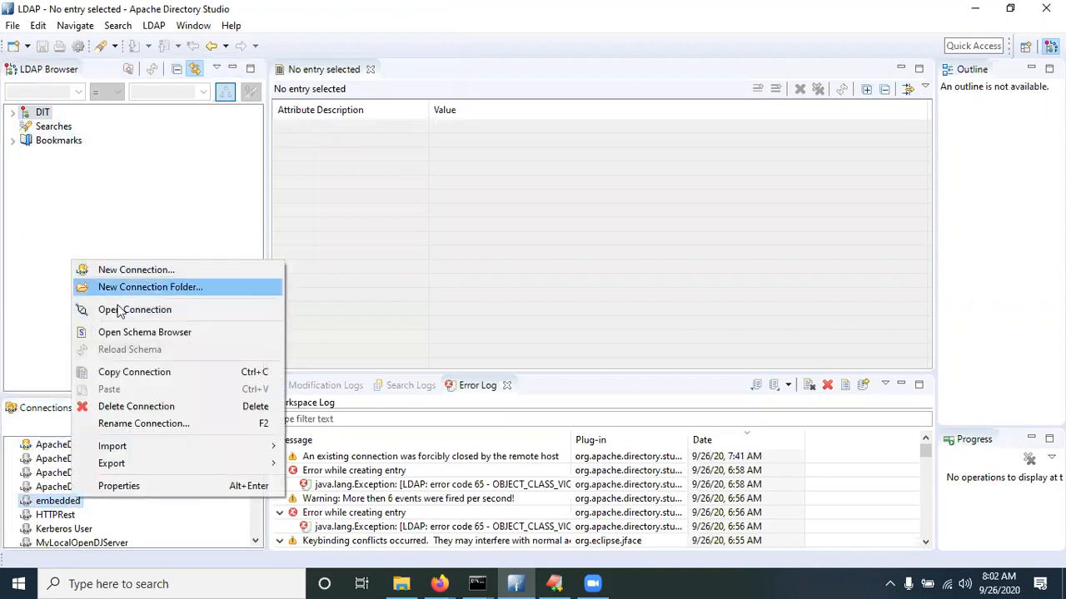
left_click(122, 310)
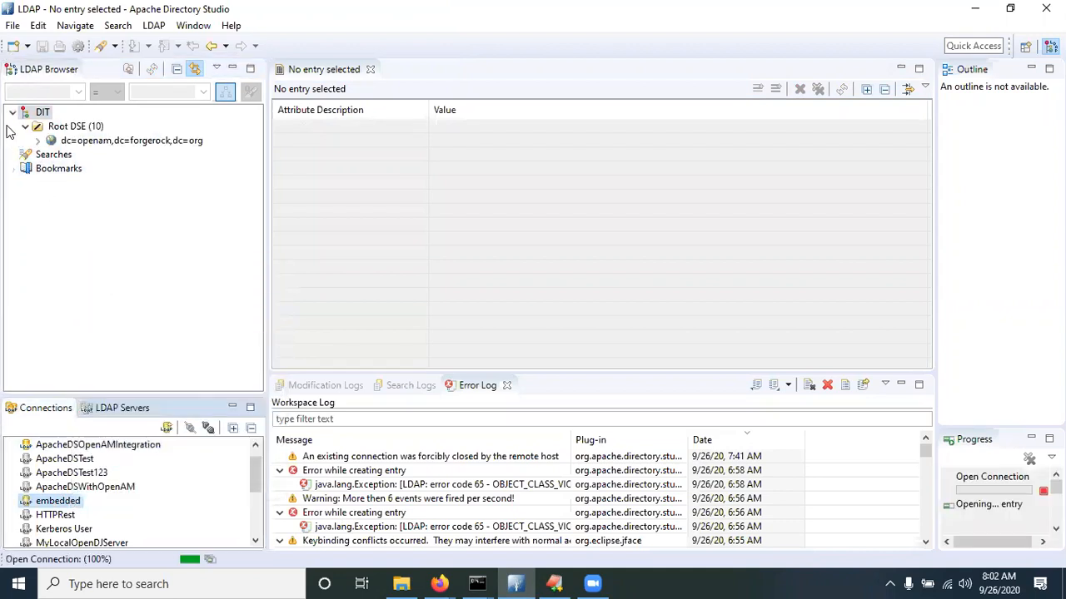
left_click(37, 141)
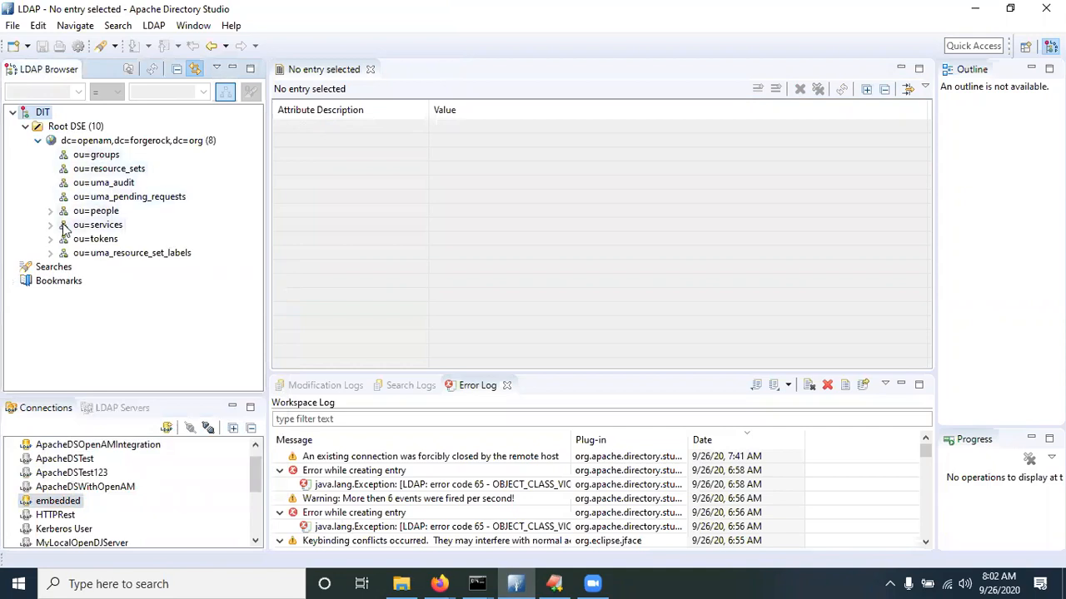
left_click(50, 211)
scroll(108, 263, "down", 1)
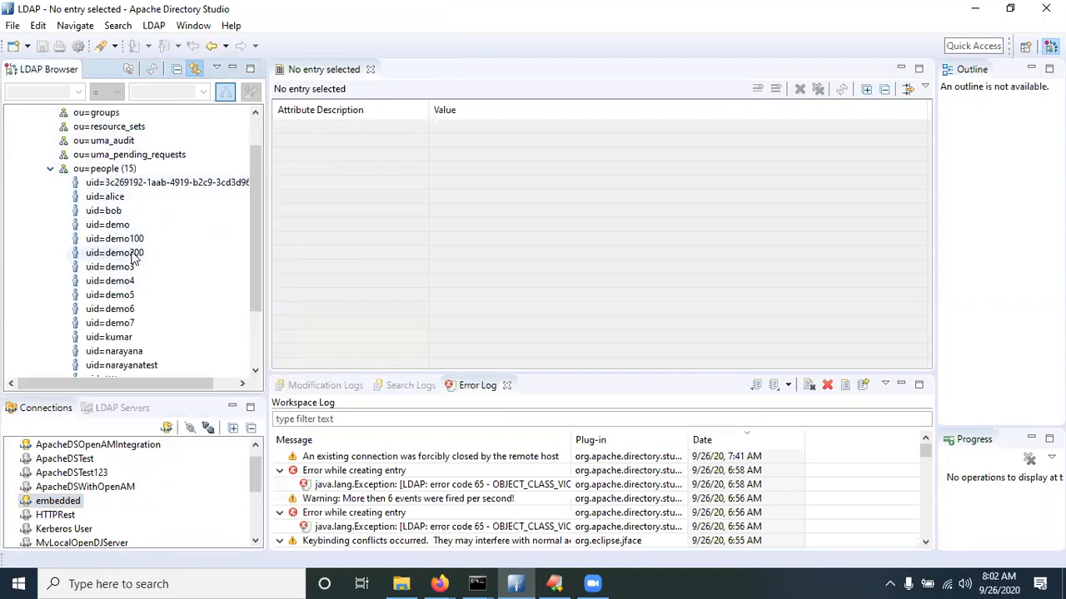
left_click(120, 255)
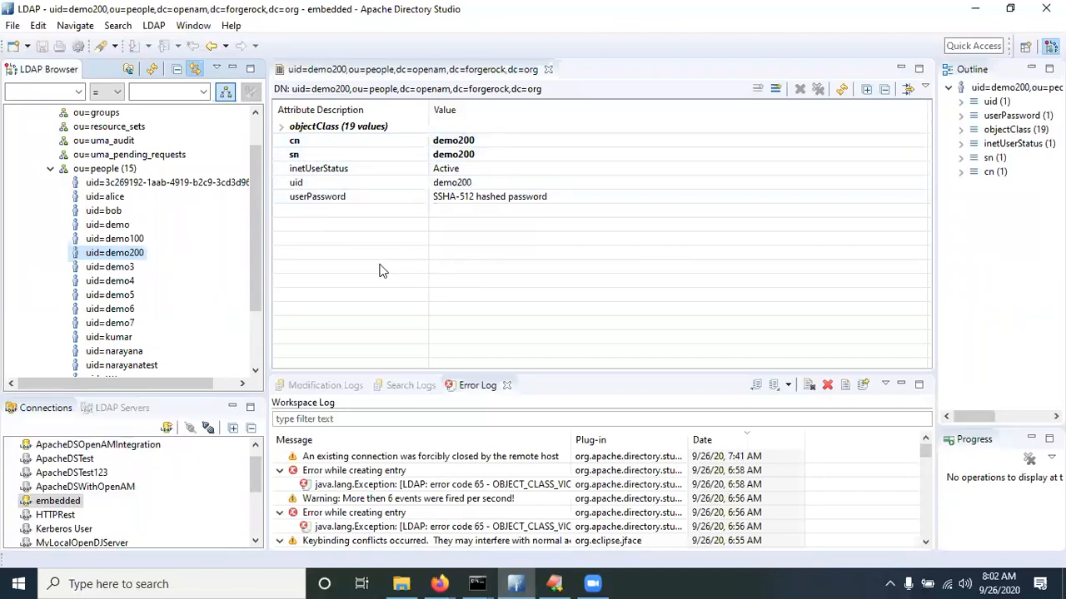
left_click(132, 240)
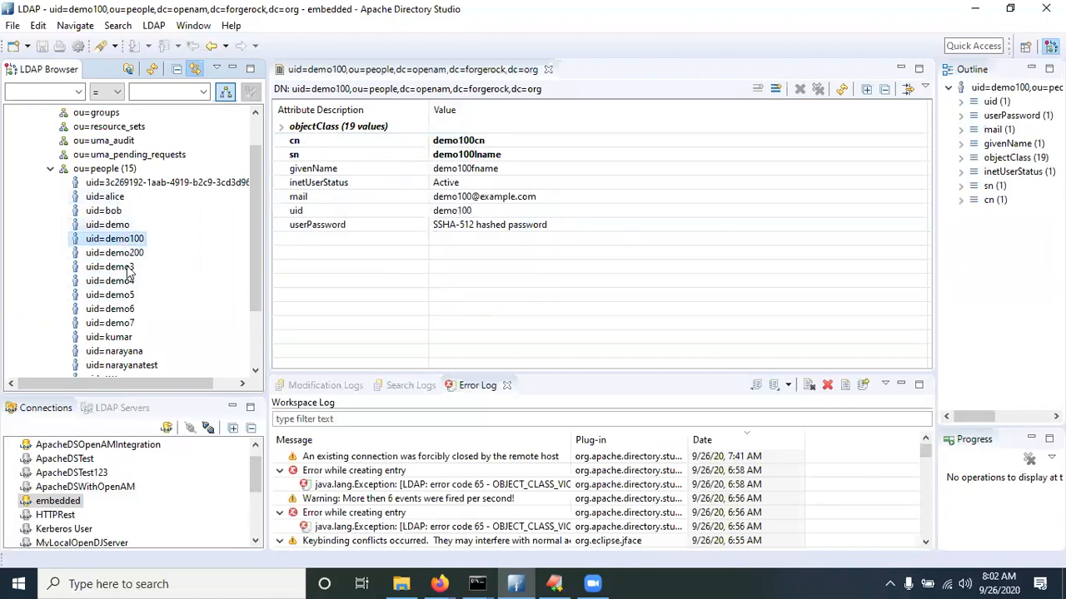
left_click(127, 268)
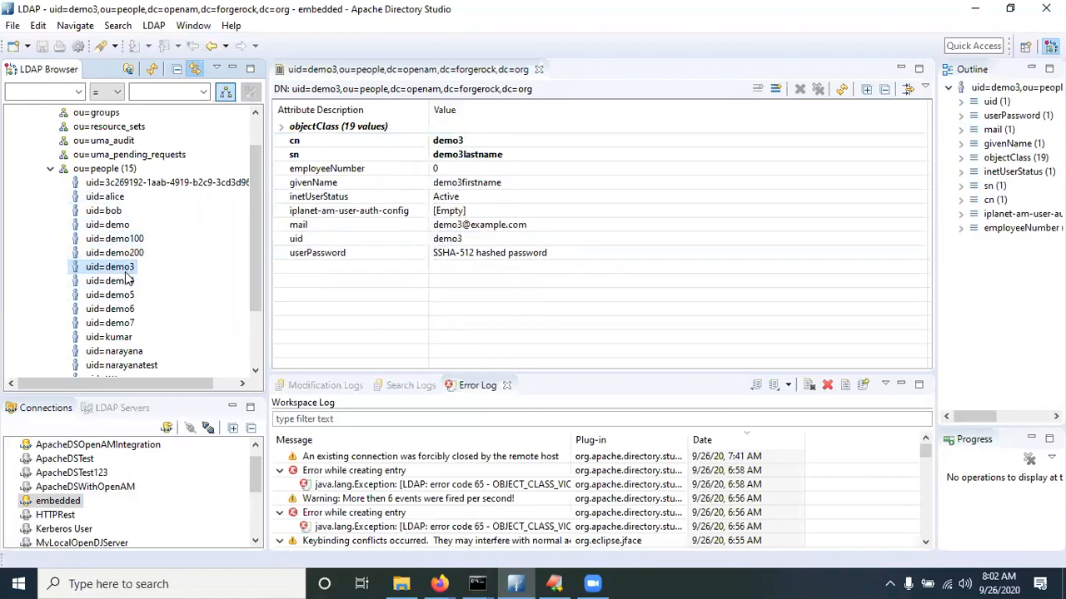
left_click(123, 295)
left_click(125, 309)
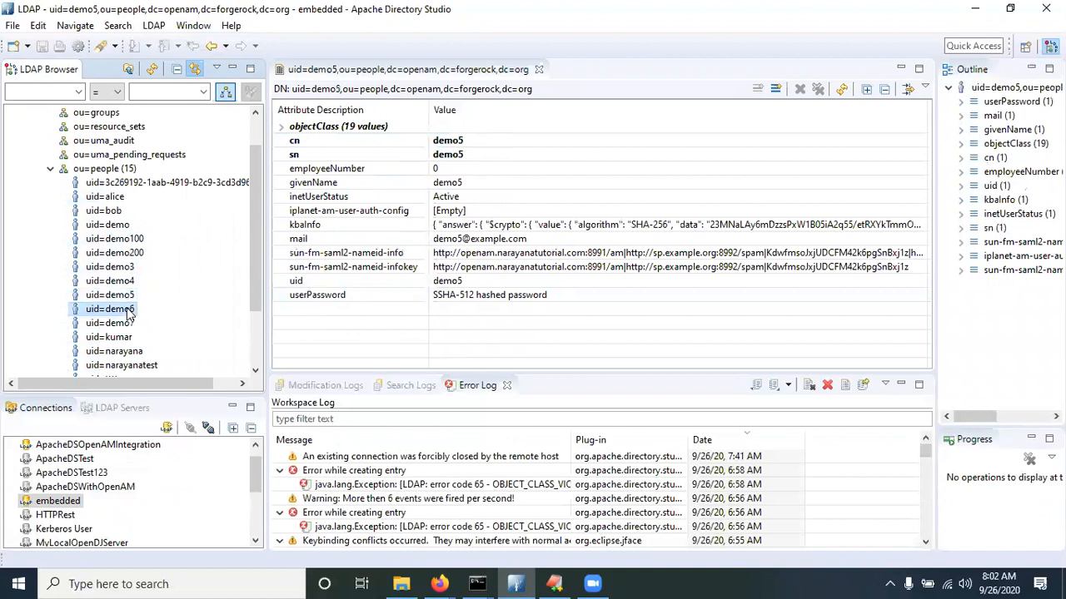
left_click(129, 323)
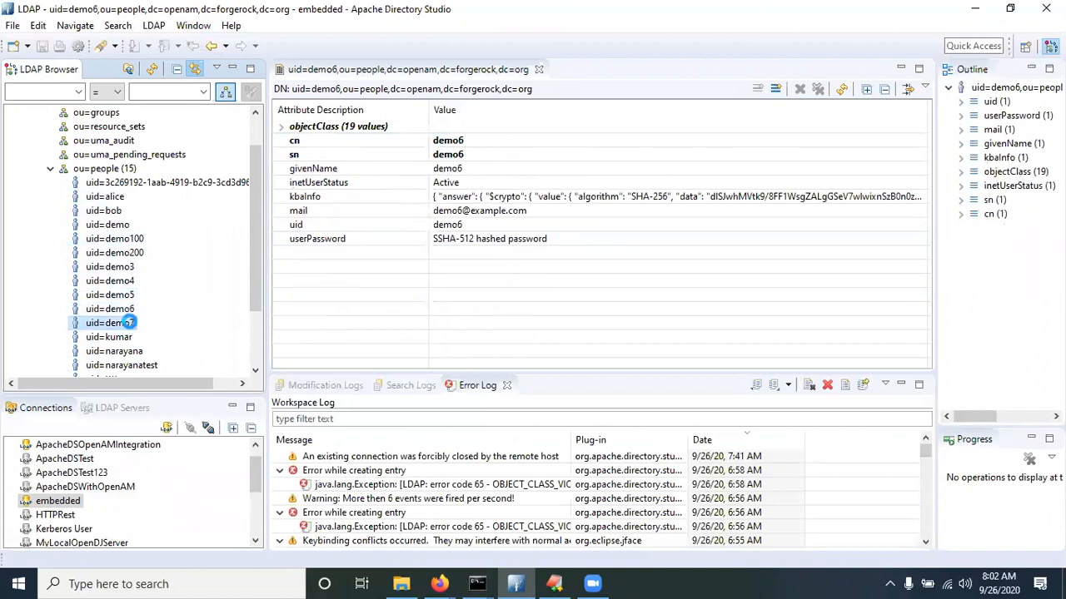
left_click(116, 240)
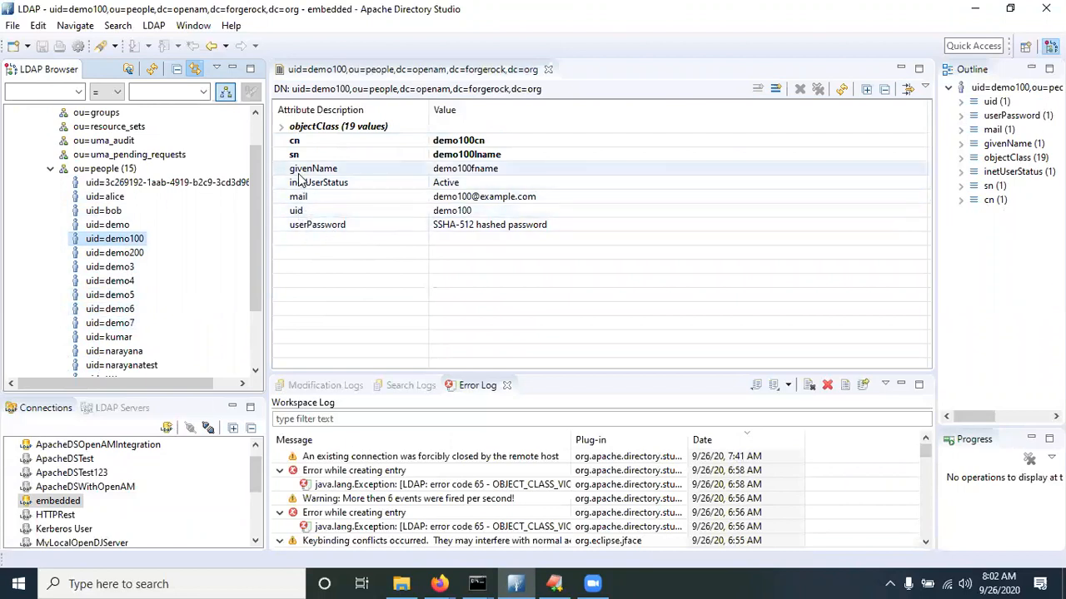
key("alt+Tab")
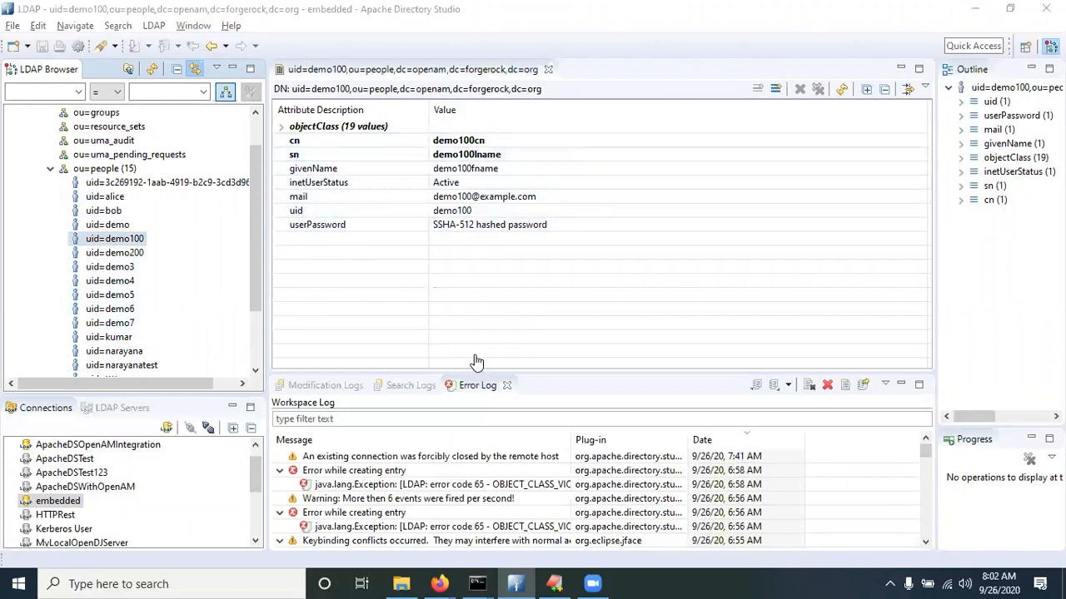
left_click(524, 382)
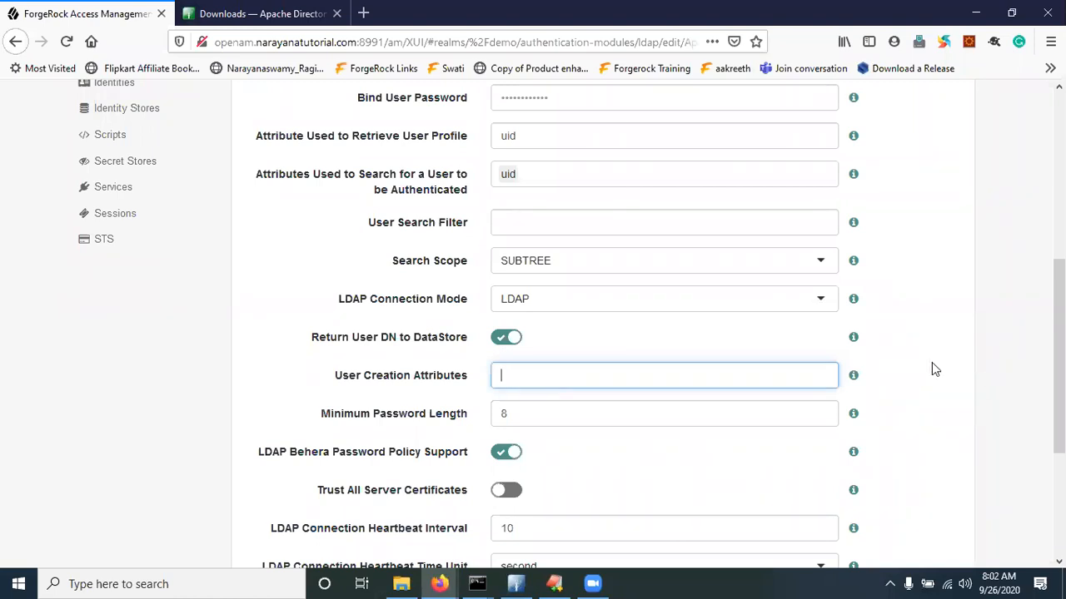
Add cn|cn, sn|sn and givenName|givenName to the User Creation Attributes
left_click(853, 378)
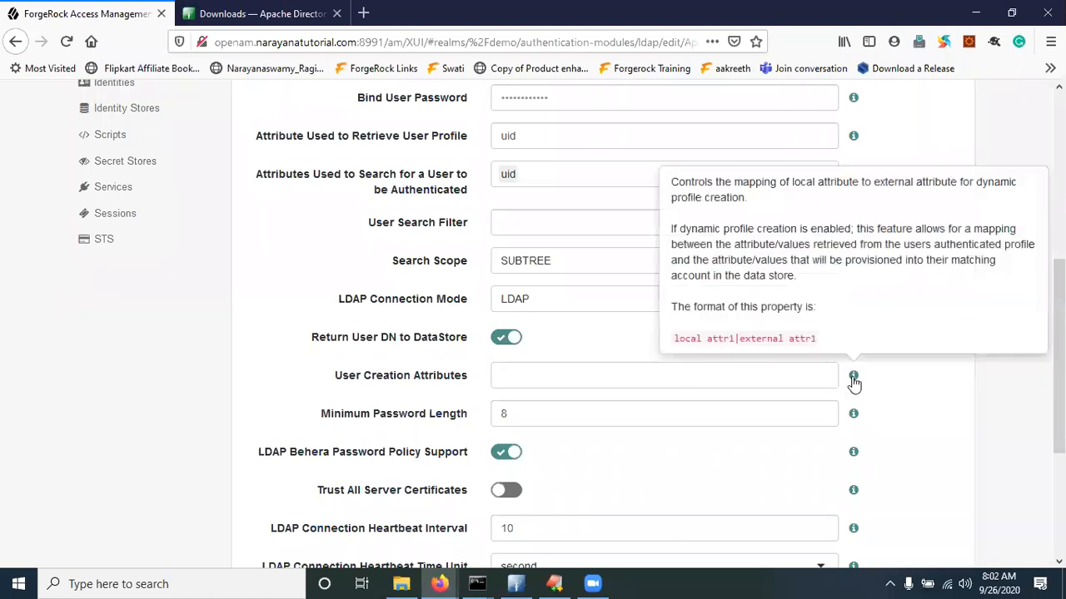
left_click(561, 377)
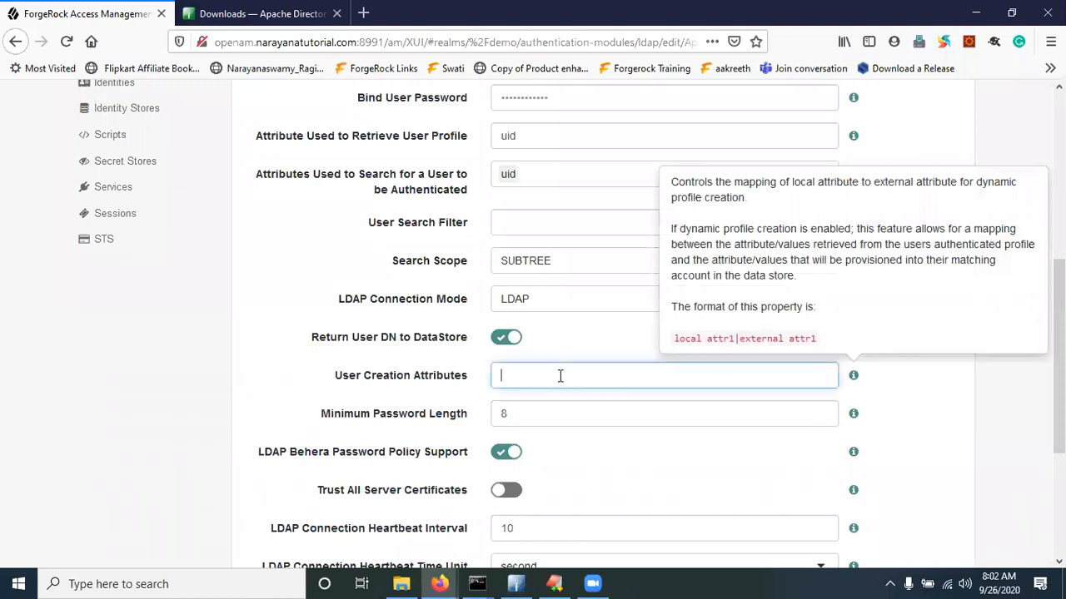
type("cn")
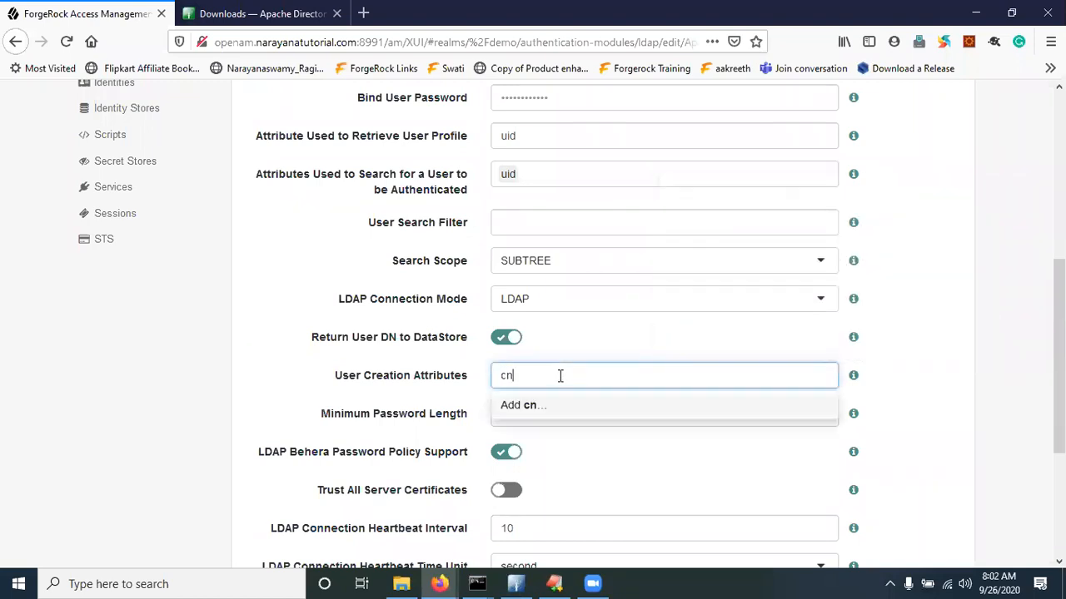
type("|cn")
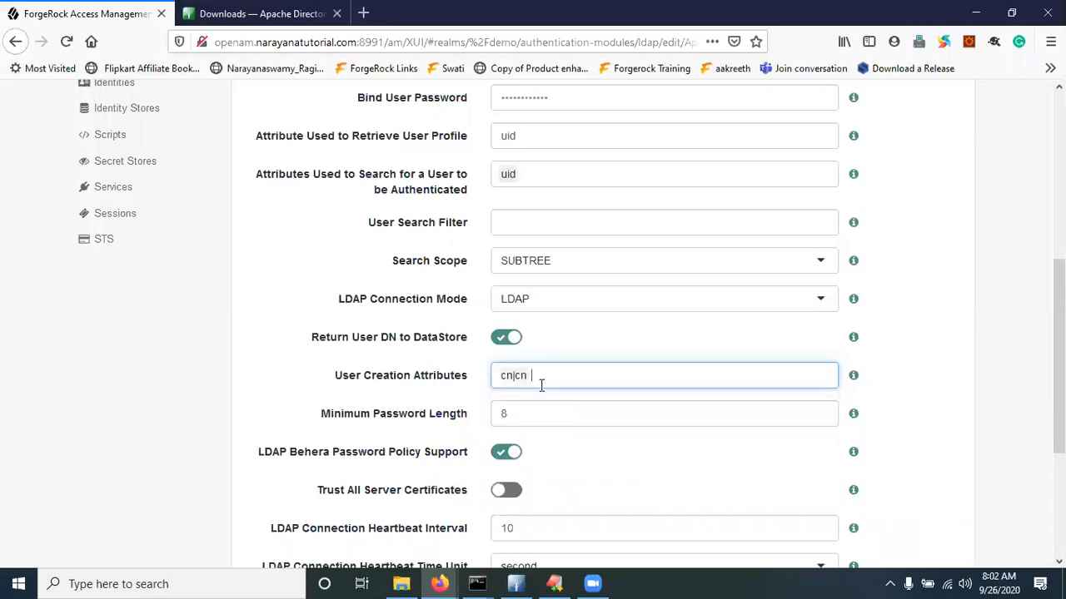
type(" sn")
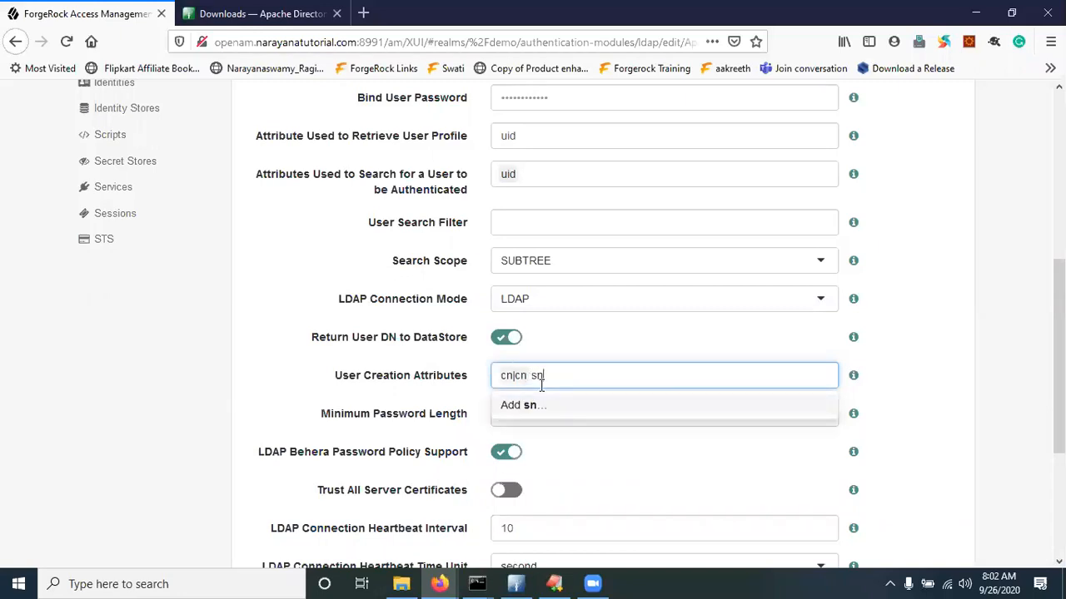
type("|sn")
left_click(539, 410)
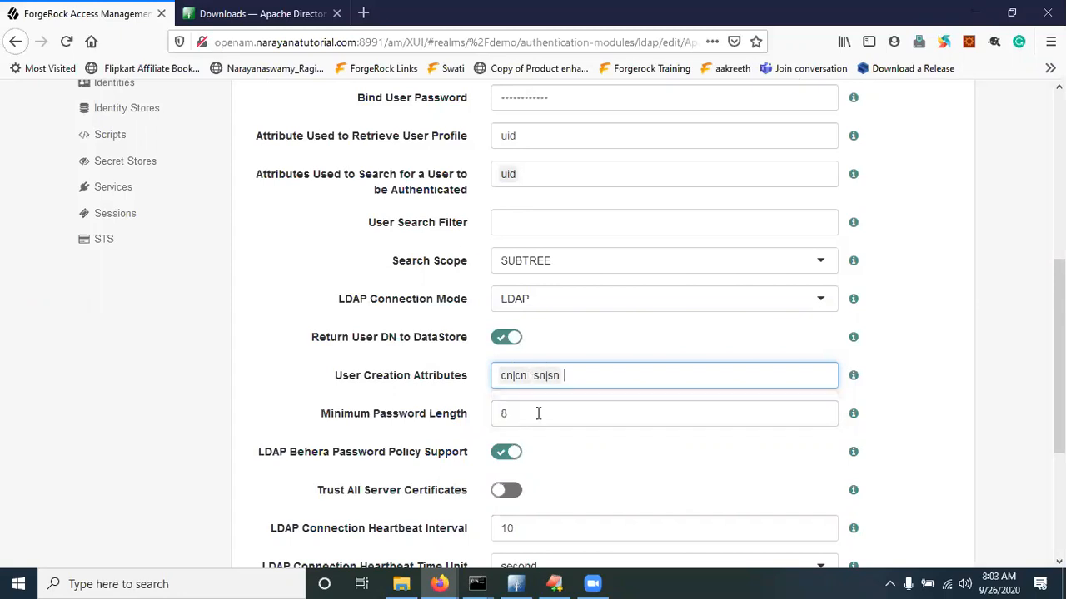
type("given")
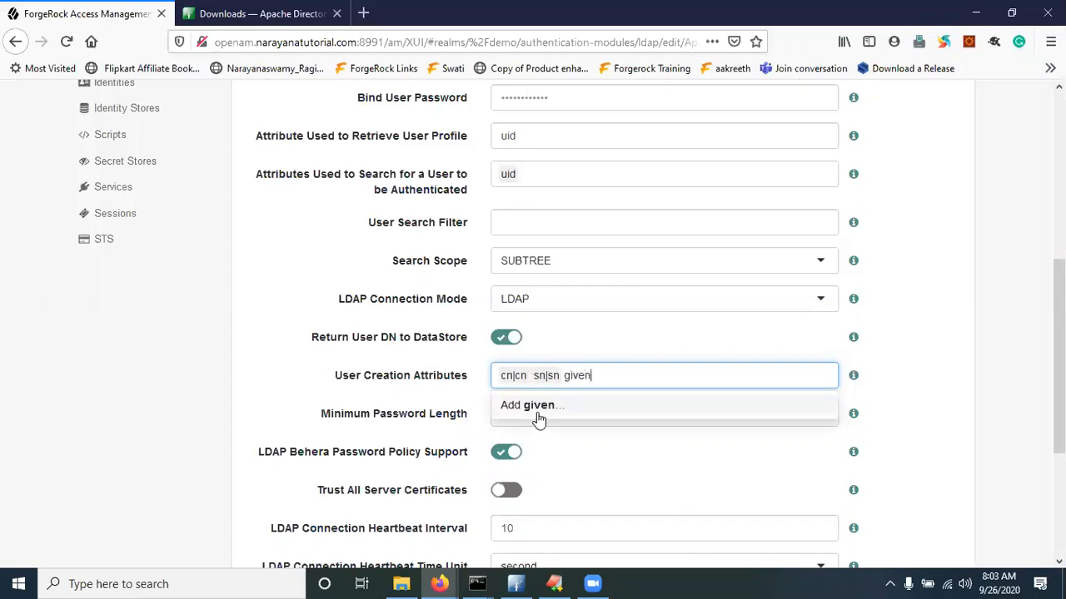
type("Name|givenName")
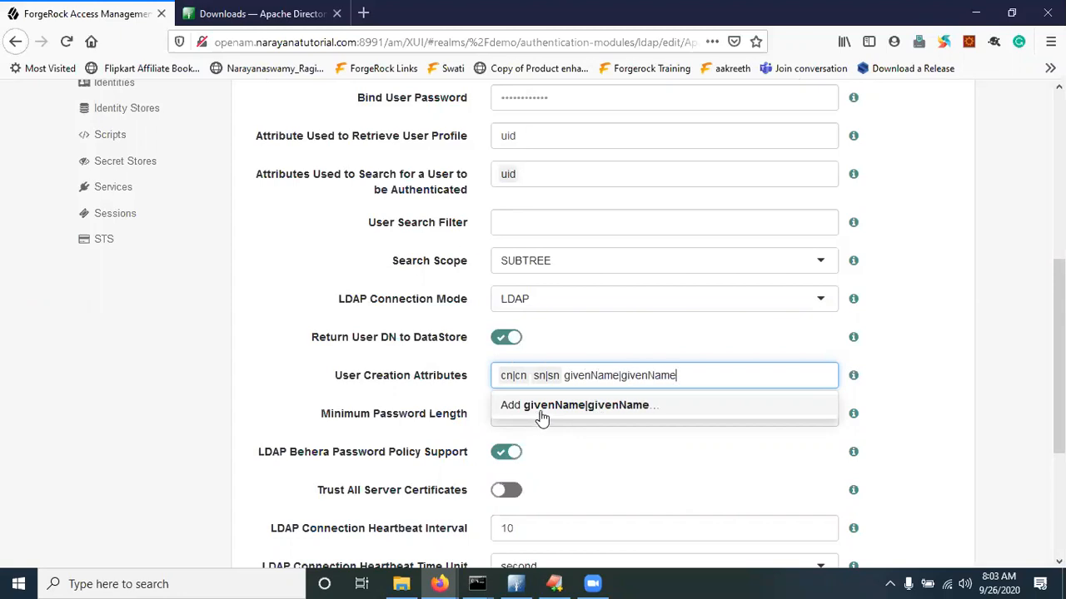
left_click(540, 413)
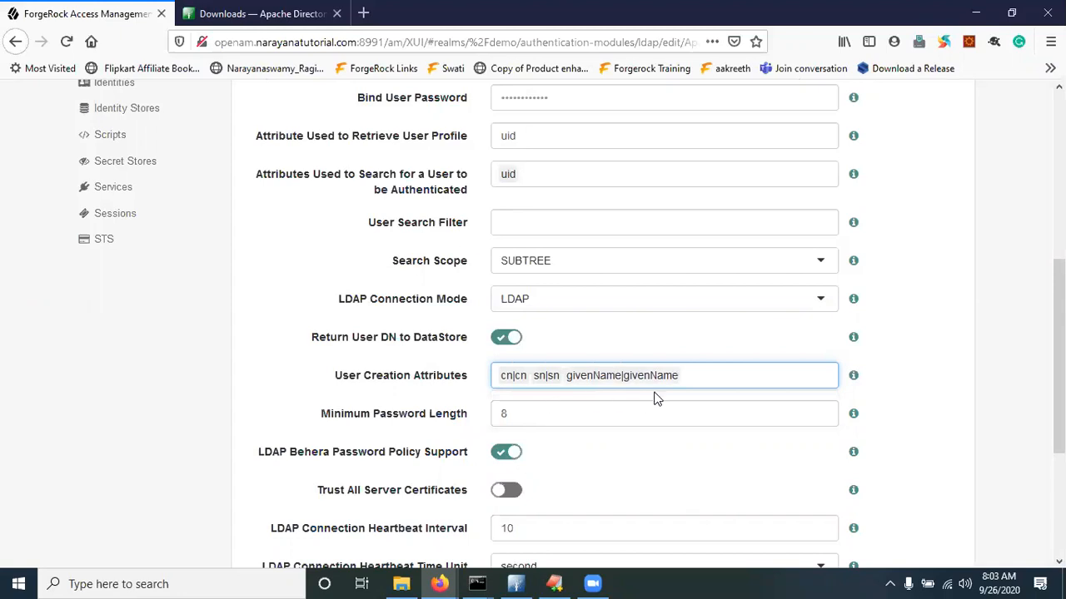
Add the mail|mail mapping after checking the attribute name in Directory Studio
type("mai")
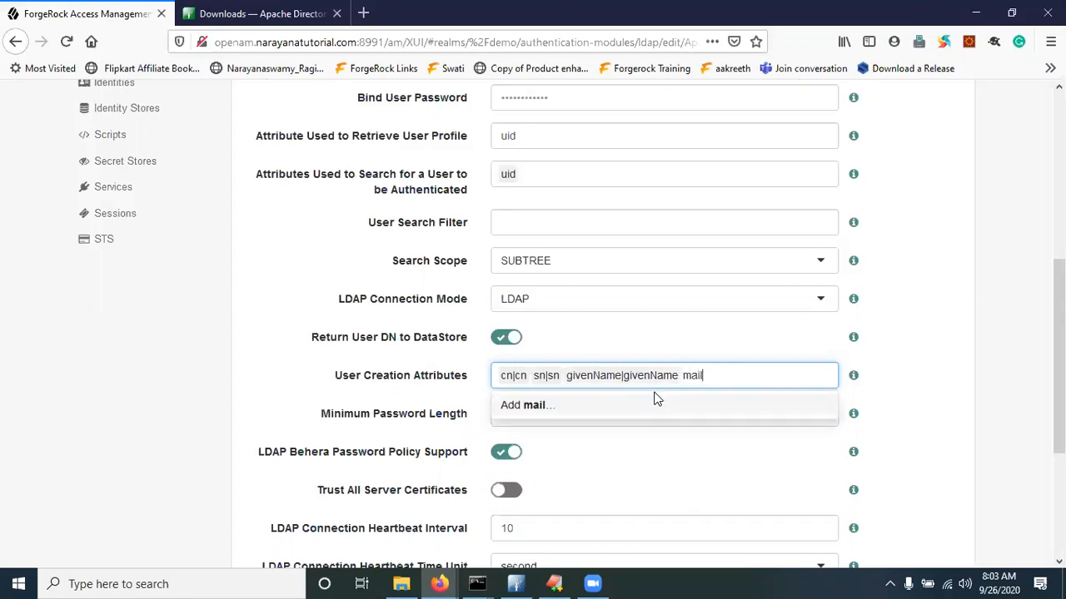
type("l")
key("alt+Tab")
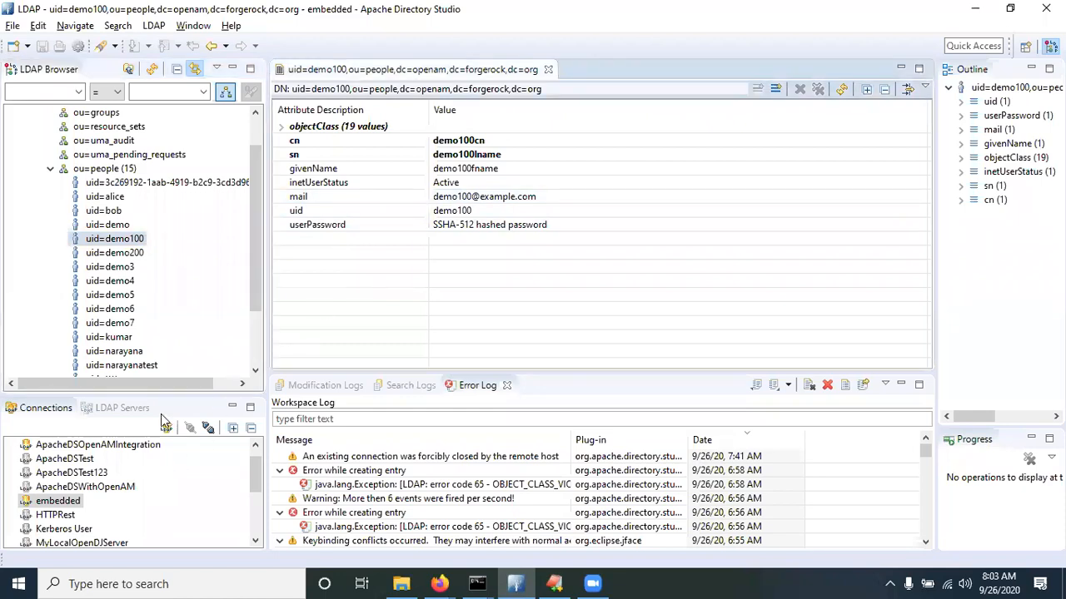
left_click(83, 447)
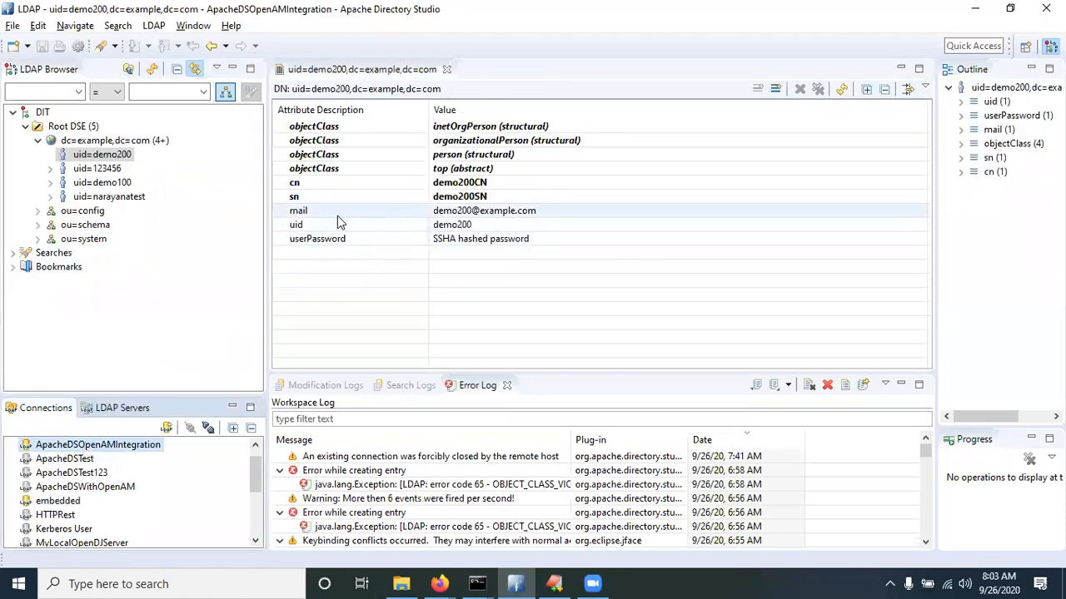
key("alt+Tab")
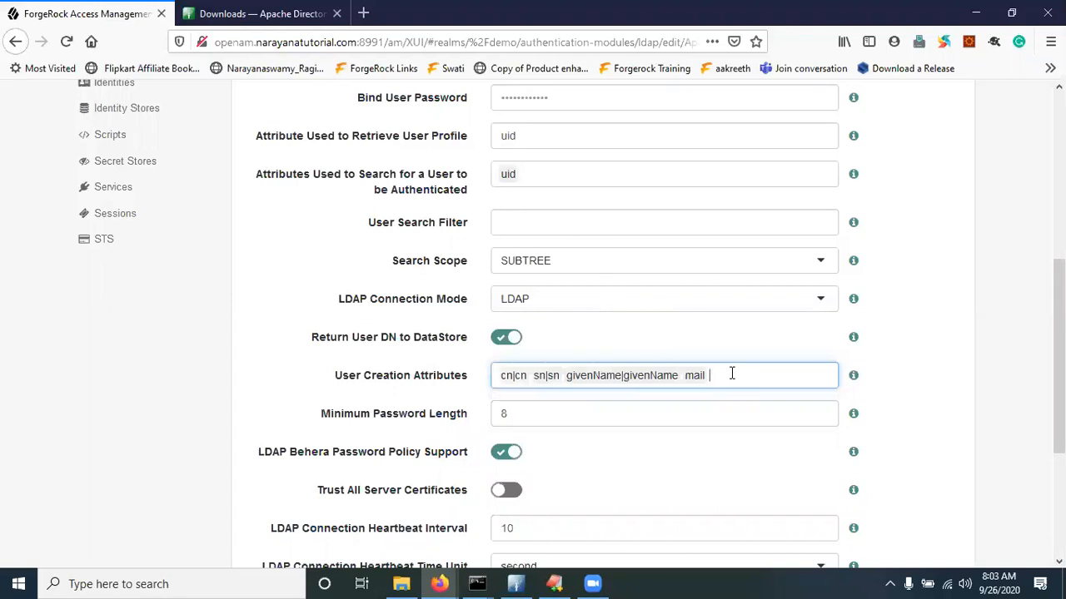
key("BackSpace")
key("BackSpace")
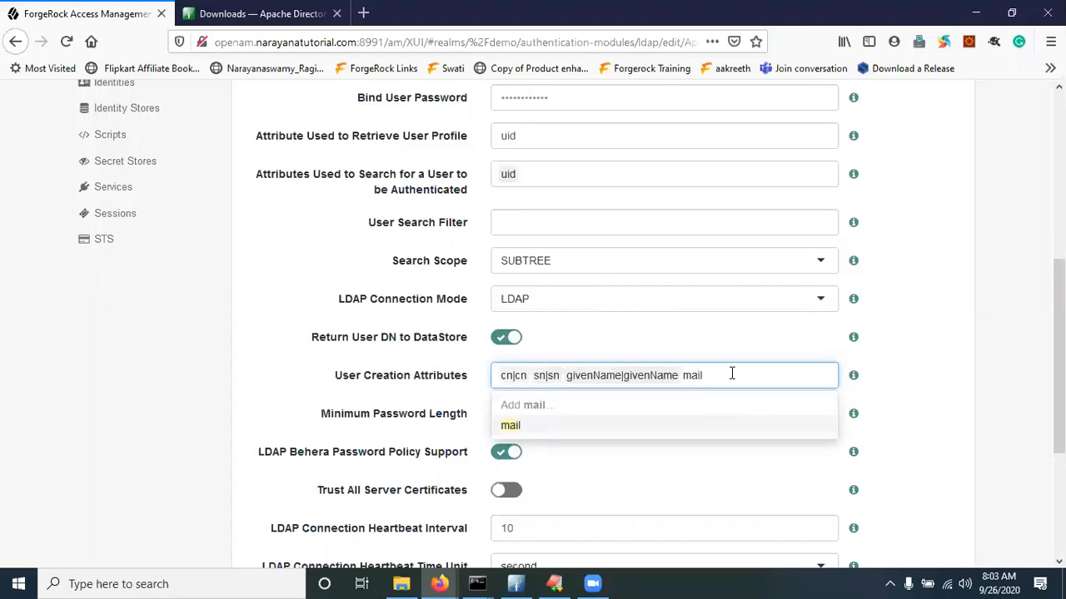
type("|mail")
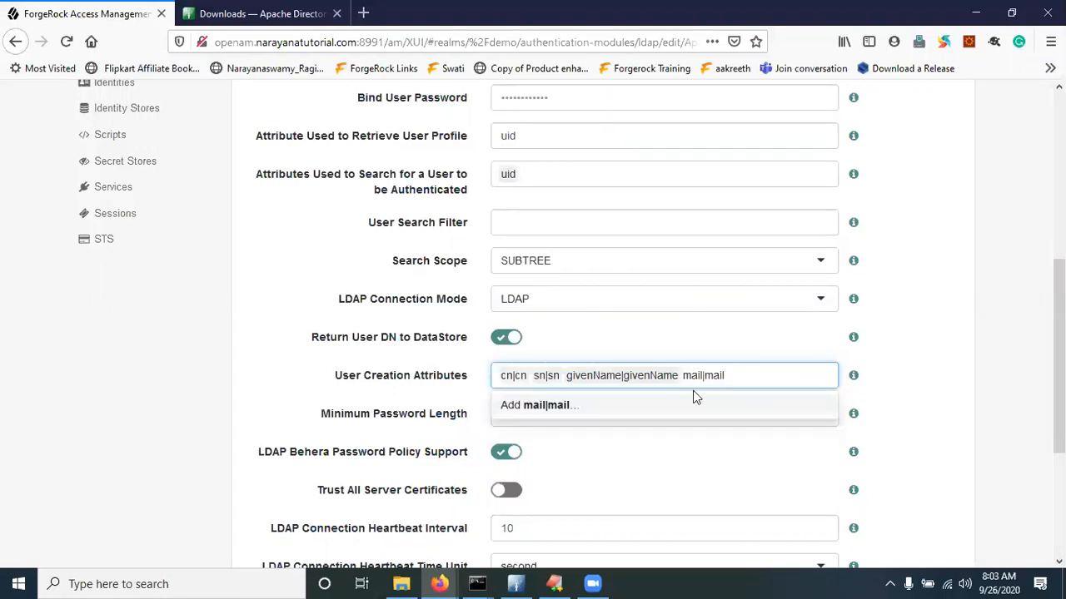
left_click(551, 408)
Add the userPassword|userPassword mapping to the User Creation Attributes
left_click(916, 402)
left_click(762, 372)
type("userPassword")
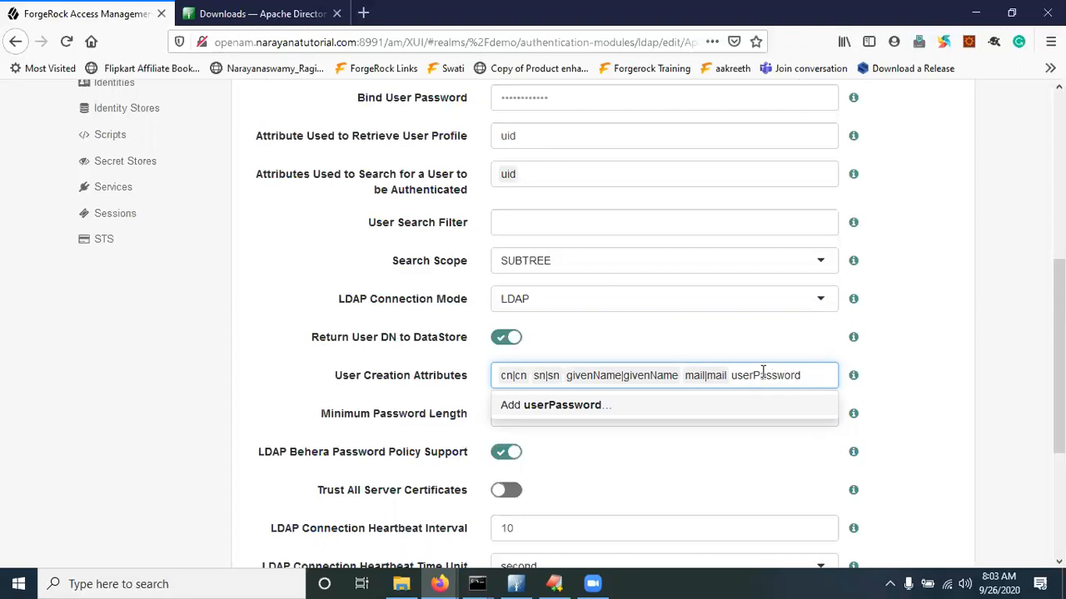
type("|userPassword")
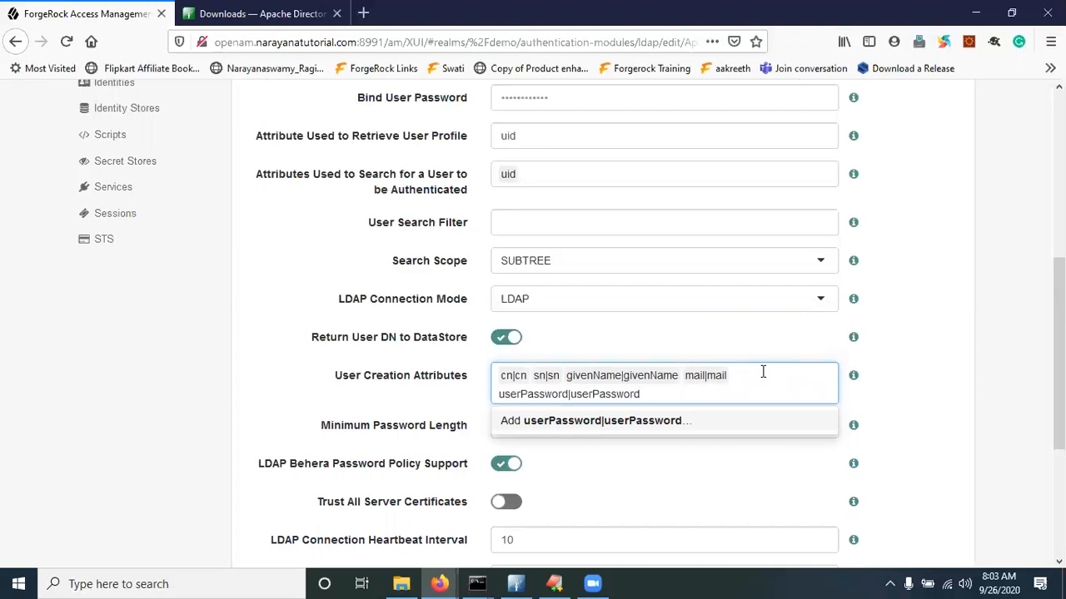
left_click(681, 422)
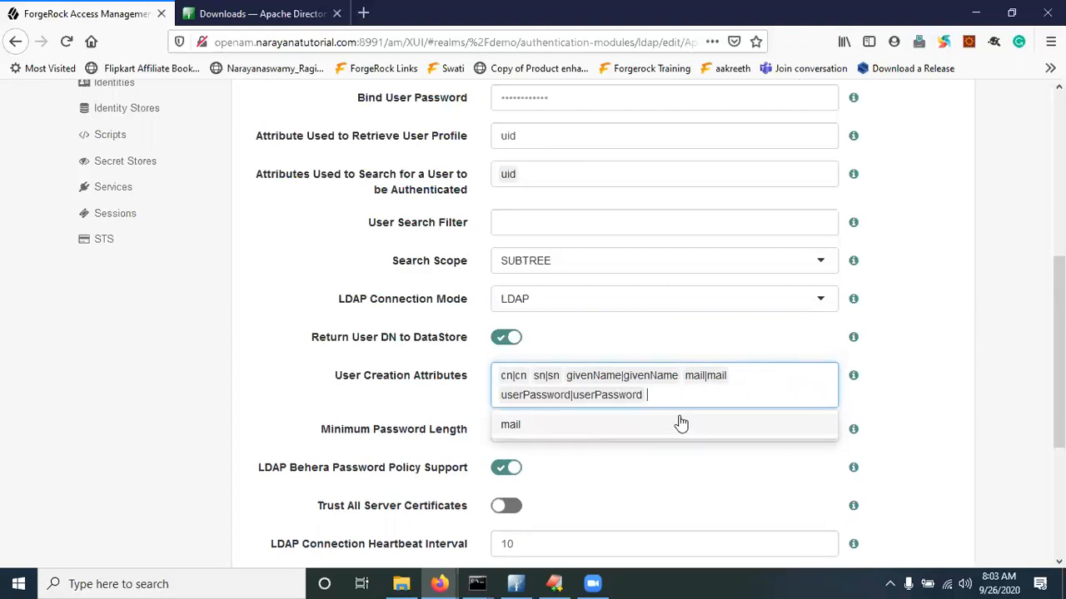
left_click(909, 389)
scroll(908, 387, "down", 5)
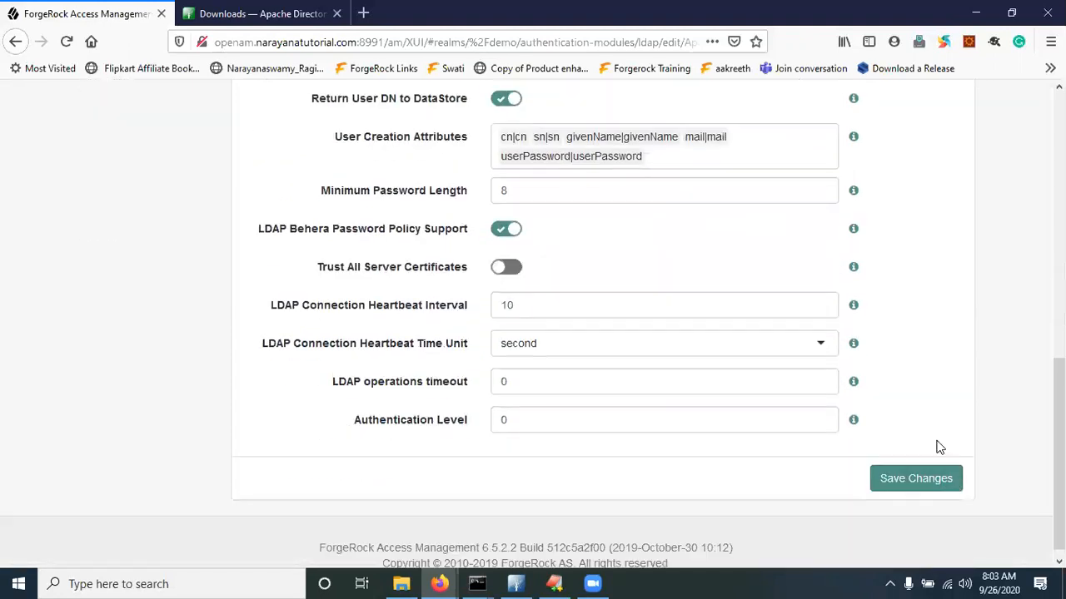
Save the LDAP module settings and go to the demo realm's Identities list
left_click(924, 490)
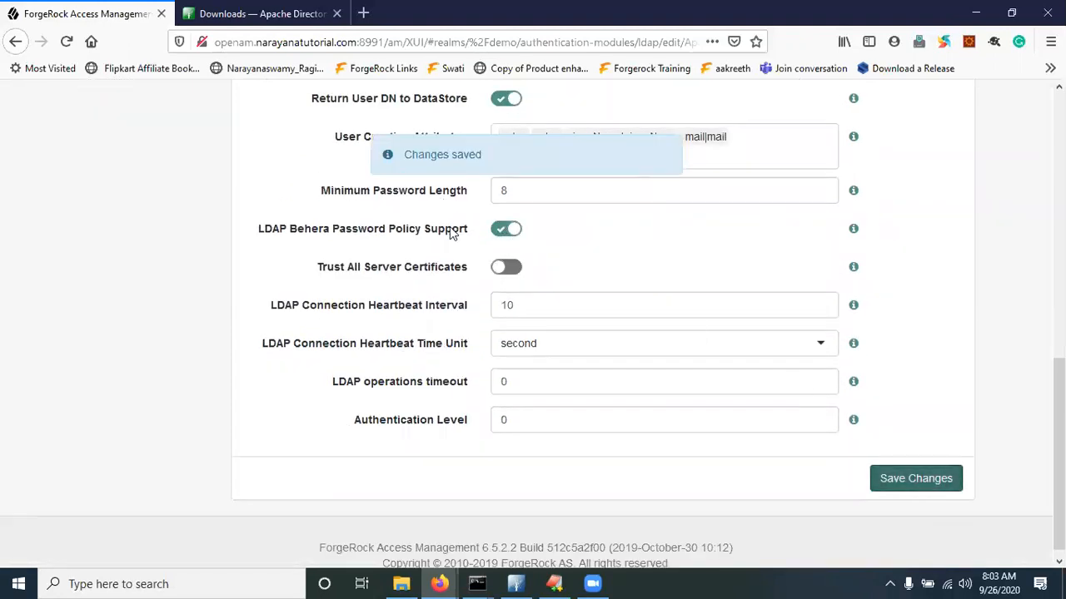
scroll(458, 230, "up", 3)
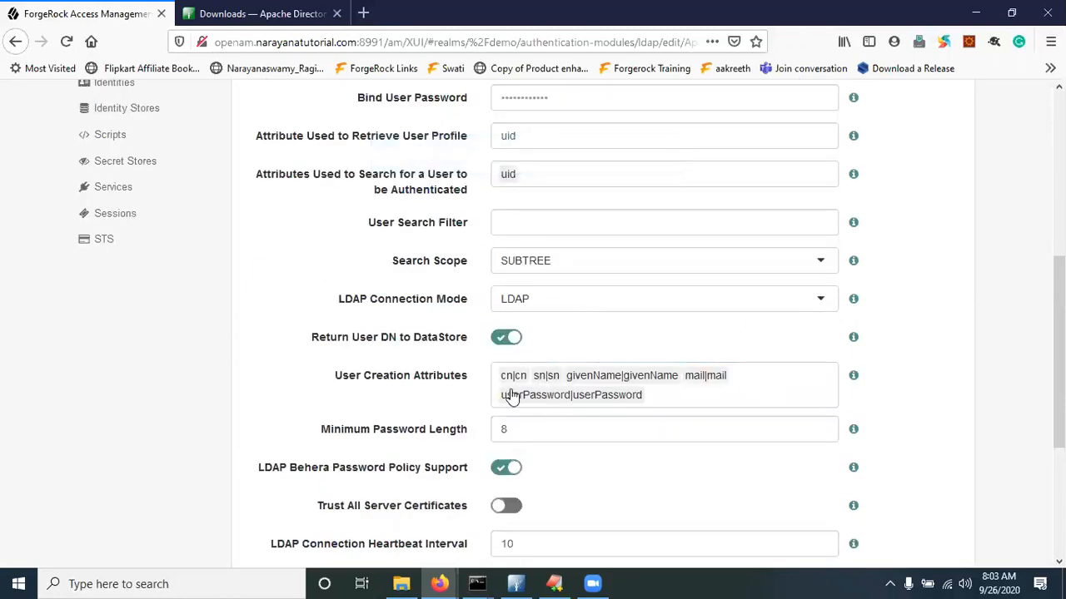
scroll(347, 239, "up", 3)
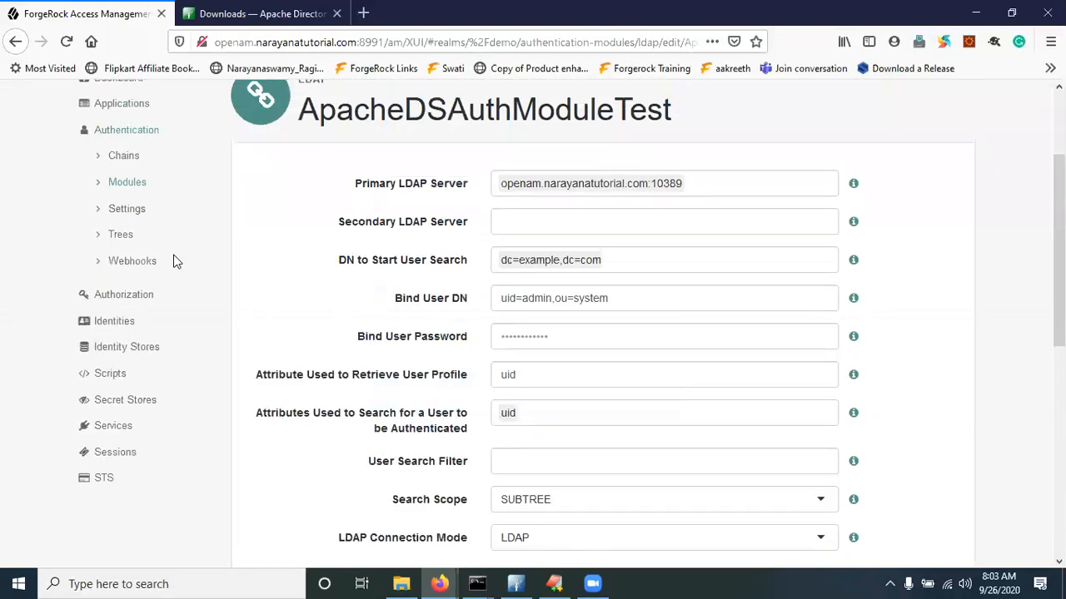
left_click(90, 322)
Delete the demo200 identity from the demo realm
scroll(388, 371, "down", 5)
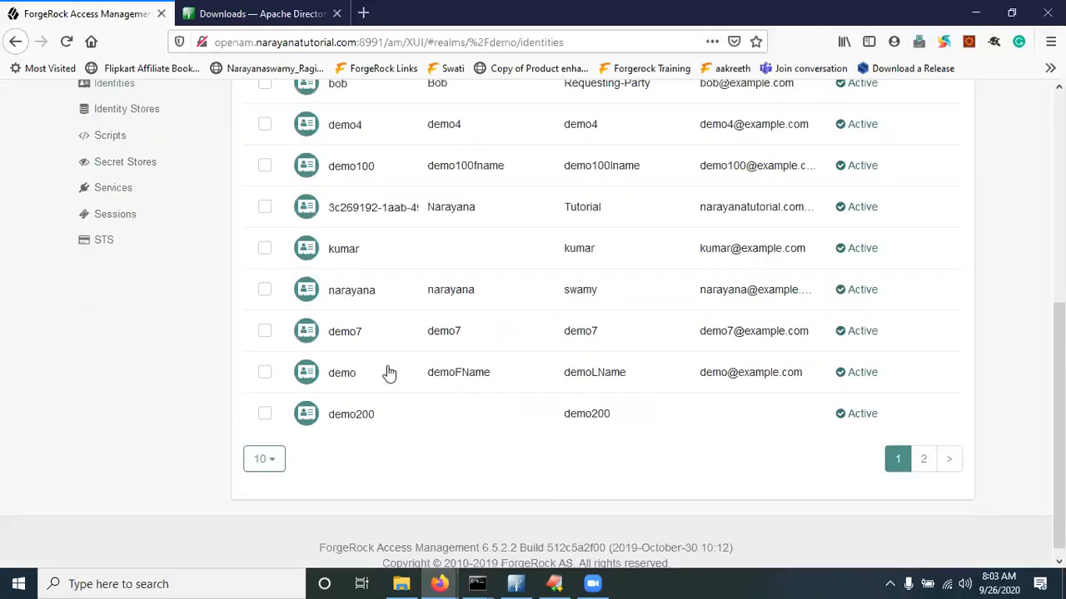
left_click(264, 413)
scroll(362, 292, "up", 5)
left_click(371, 263)
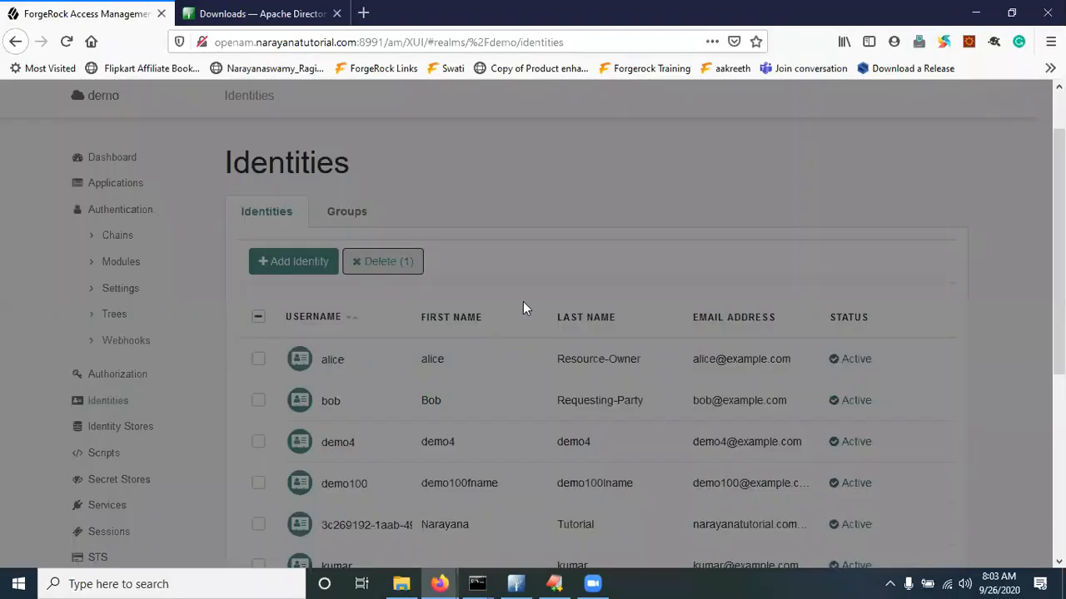
left_click(709, 205)
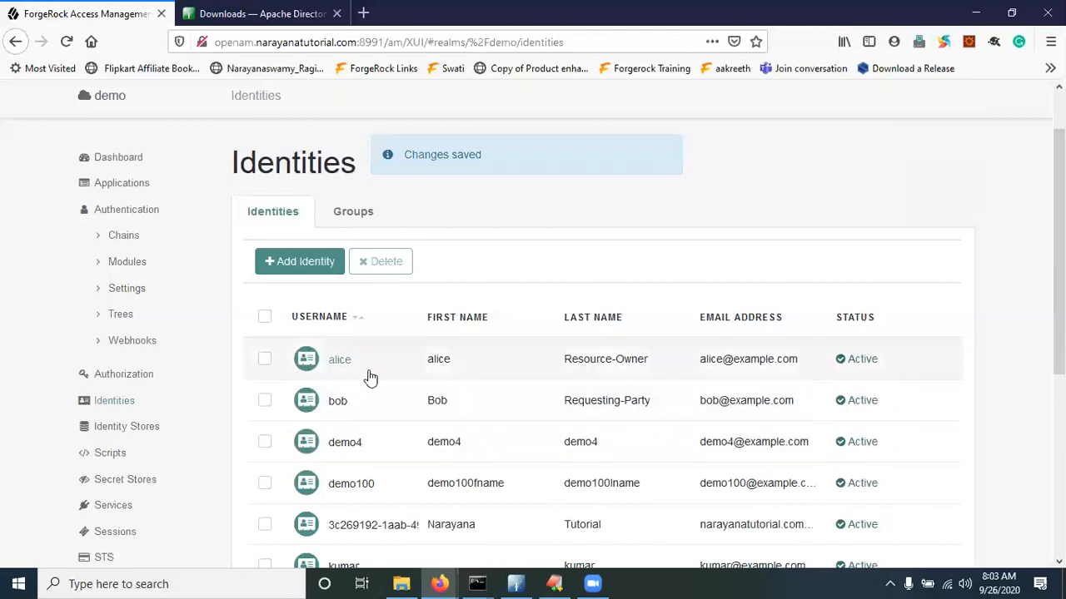
scroll(369, 376, "down", 3)
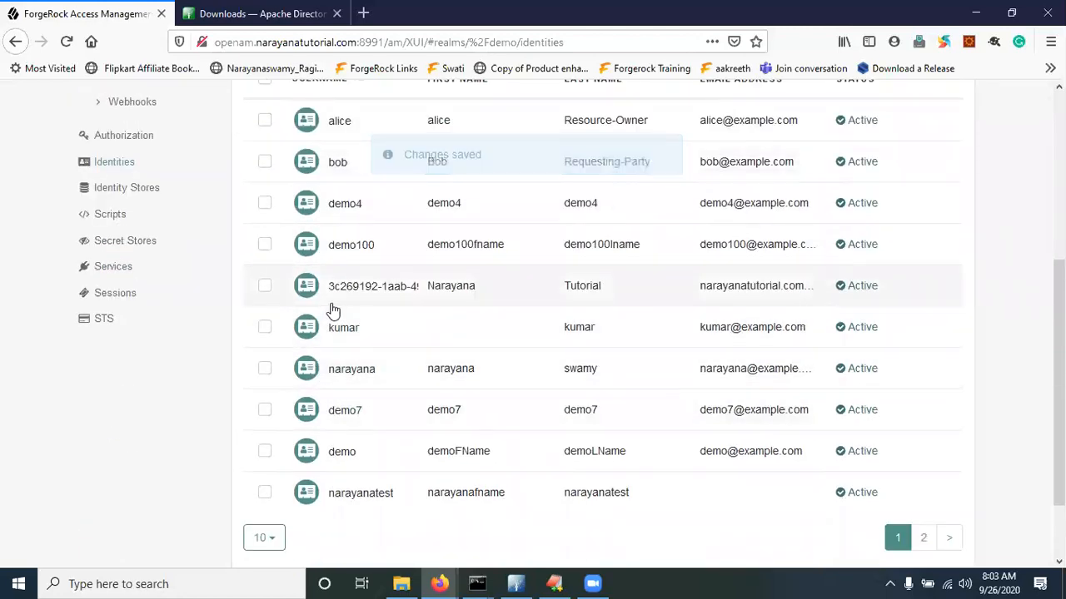
scroll(274, 250, "up", 3)
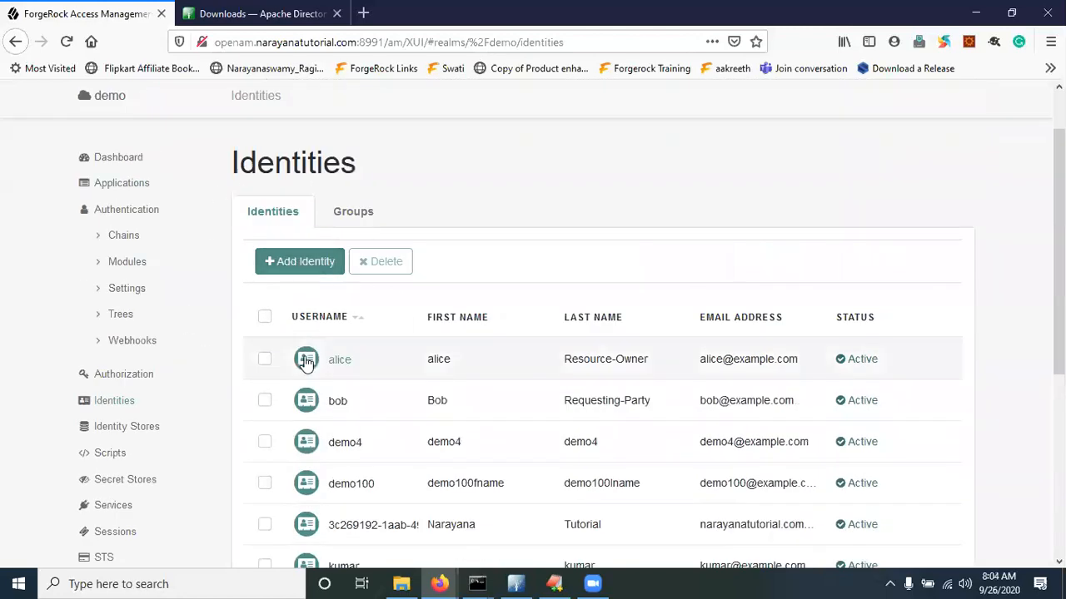
key("alt+Tab")
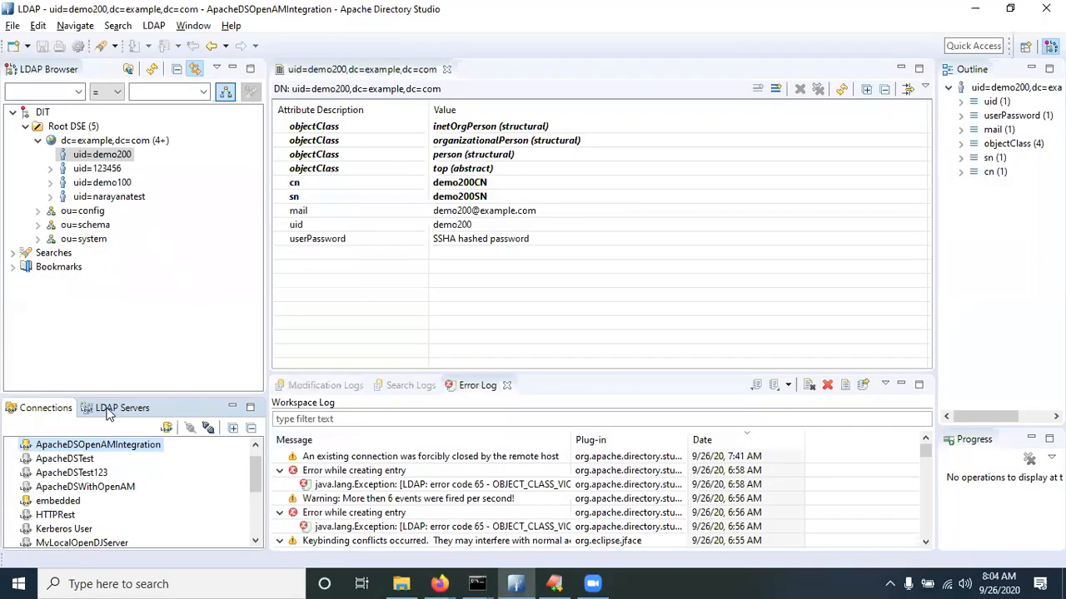
Refresh the embedded connection's ou=people branch, now 14 entries without uid=demo200
left_click(64, 502)
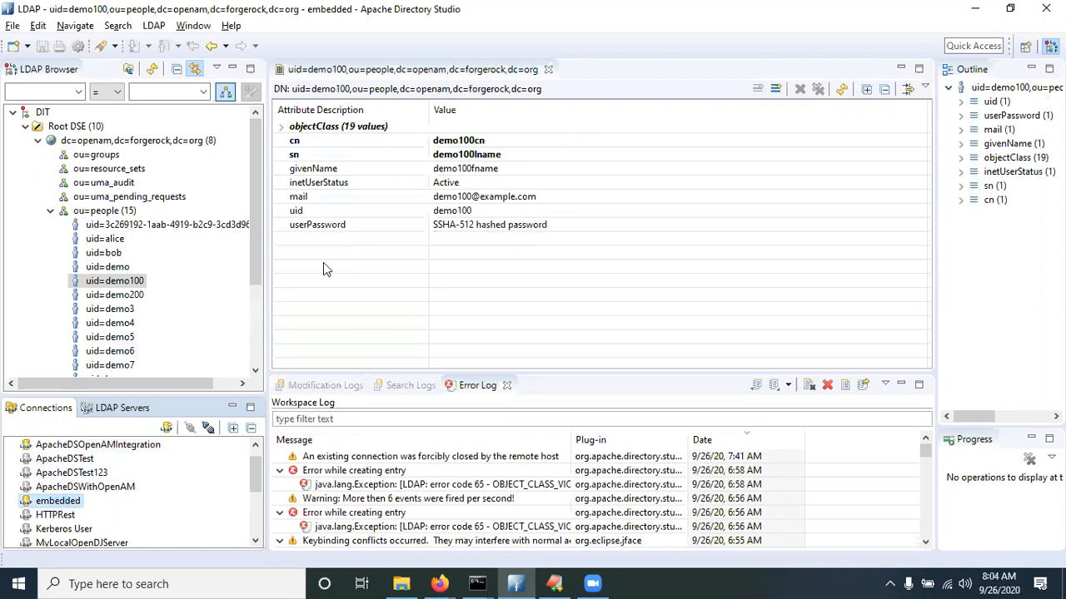
left_click(151, 69)
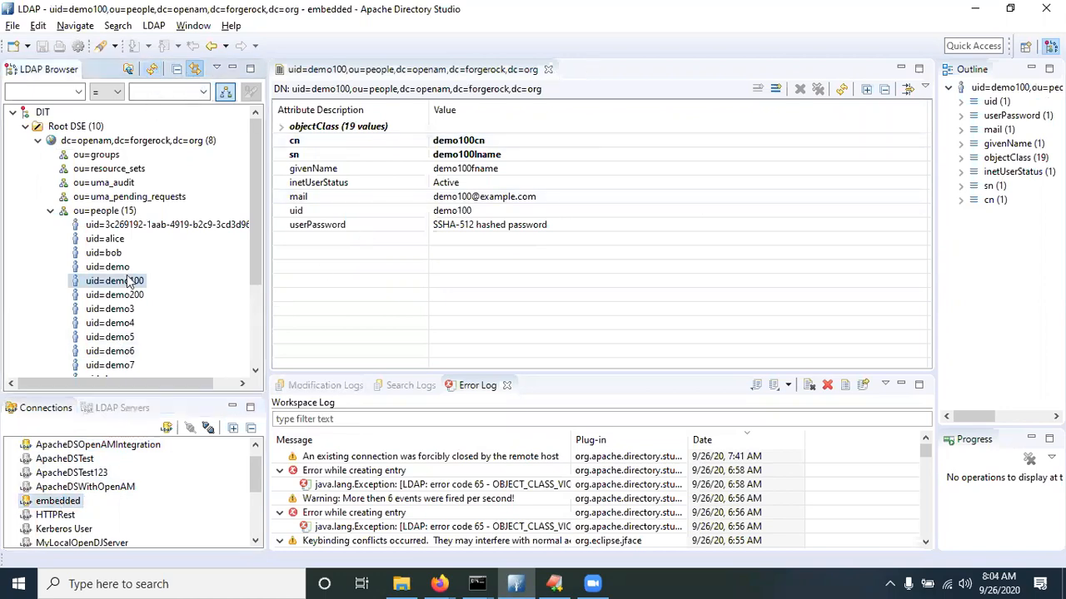
left_click(101, 214)
left_click(152, 70)
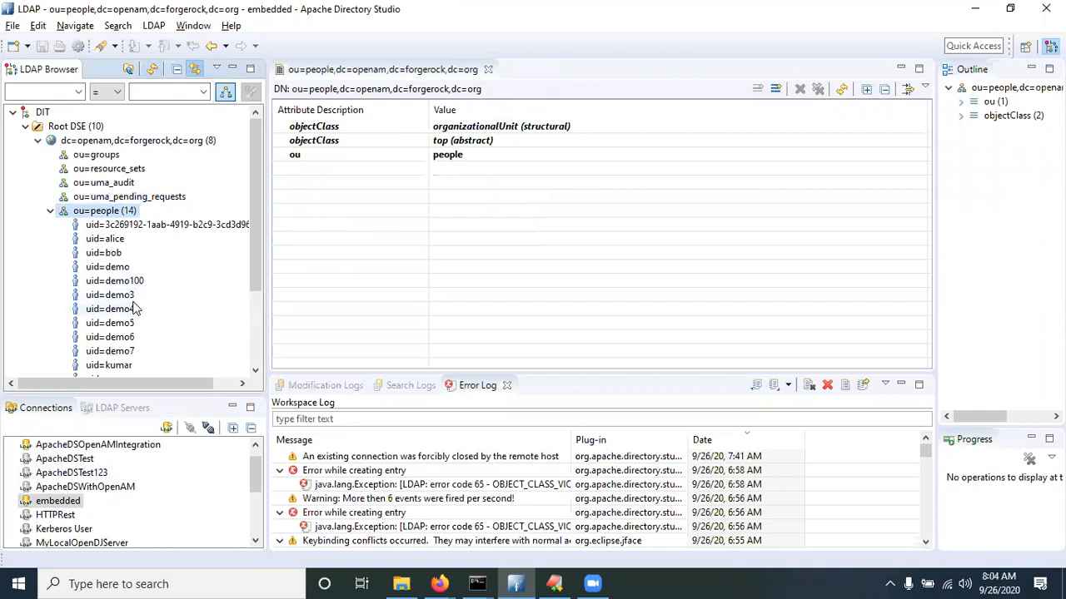
key("alt+Tab")
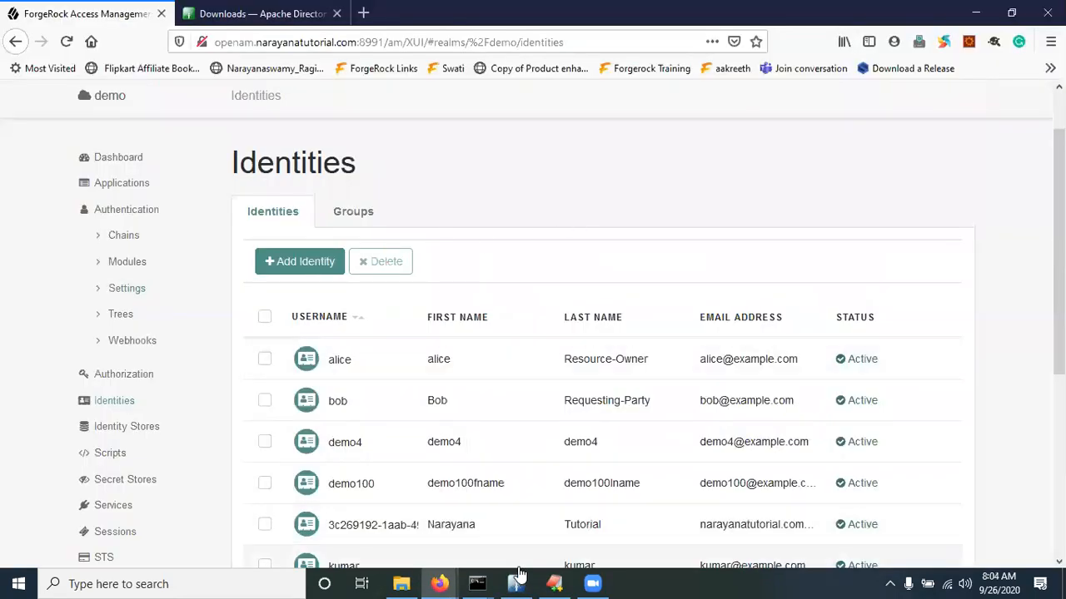
Log demo200 out of its profile window and return to the sign-in page
mouse_move(438, 584)
left_click(530, 508)
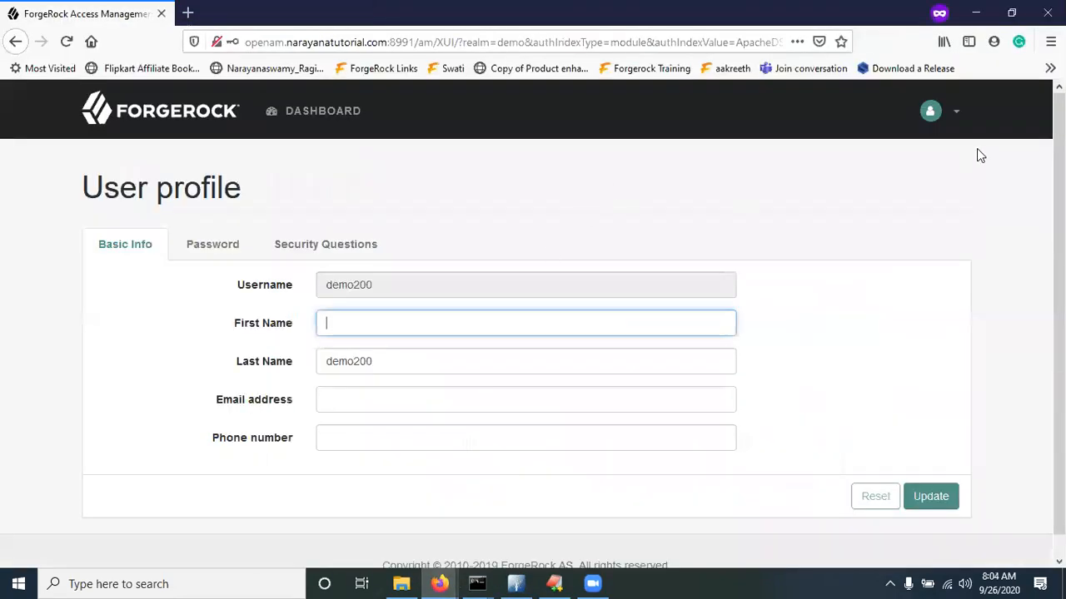
left_click(950, 112)
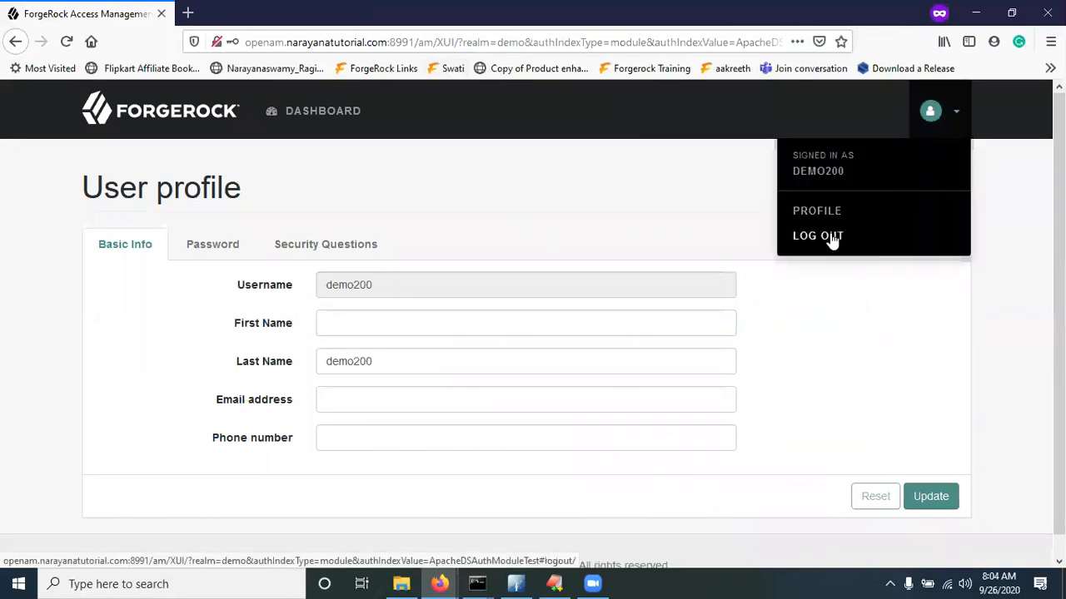
left_click(830, 236)
left_click(516, 323)
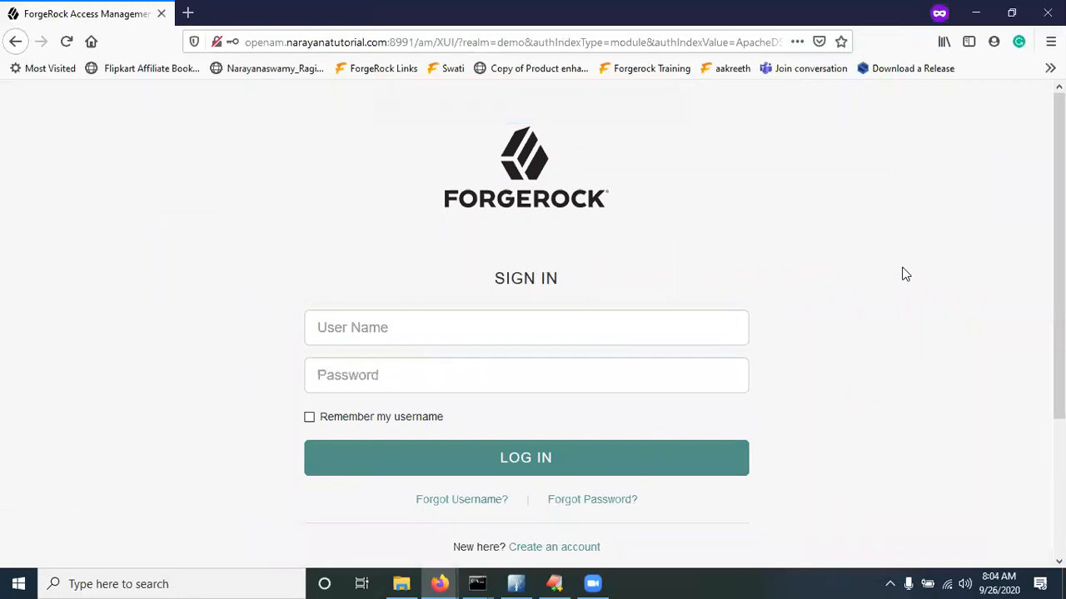
Begin entering the user name, then review the ApacheDSAuthModuleTest module settings
left_click(363, 333)
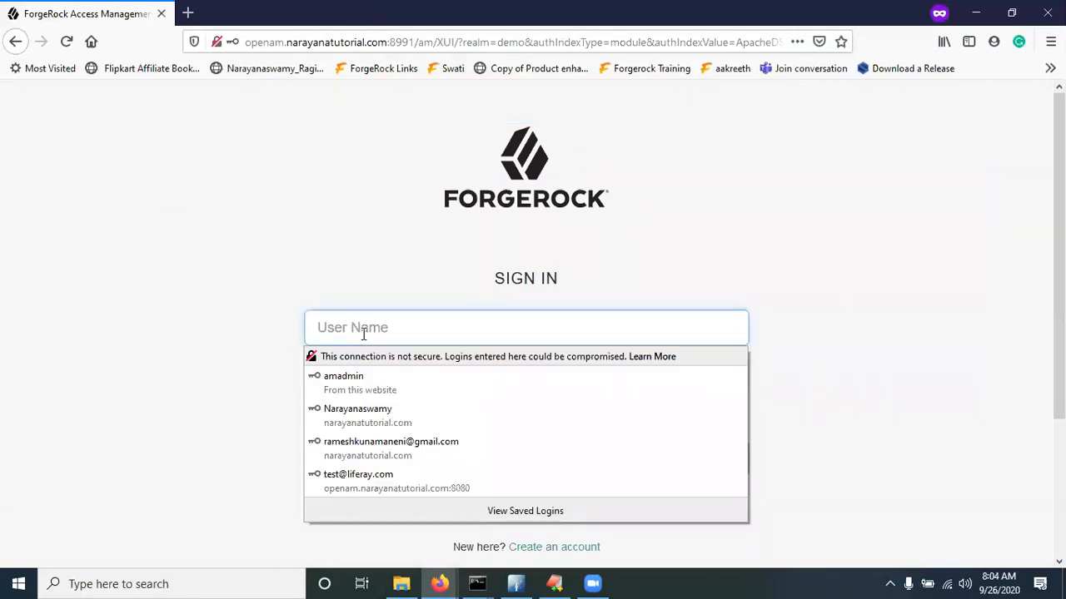
type("demo200")
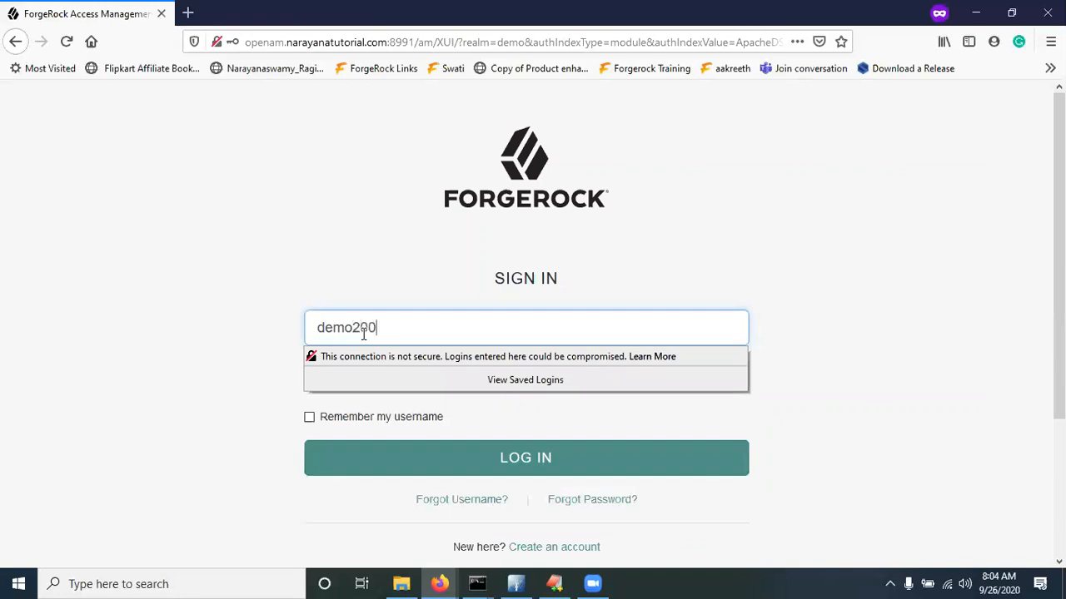
left_click(256, 288)
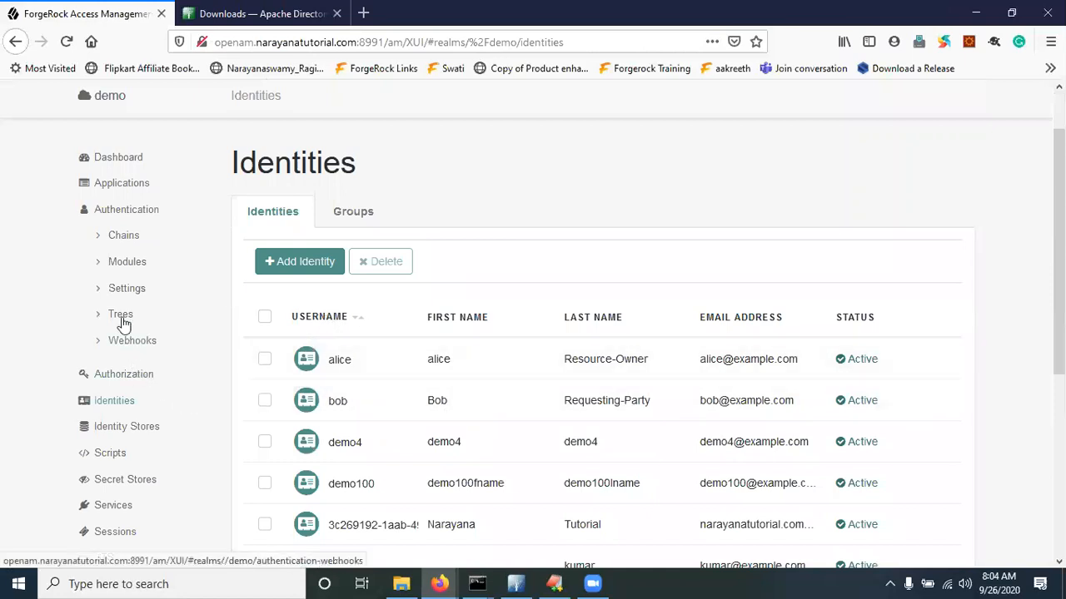
left_click(131, 263)
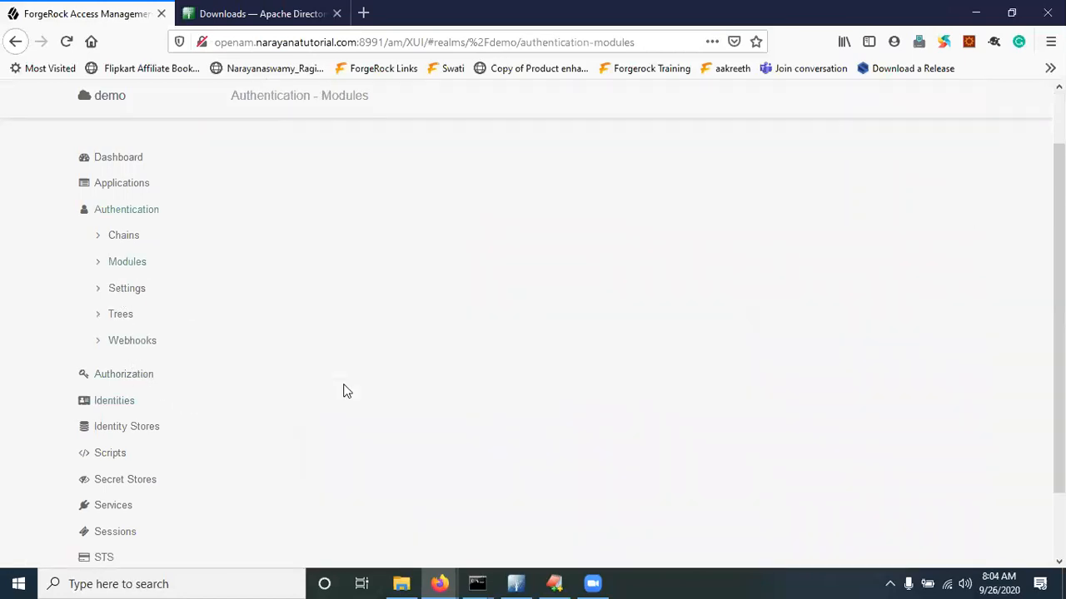
scroll(350, 341, "down", 2)
left_click(350, 339)
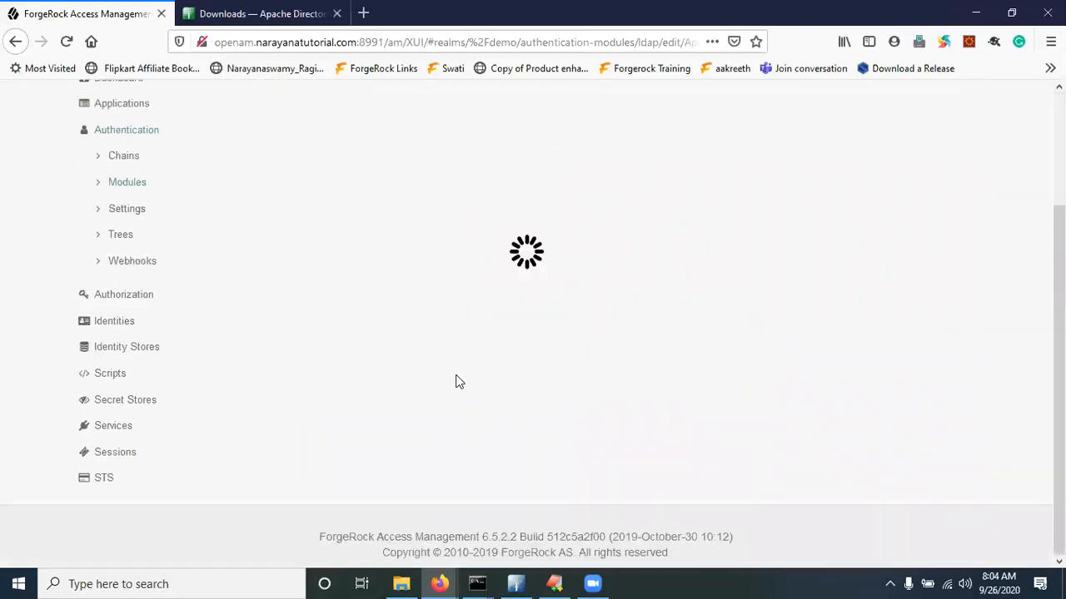
scroll(619, 410, "down", 3)
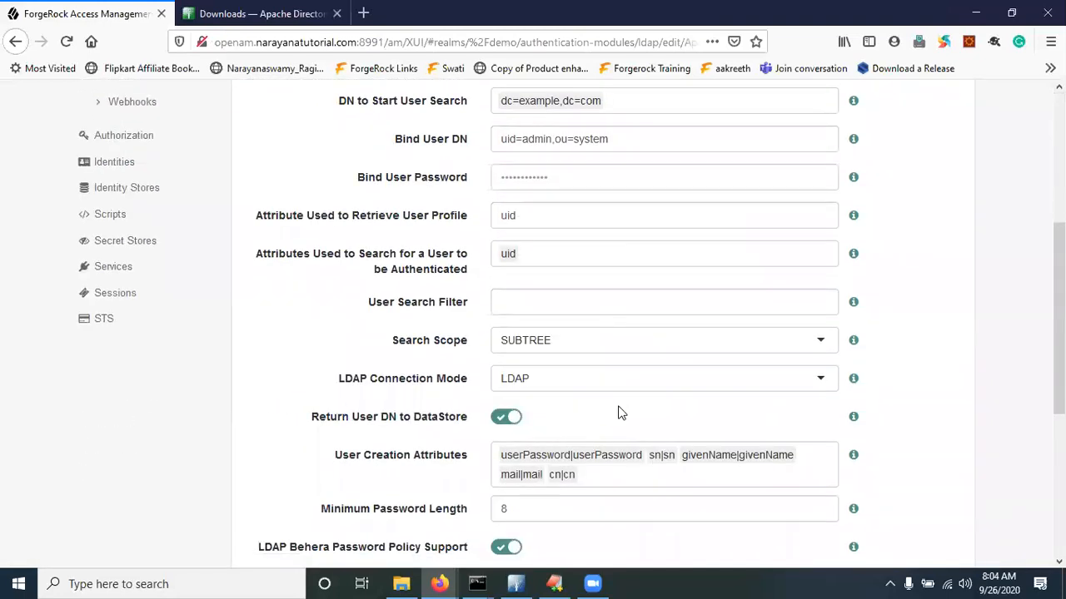
scroll(619, 413, "down", 3)
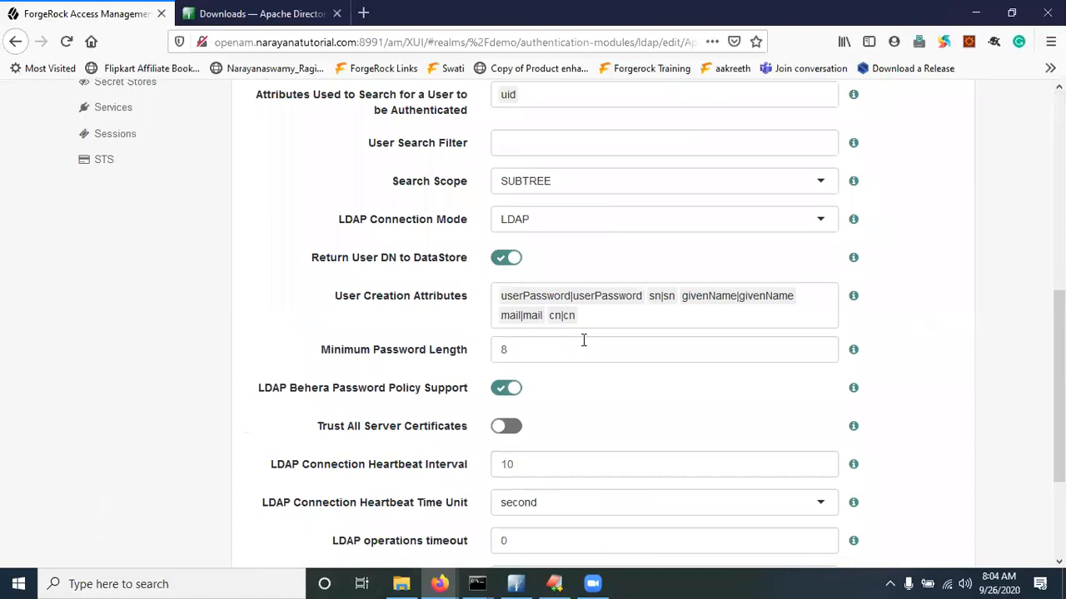
Enter demo200's password and sign in, then select the profile's e-mail address
key("alt+Tab")
left_click(360, 380)
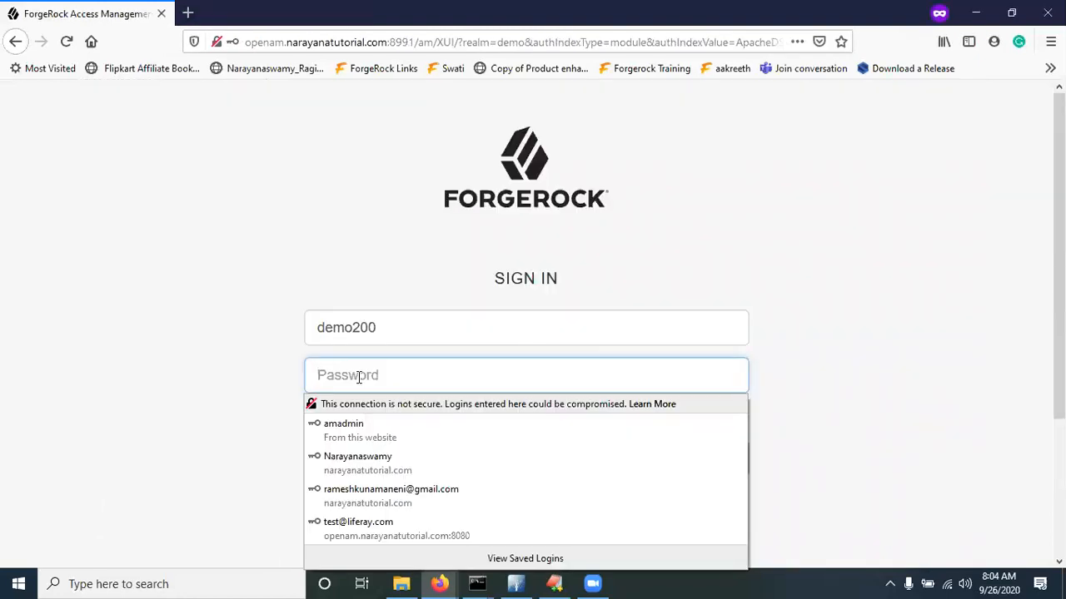
type("••")
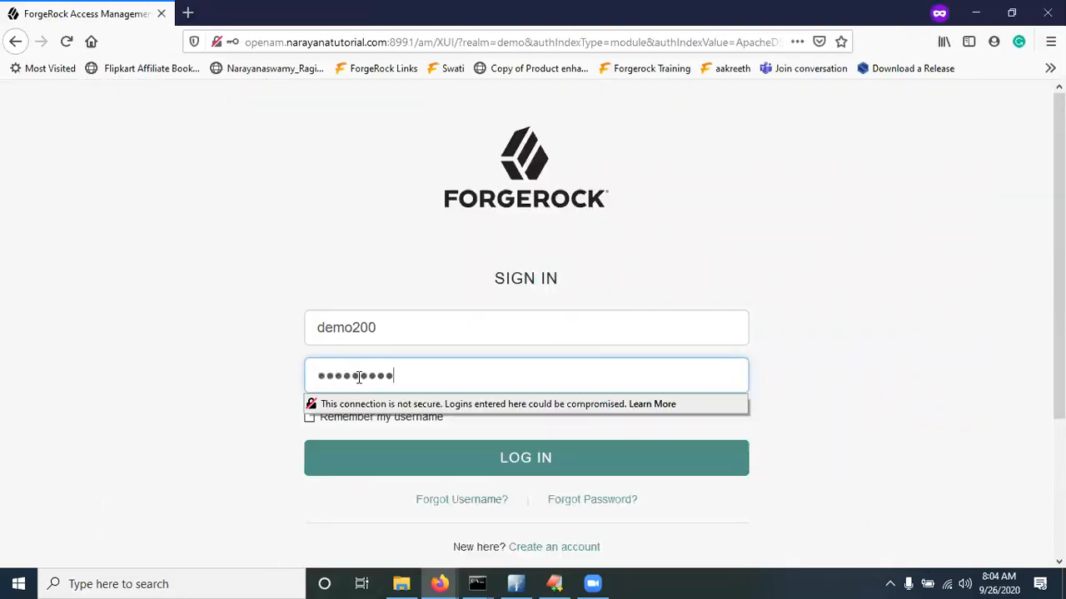
left_click(512, 454)
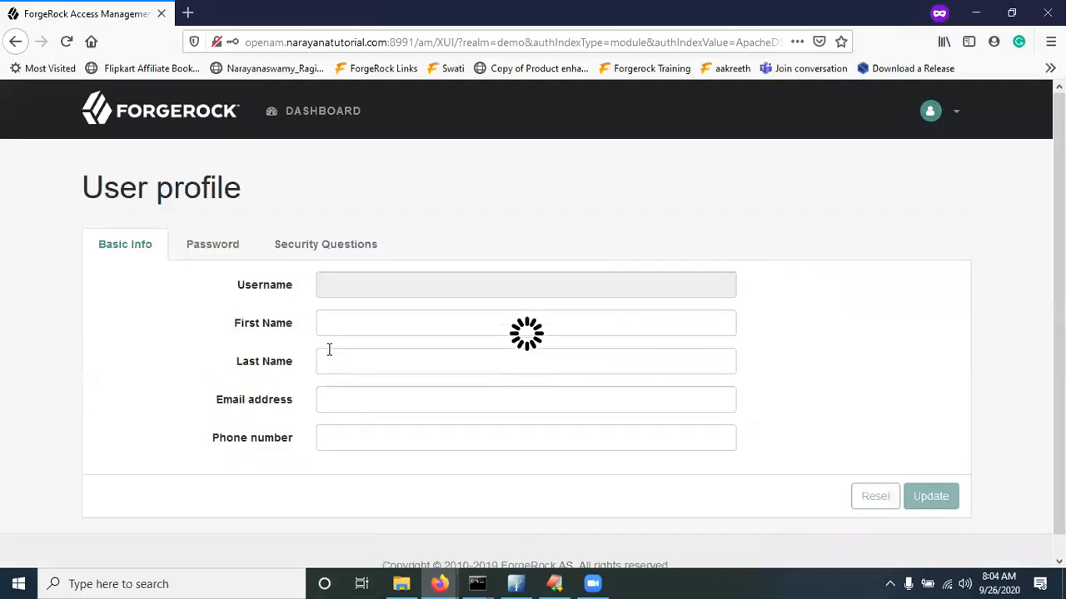
left_click_drag(454, 400, 324, 399)
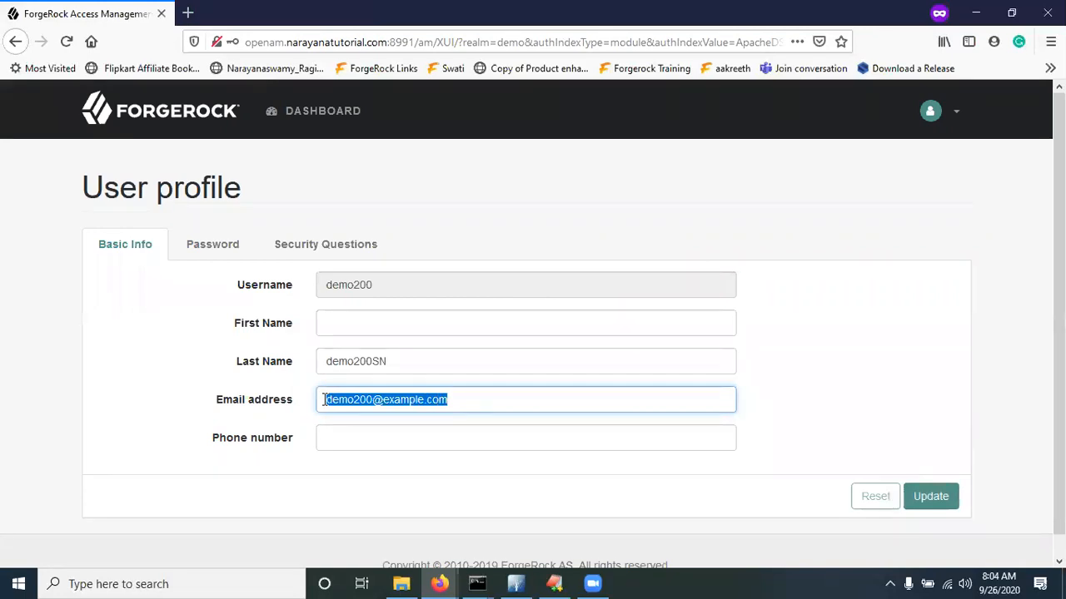
List the demo realm's identities and find demo200 Active with last name demo200SN
key("alt+Tab")
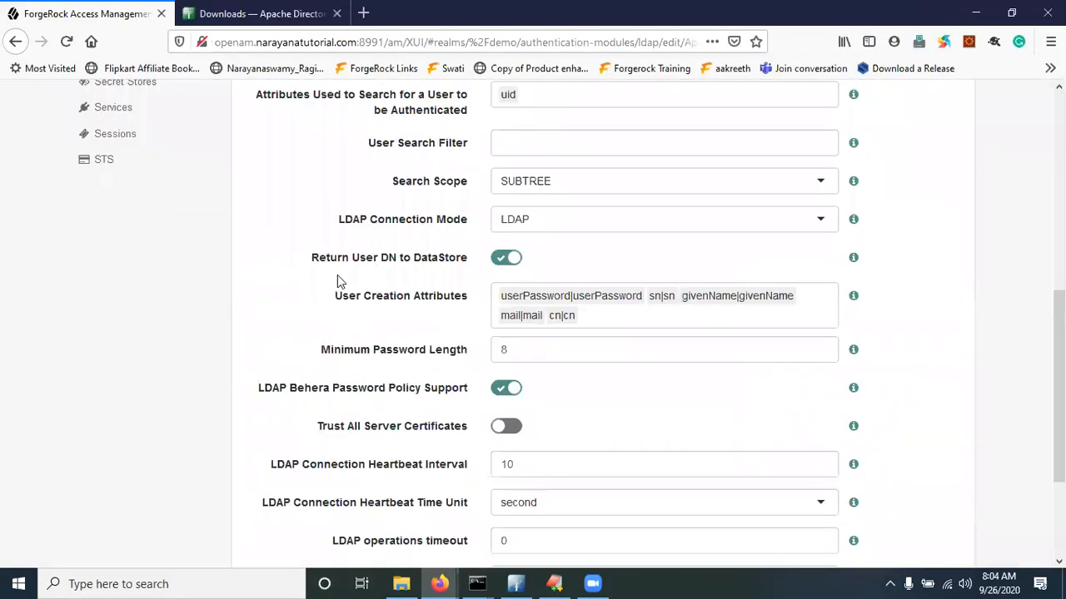
scroll(337, 276, "up", 4)
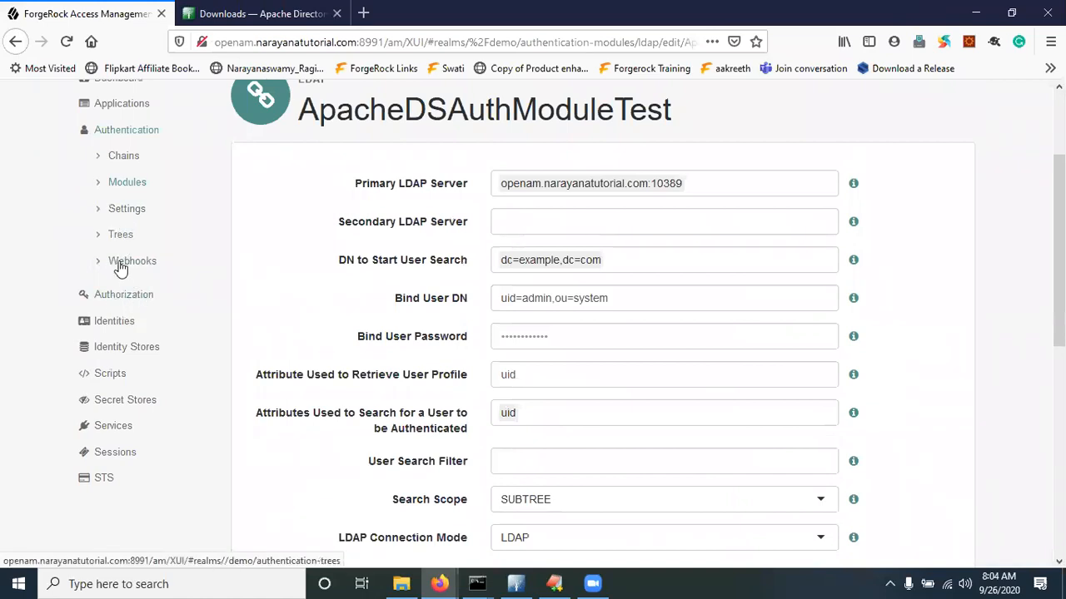
left_click(119, 331)
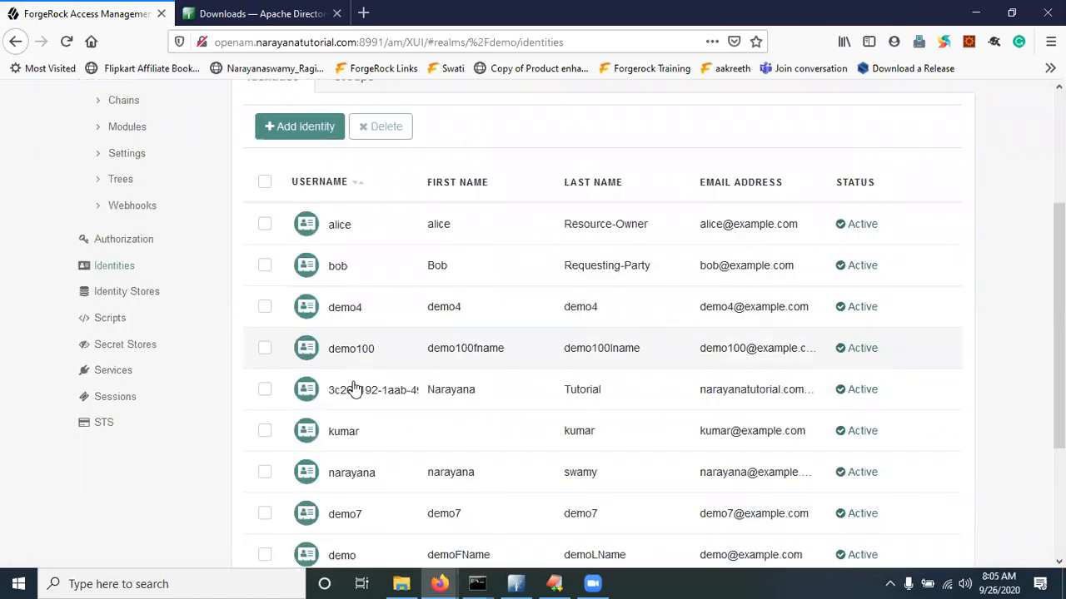
scroll(345, 417, "down", 3)
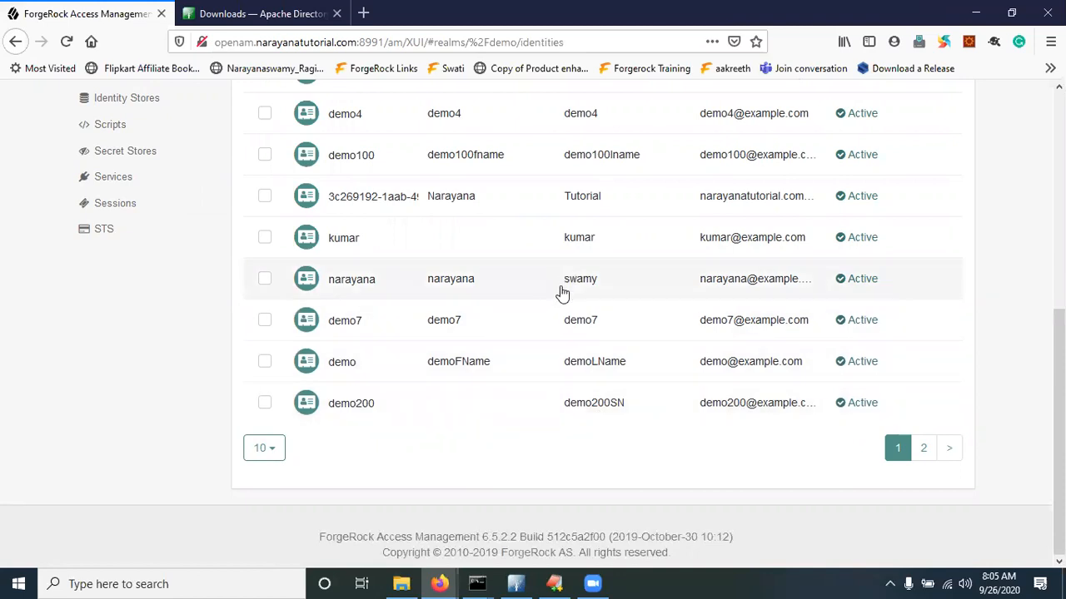
scroll(669, 361, "up", 3)
scroll(670, 362, "down", 2)
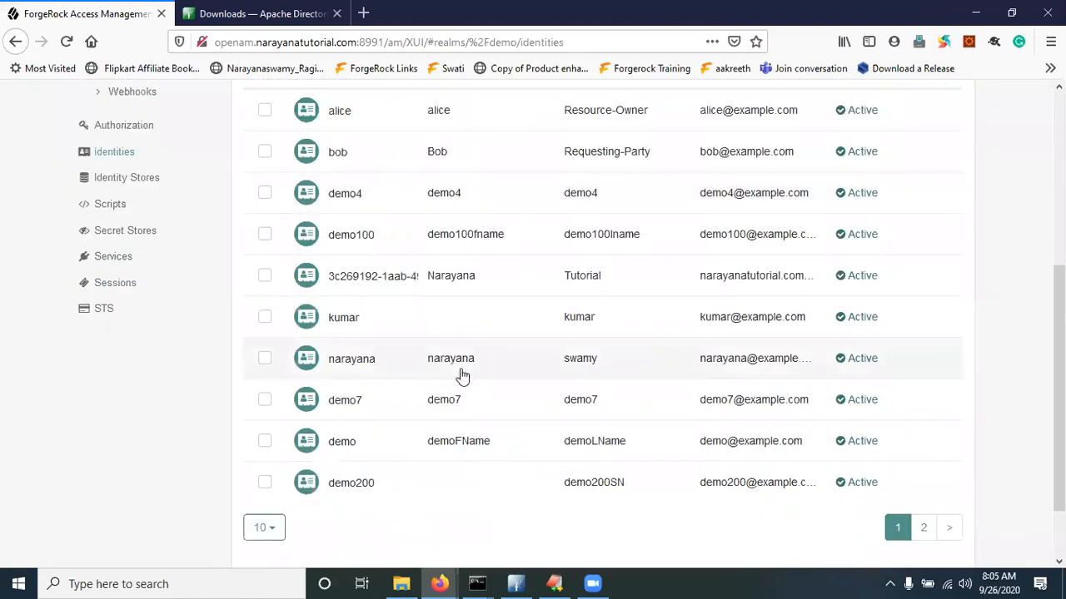
key("alt+Tab")
Set demo200's first name to demo200Fname and save the profile
left_click(359, 329)
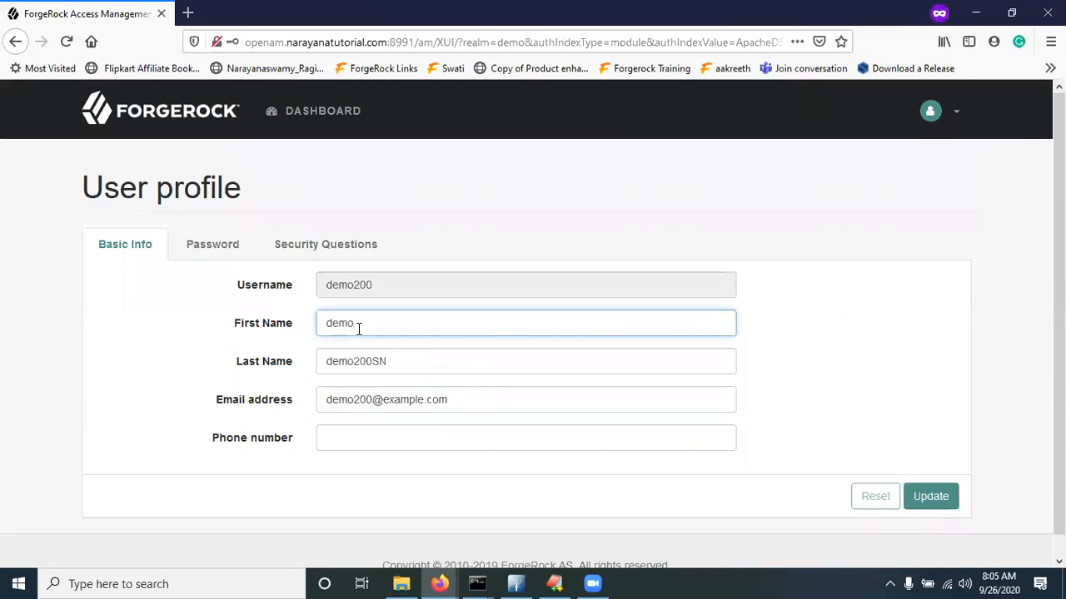
type("Fname")
left_click(929, 496)
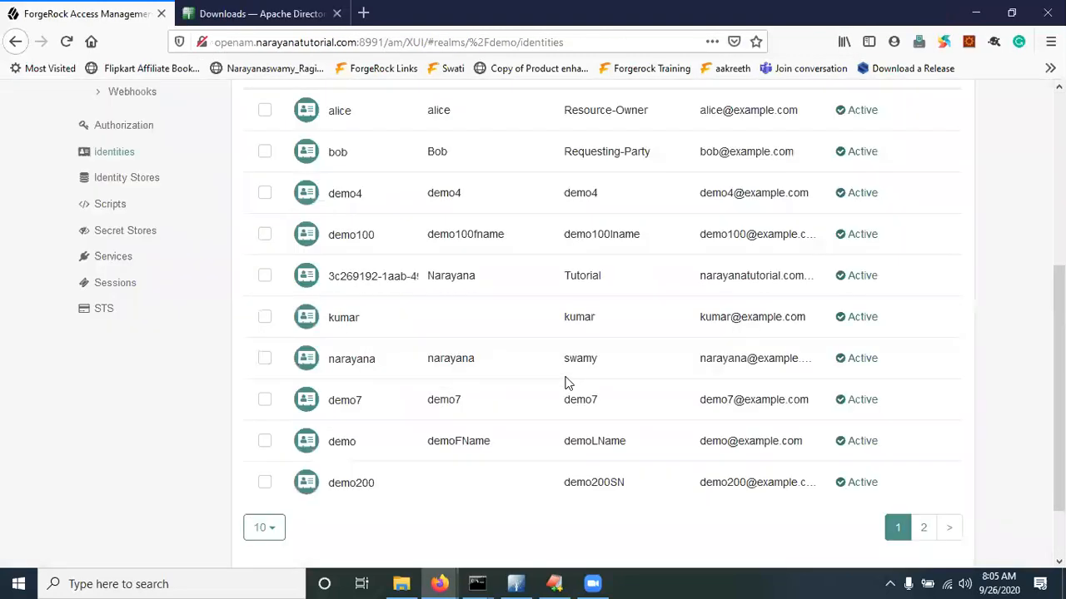
scroll(587, 286, "up", 5)
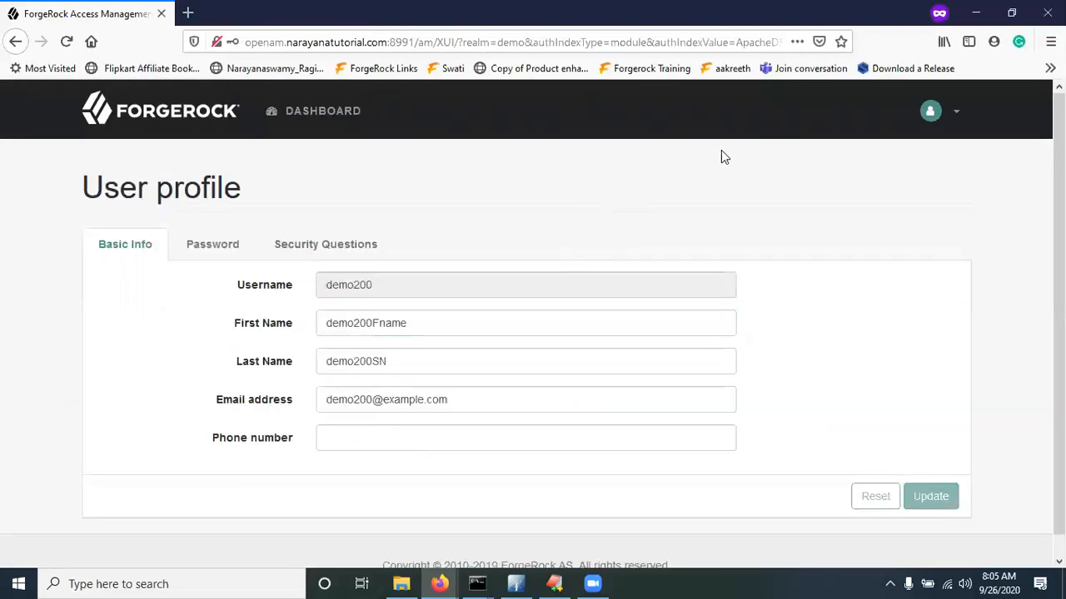
Sign out and back in as demo200, confirming First Name shows demo200Fname
left_click(946, 112)
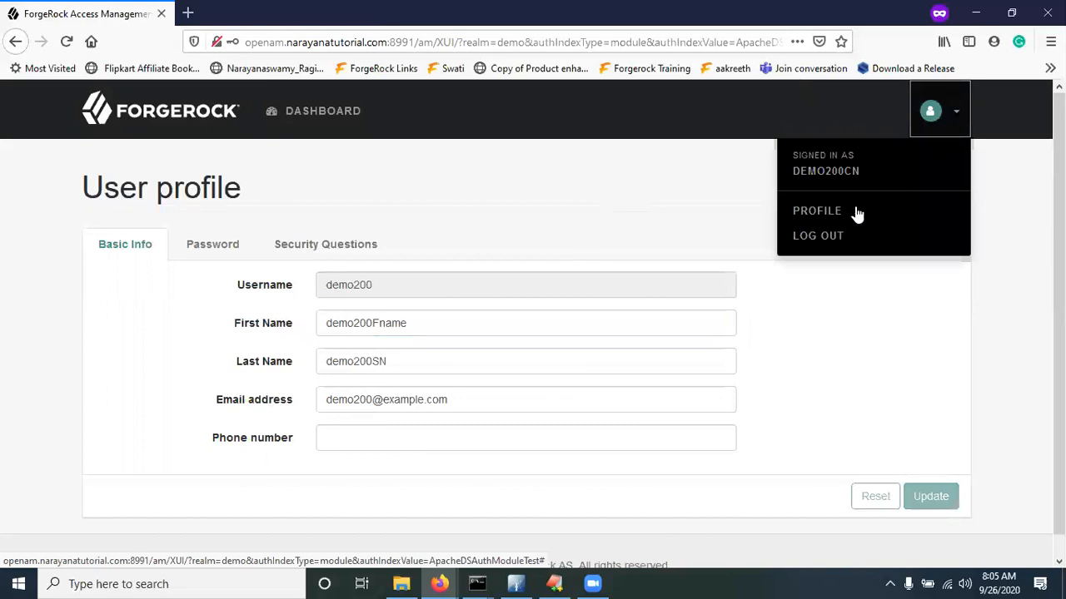
left_click(828, 242)
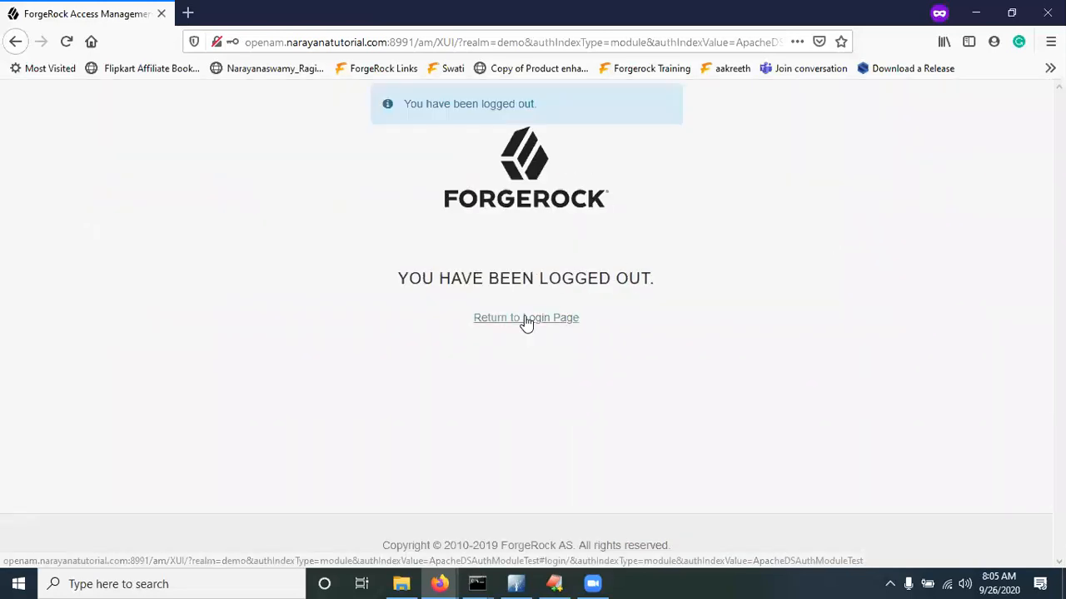
left_click(525, 317)
type("demo20")
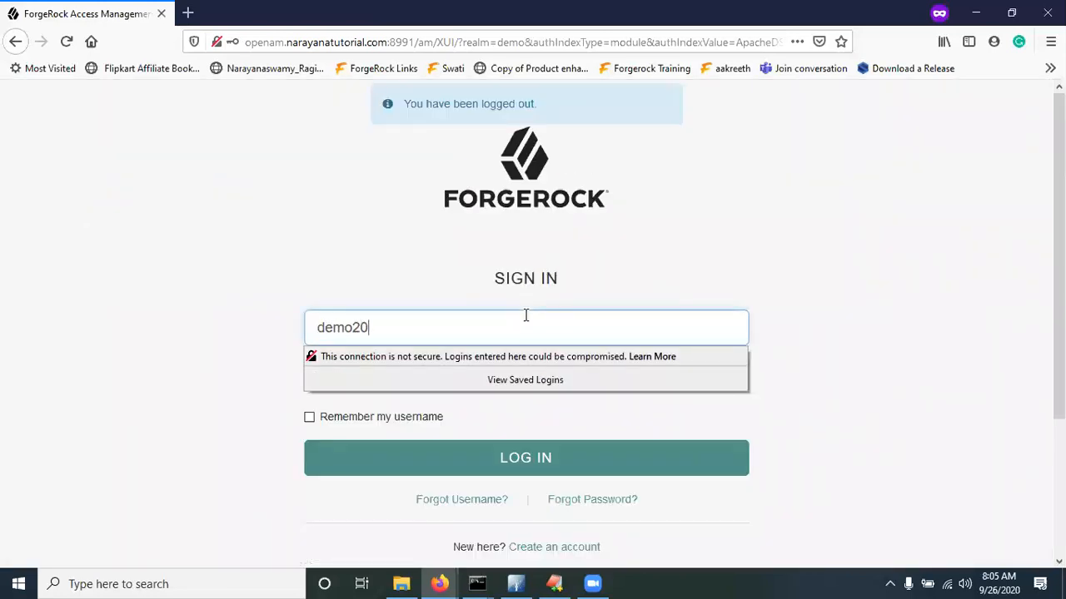
type("0")
key("Tab")
type("***")
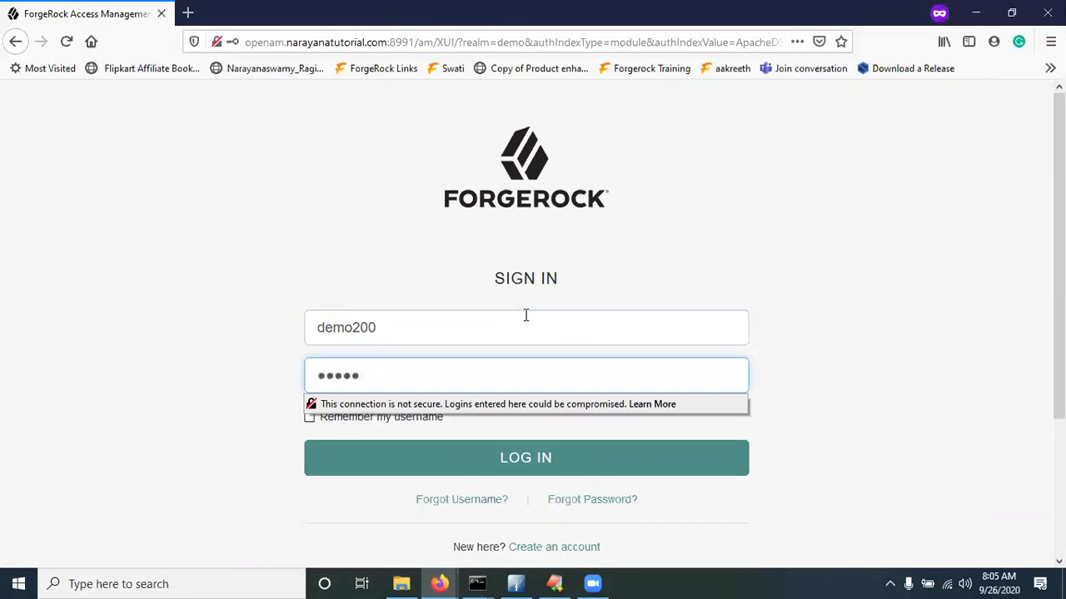
type("*")
left_click(504, 454)
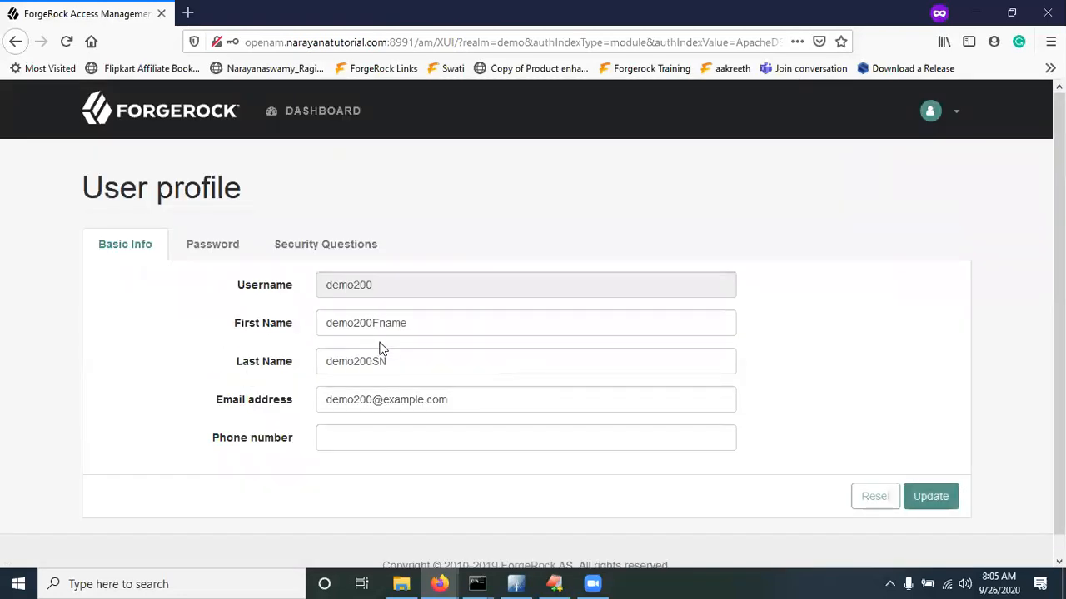
left_click_drag(393, 323, 363, 329)
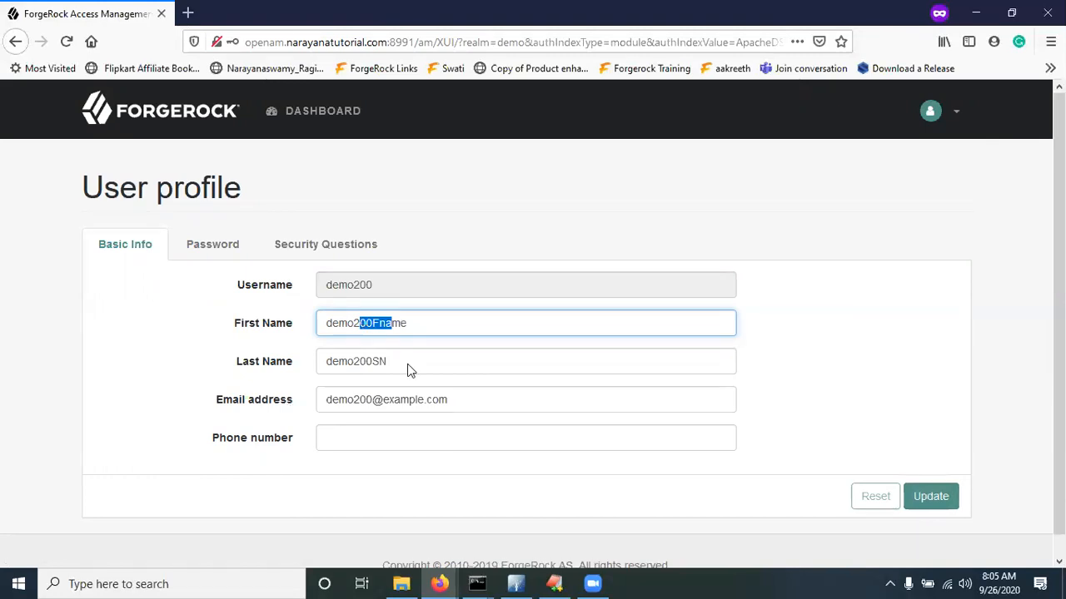
left_click(515, 584)
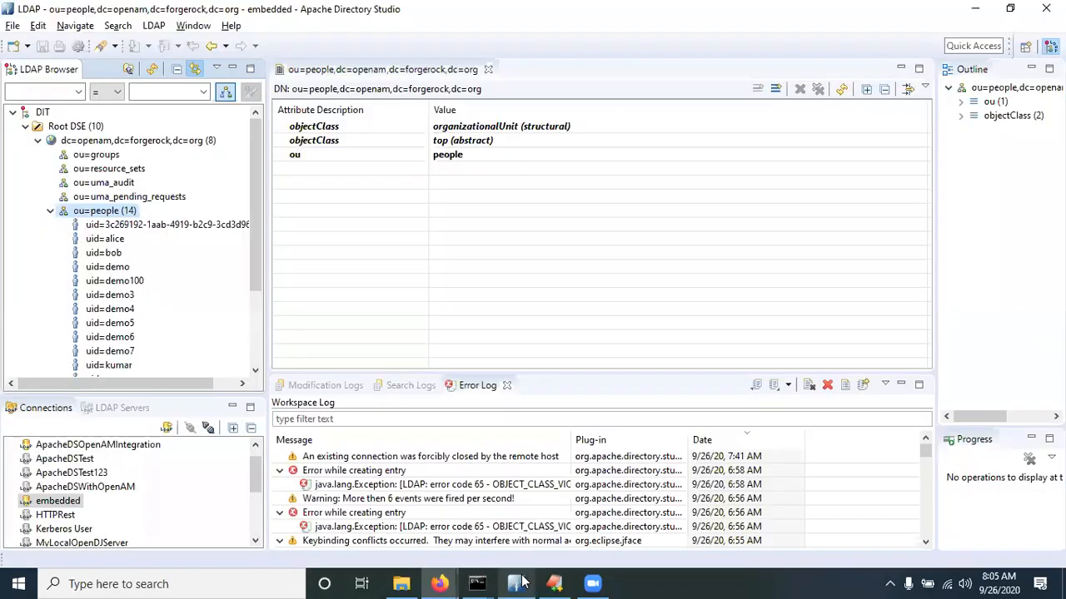
Open the ApacheDSOpenAMIntegration connection and refresh the uid=demo200 entry's attributes
double_click(82, 446)
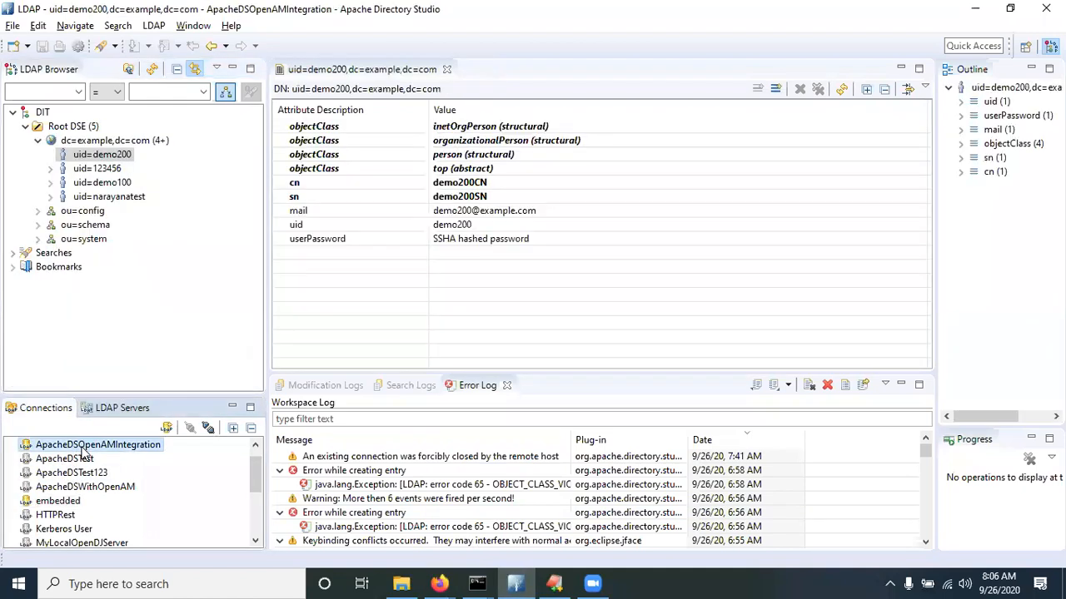
left_click(842, 92)
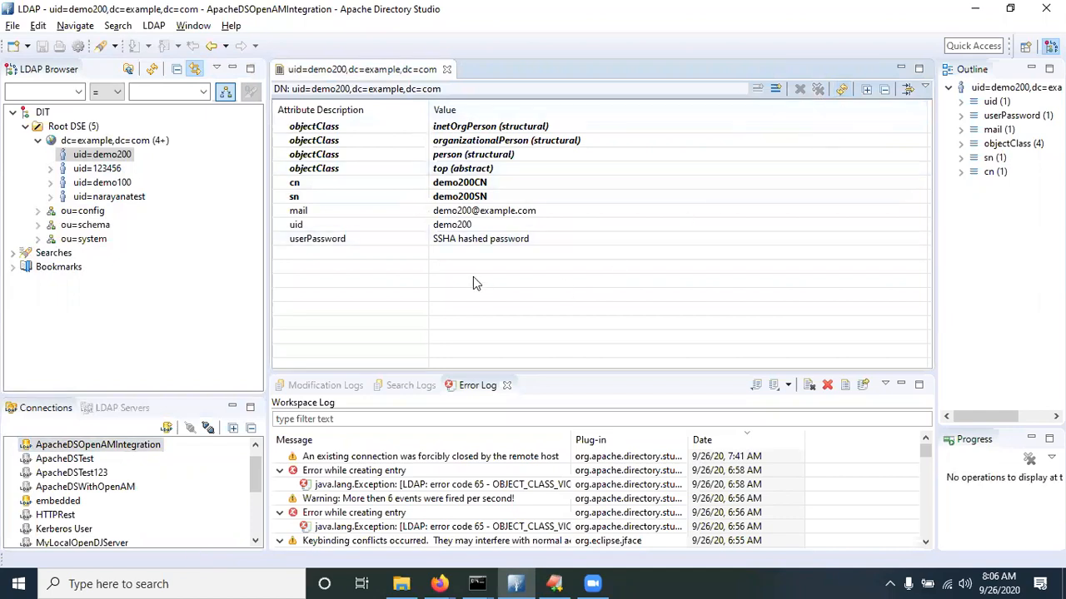
key("alt+Tab")
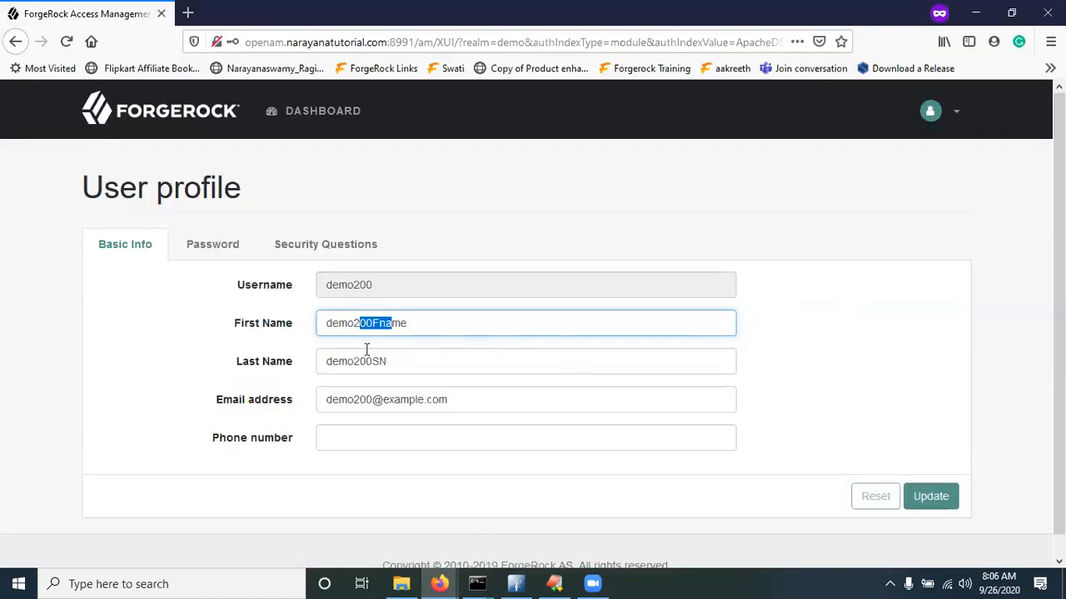
key("alt+Tab")
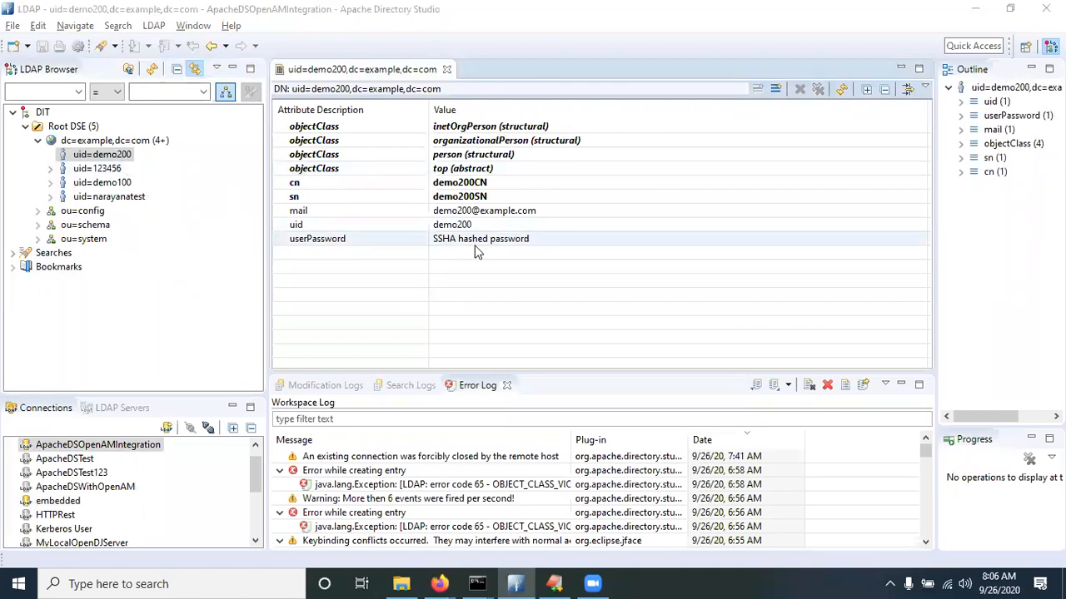
Compare against the ForgeRock profile, then open demo200's SSHA userPassword in the Password Editor
key("alt+Tab")
left_click(453, 205)
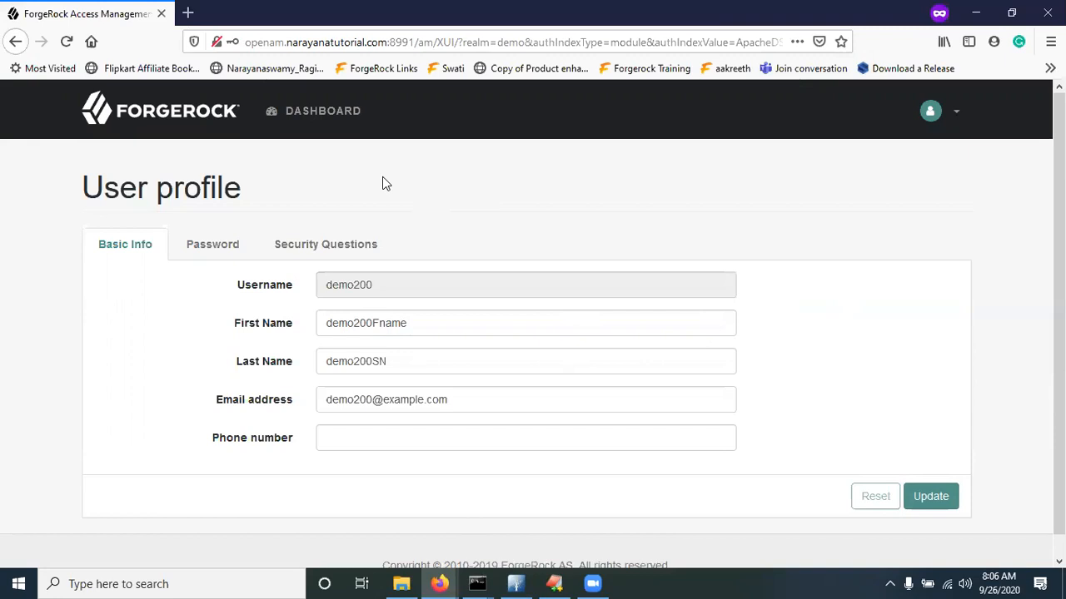
key("alt+Tab")
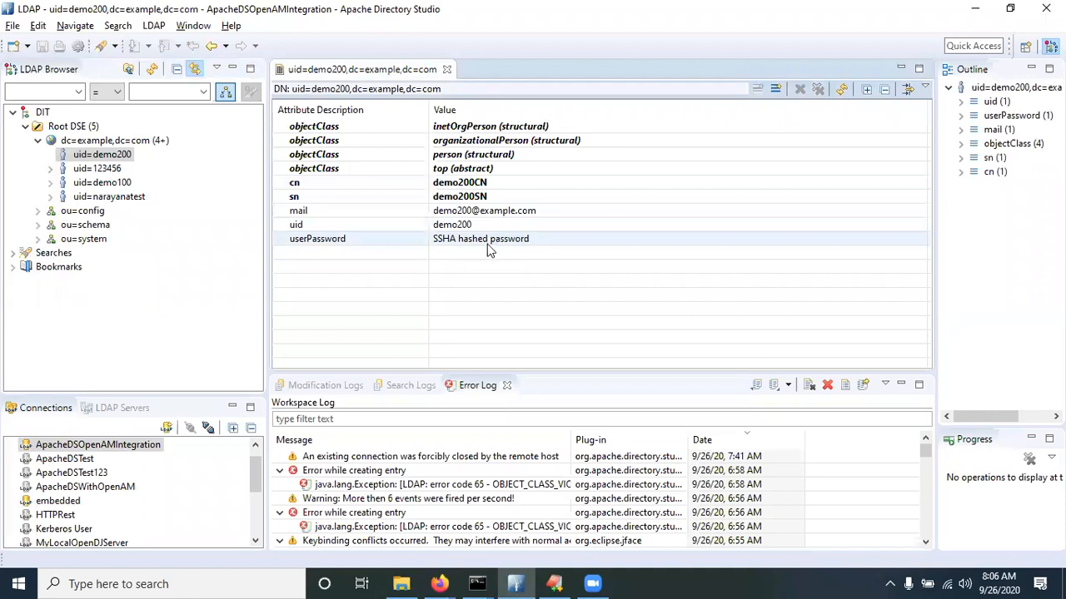
double_click(509, 241)
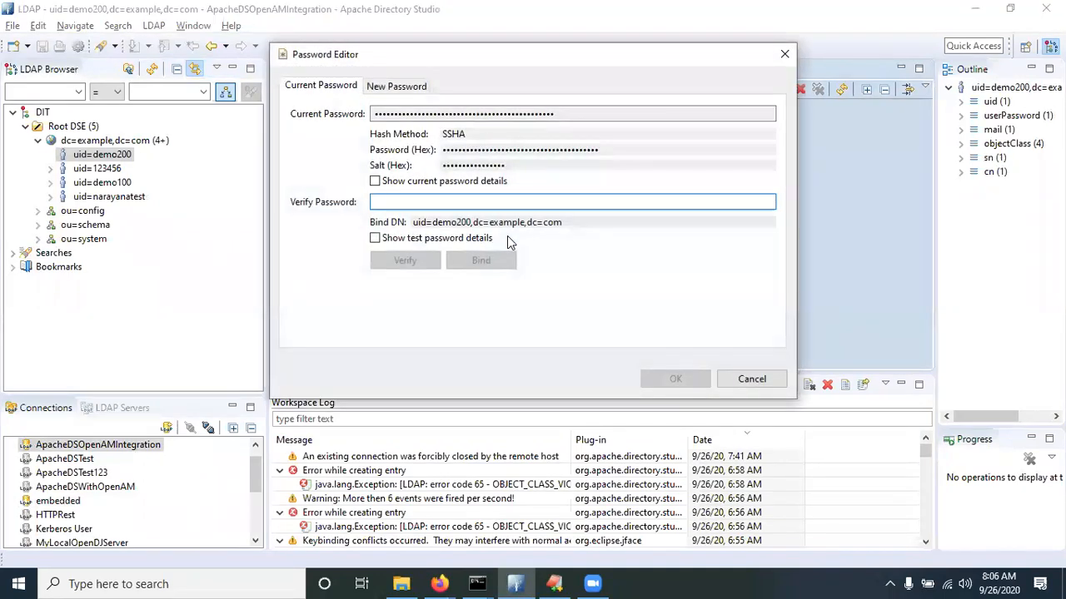
Save a new, confirmed plaintext password for uid=demo200 in the Password Editor, then return to the ForgeRock profile
left_click(399, 87)
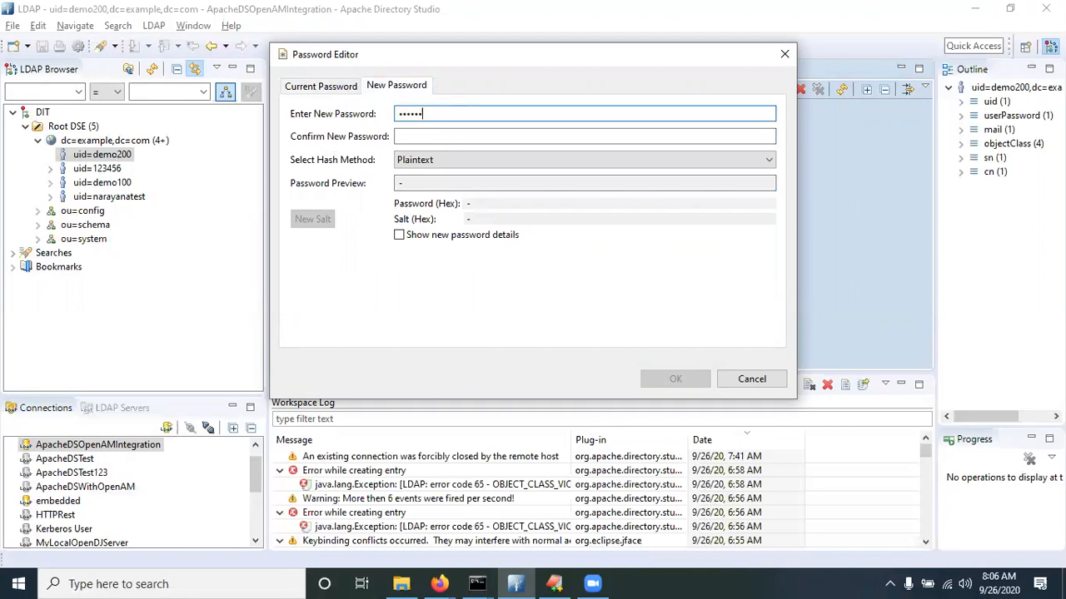
key("Tab")
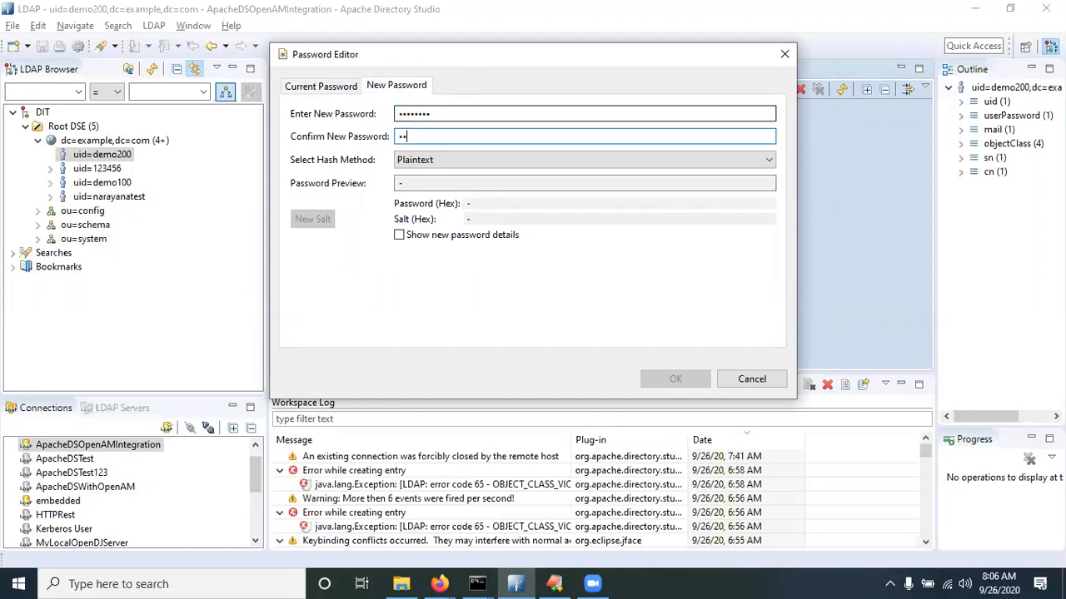
type("••••••••")
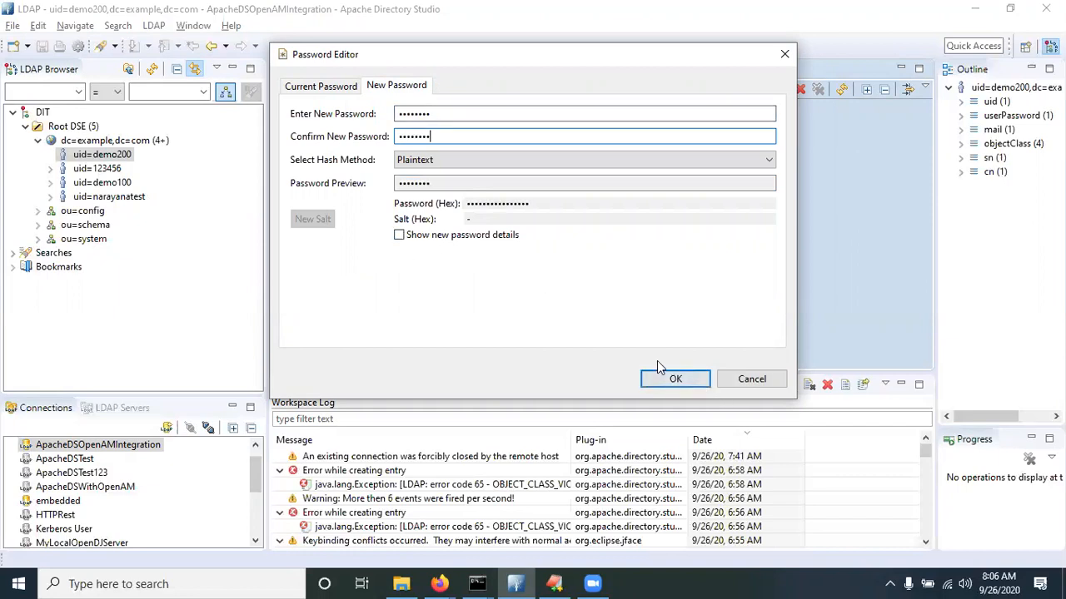
left_click(481, 239)
left_click(479, 240)
left_click(689, 379)
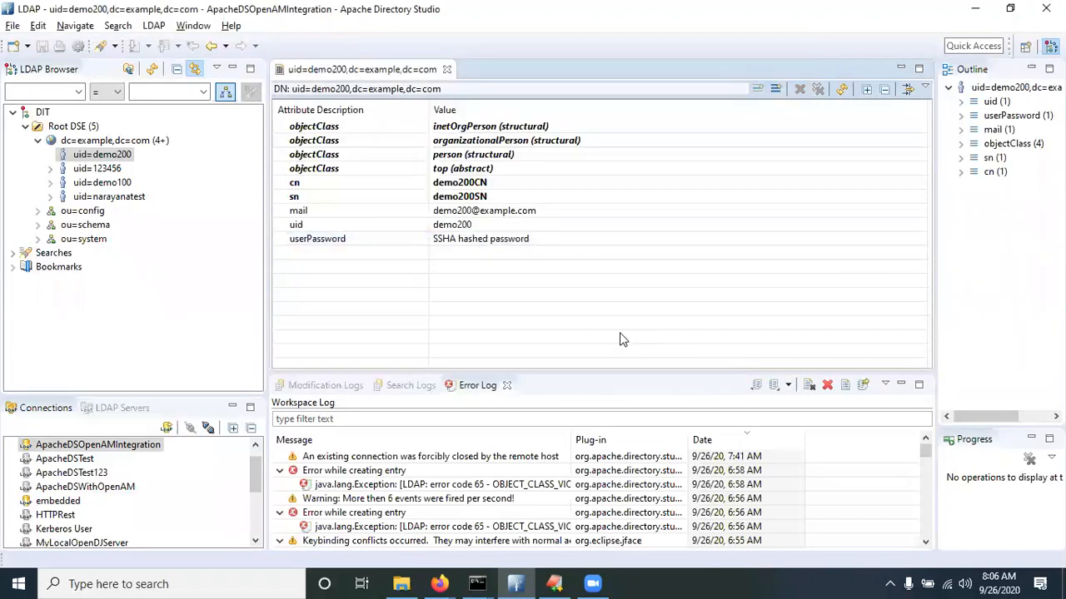
key("alt+Tab")
left_click(946, 112)
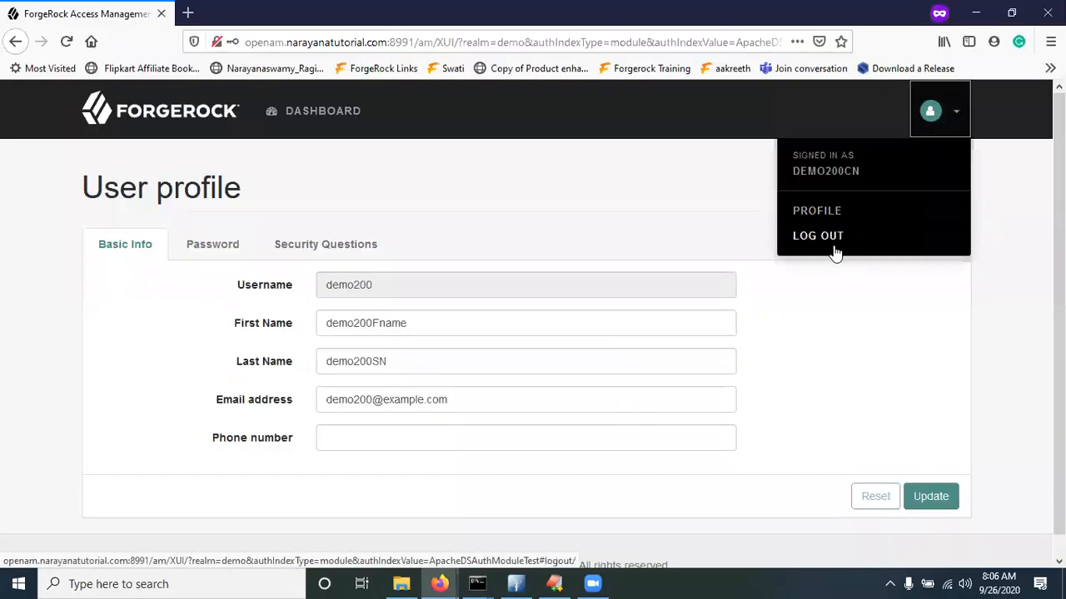
Log demo200 out of ForgeRock and return to the login page
left_click(822, 241)
key("alt+Tab")
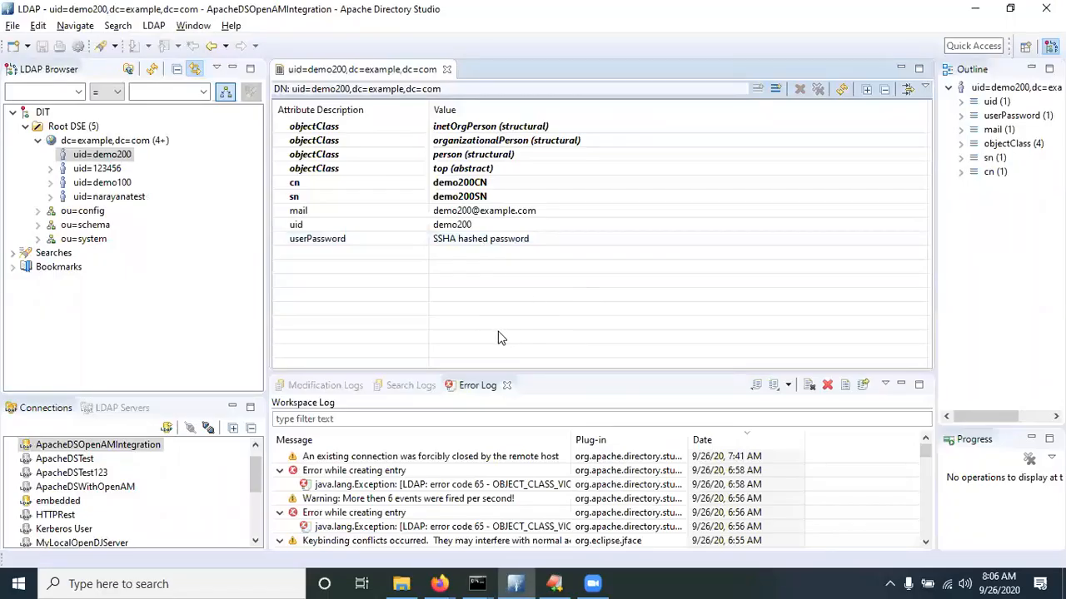
key("alt+Tab")
left_click(511, 316)
Attempt to sign in as demo200 with the new password
left_click(404, 337)
left_click(388, 328)
type("demo200")
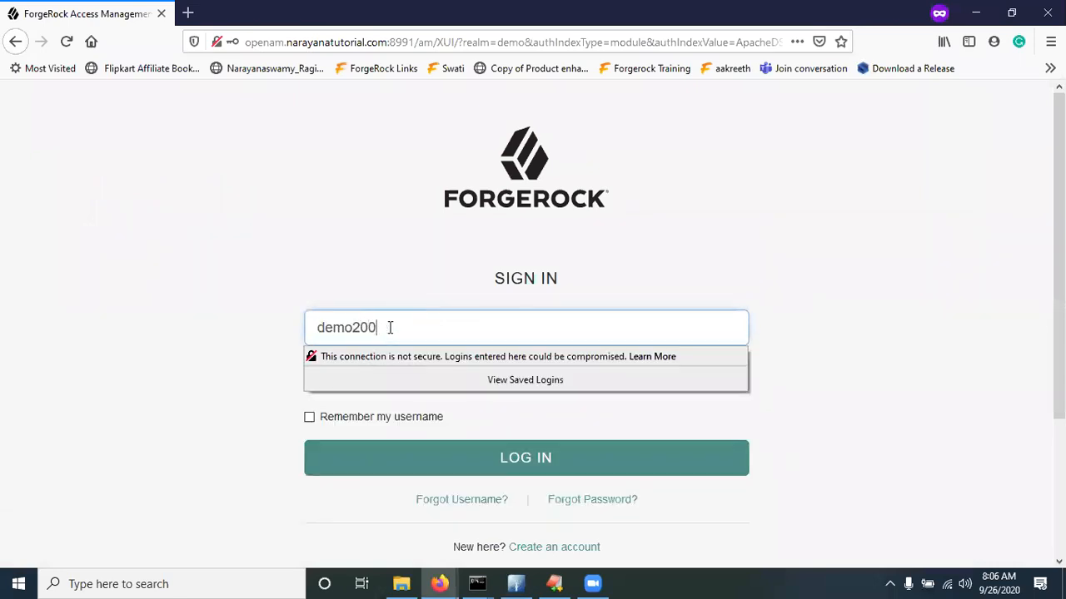
left_click(351, 281)
left_click(359, 382)
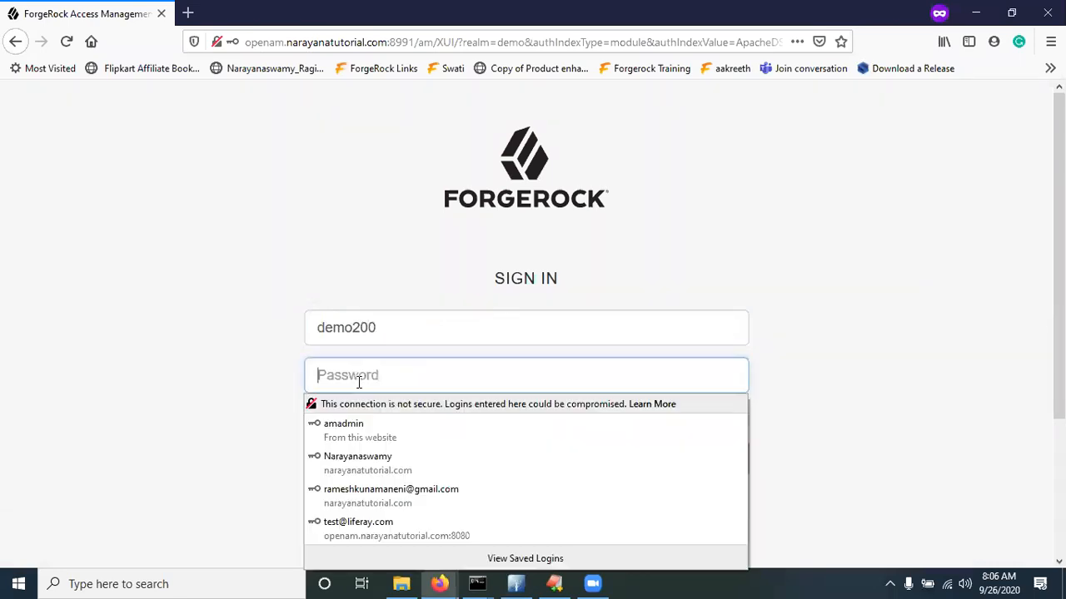
type("•••••••••")
left_click(147, 308)
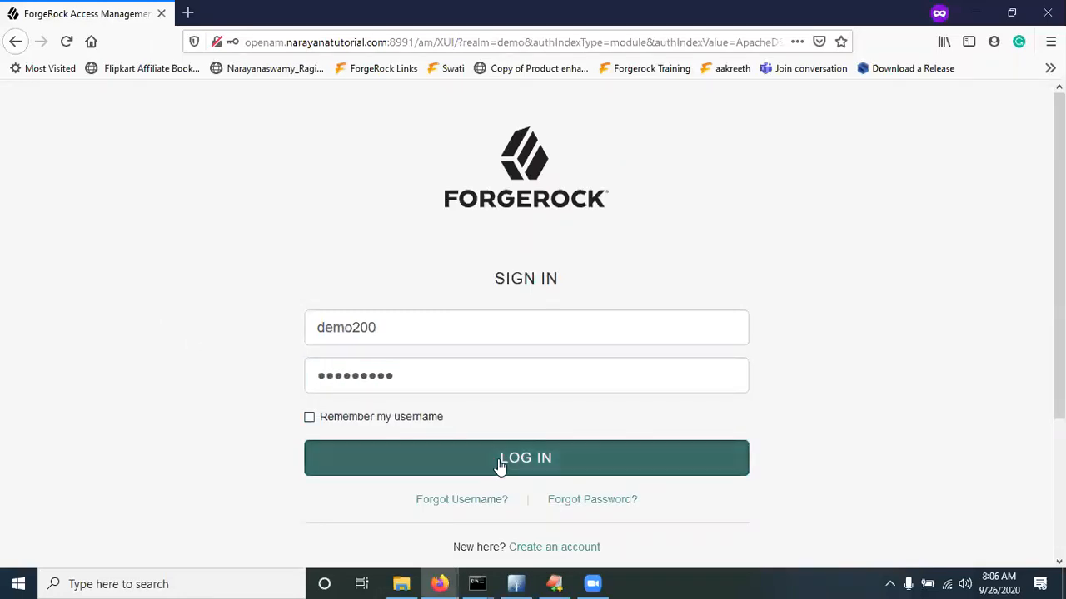
left_click(499, 466)
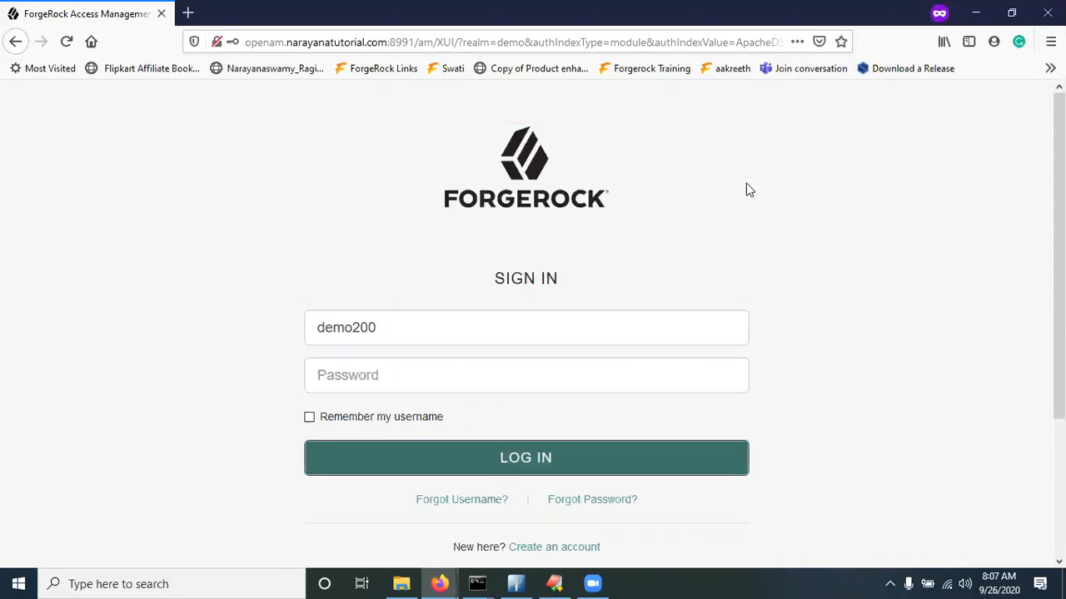
Check the authentication module in the URL, re-enter the password and sign in as demo200
double_click(756, 42)
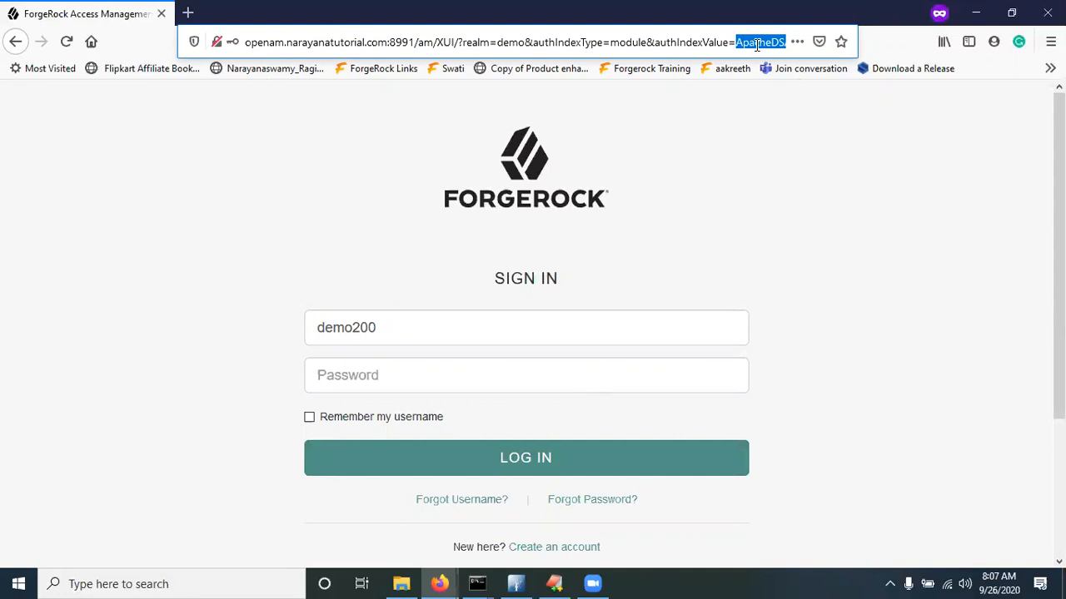
left_click(388, 368)
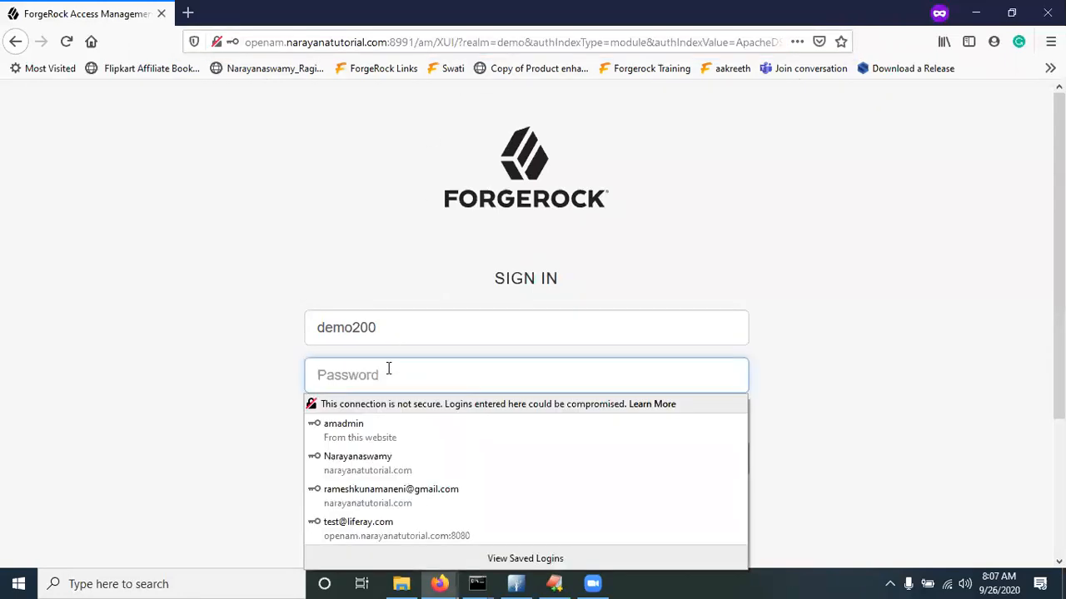
type("changeit")
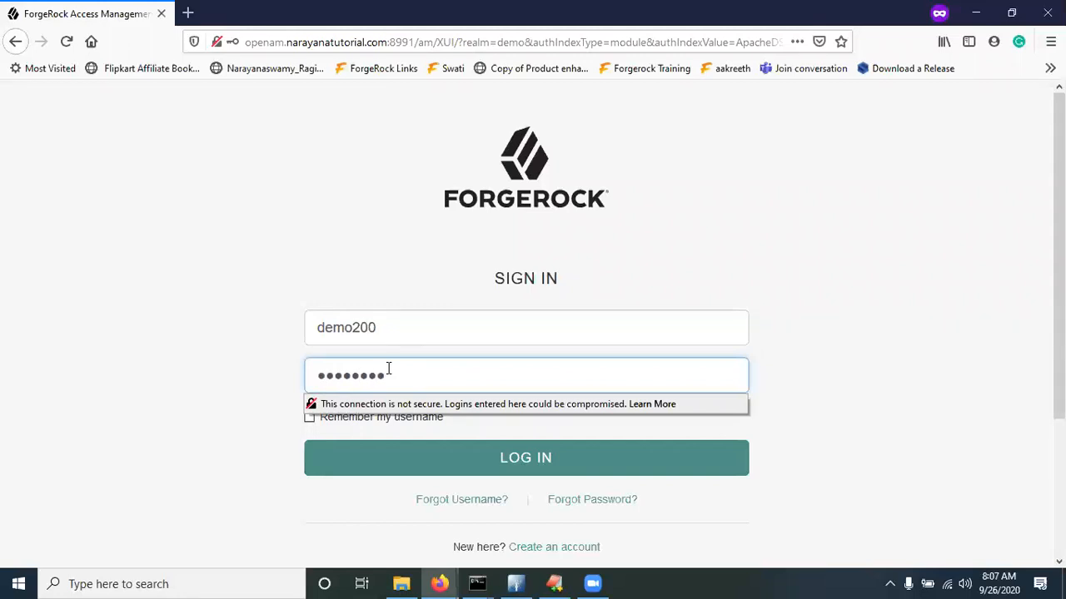
left_click(538, 463)
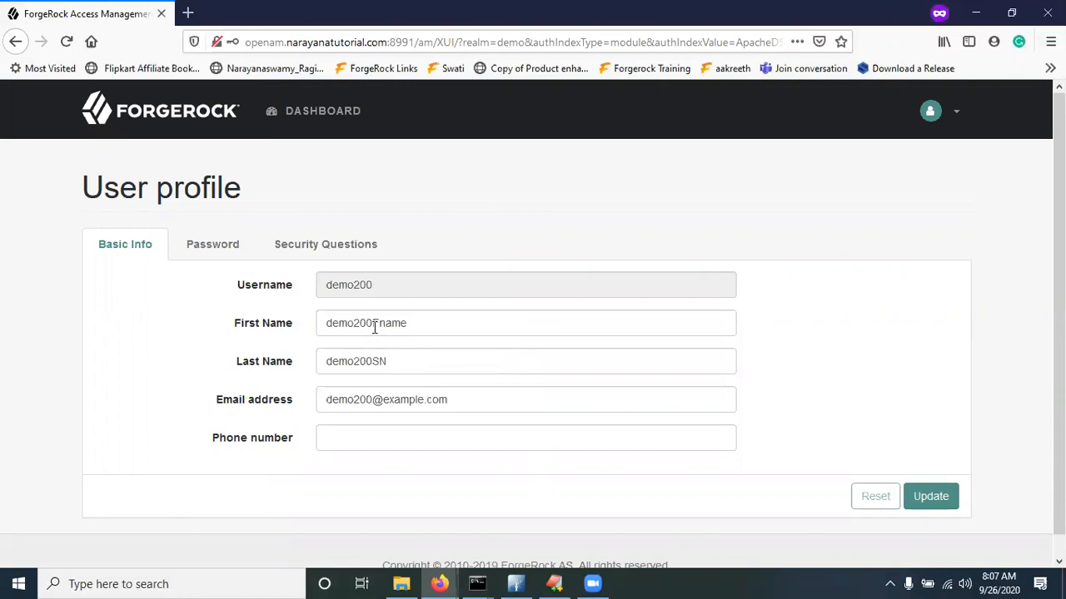
left_click_drag(365, 321, 410, 322)
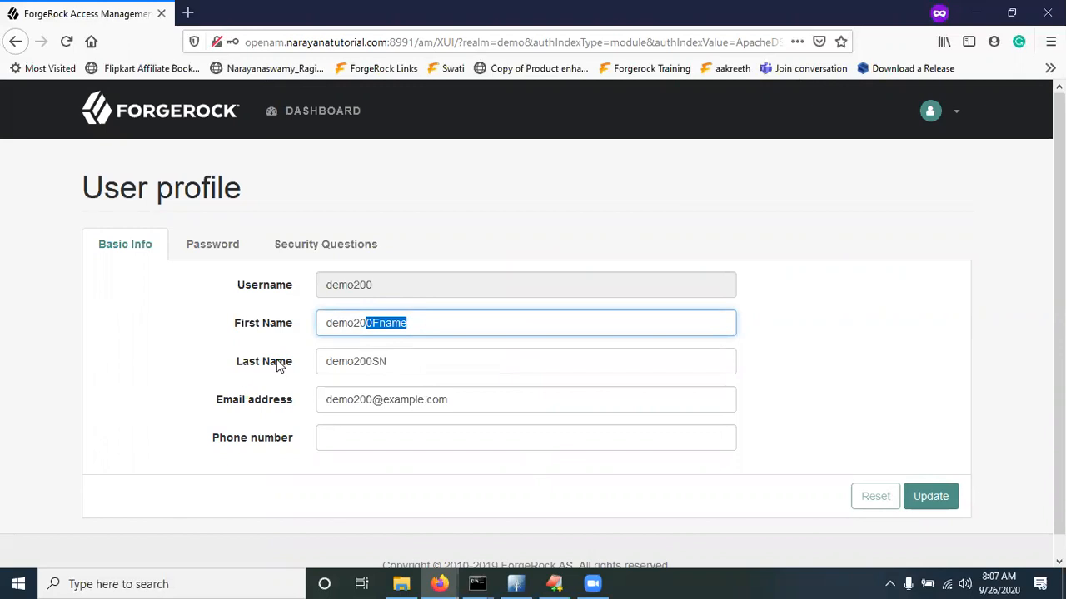
Select the demo200 username on the profile, then scroll the admin console's demo Identities list
double_click(363, 286)
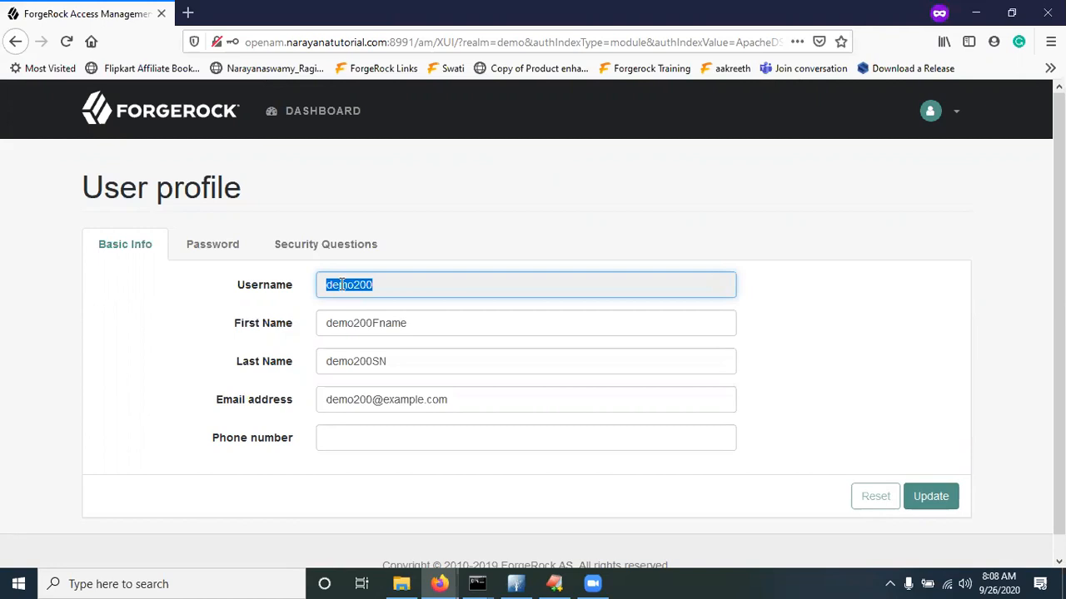
left_click(895, 264)
key("alt+Tab")
key("alt+Tab")
key("alt+Tab")
key("alt+Tab")
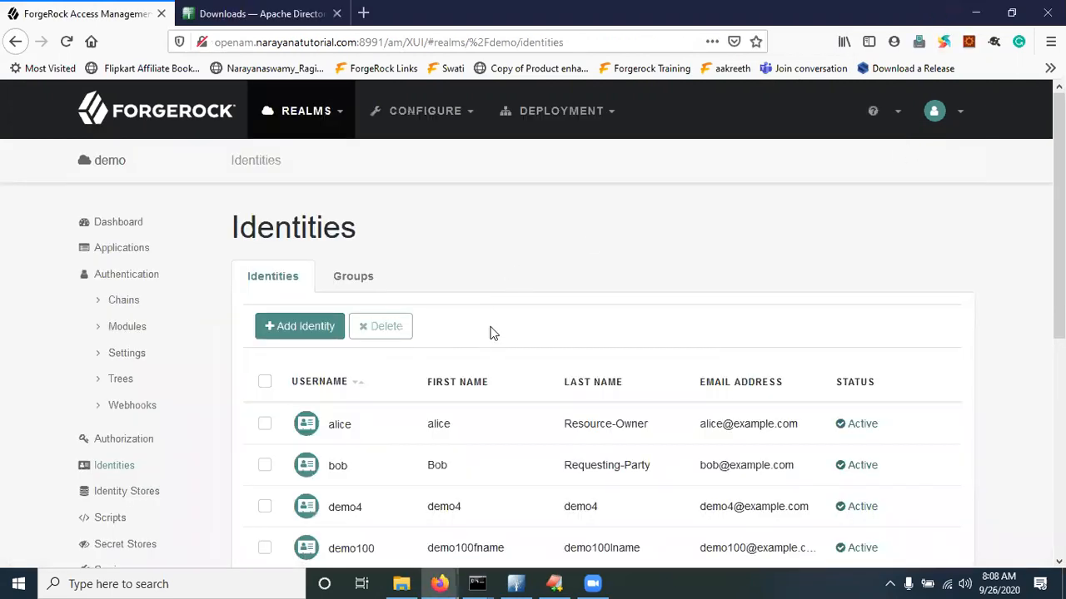
scroll(489, 333, "down", 5)
scroll(454, 421, "down", 2)
scroll(455, 421, "up", 5)
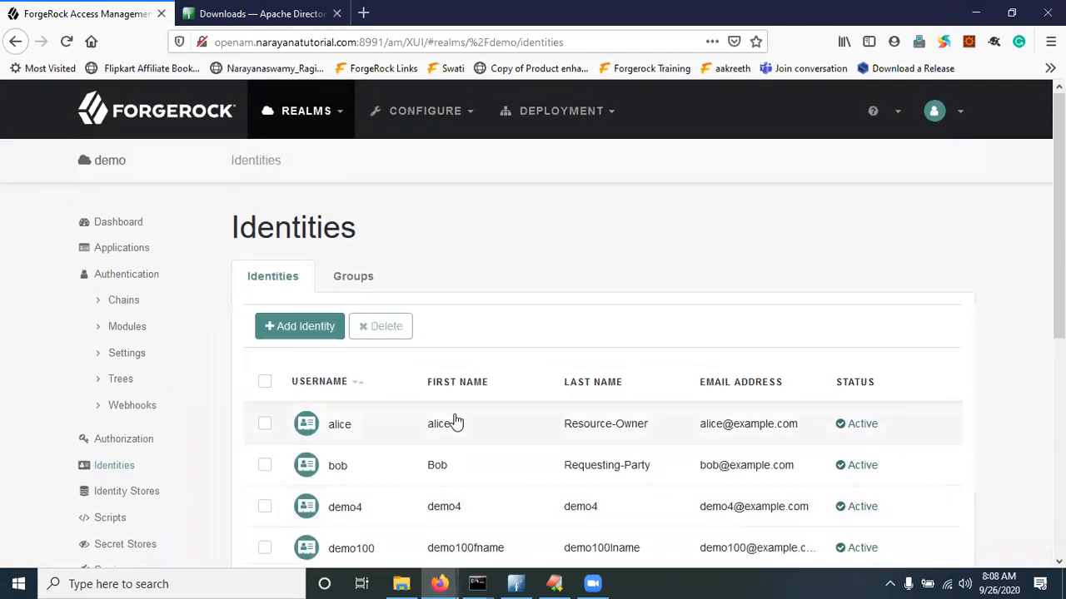